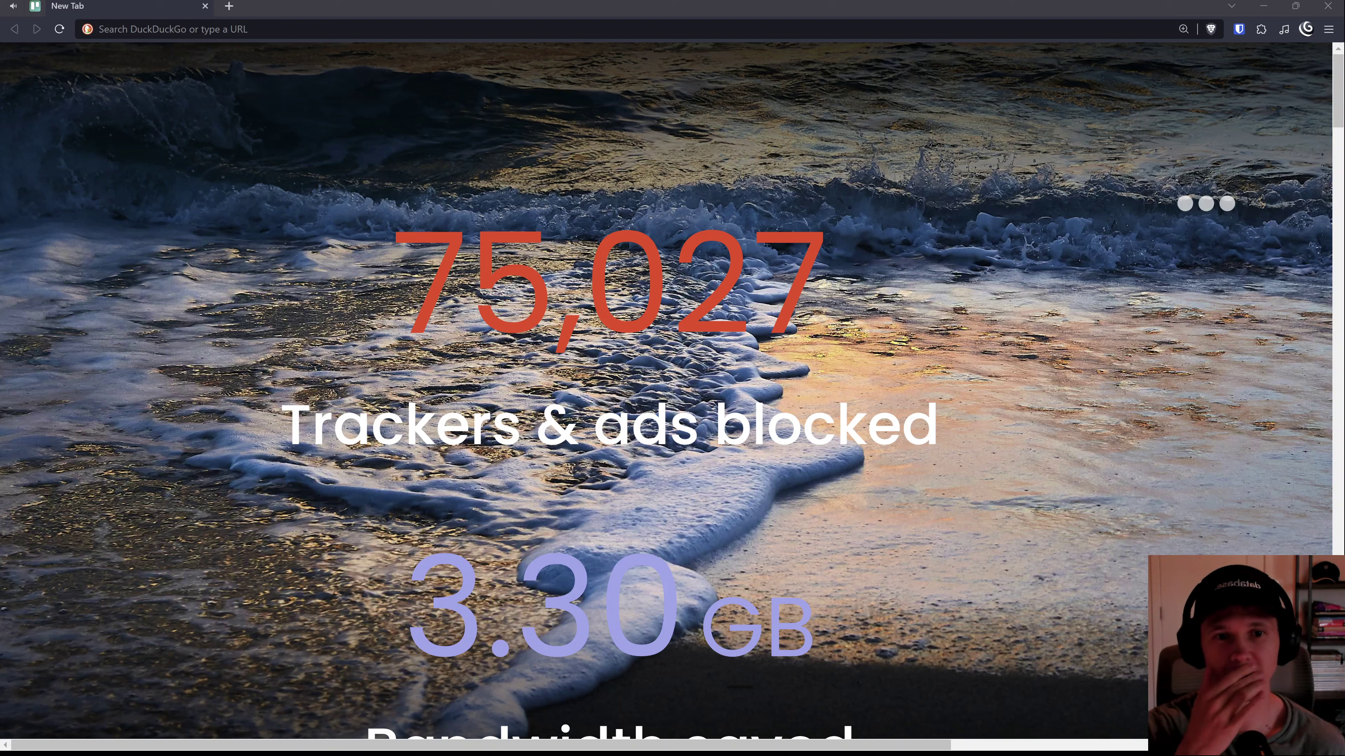
# Step: Search 'bento marketing', open bentonow.com and start a free Bento trial
pyautogui.click(715, 190)
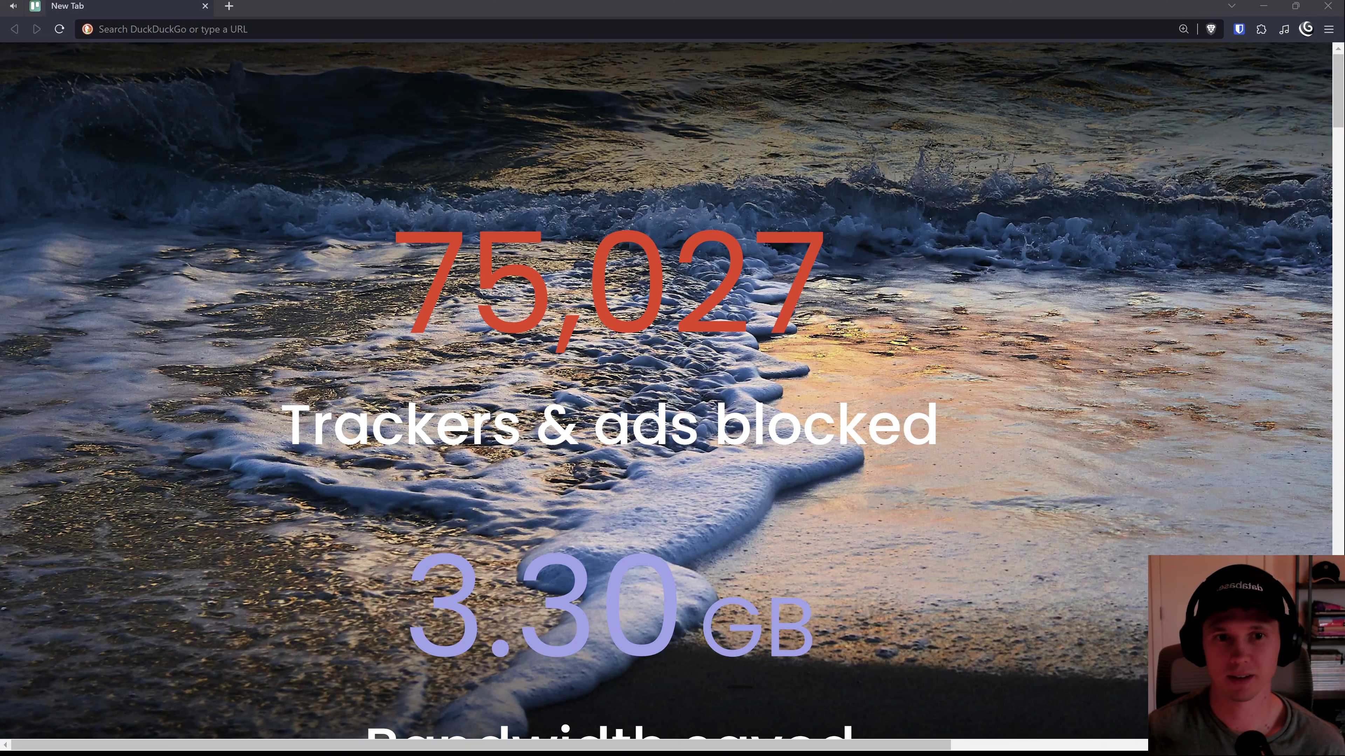
pyautogui.click(266, 30)
pyautogui.write('bento')
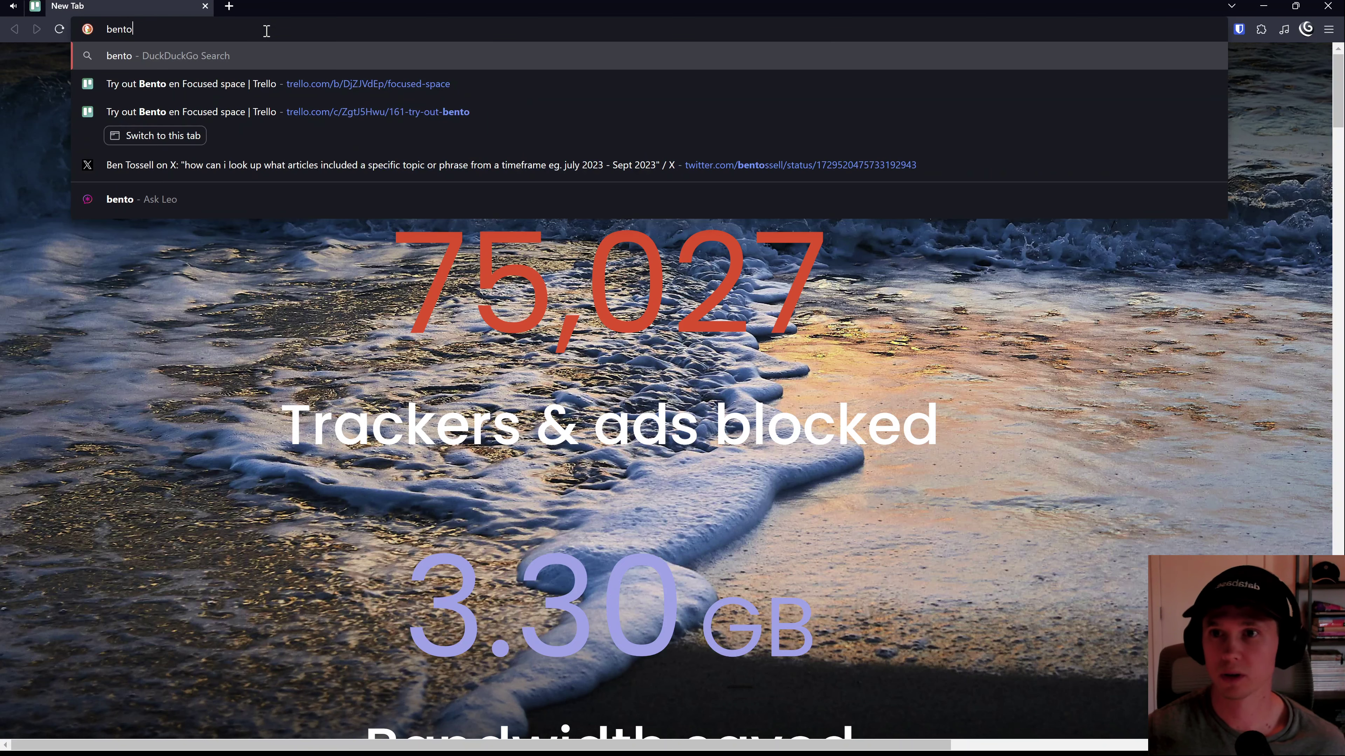
pyautogui.write(' marketing')
pyautogui.press('Return')
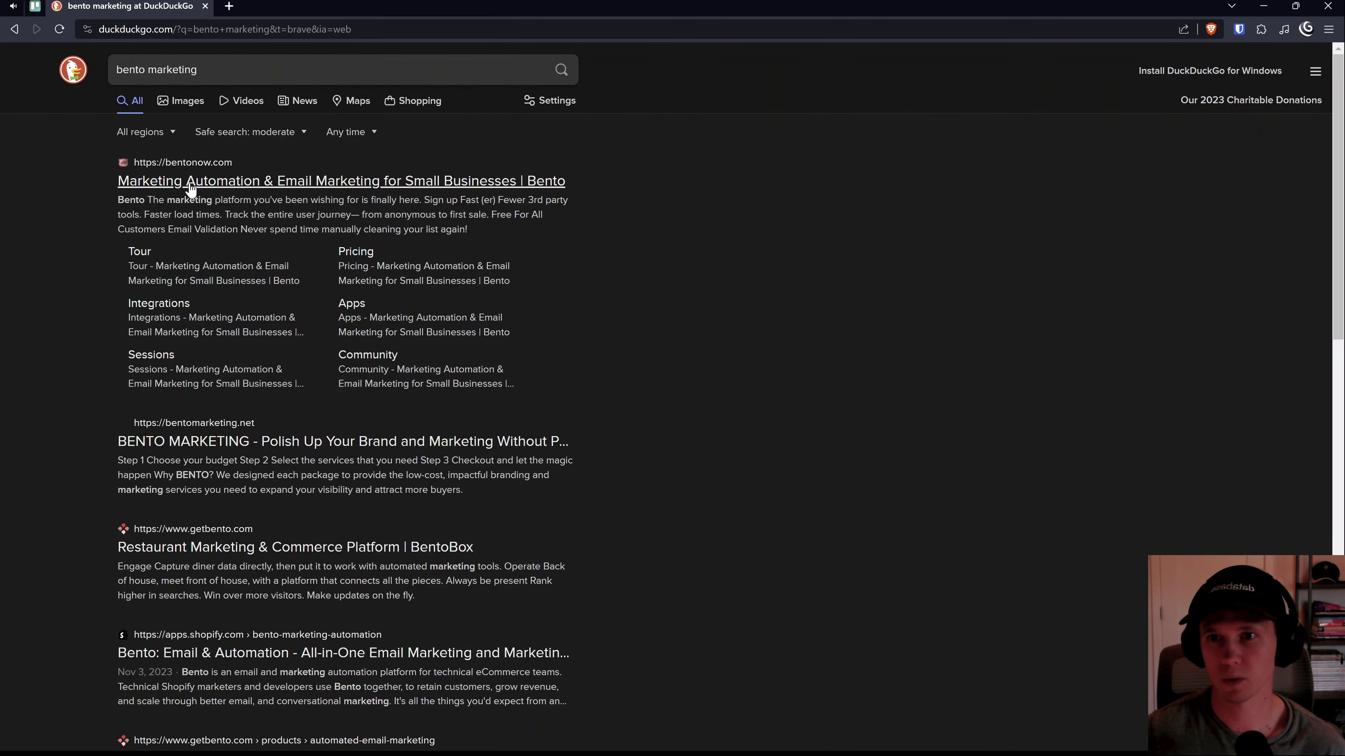
pyautogui.click(190, 183)
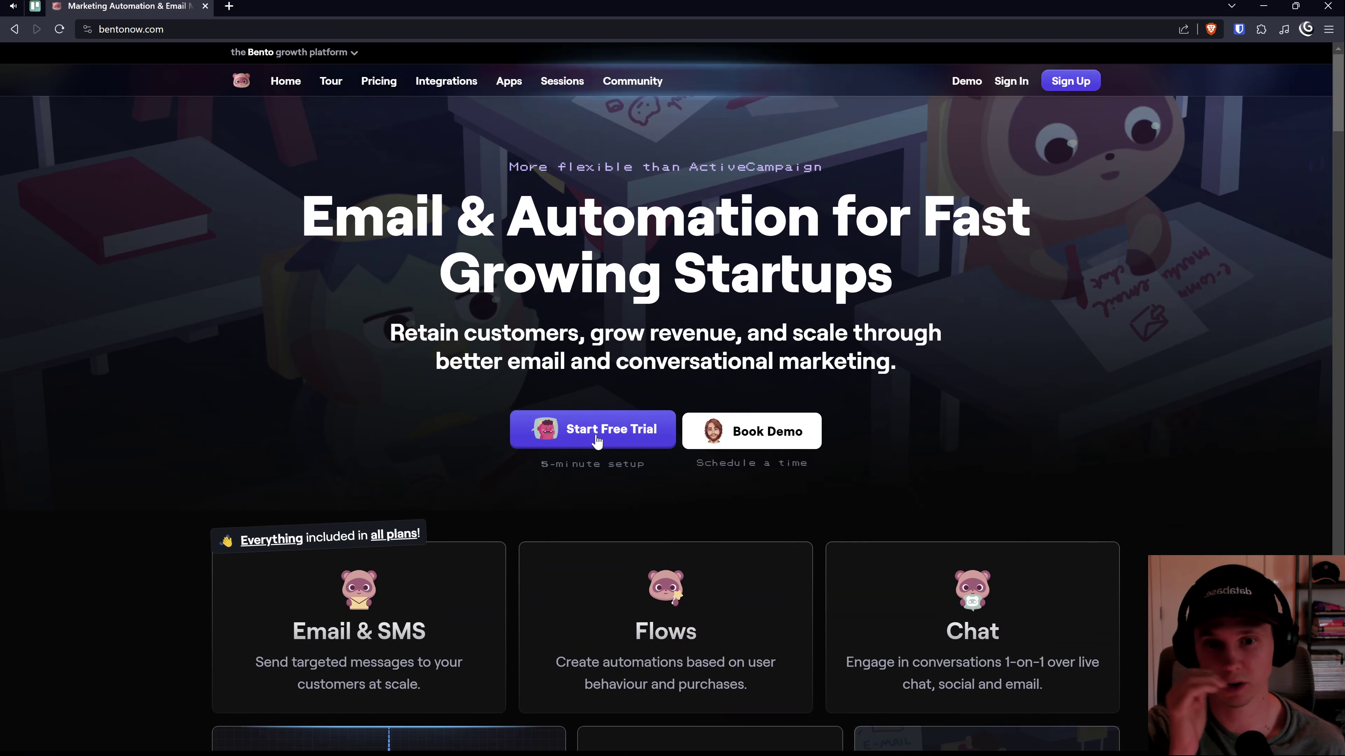
pyautogui.click(596, 439)
# Step: Begin Bento's onboarding questions and read the switching-platform question
pyautogui.click(693, 459)
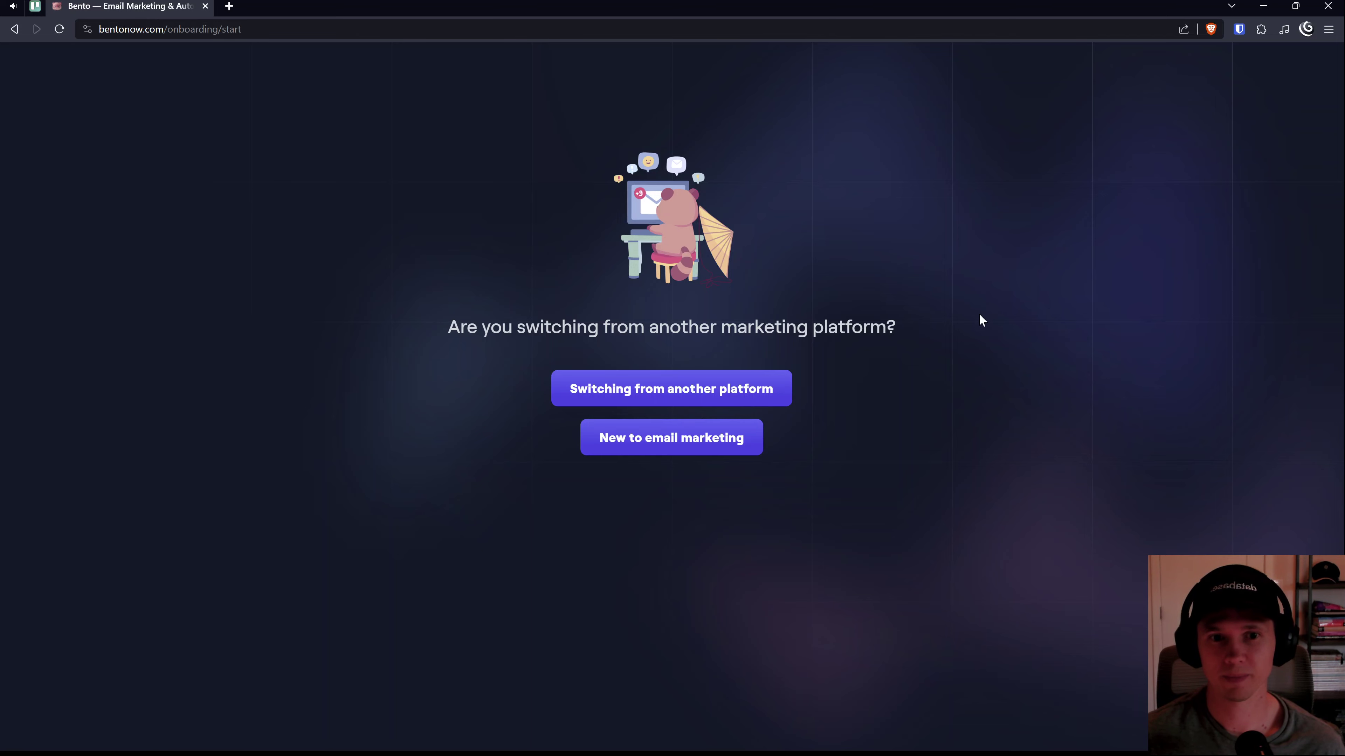
pyautogui.moveTo(914, 340); pyautogui.dragTo(823, 329)
pyautogui.click(832, 329)
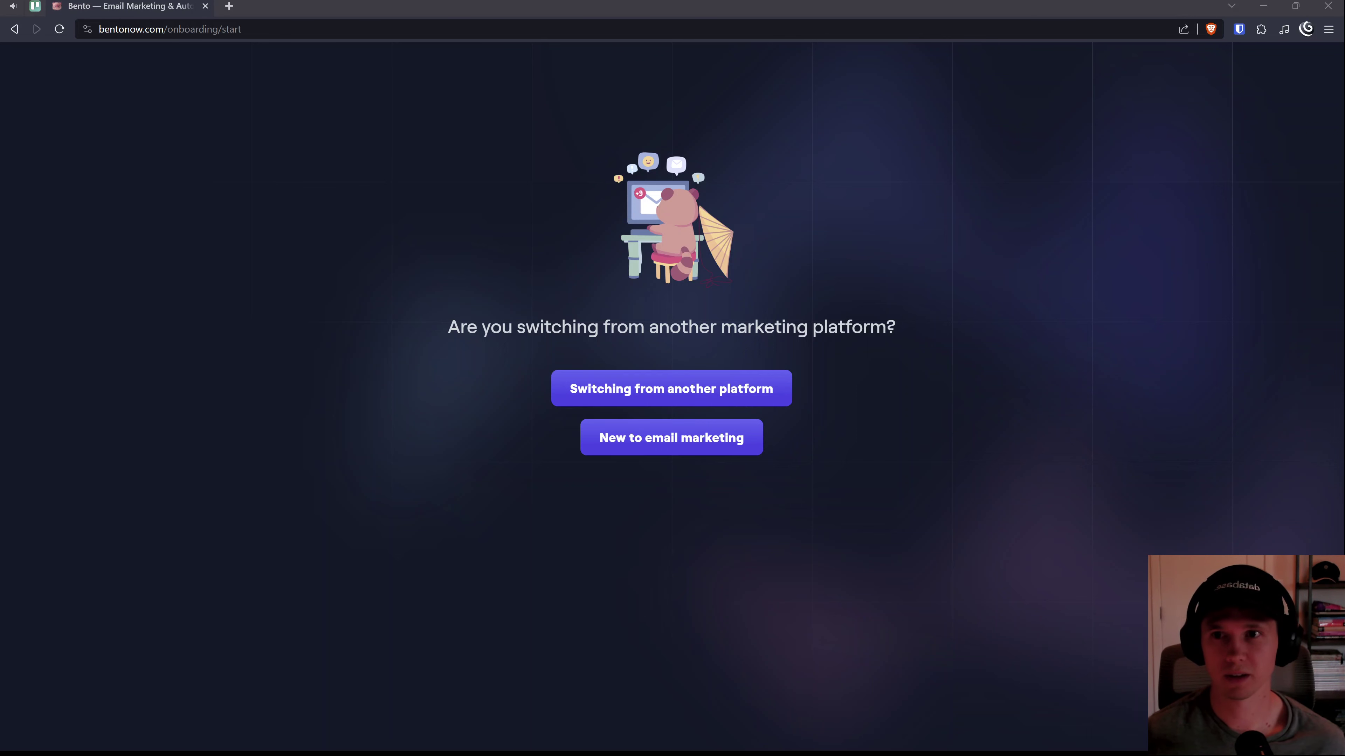
# Step: Close the Bento onboarding tab and restore it with Ctrl+Shift+T
pyautogui.hotkey('ctrl', 'w')
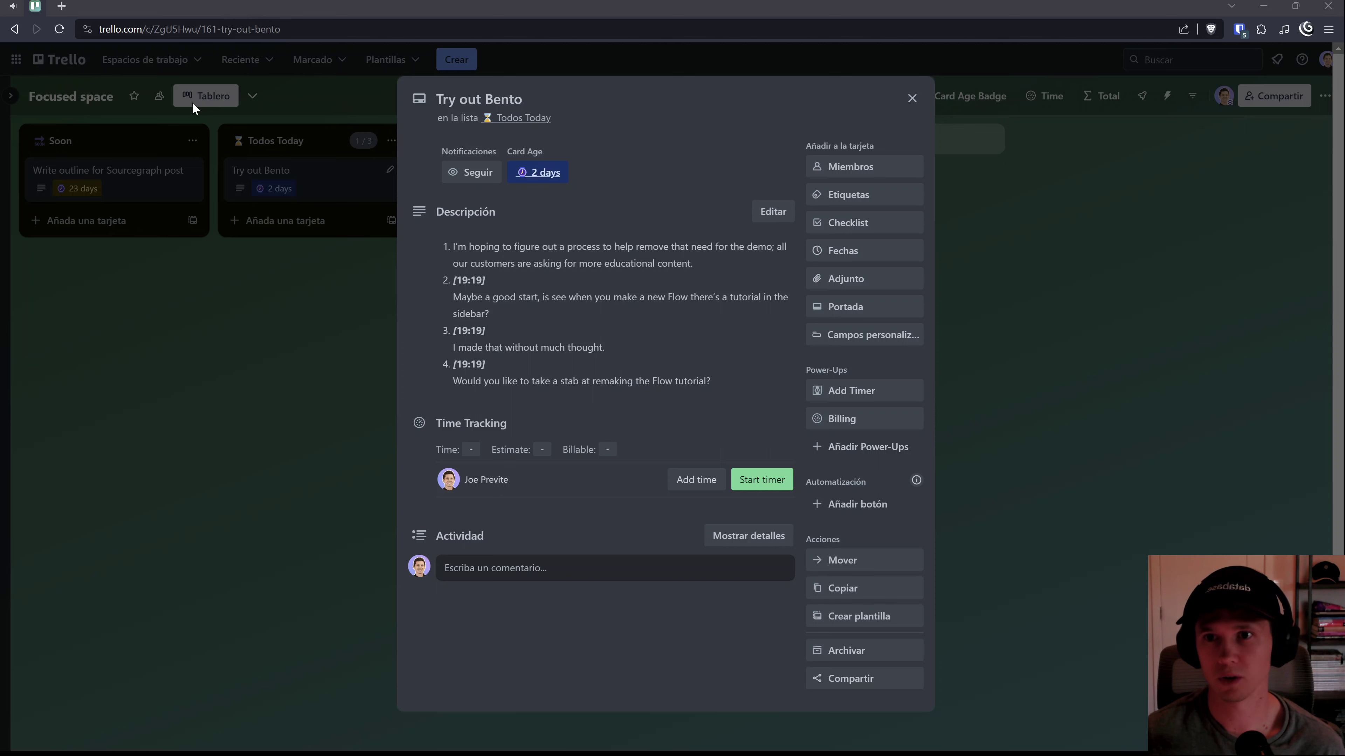
pyautogui.hotkey('ctrl', 'shift', 't')
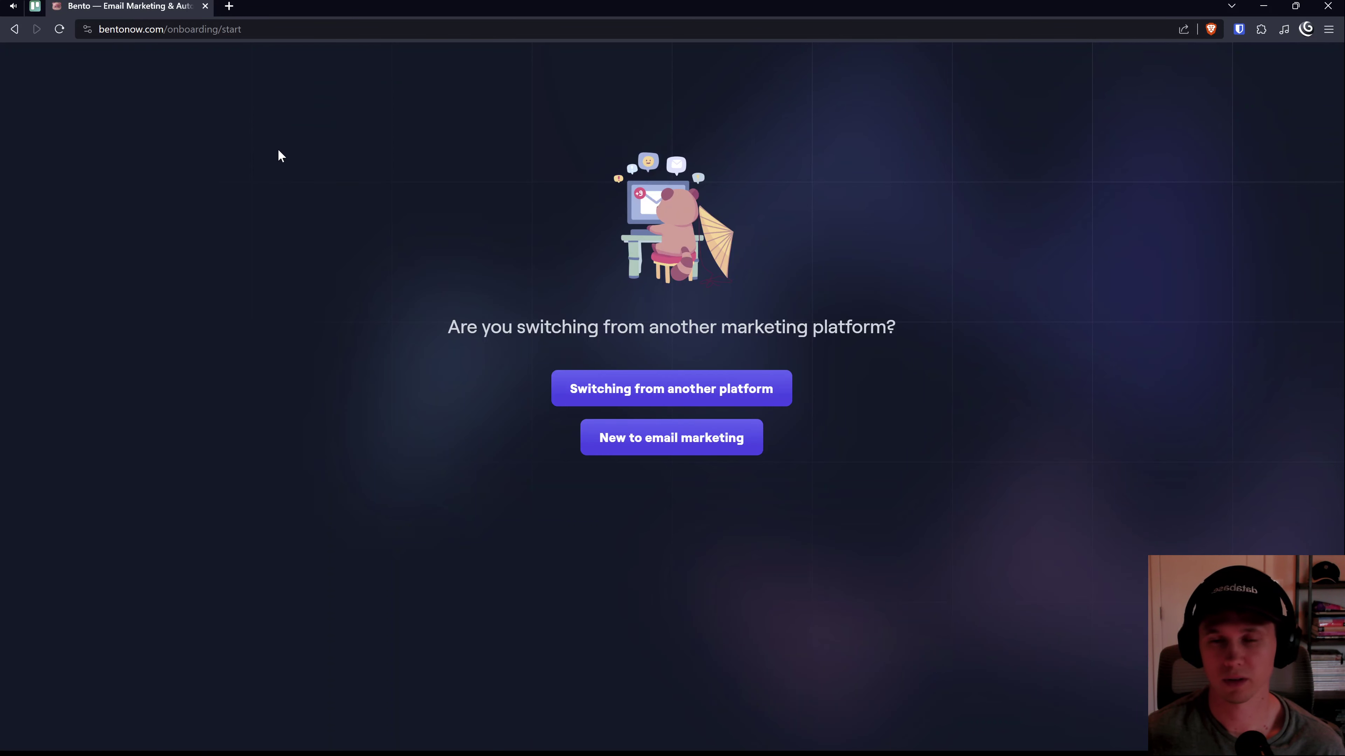
pyautogui.click(393, 255)
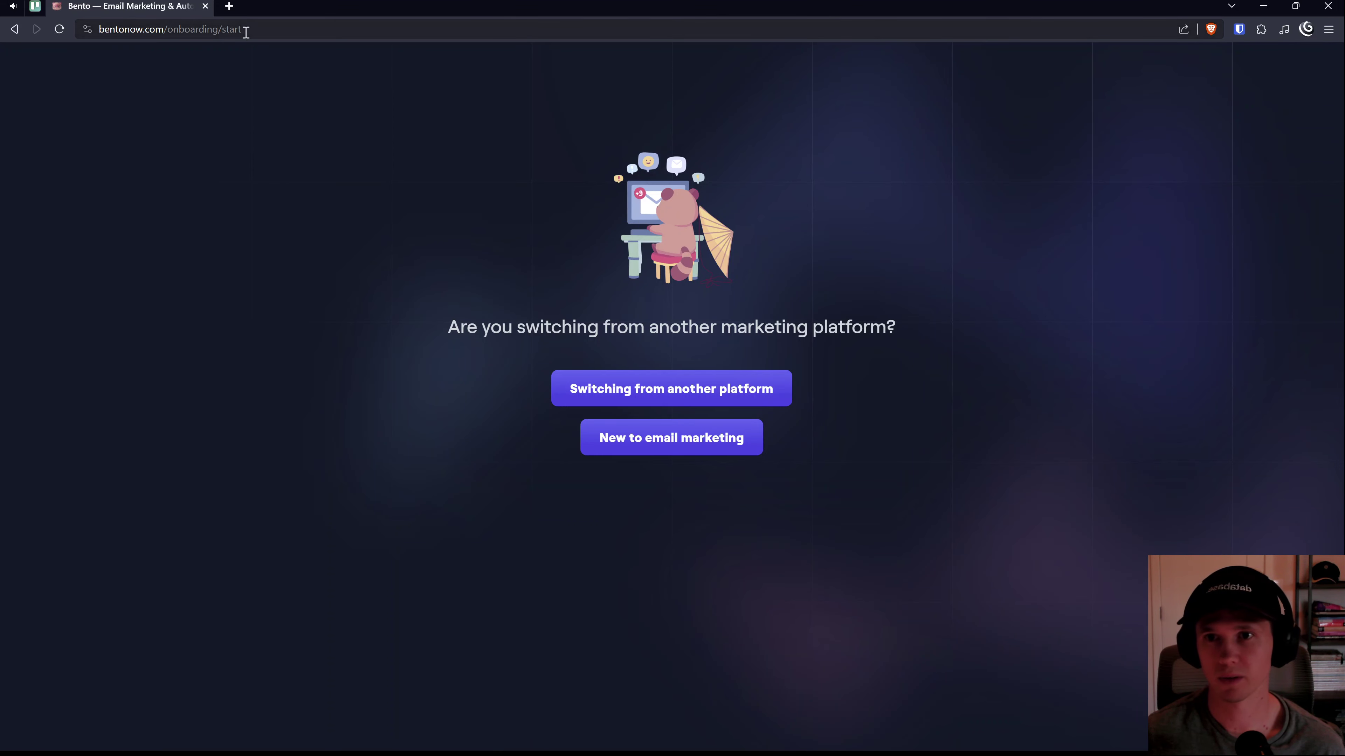
# Step: Load convertkit.com in a new tab and sign in with the saved credentials
pyautogui.click(229, 6)
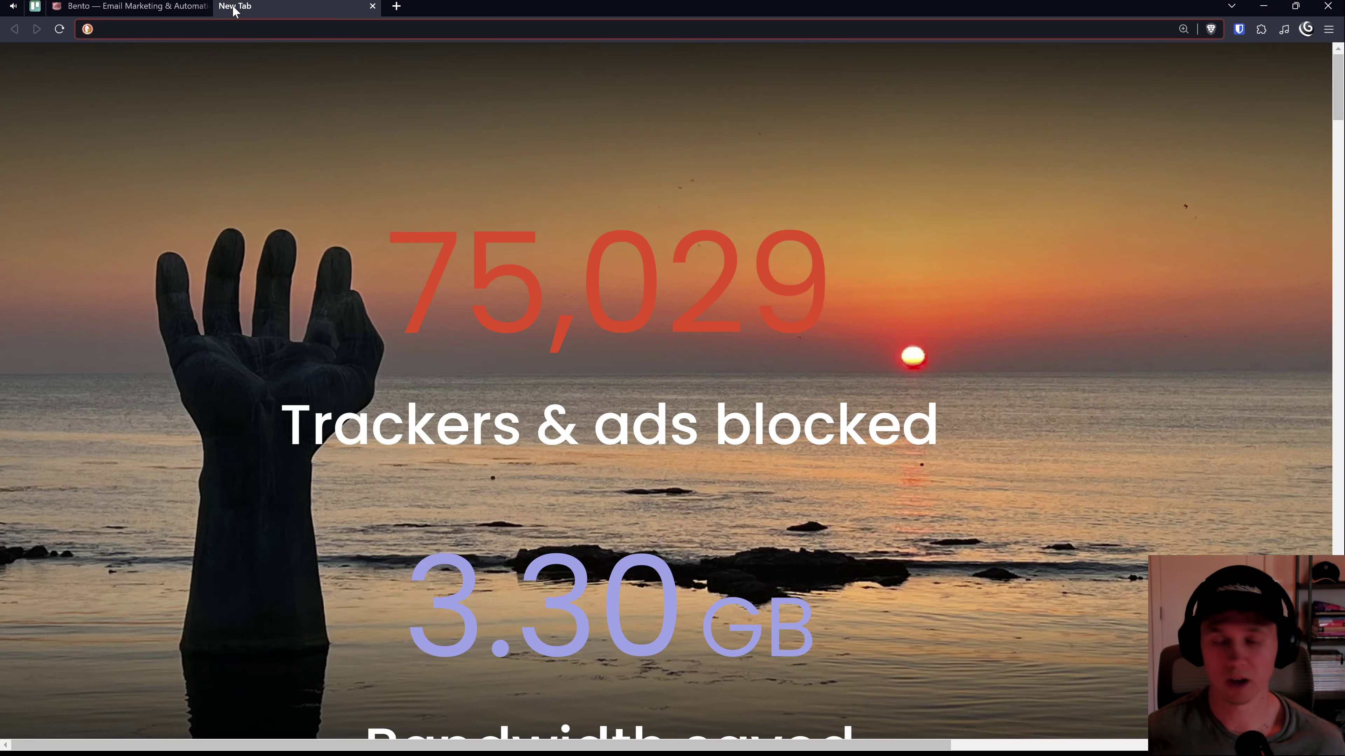
pyautogui.write('convertkit.com')
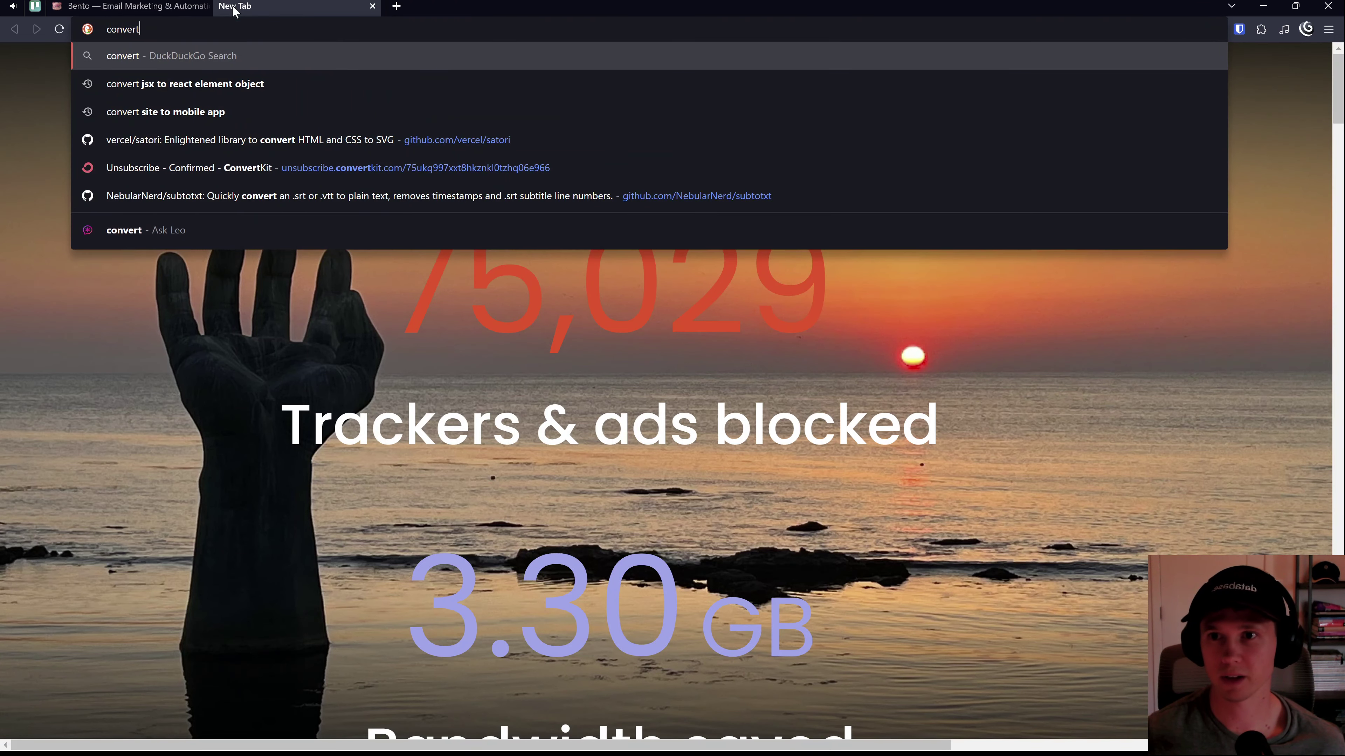
pyautogui.press('Return')
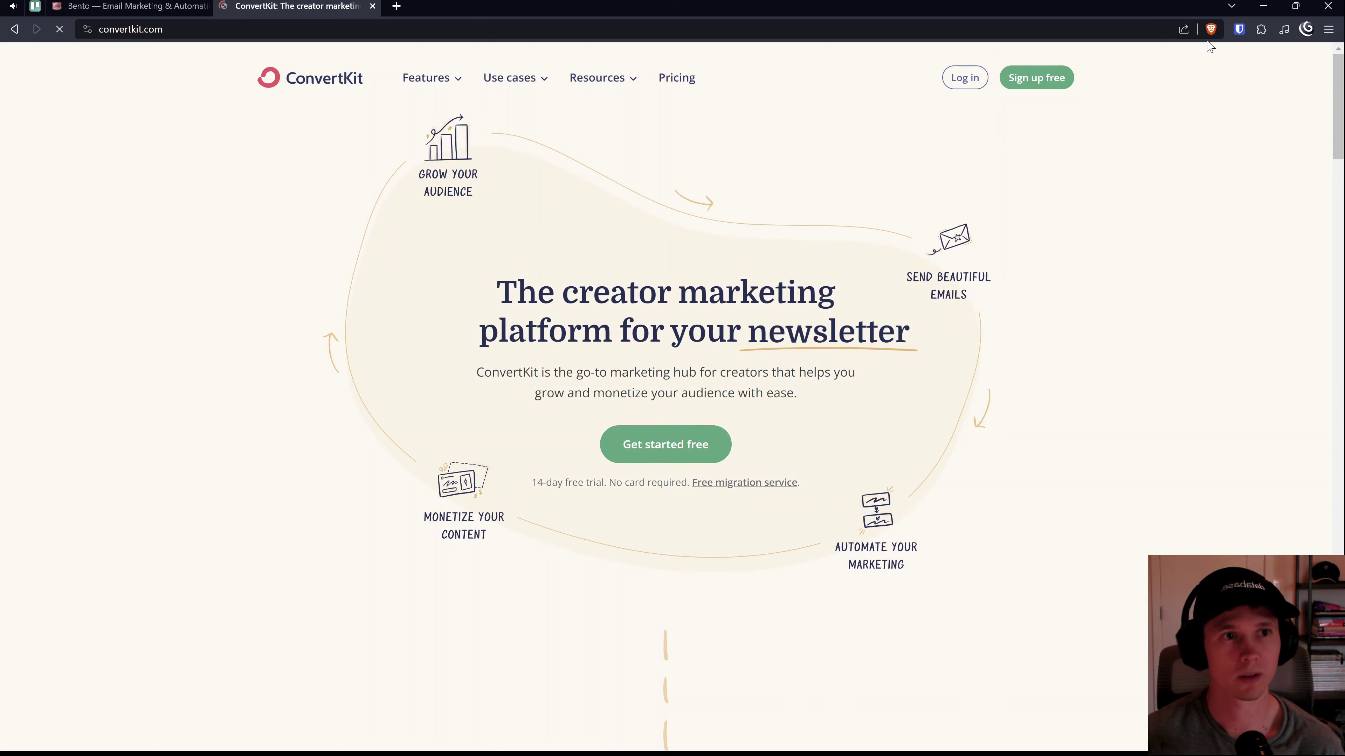
pyautogui.click(976, 84)
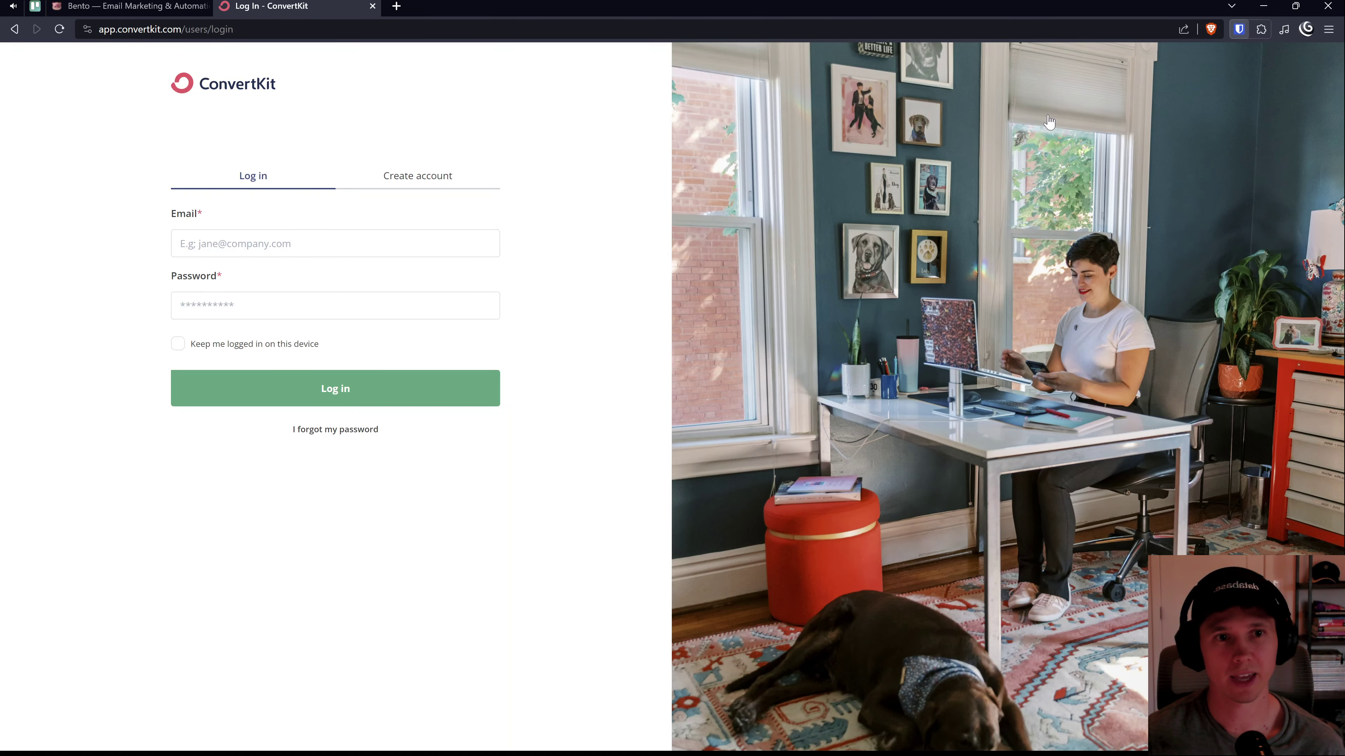
pyautogui.hotkey('ctrl', 'shift', 'l')
pyautogui.click(328, 392)
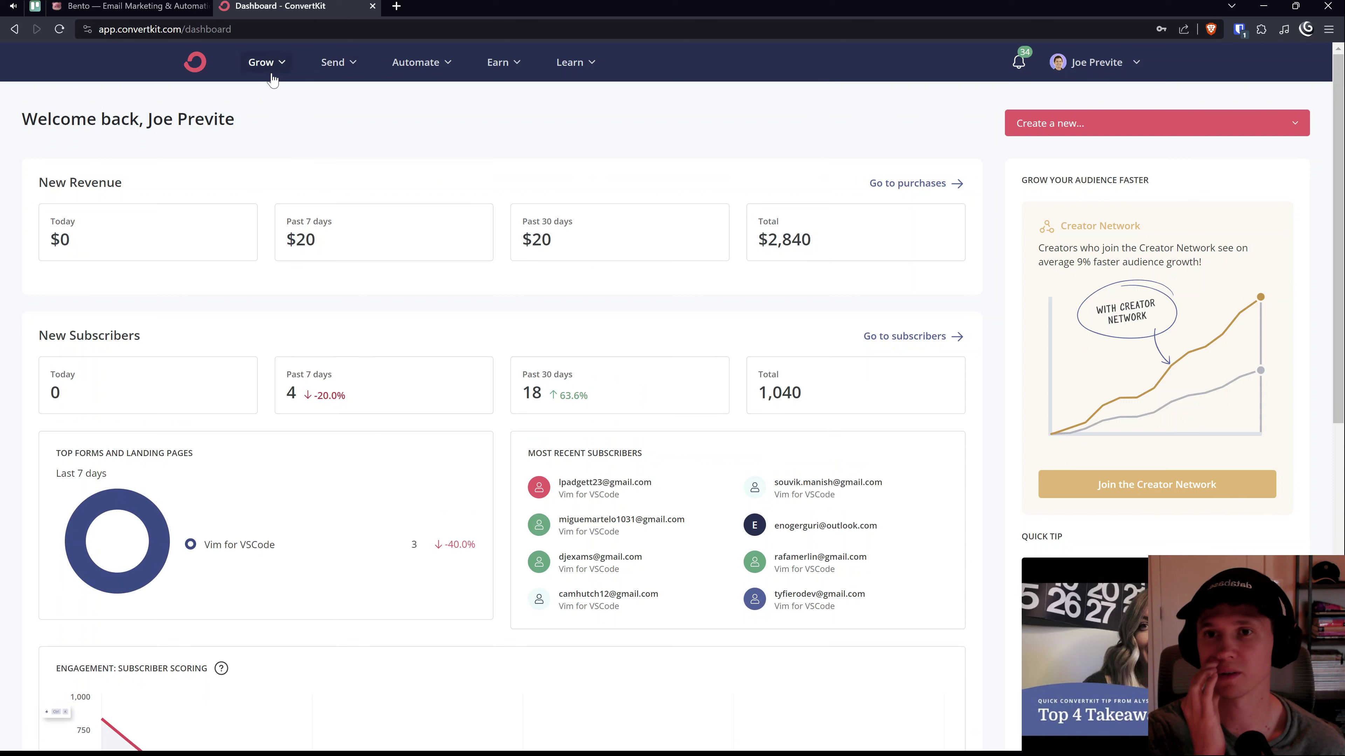
# Step: Open the Vim for VSCode form from Grow > Landing Pages & Forms
pyautogui.moveTo(290, 68)
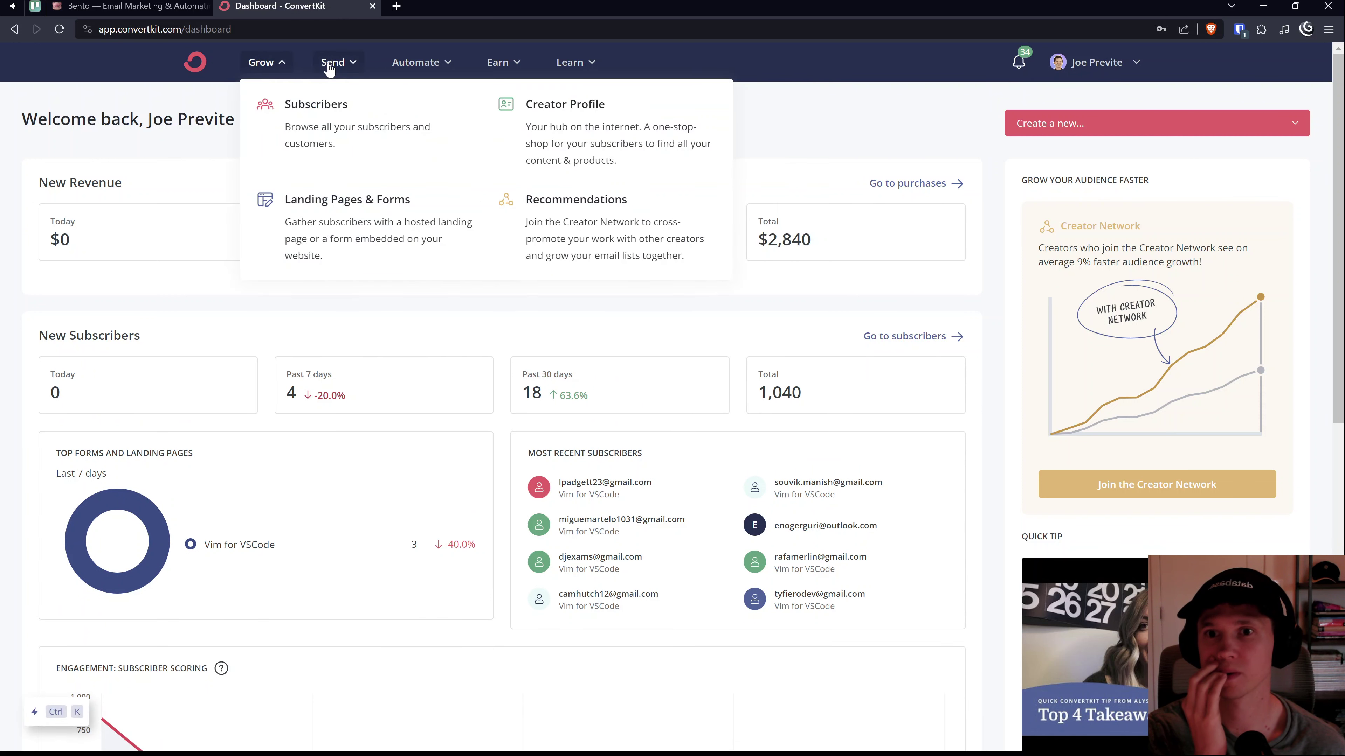
pyautogui.click(341, 202)
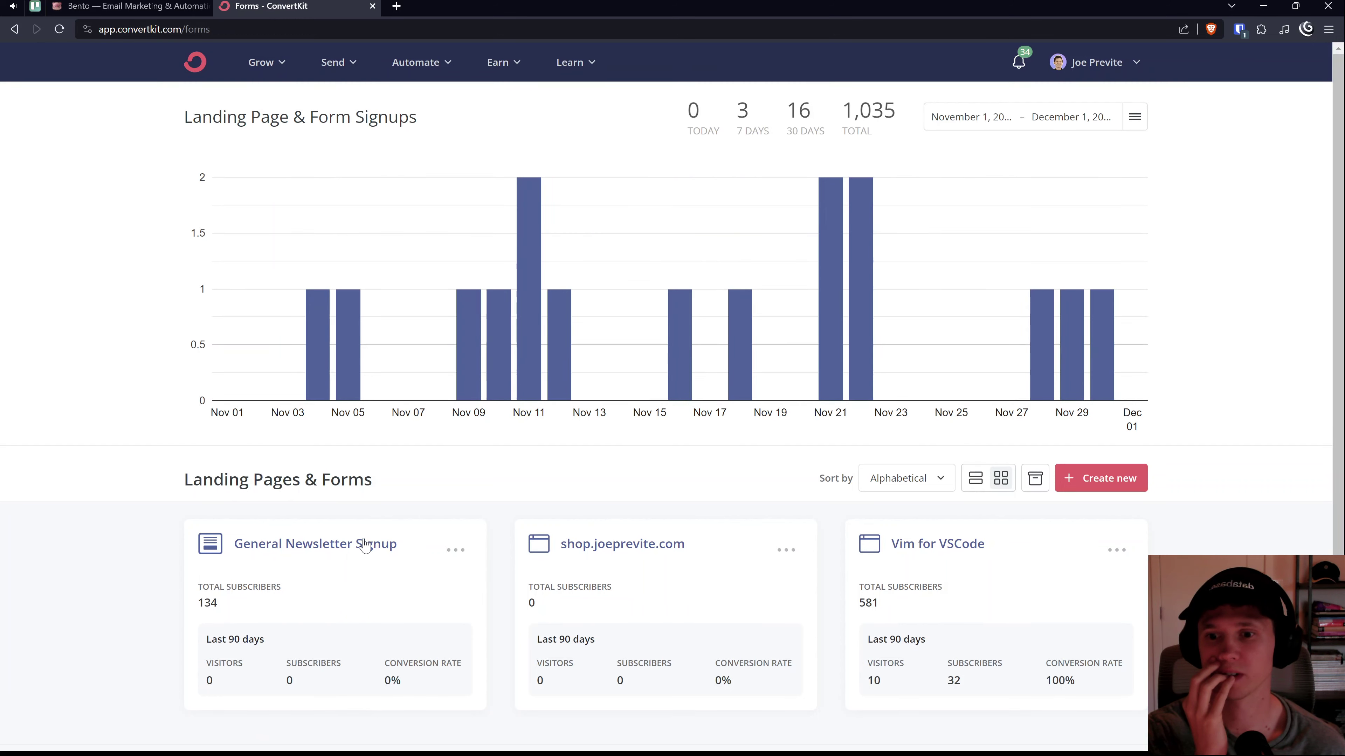
pyautogui.scroll(-1, 366, 540)
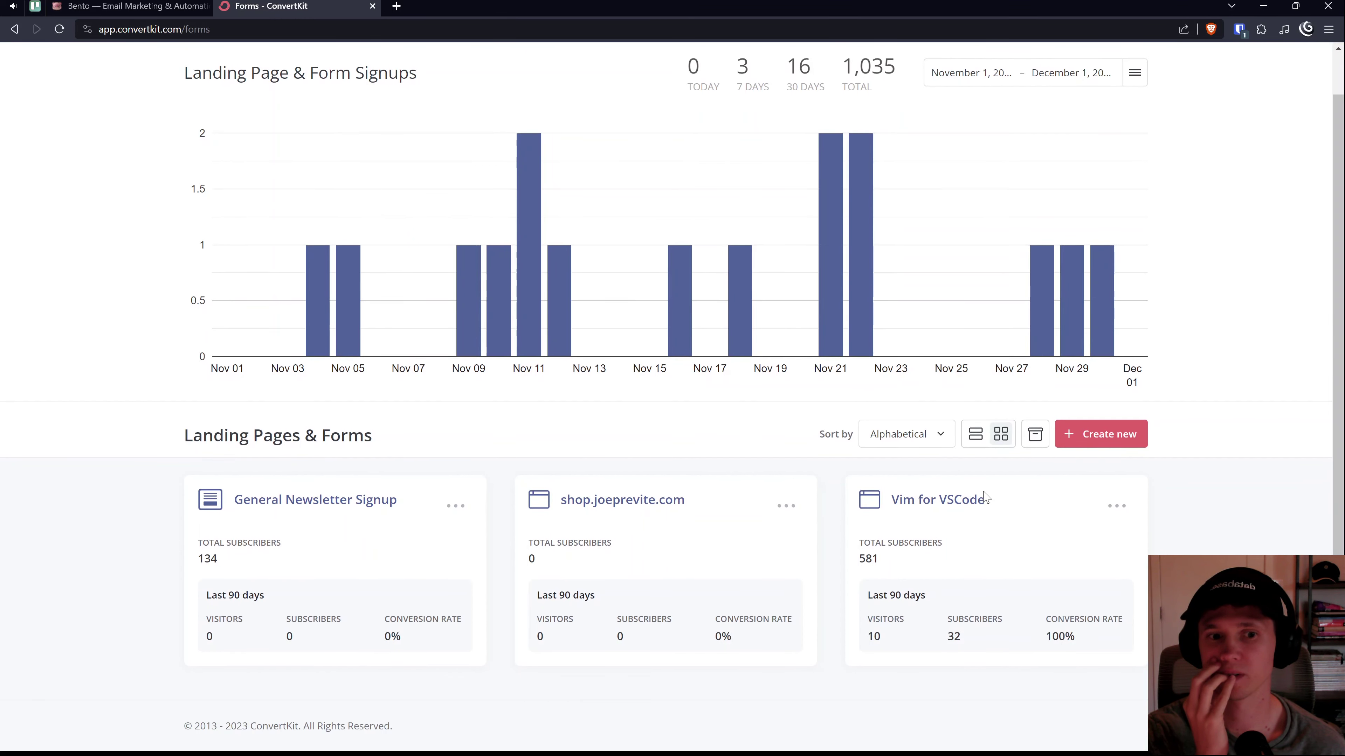
pyautogui.click(948, 499)
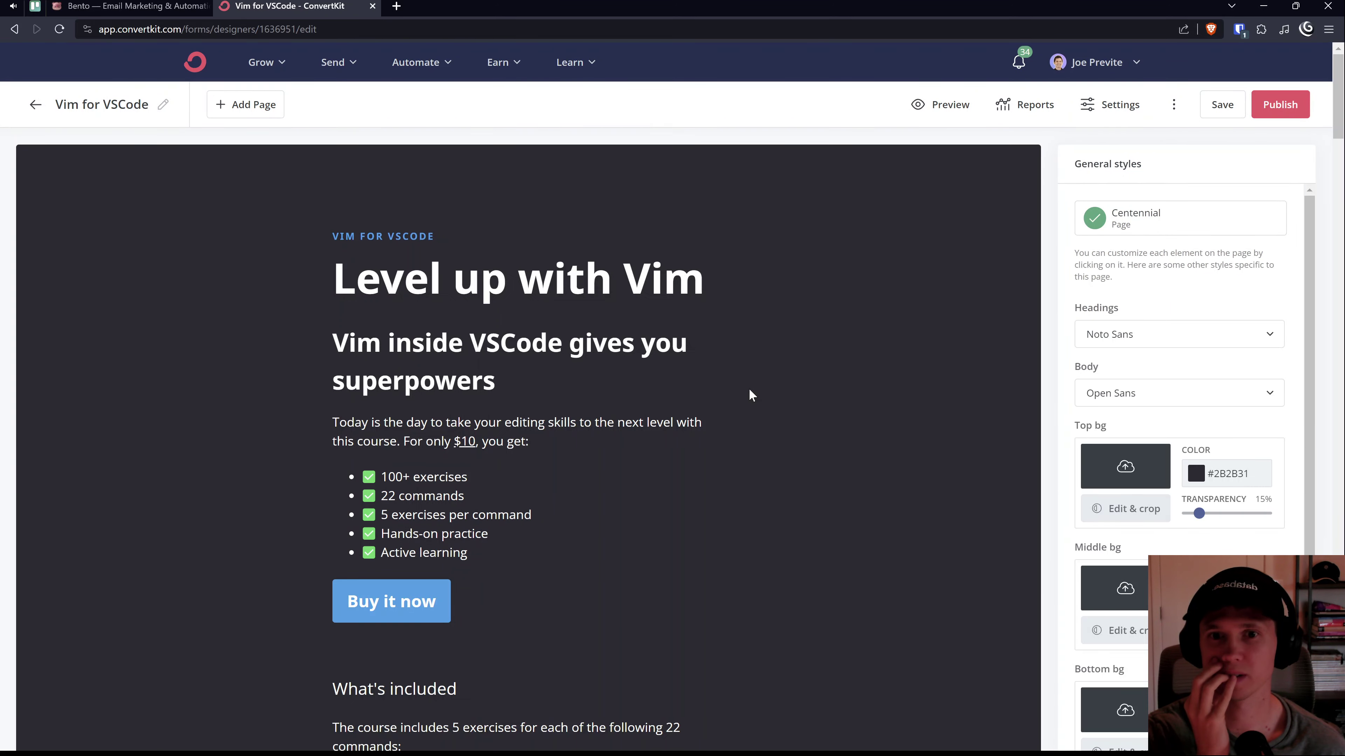
# Step: Scroll through the Vim for VSCode form, then return to the ConvertKit dashboard
pyautogui.scroll(-5, 723, 427)
pyautogui.scroll(5, 694, 412)
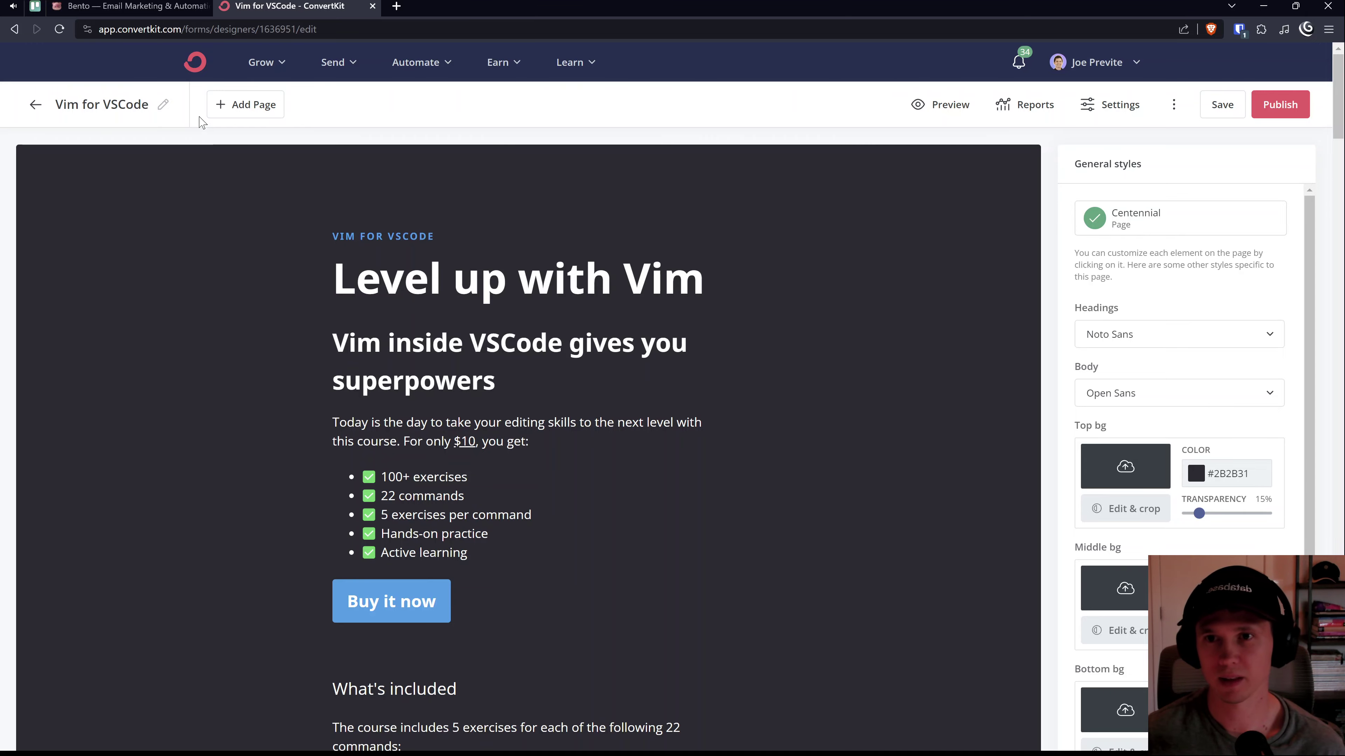
pyautogui.click(194, 63)
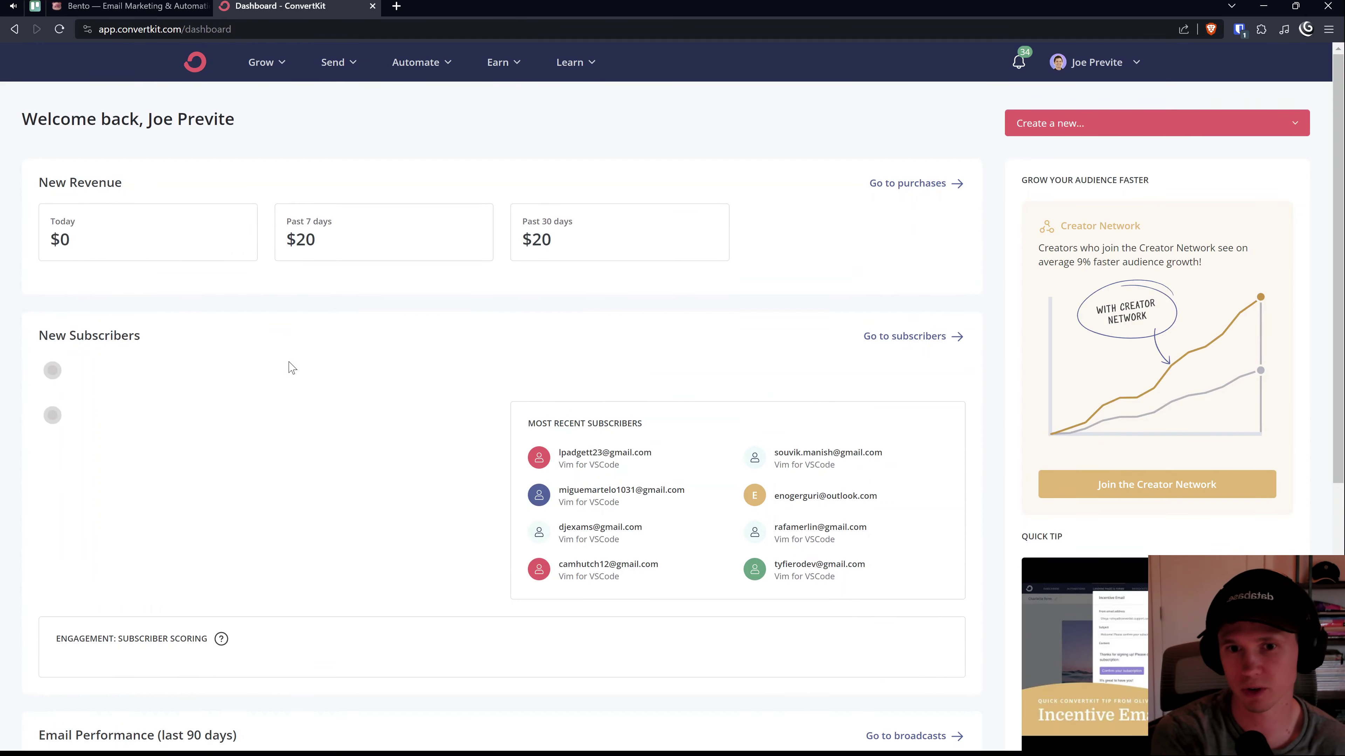
pyautogui.scroll(-10, 313, 438)
pyautogui.scroll(10, 319, 455)
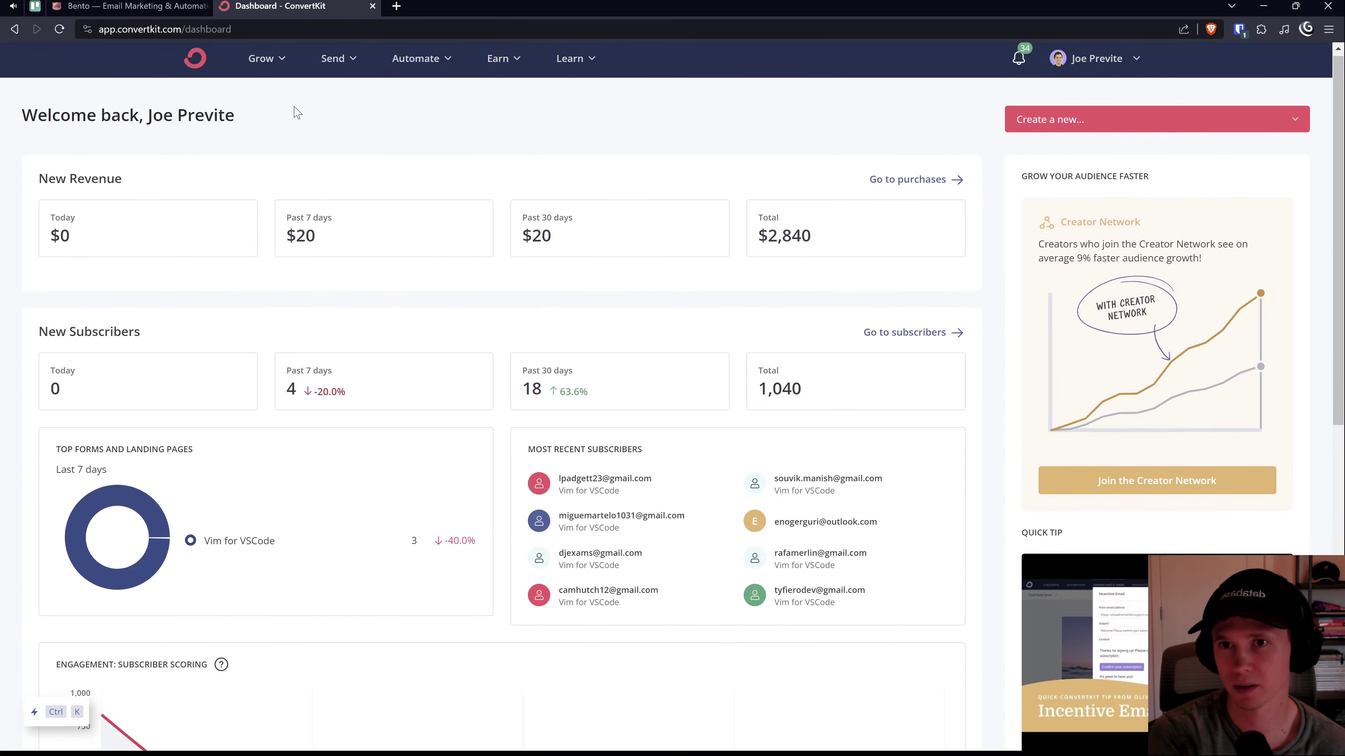
# Step: Browse the Grow > Subscribers list, then go back to the dashboard
pyautogui.click(291, 60)
pyautogui.click(307, 132)
pyautogui.scroll(-3, 801, 575)
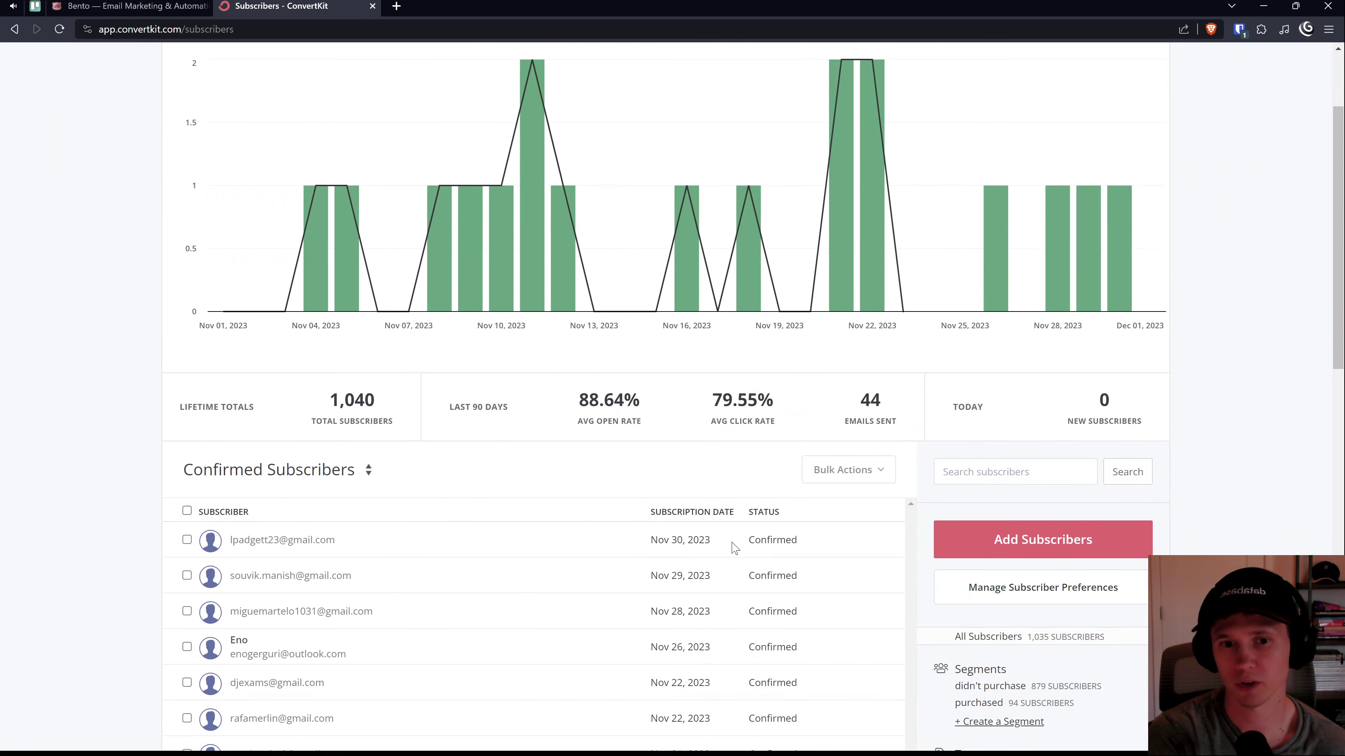
pyautogui.moveTo(801, 575); pyautogui.dragTo(688, 615)
pyautogui.scroll(3, 621, 456)
pyautogui.click(14, 29)
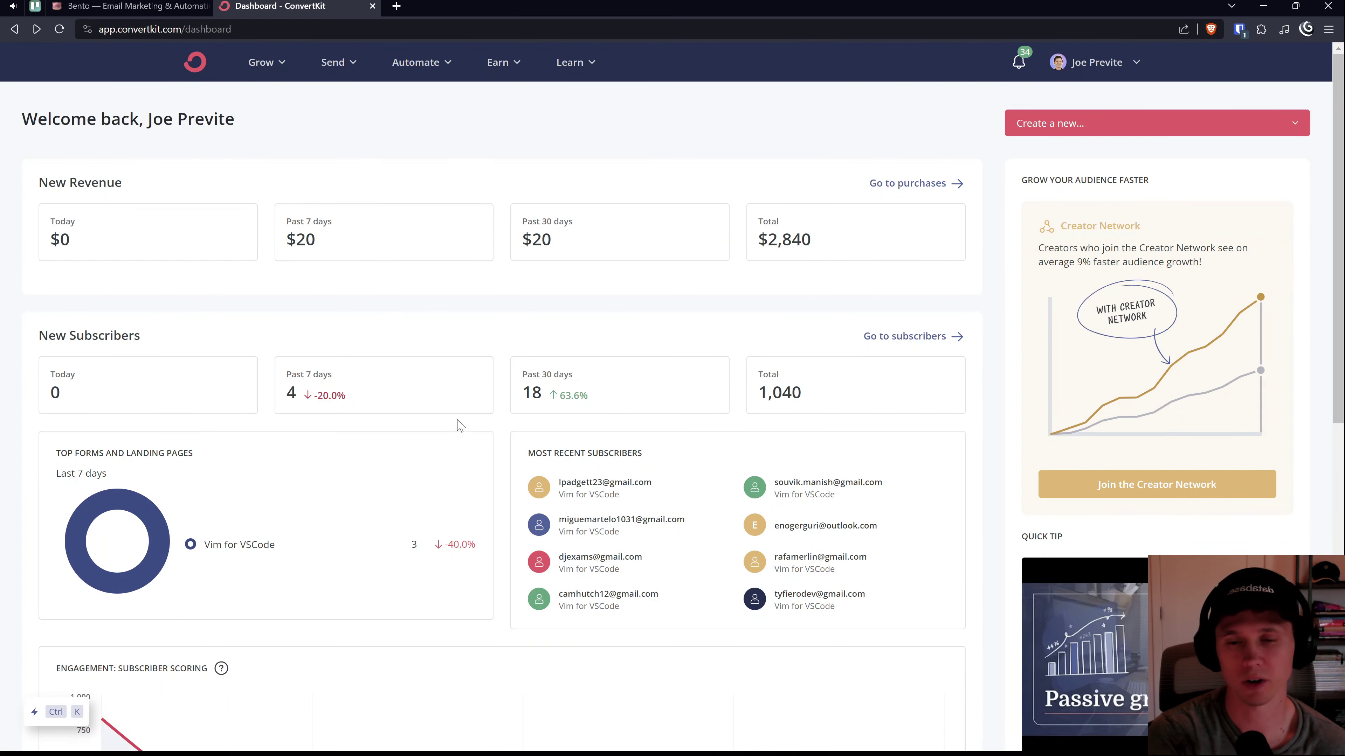
# Step: Open vimforvscode.com in a new tab and scroll to its $0 free-exercises signup
pyautogui.hotkey('ctrl', 't')
pyautogui.write('vimforvscode.com')
pyautogui.press('Return')
pyautogui.scroll(-10, 627, 429)
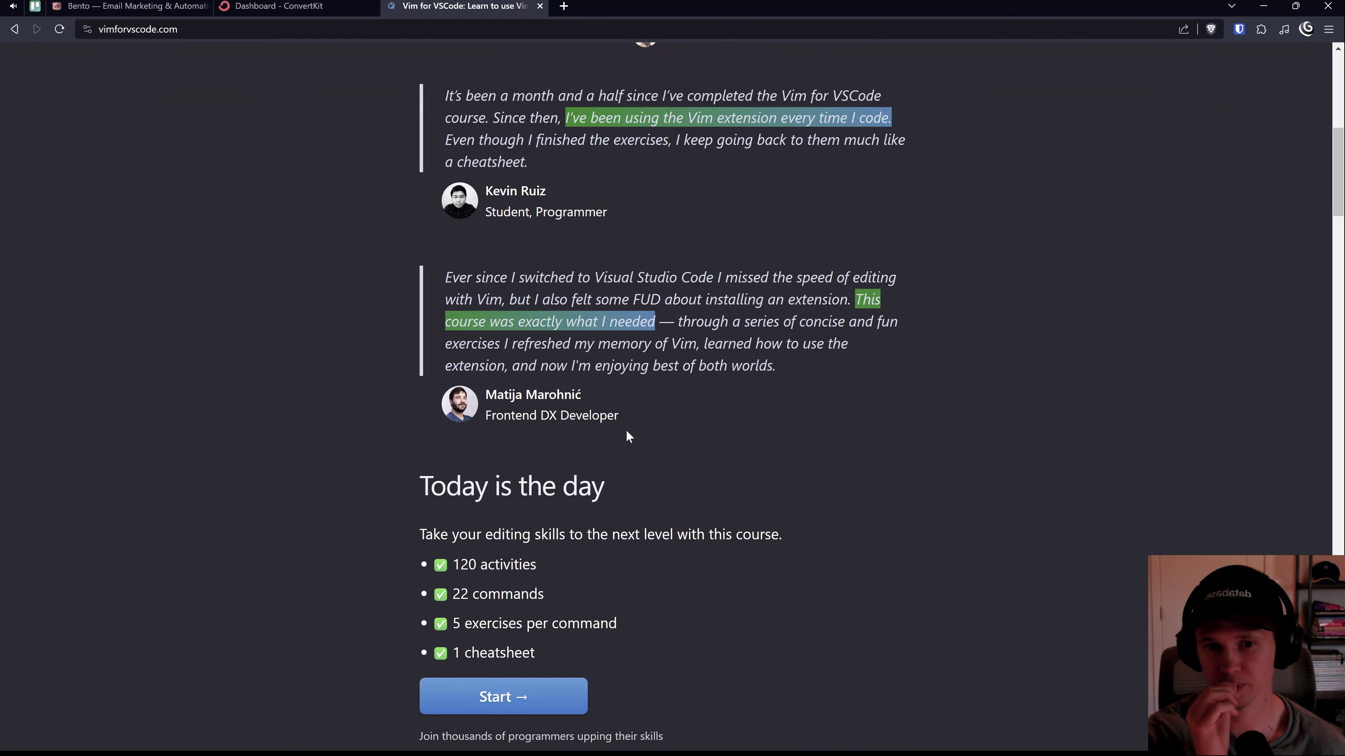
pyautogui.scroll(-15, 626, 430)
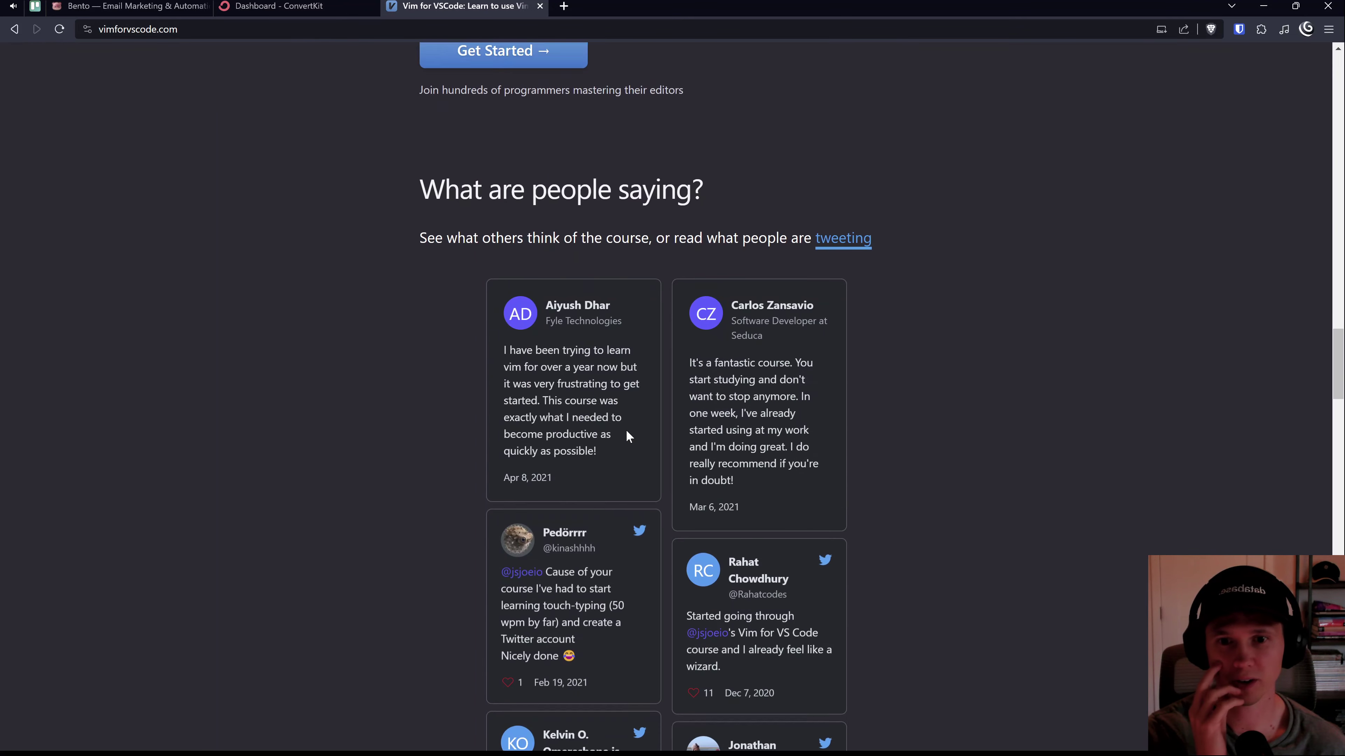
pyautogui.scroll(-10, 626, 430)
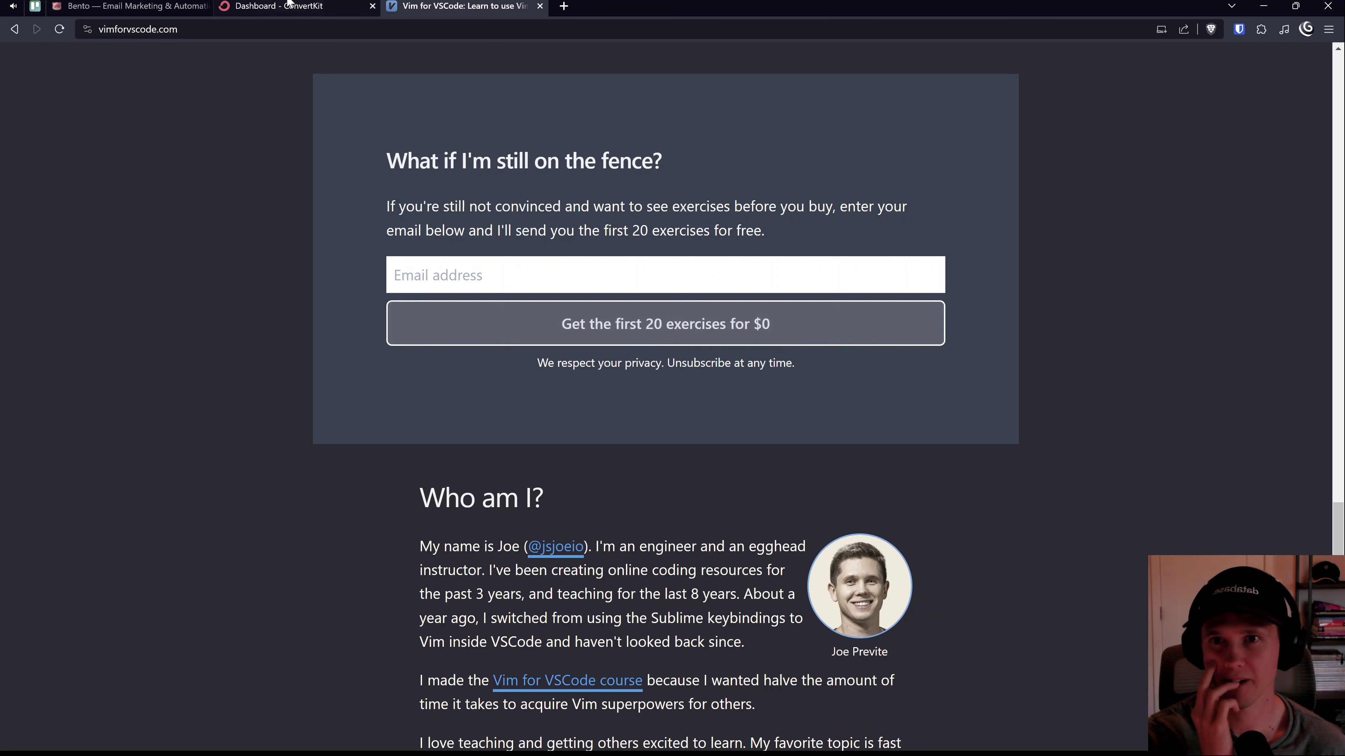
# Step: Answer that you're switching from another platform, then review the ConvertKit dashboard
pyautogui.click(106, 6)
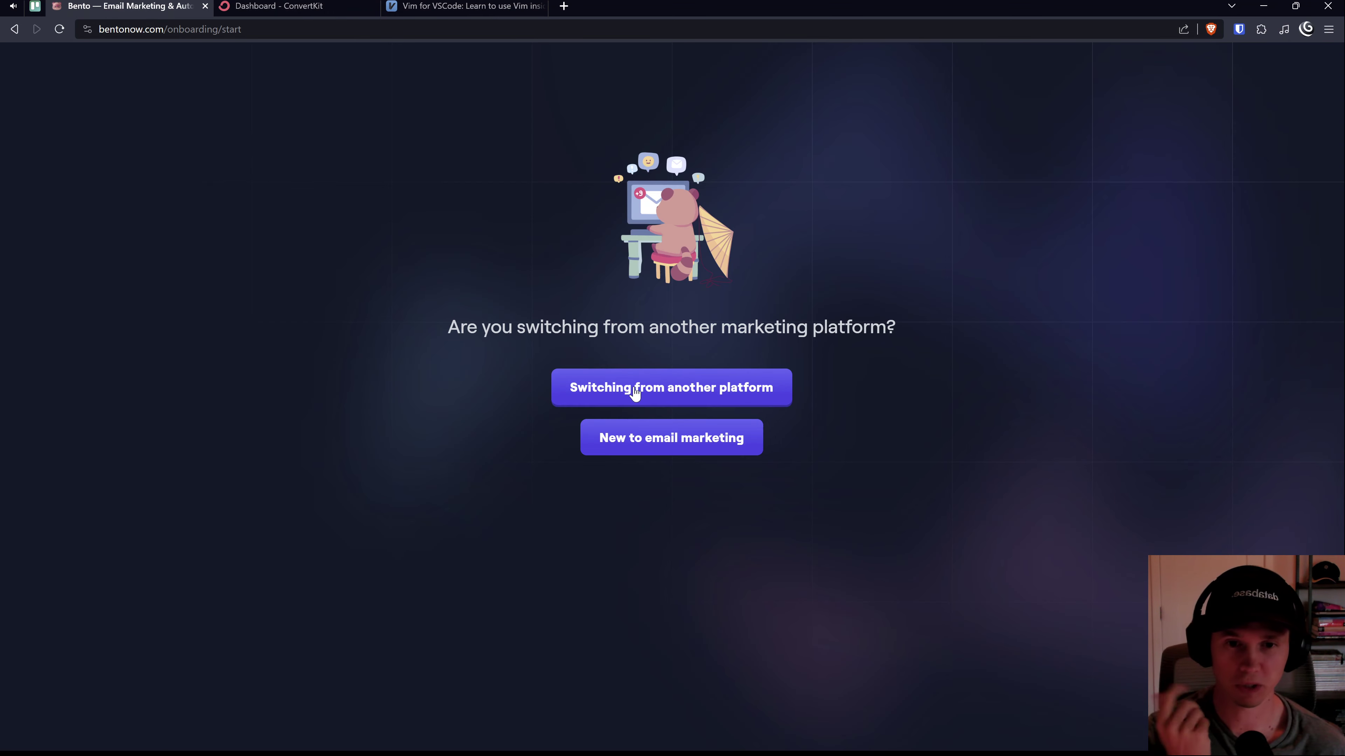
pyautogui.click(649, 391)
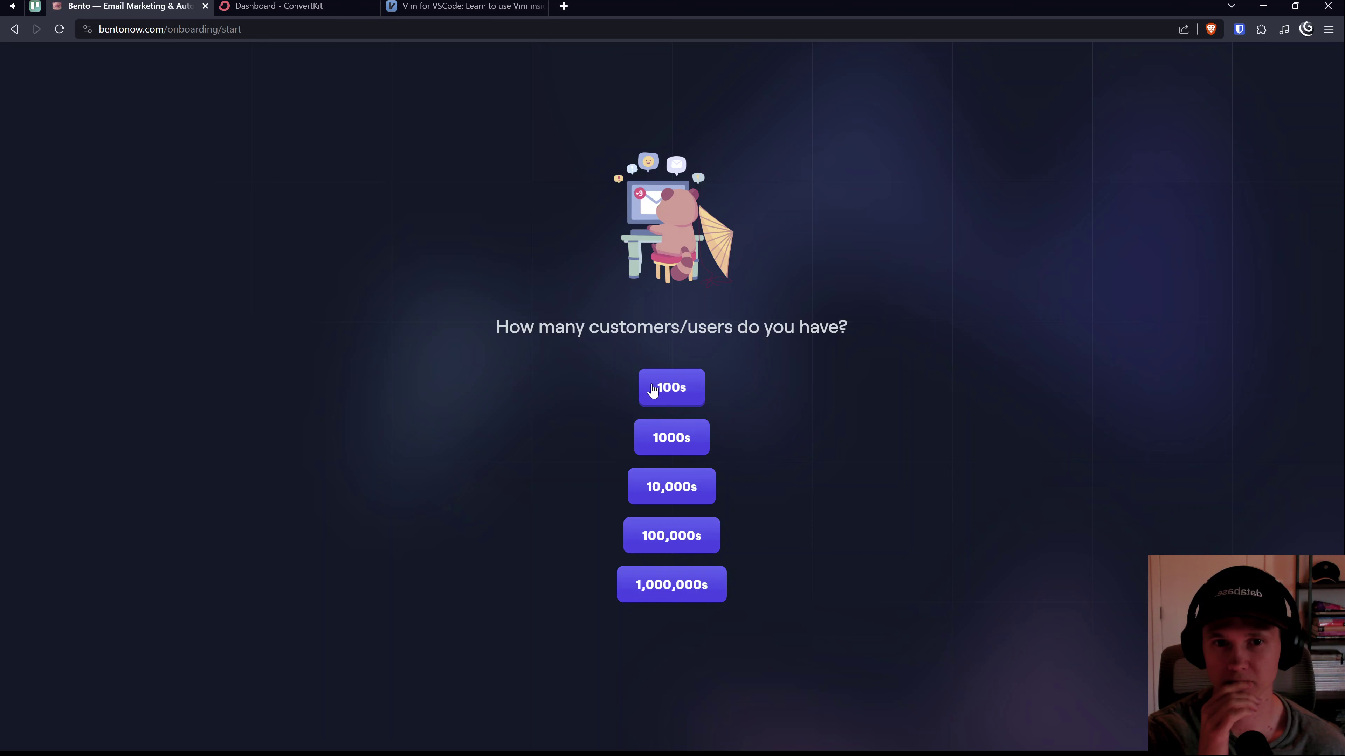
pyautogui.click(286, 7)
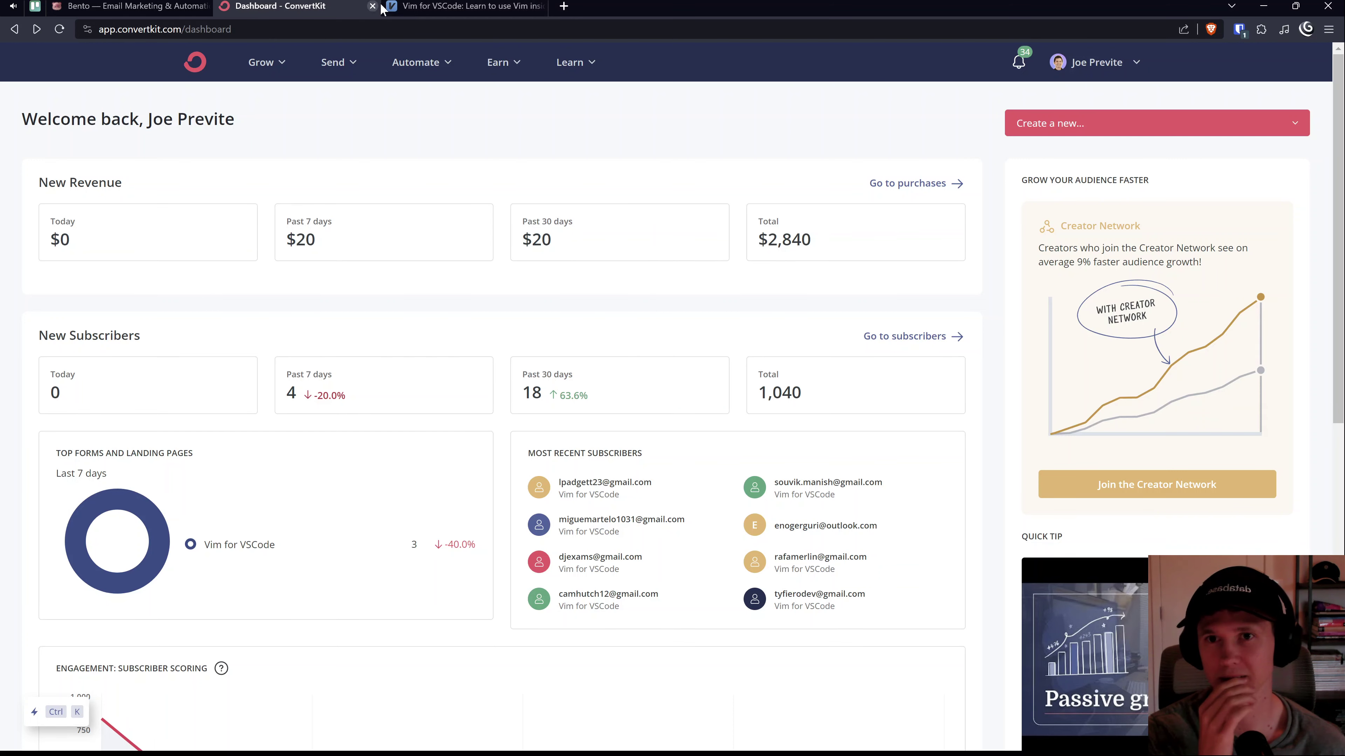
pyautogui.scroll(-5, 475, 257)
pyautogui.scroll(-3, 476, 257)
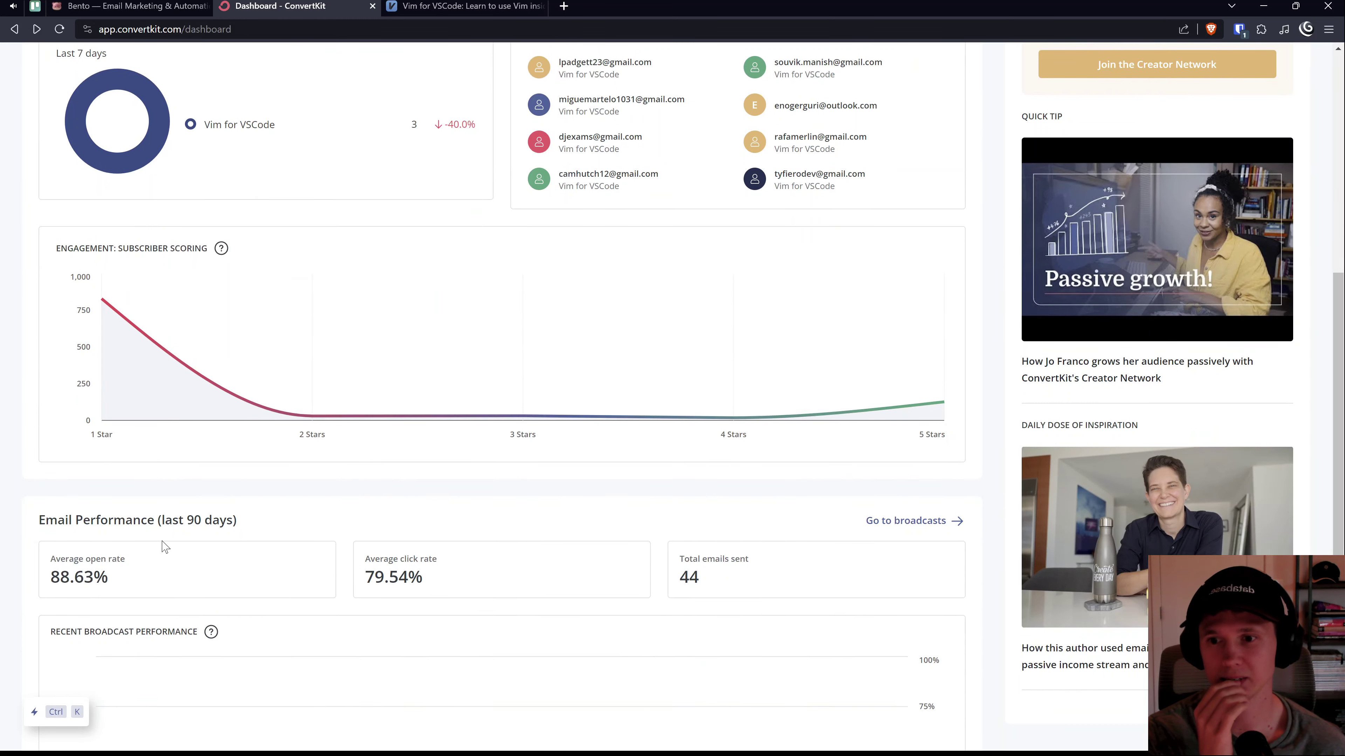
pyautogui.moveTo(163, 522); pyautogui.dragTo(250, 524)
pyautogui.scroll(-3, 548, 450)
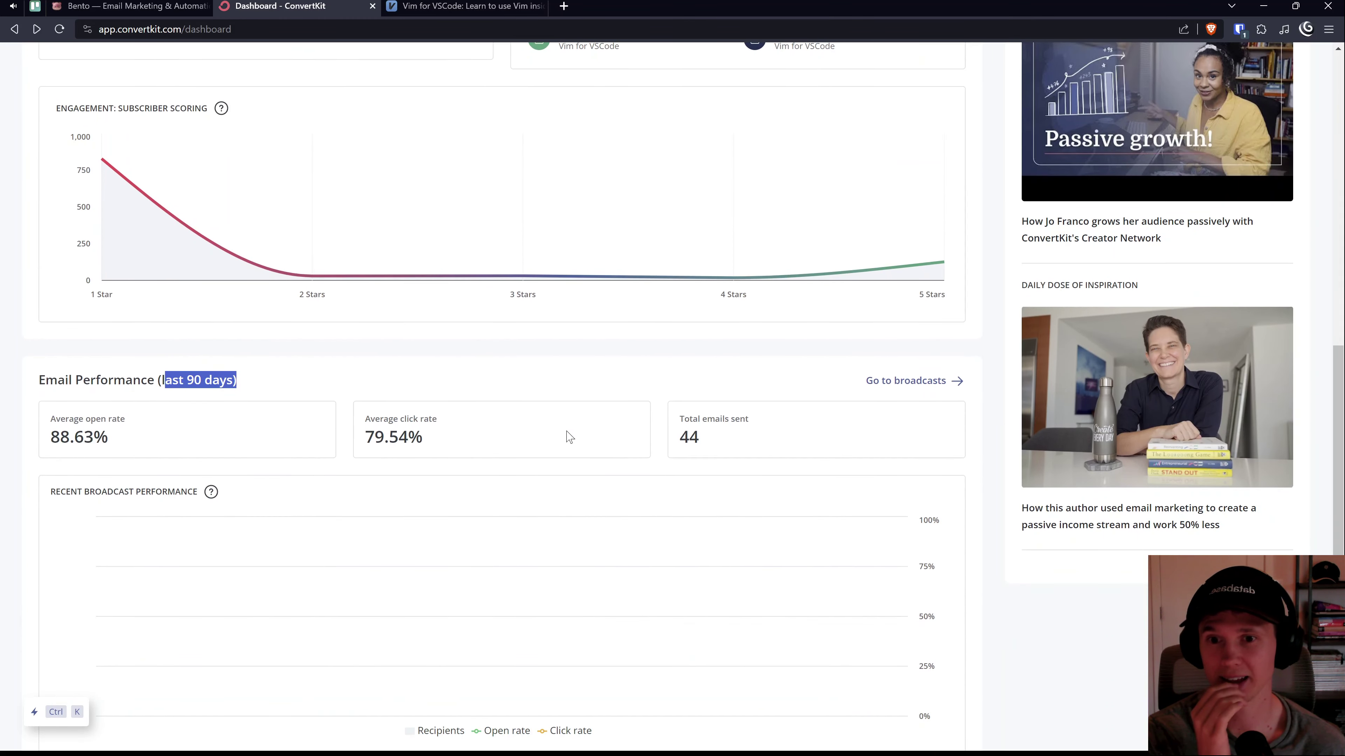
pyautogui.moveTo(706, 444); pyautogui.dragTo(666, 440)
pyautogui.scroll(-1, 666, 442)
# Step: Back in Bento, answer that you have customers in the 100s
pyautogui.click(395, 6)
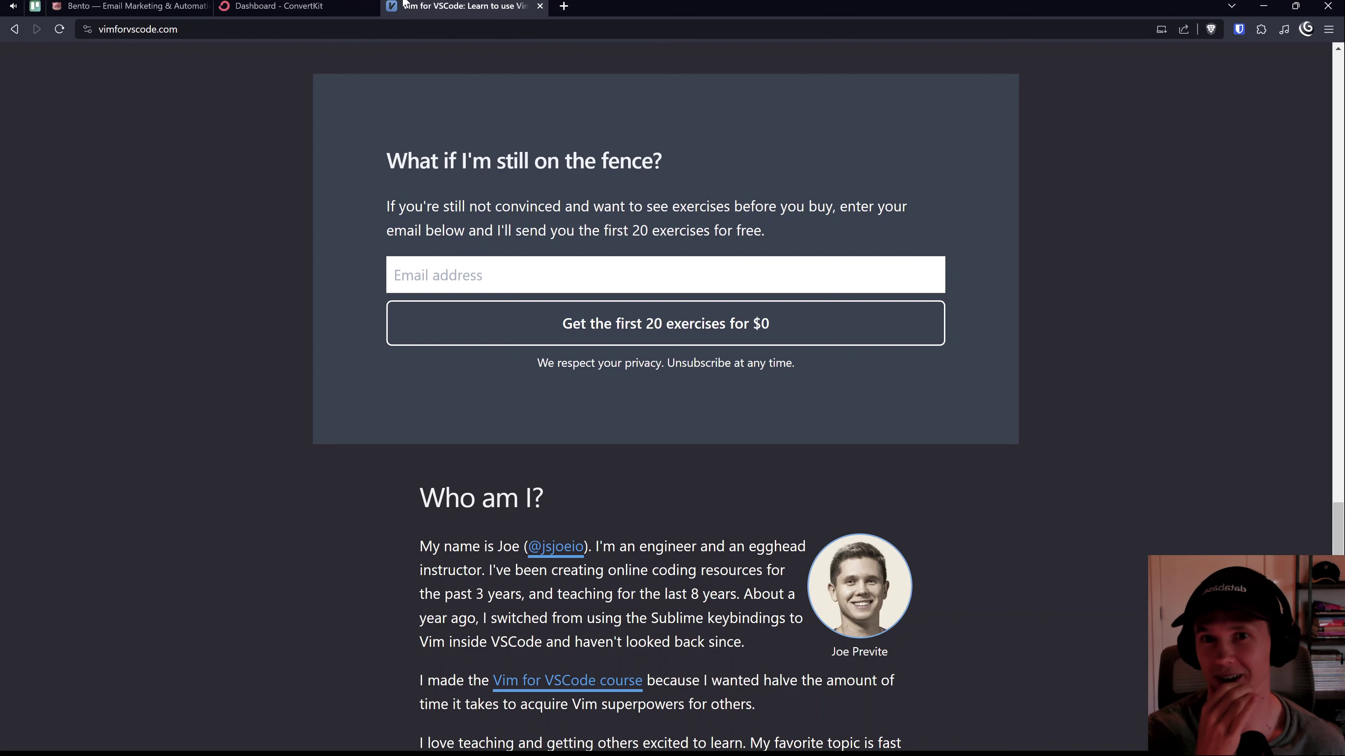
pyautogui.click(114, 6)
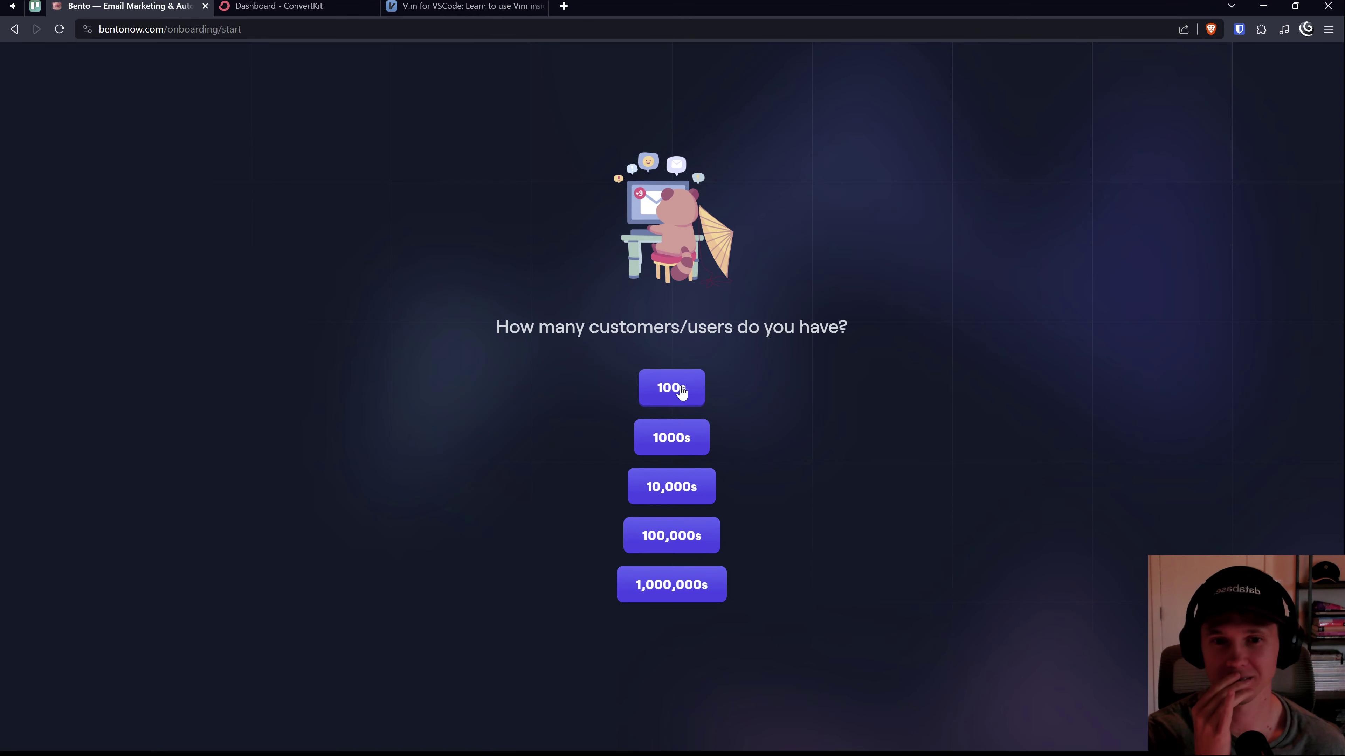
pyautogui.click(680, 391)
pyautogui.moveTo(562, 360); pyautogui.dragTo(756, 360)
# Step: Choose Create Free Trial Account and read the 30-day trial description
pyautogui.click(595, 412)
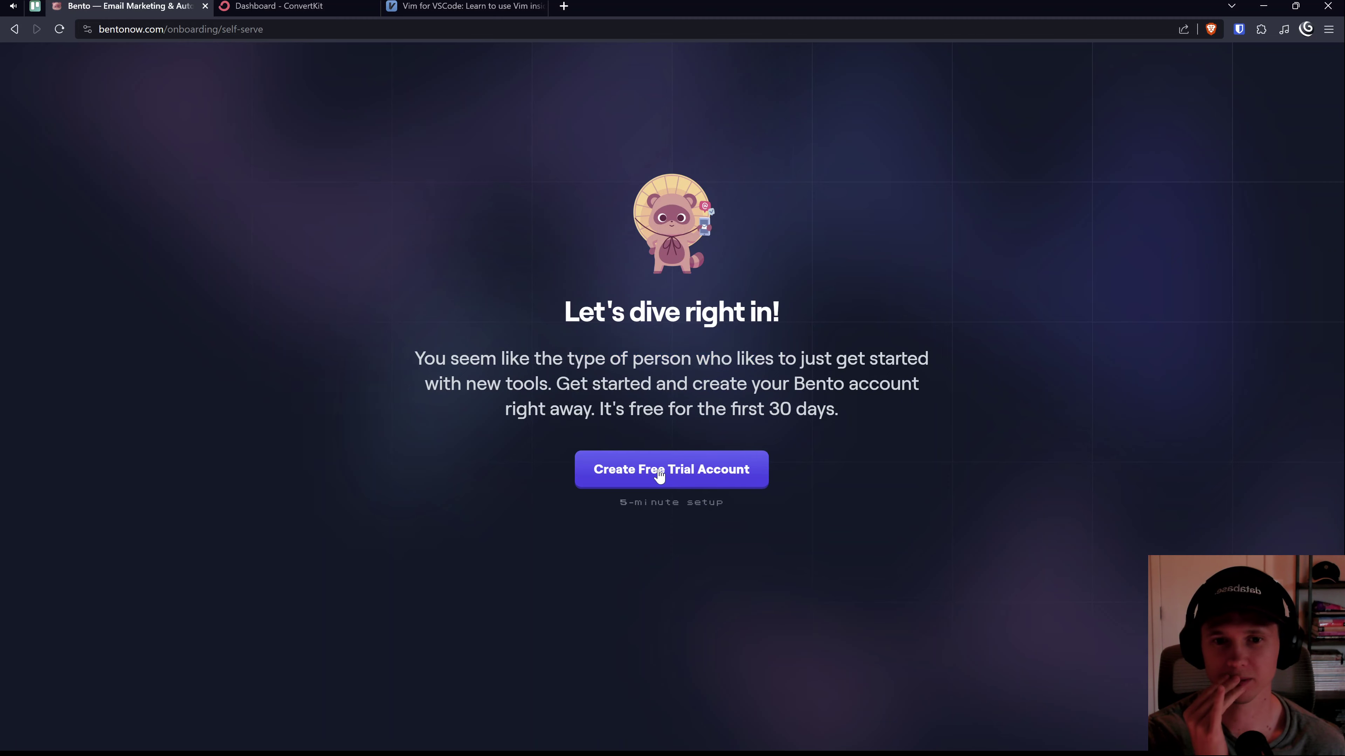
pyautogui.click(679, 476)
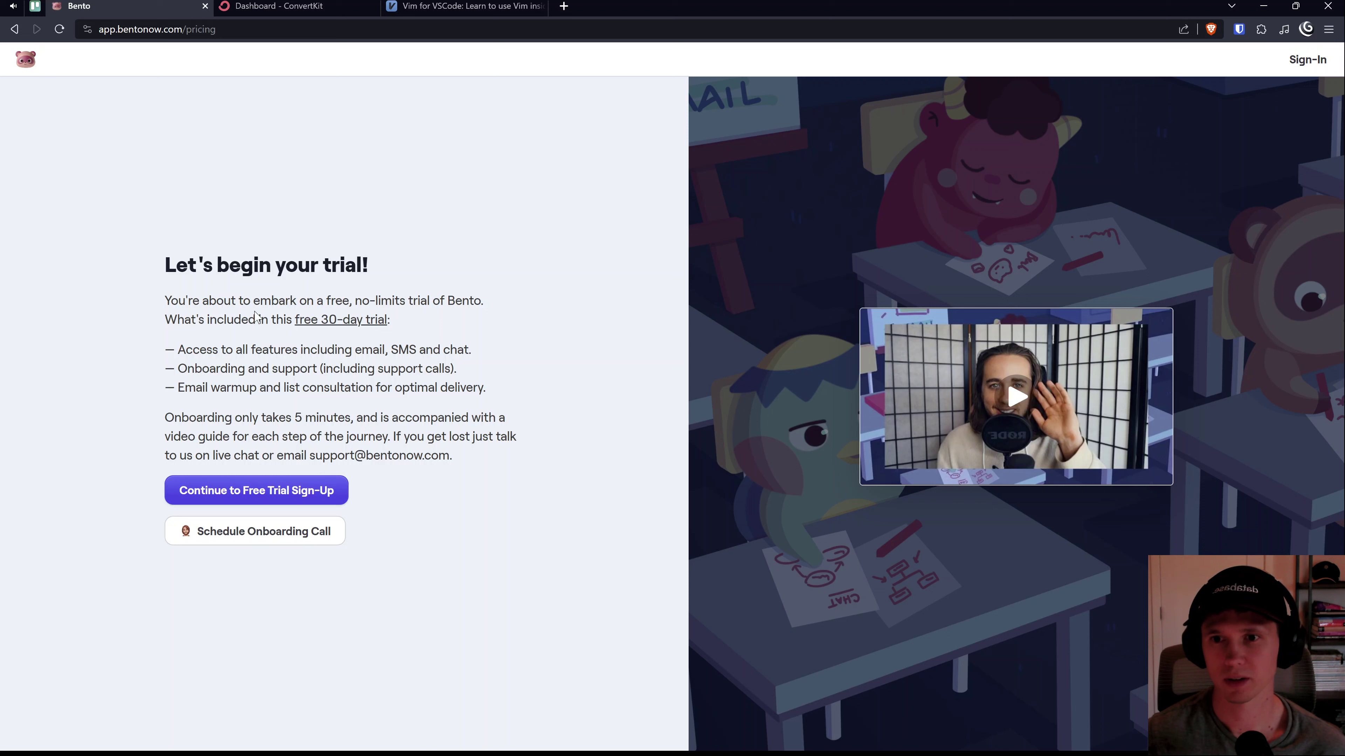
pyautogui.moveTo(255, 316); pyautogui.dragTo(381, 300)
pyautogui.click(414, 293)
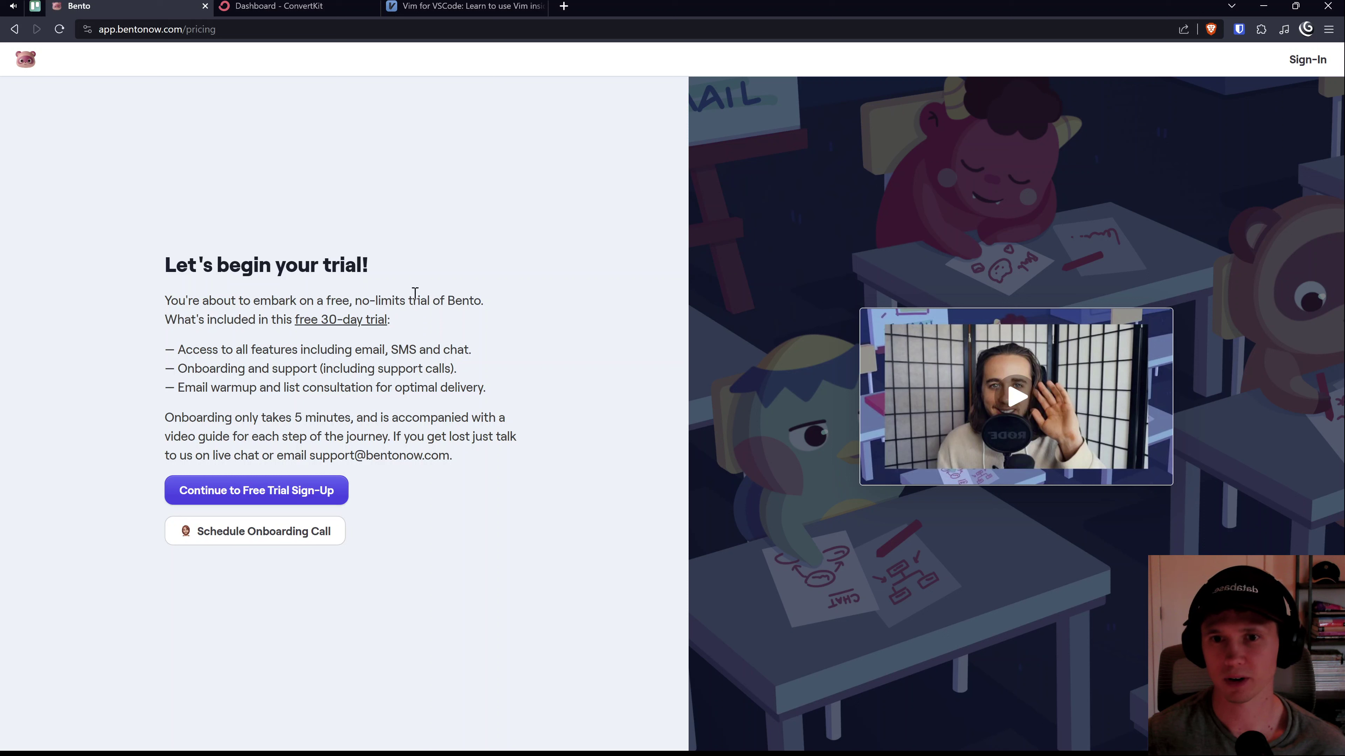
# Step: Continue to the free trial sign-up form and focus the Email Address field
pyautogui.click(304, 492)
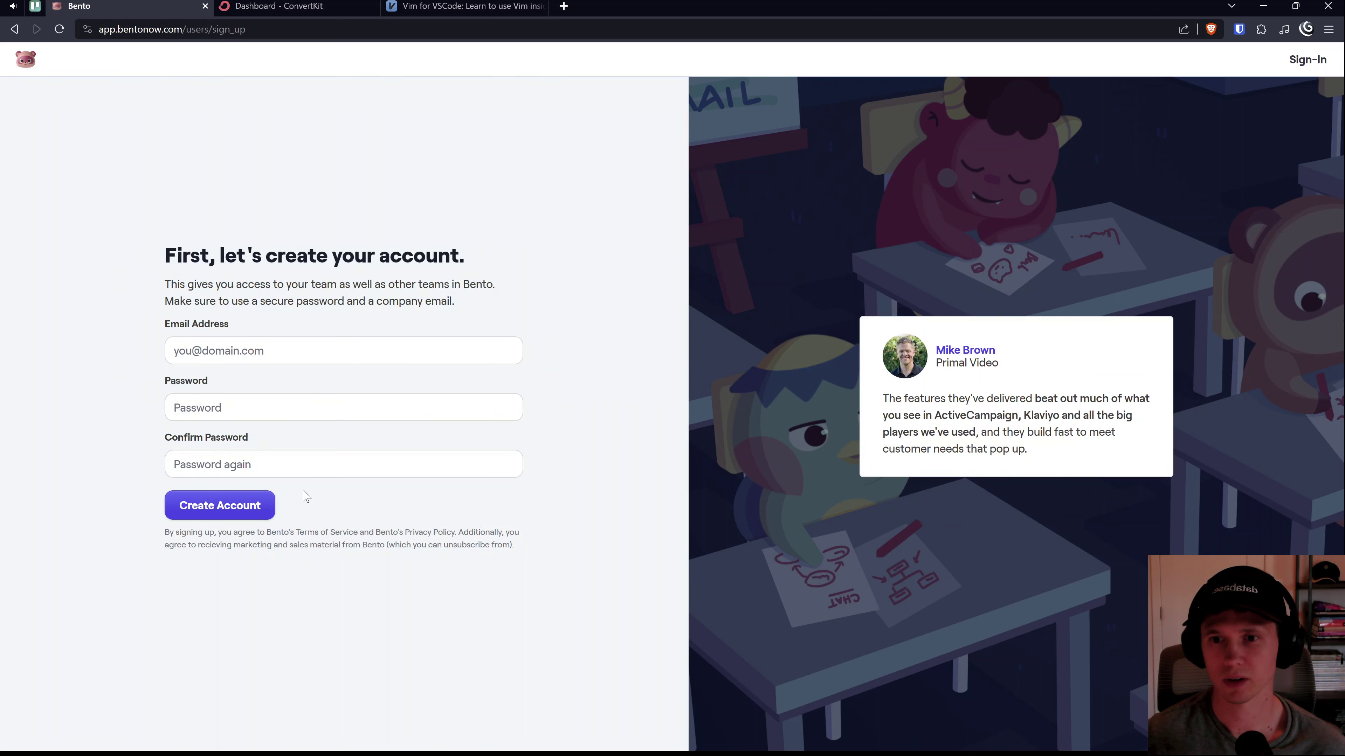
pyautogui.click(295, 359)
pyautogui.click(287, 318)
pyautogui.click(307, 354)
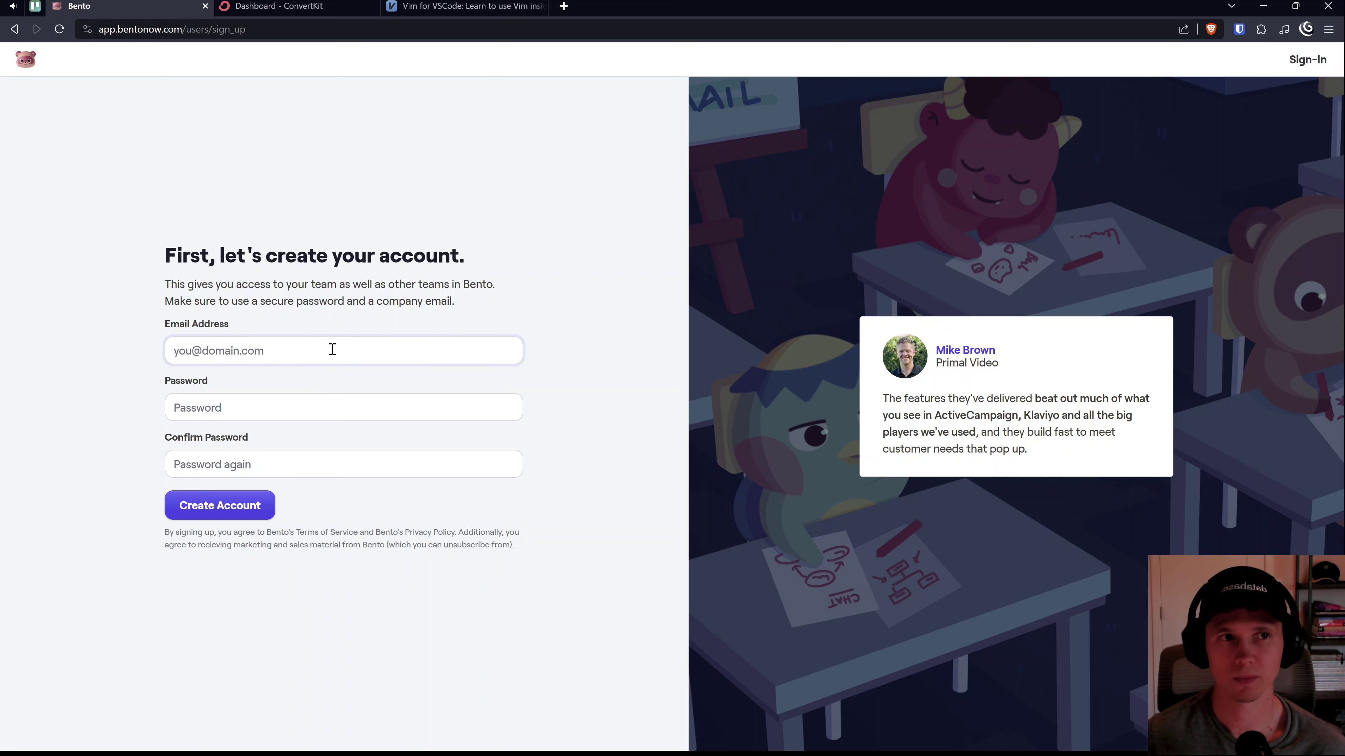
# Step: Close the Bento sign-up tab and scroll to the top of the ConvertKit dashboard
pyautogui.middleClick(74, 7)
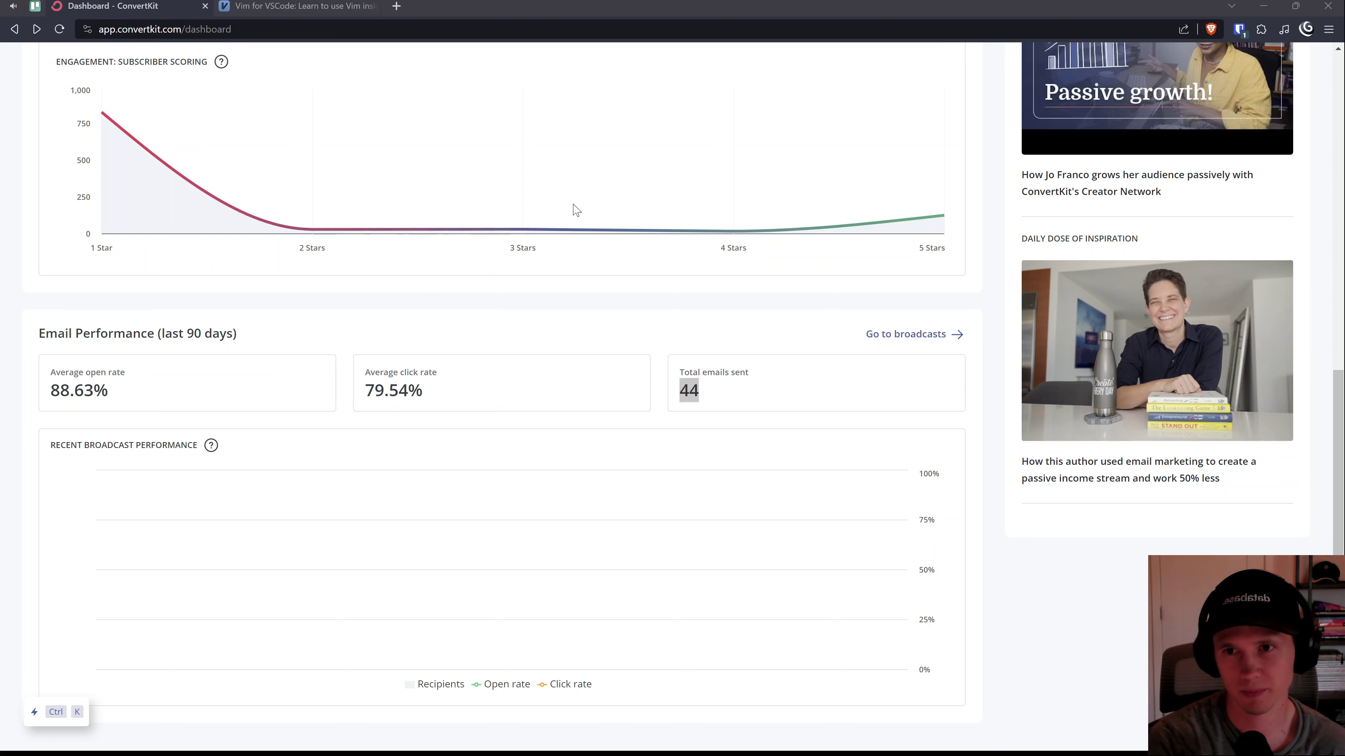
pyautogui.click(805, 283)
pyautogui.scroll(10, 338, 456)
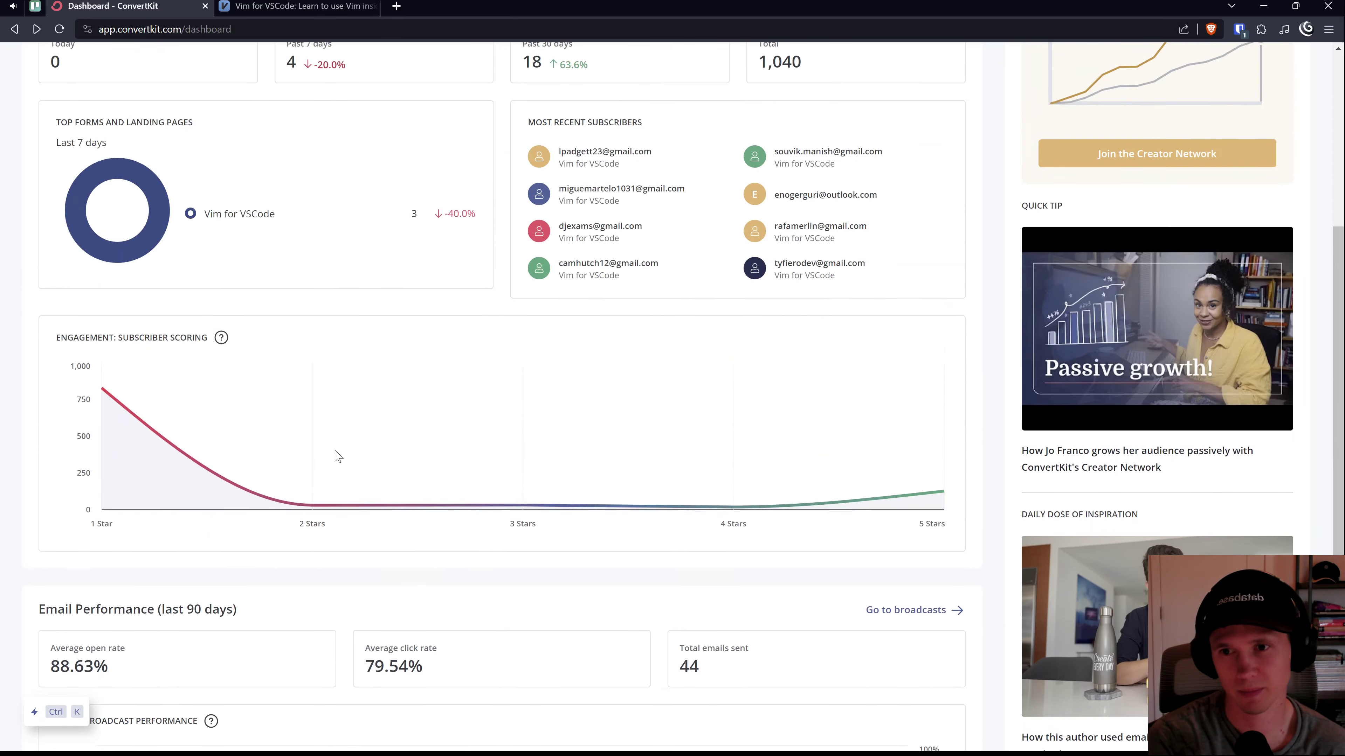
pyautogui.scroll(1, 338, 457)
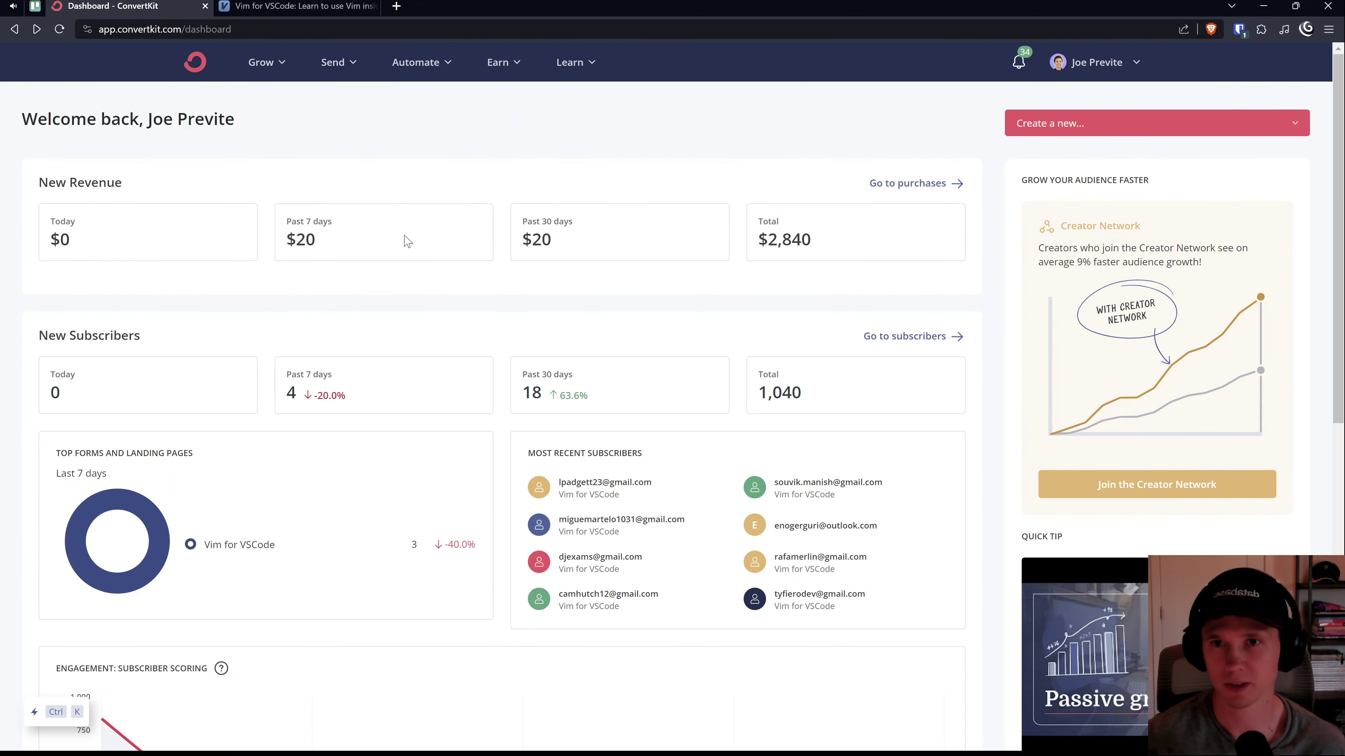
# Step: Open ConvertKit's account Settings and look over the Domains section
pyautogui.click(1088, 62)
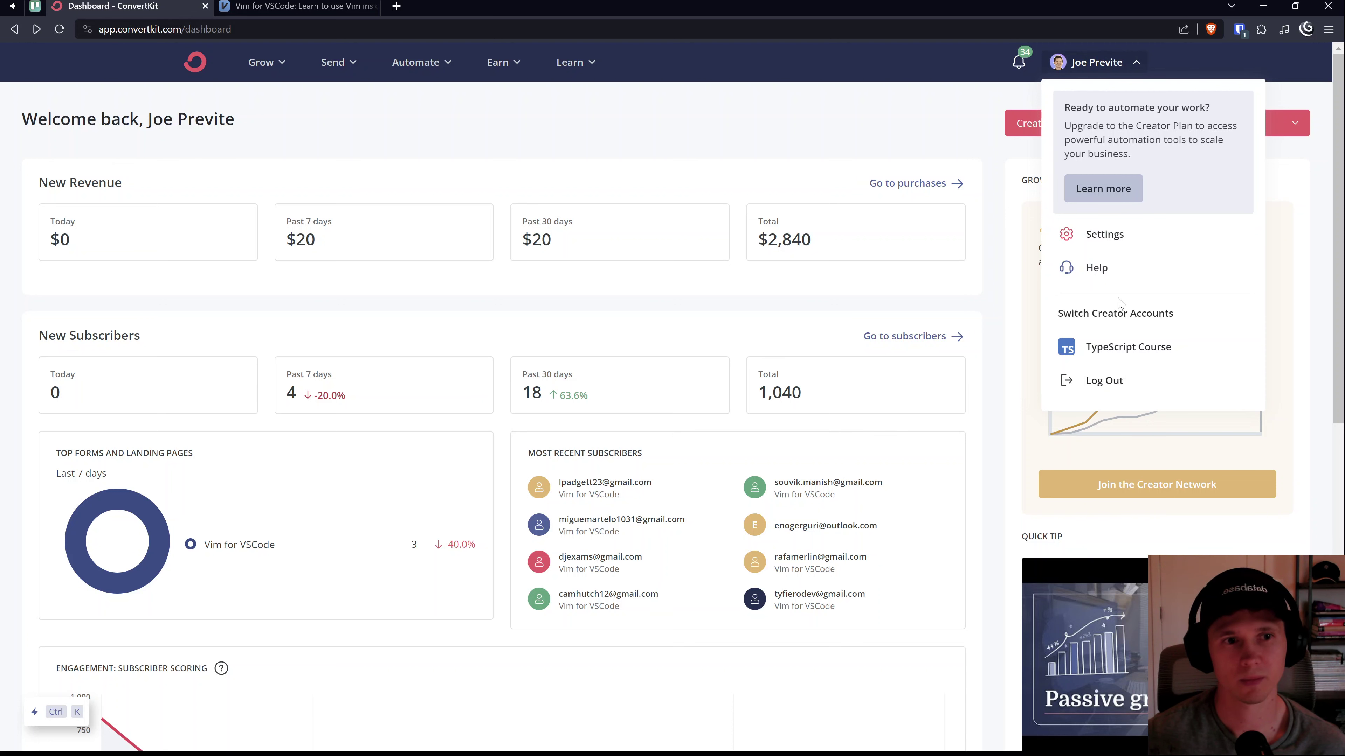
pyautogui.click(1112, 238)
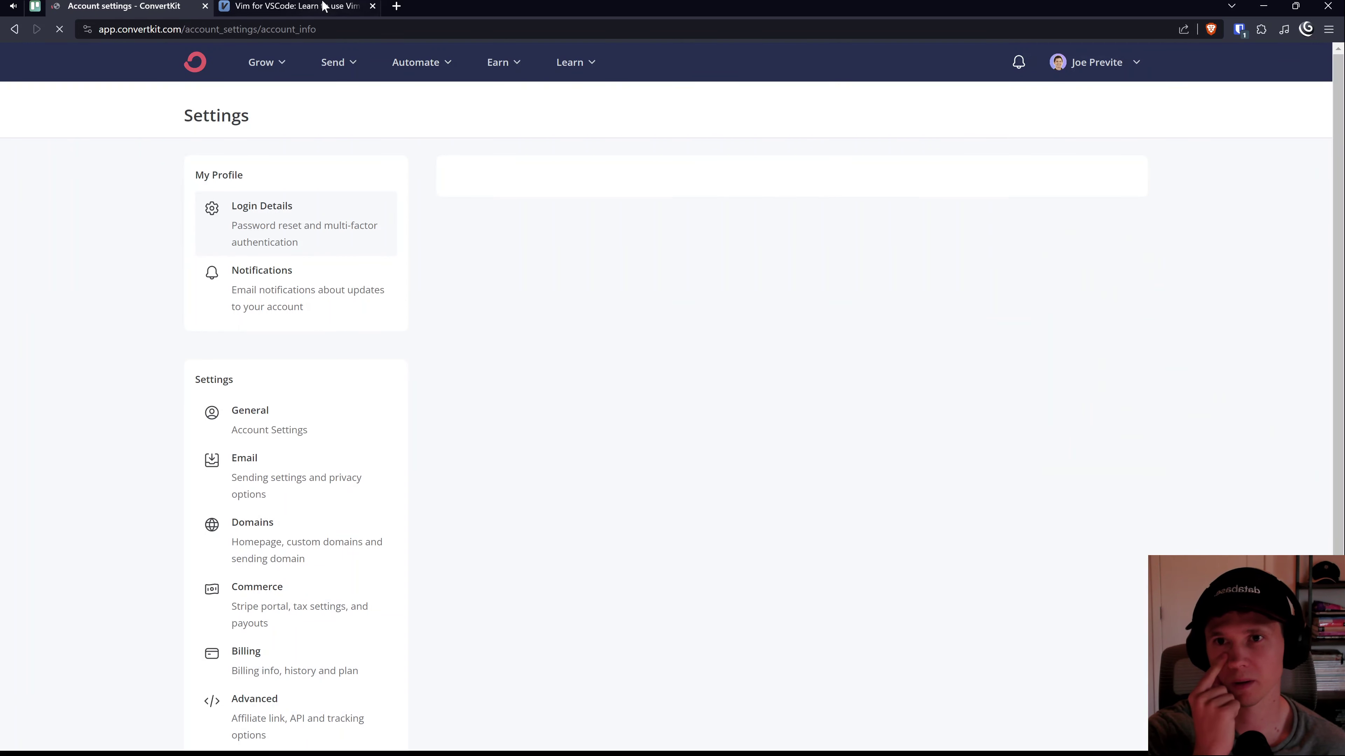
pyautogui.click(324, 5)
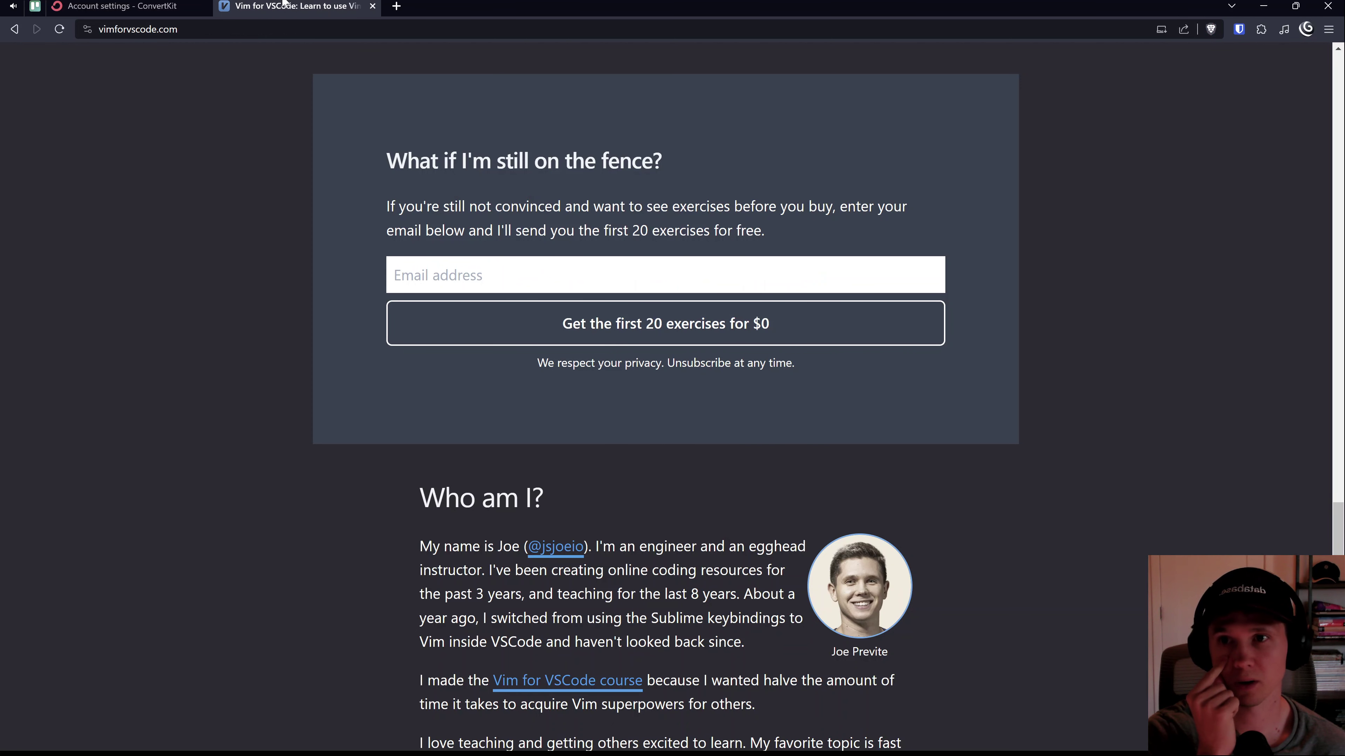
pyautogui.click(122, 6)
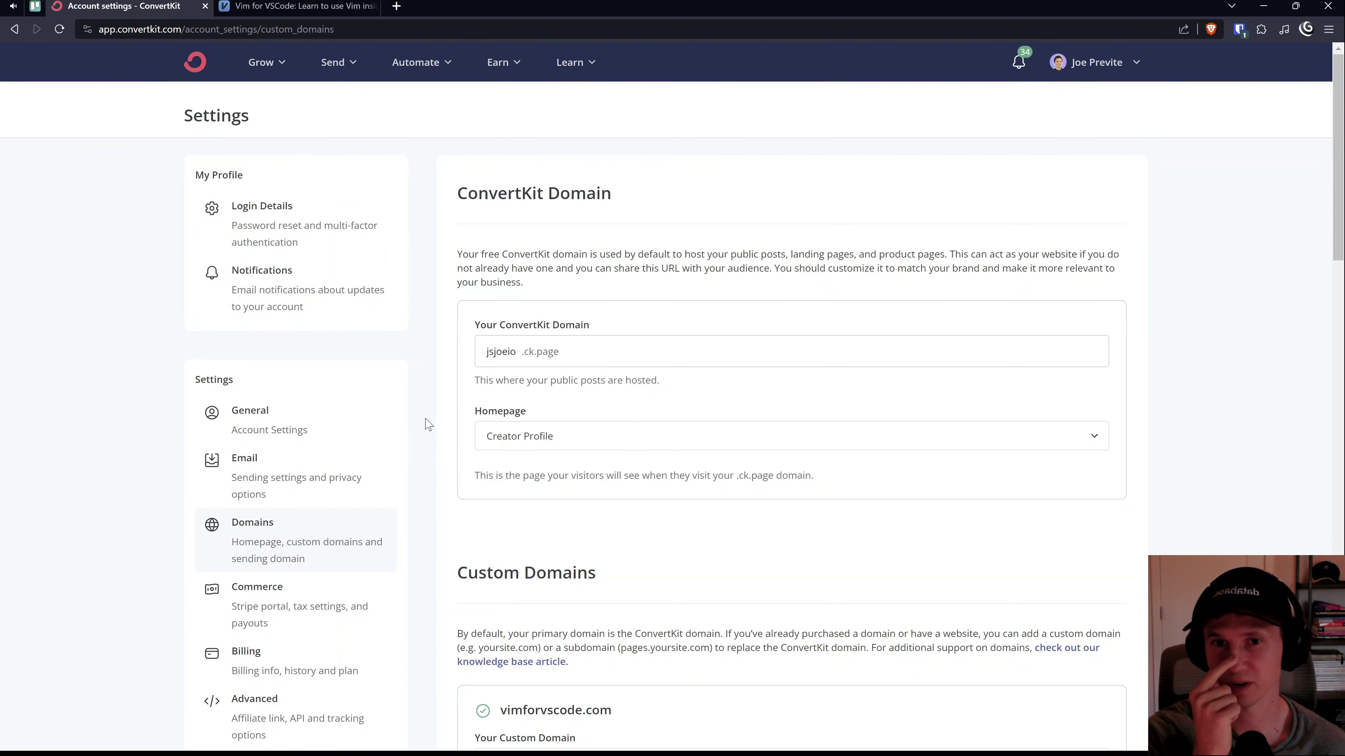
pyautogui.scroll(-5, 475, 417)
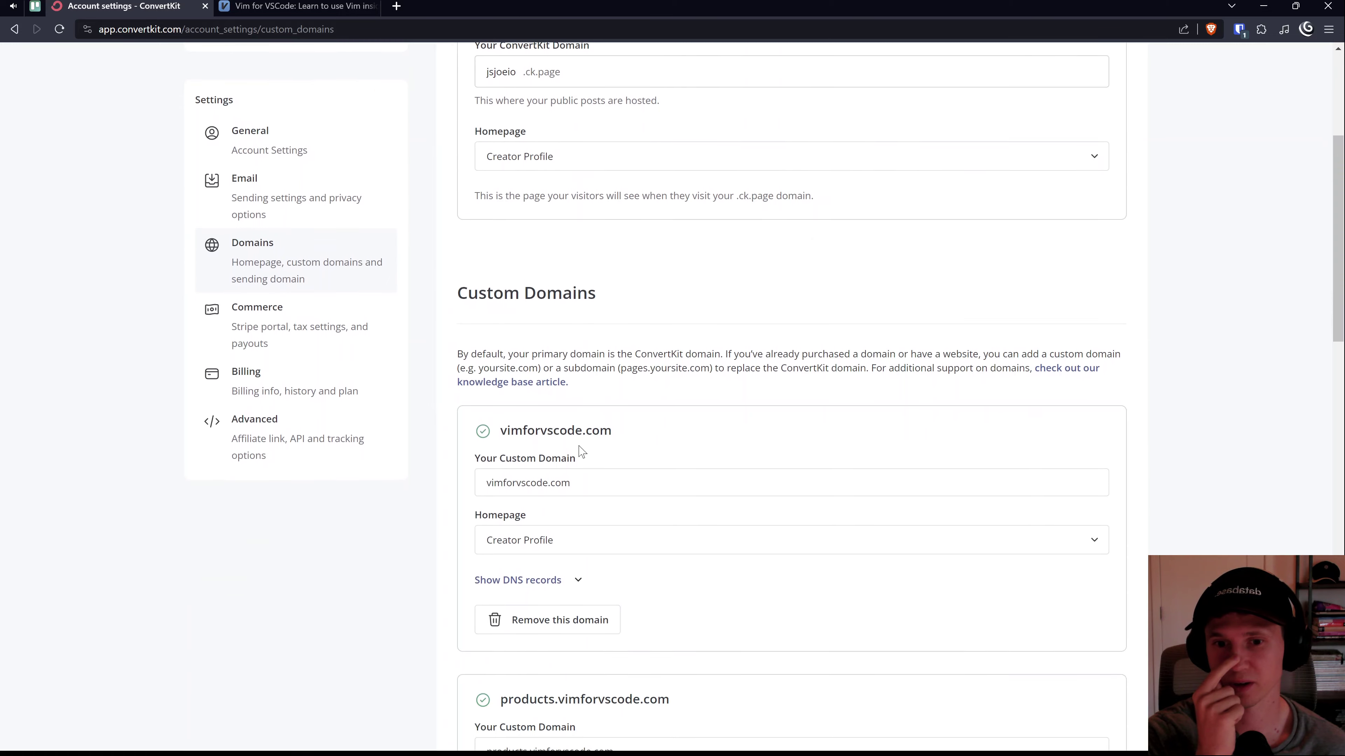
pyautogui.scroll(-3, 578, 473)
pyautogui.scroll(4, 540, 450)
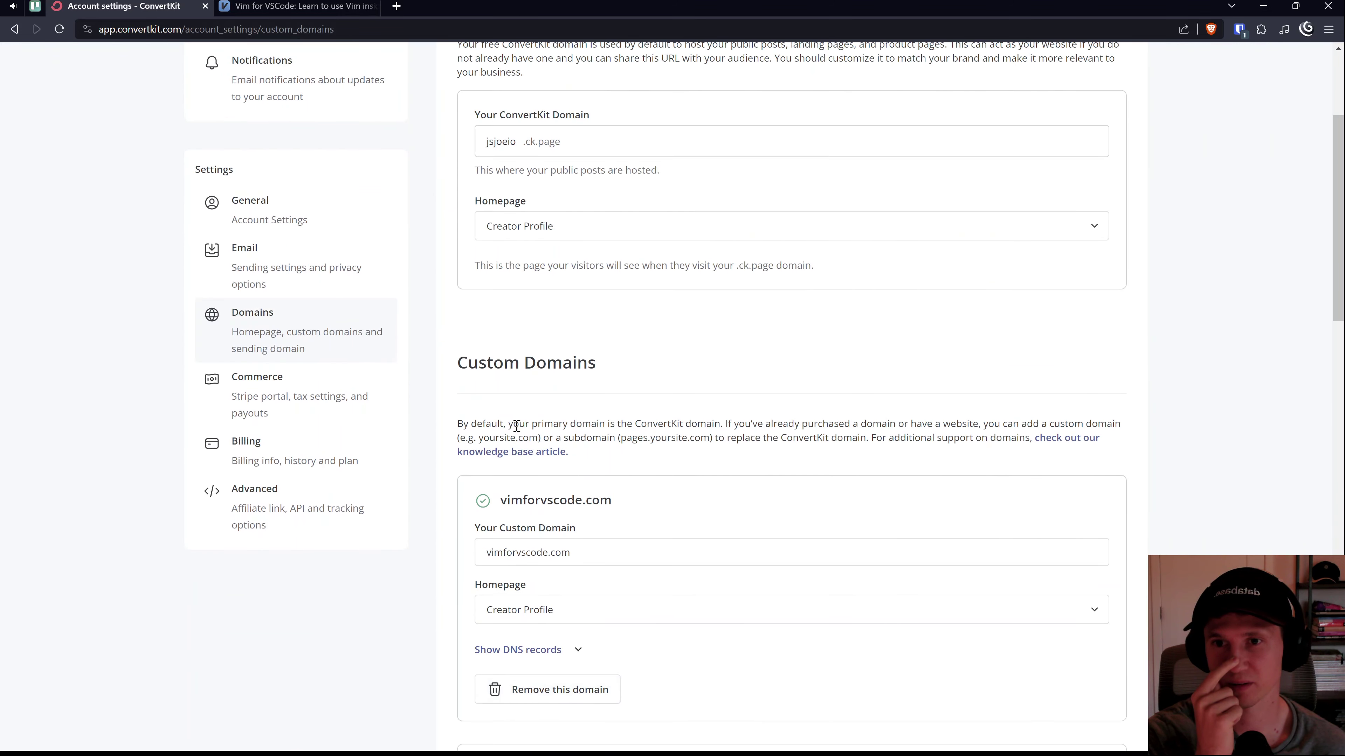
# Step: Check the confirmed default sending address under Email settings, then close ConvertKit
pyautogui.click(316, 260)
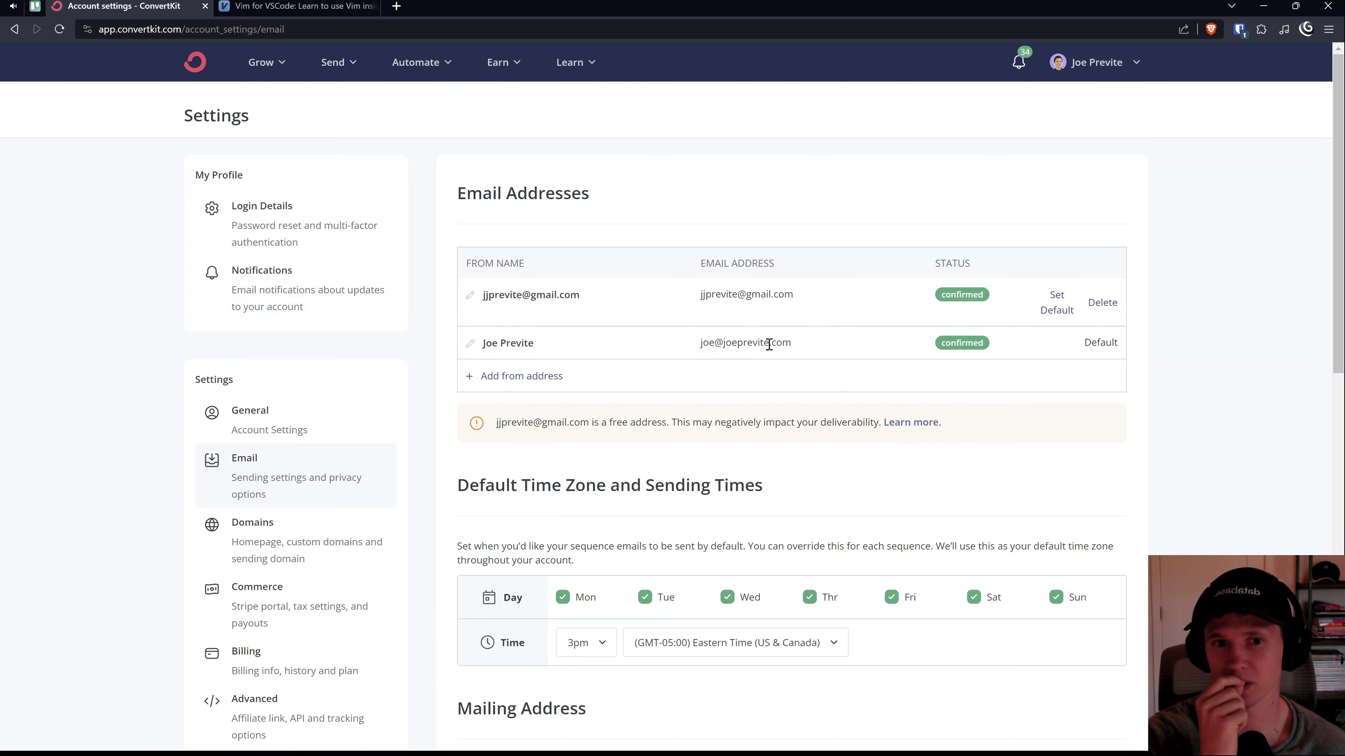
pyautogui.moveTo(812, 344); pyautogui.dragTo(700, 343)
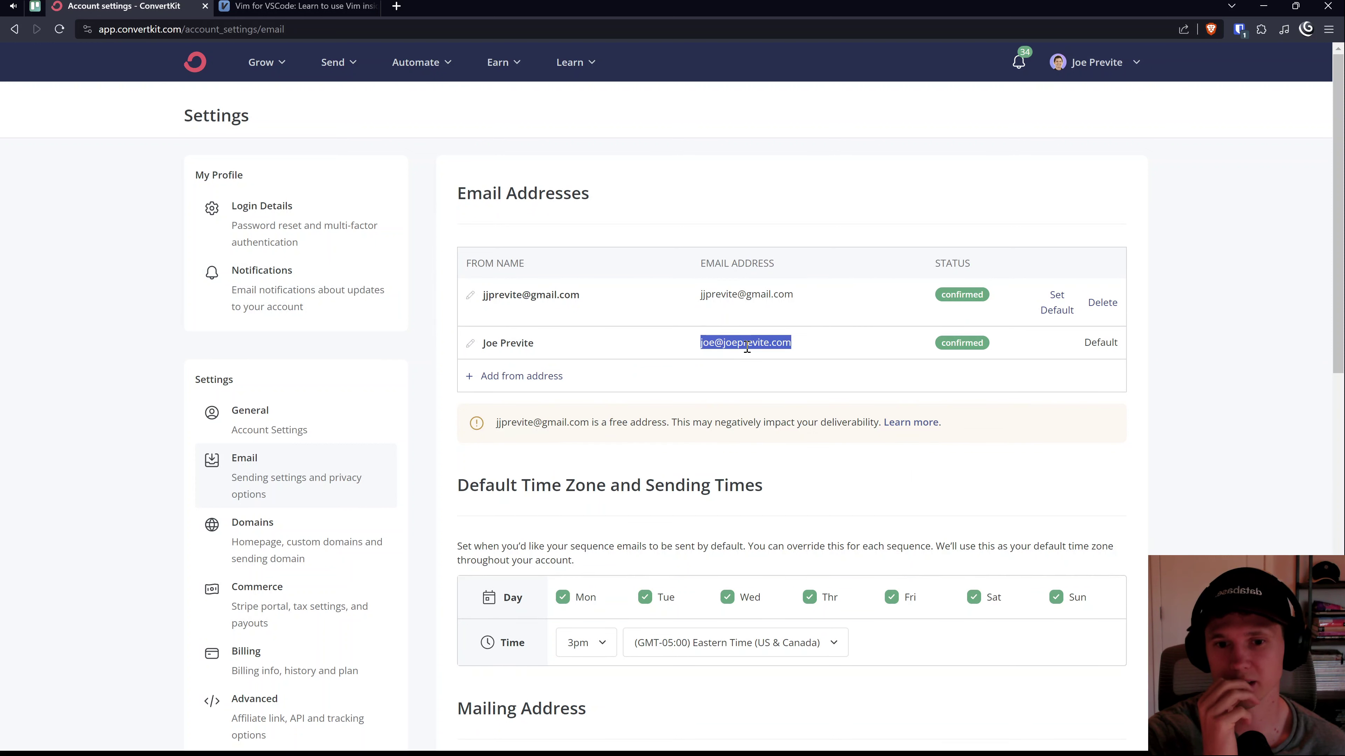
pyautogui.scroll(-6, 742, 347)
pyautogui.scroll(-5, 749, 354)
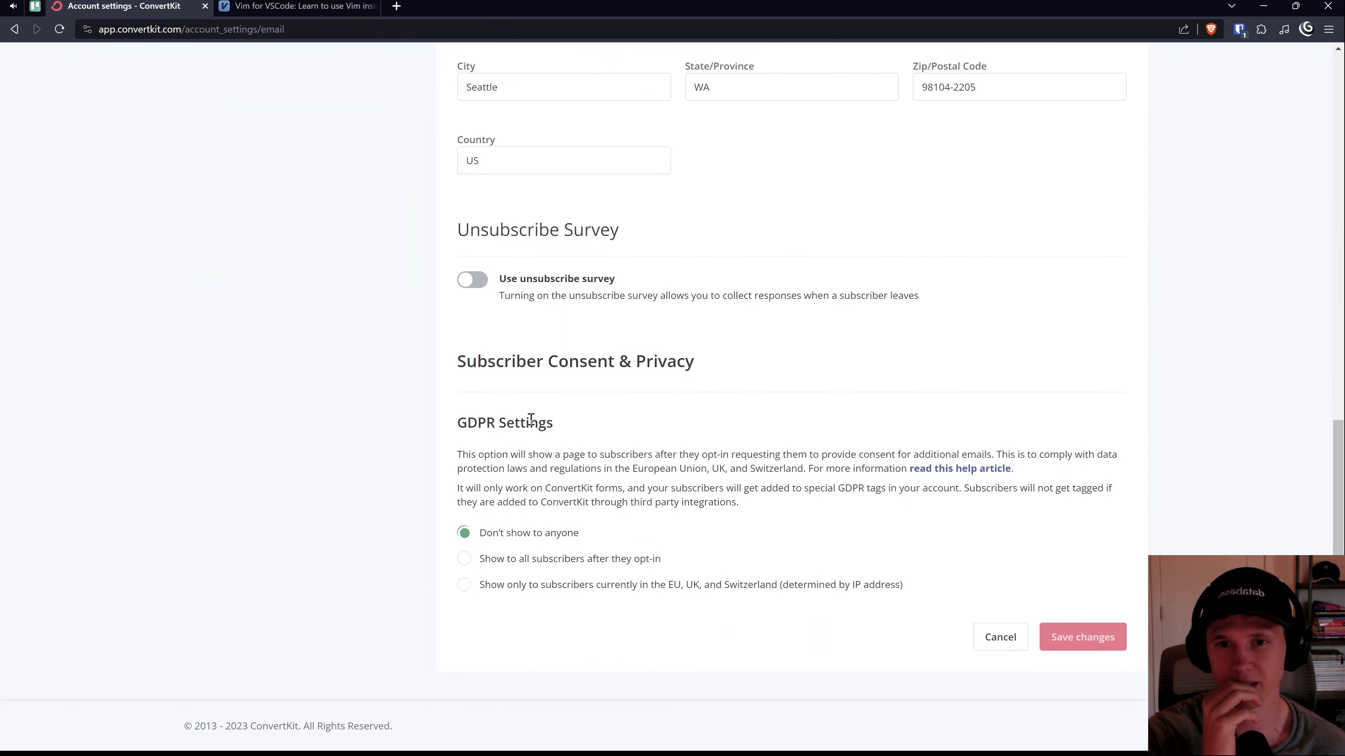
pyautogui.scroll(15, 530, 420)
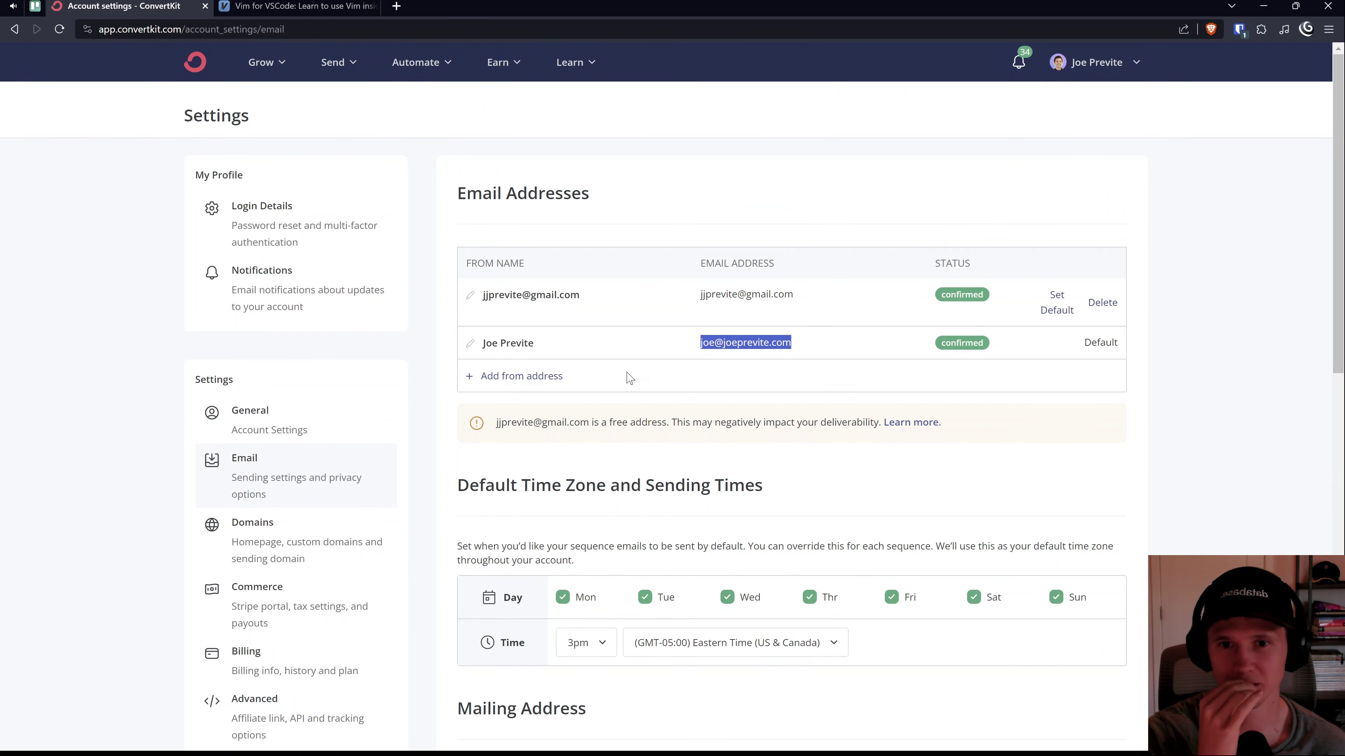
pyautogui.scroll(-3, 582, 419)
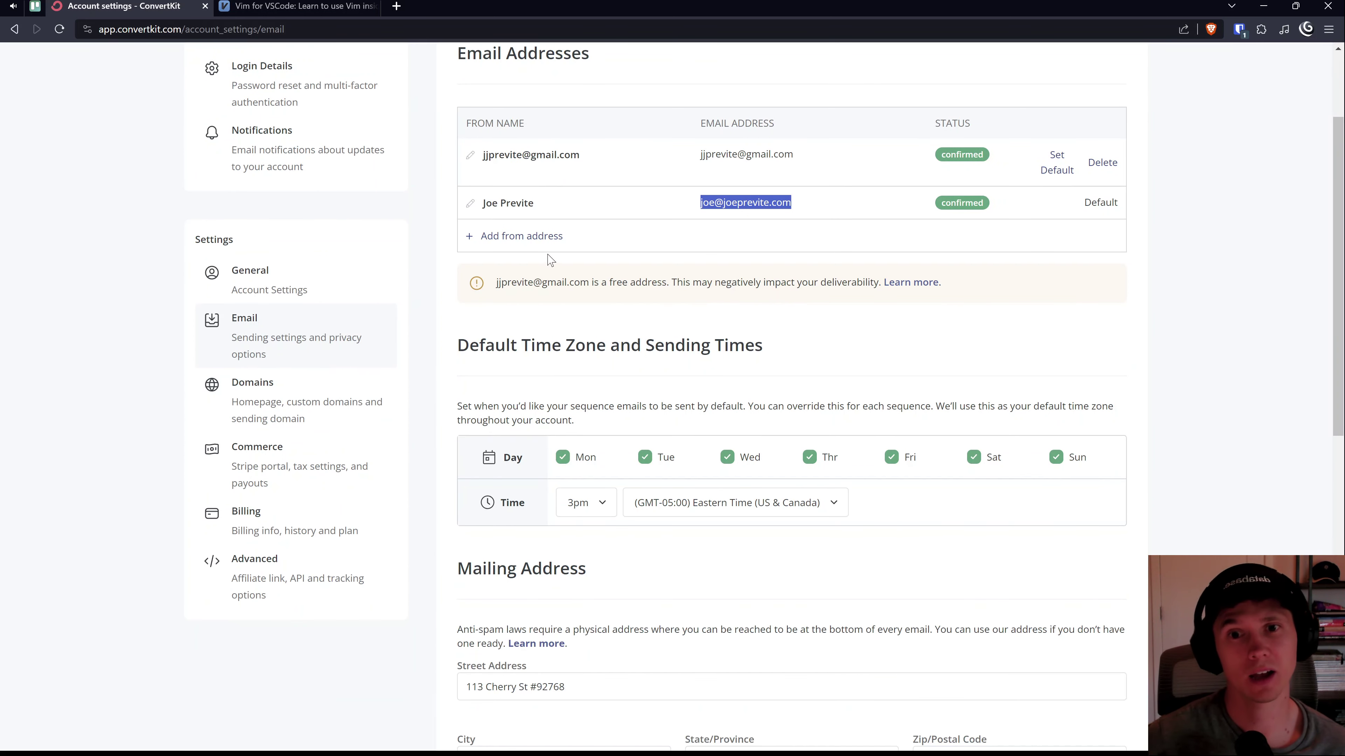
pyautogui.click(205, 6)
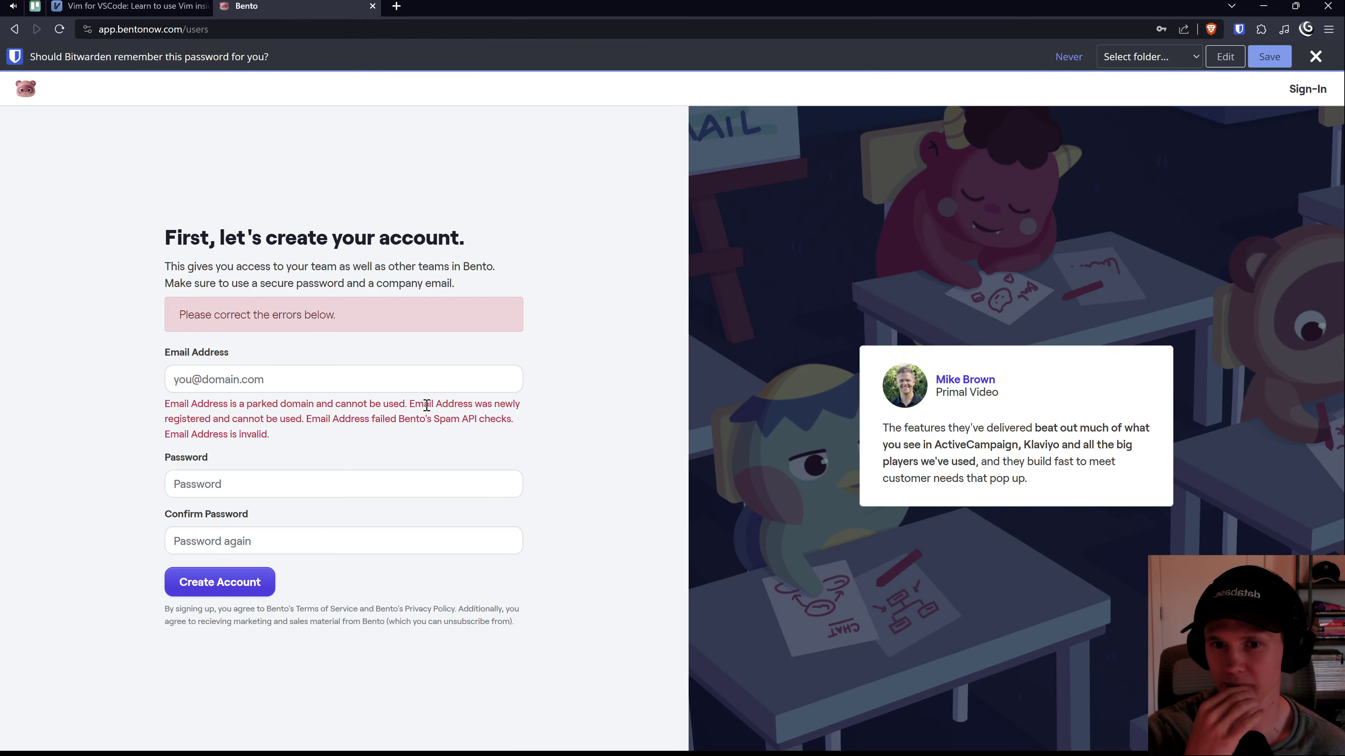
# Step: Highlight Bento's error rejecting the email as a parked, newly registered domain
pyautogui.moveTo(410, 404); pyautogui.dragTo(518, 404)
# Step: Enter the company email, paste the account password into both password fields, and create the account
pyautogui.click(360, 423)
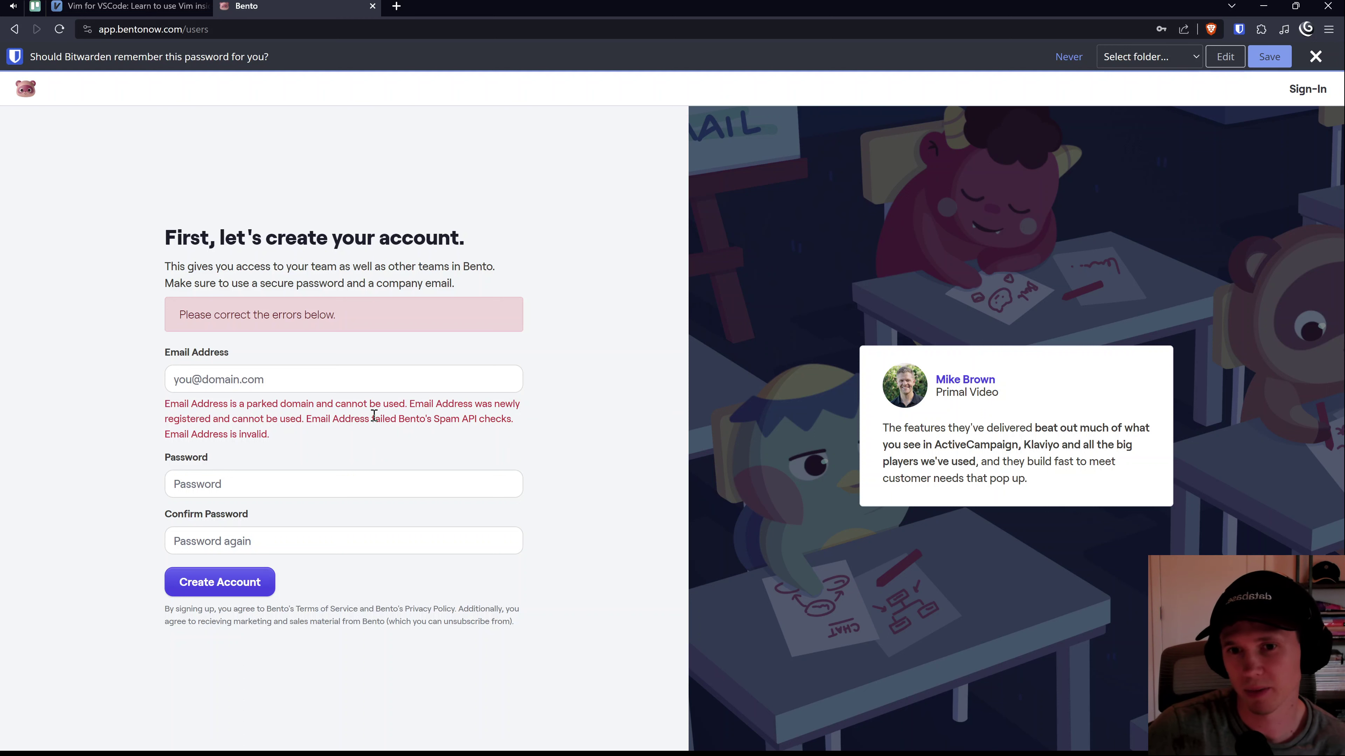
pyautogui.click(328, 382)
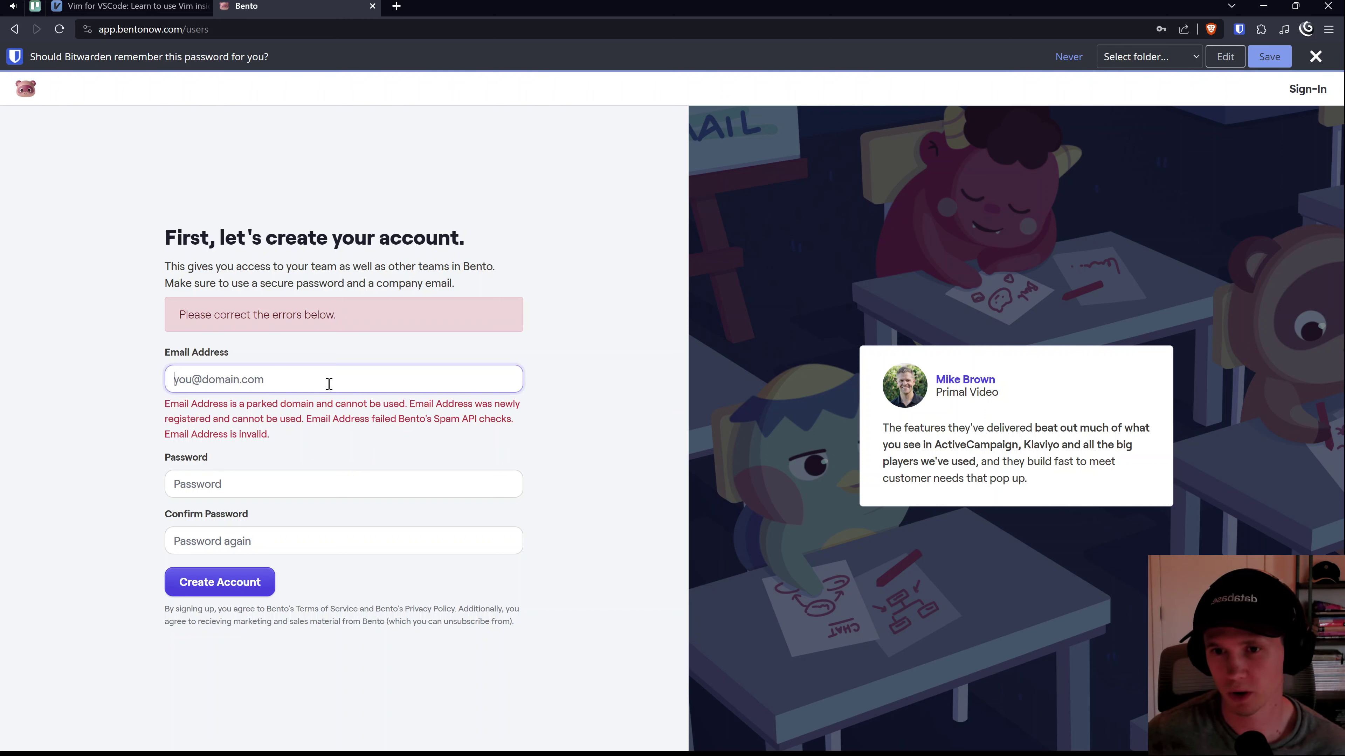
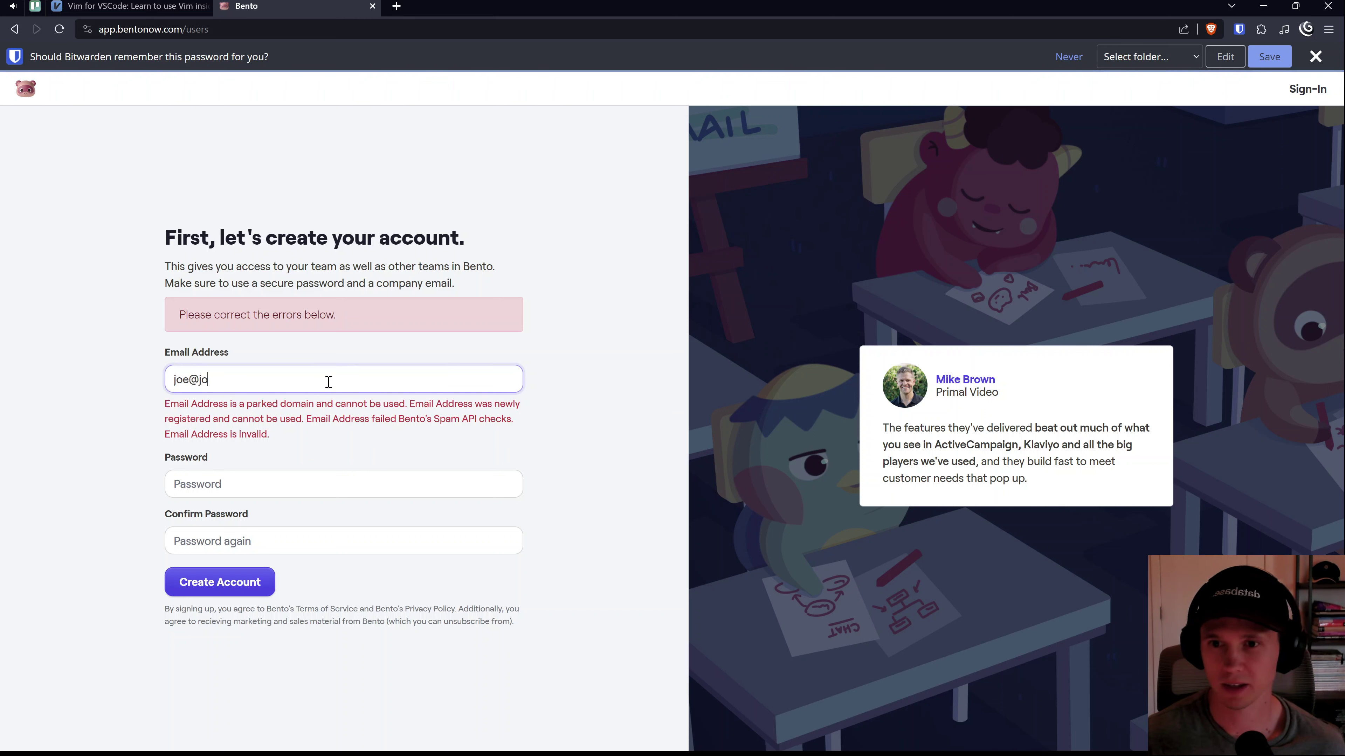
pyautogui.press('Tab')
pyautogui.hotkey('ctrl', 'v')
pyautogui.press('Tab')
pyautogui.hotkey('ctrl', 'v')
pyautogui.click(228, 582)
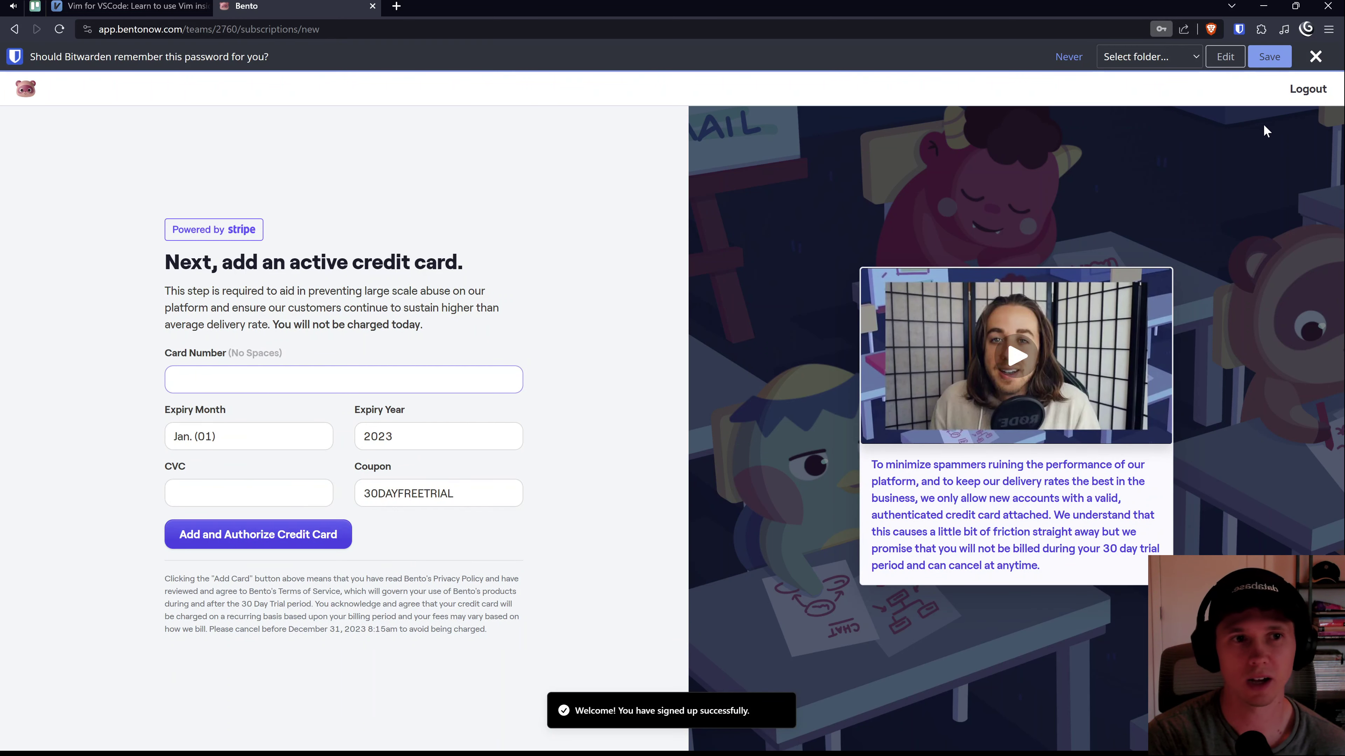
# Step: Save the new Bento login in Bitwarden and read the credit card requirement note
pyautogui.click(1272, 68)
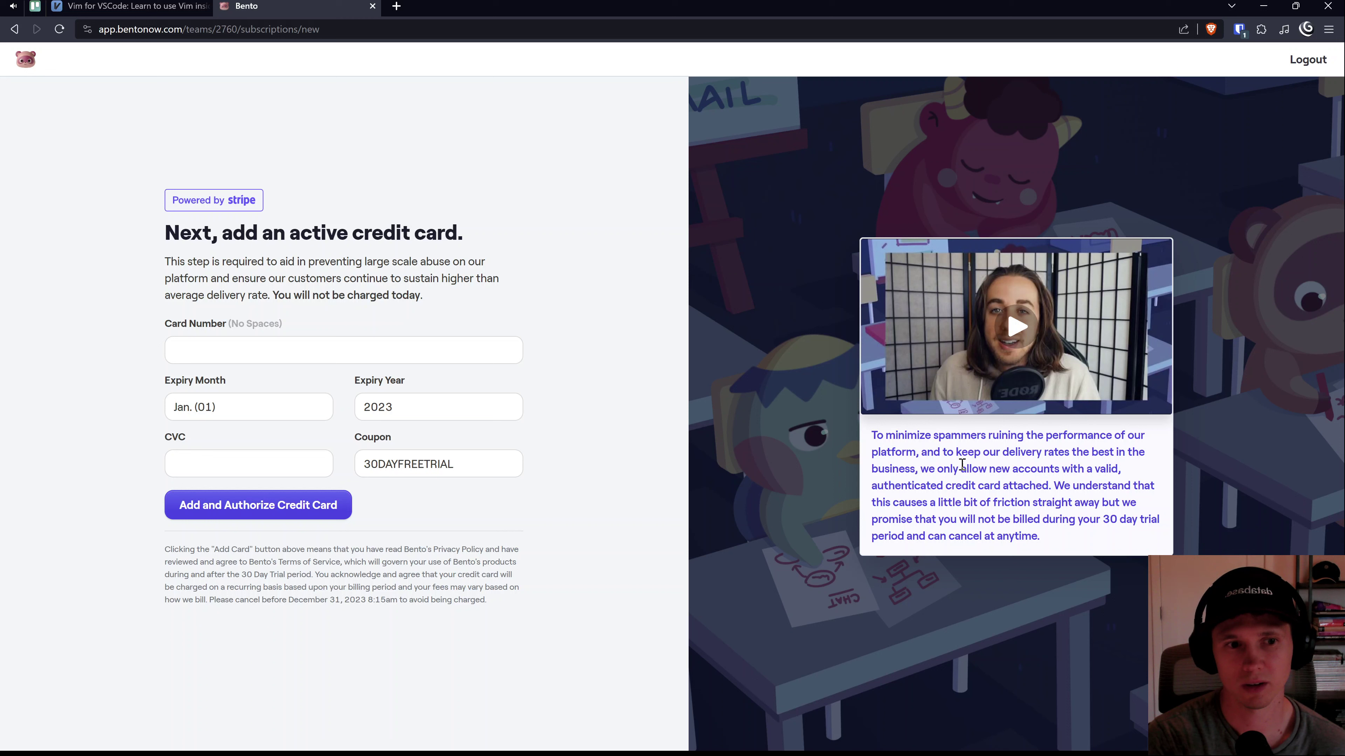
pyautogui.moveTo(950, 469); pyautogui.dragTo(1052, 486)
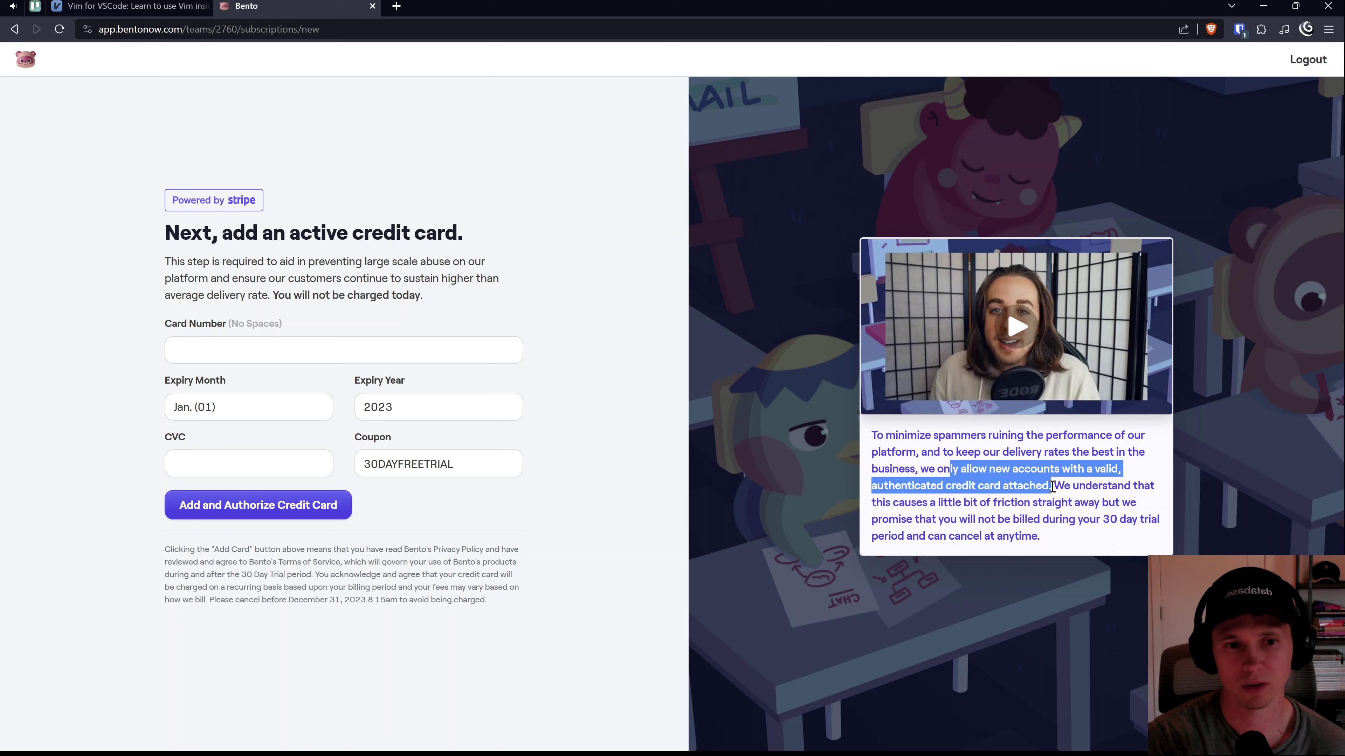
pyautogui.click(1006, 495)
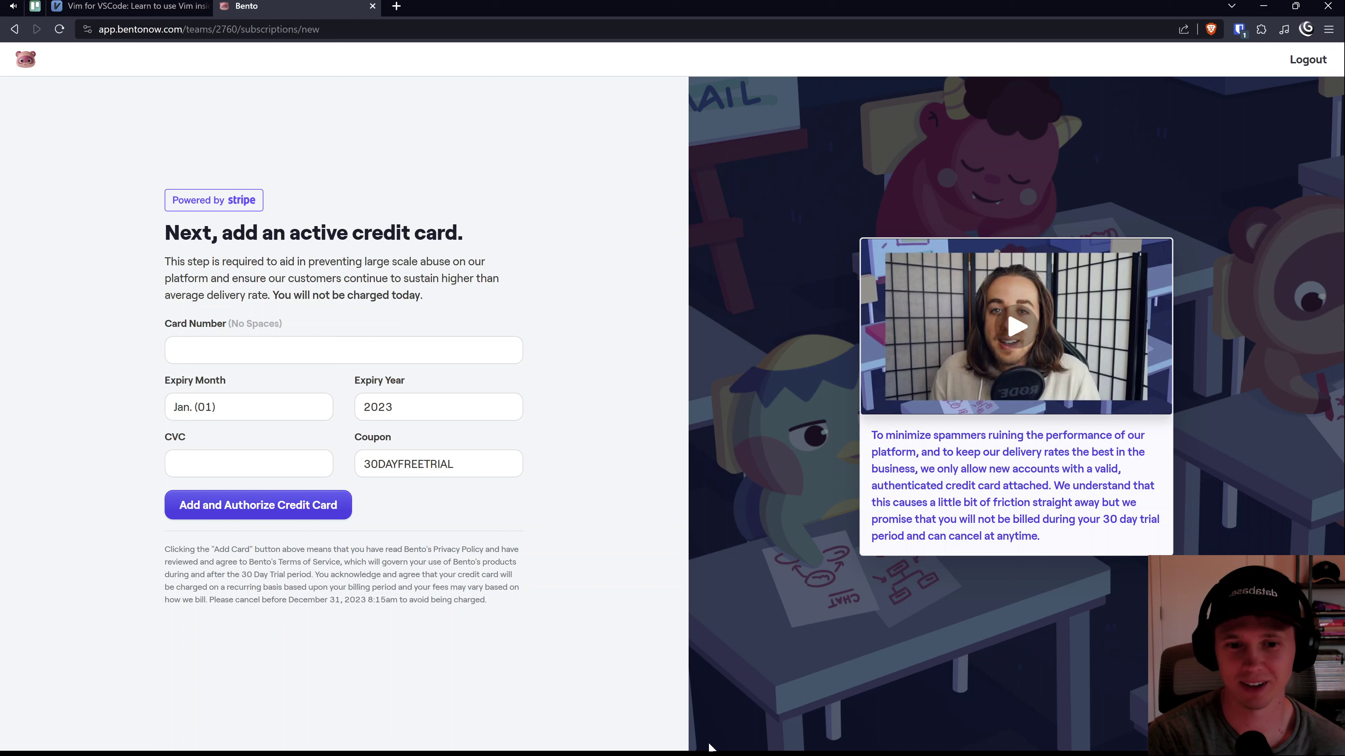
# Step: Close the Bento page's browser tab
pyautogui.middleClick(281, 10)
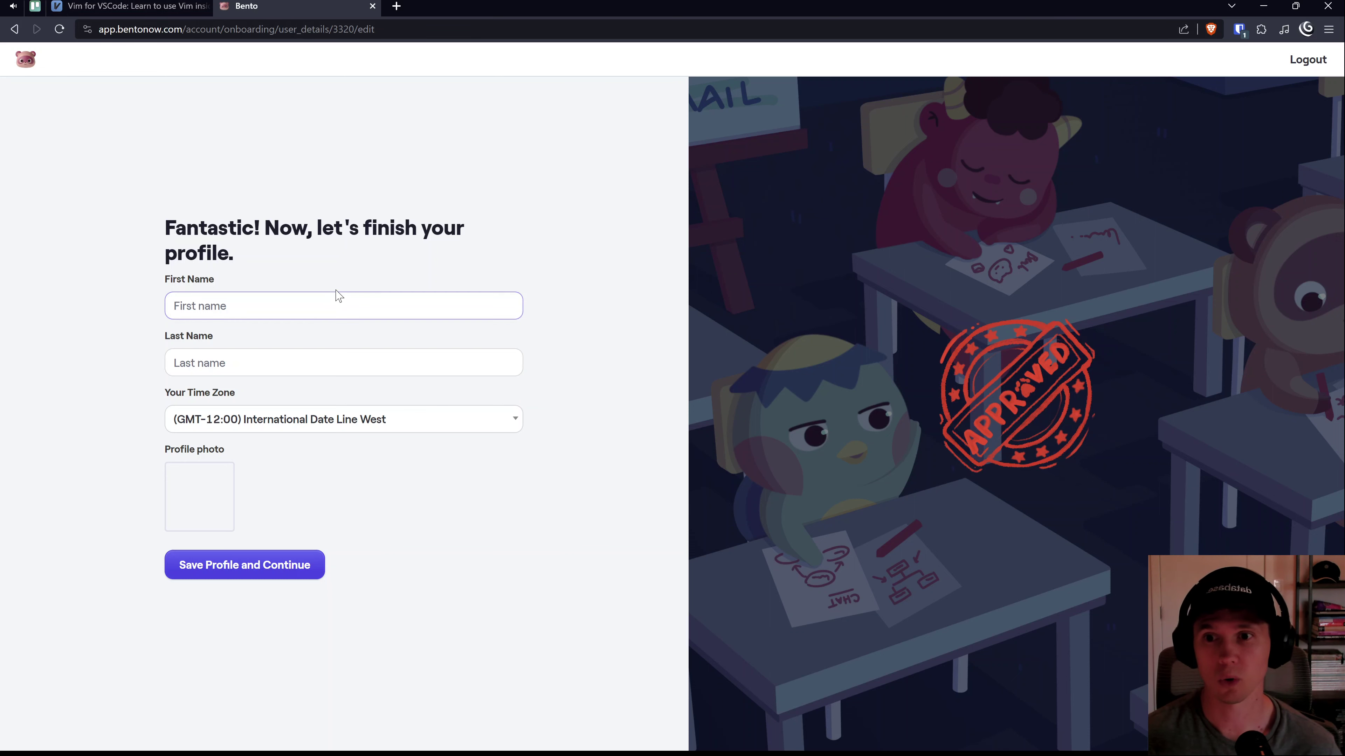
# Step: Fill in the first name and last name on the profile form
pyautogui.click(320, 297)
pyautogui.write('Joe')
pyautogui.press('Tab')
pyautogui.write('Previte')
pyautogui.press('Tab')
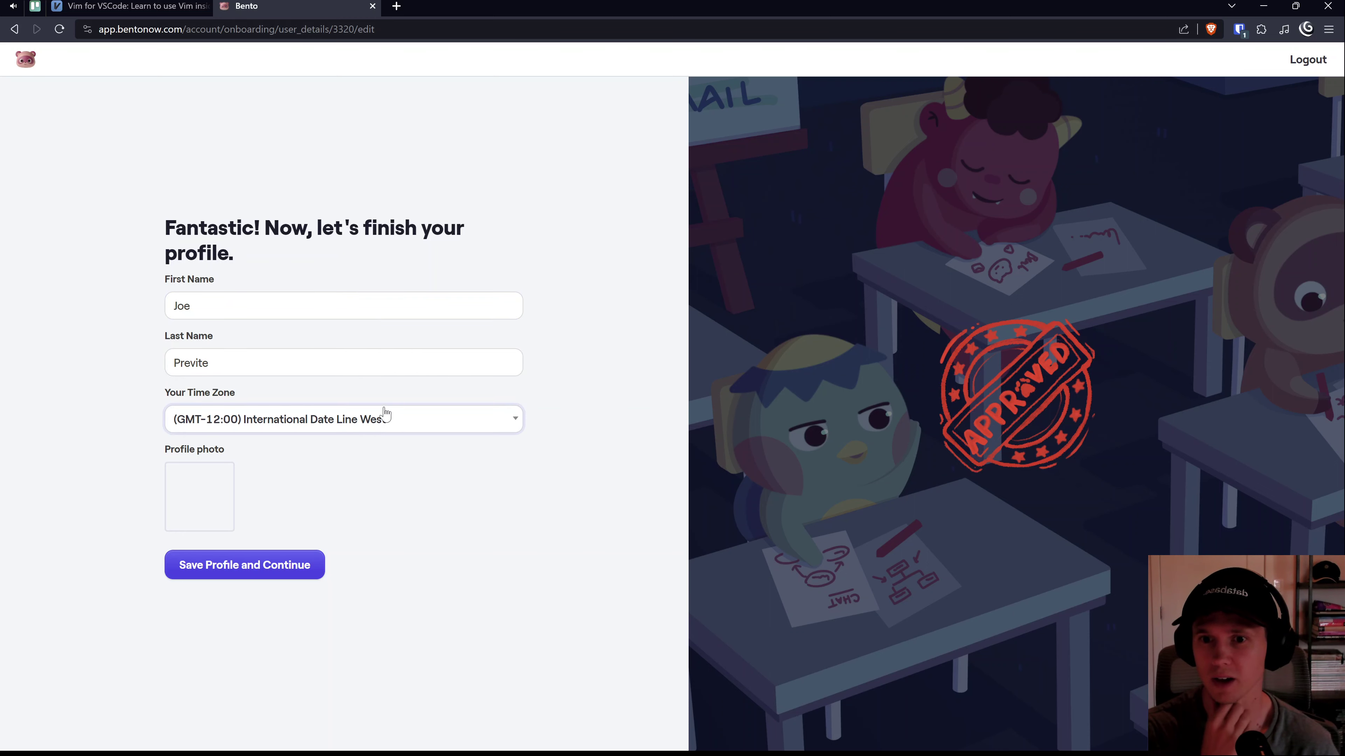
# Step: Choose the (GMT-07:00) Arizona time zone and upload the headshot image as profile photo
pyautogui.click(387, 418)
pyautogui.scroll(-3, 345, 481)
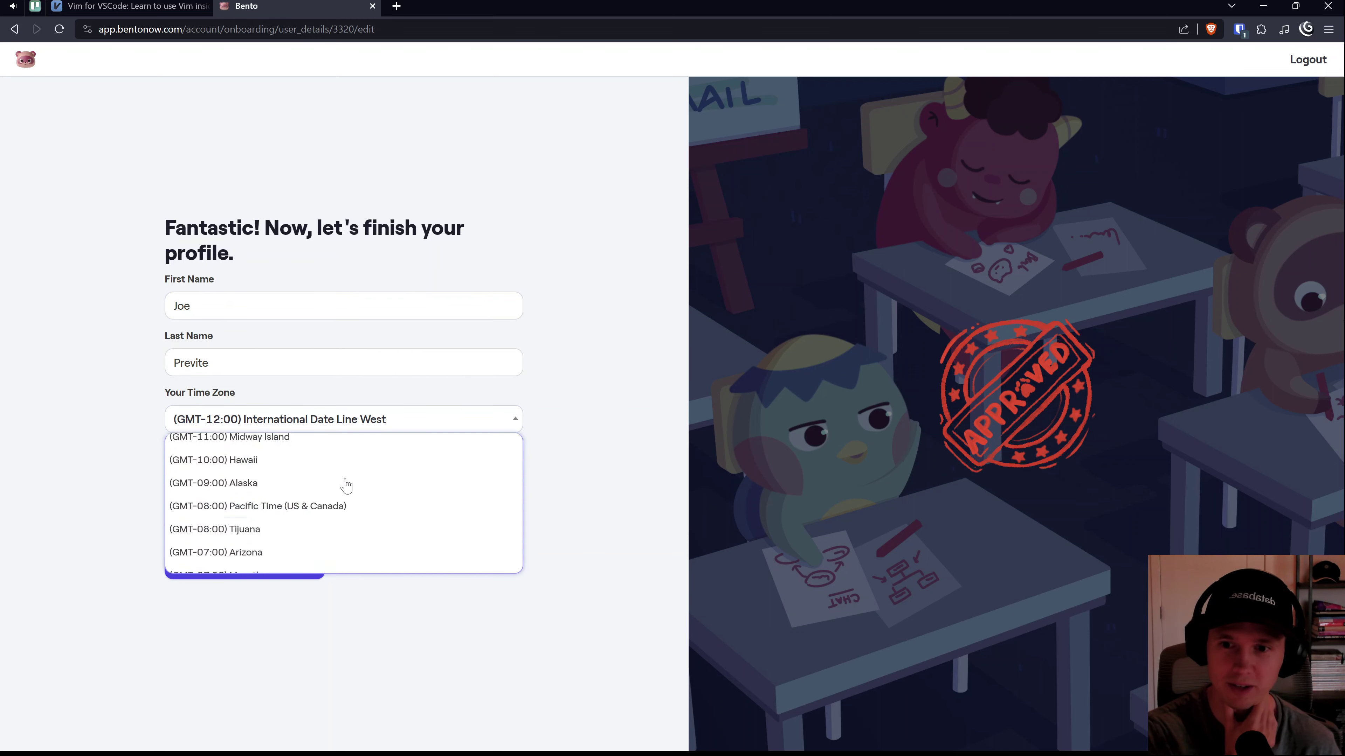
pyautogui.click(300, 469)
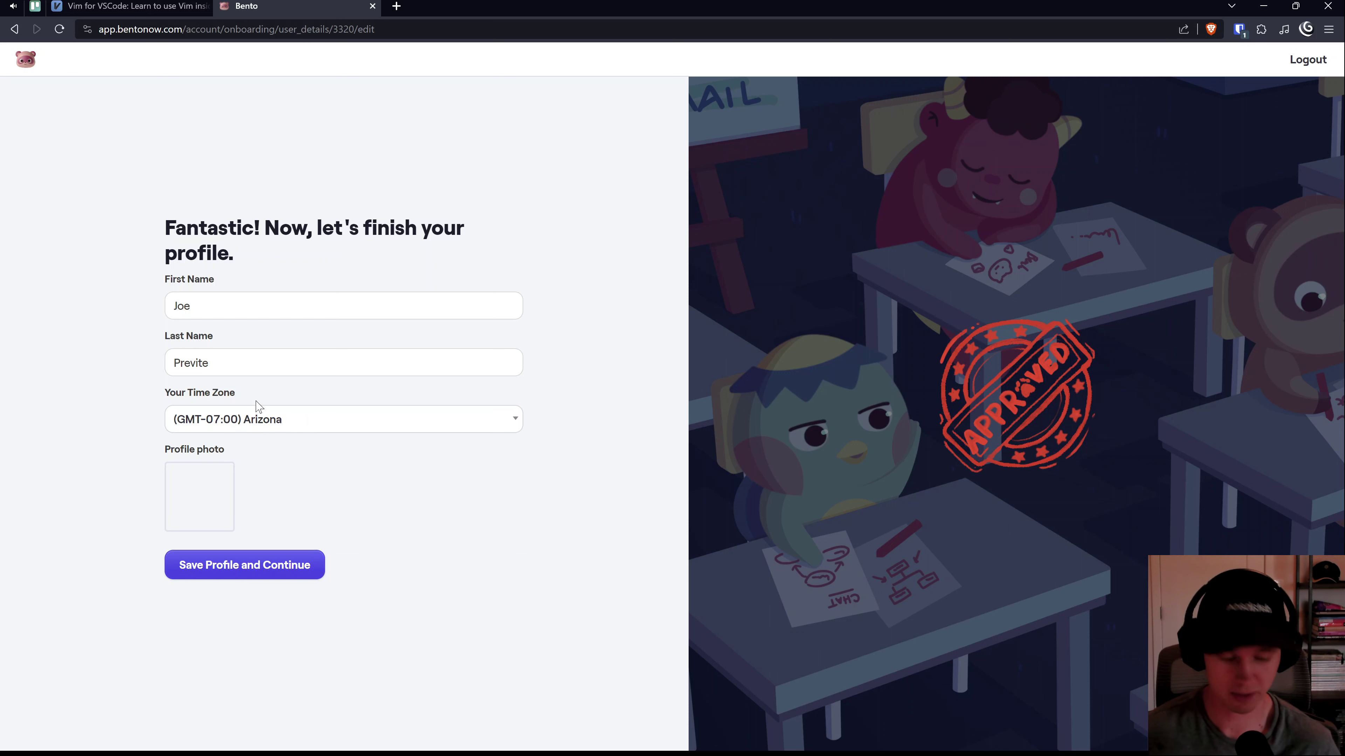
pyautogui.click(201, 524)
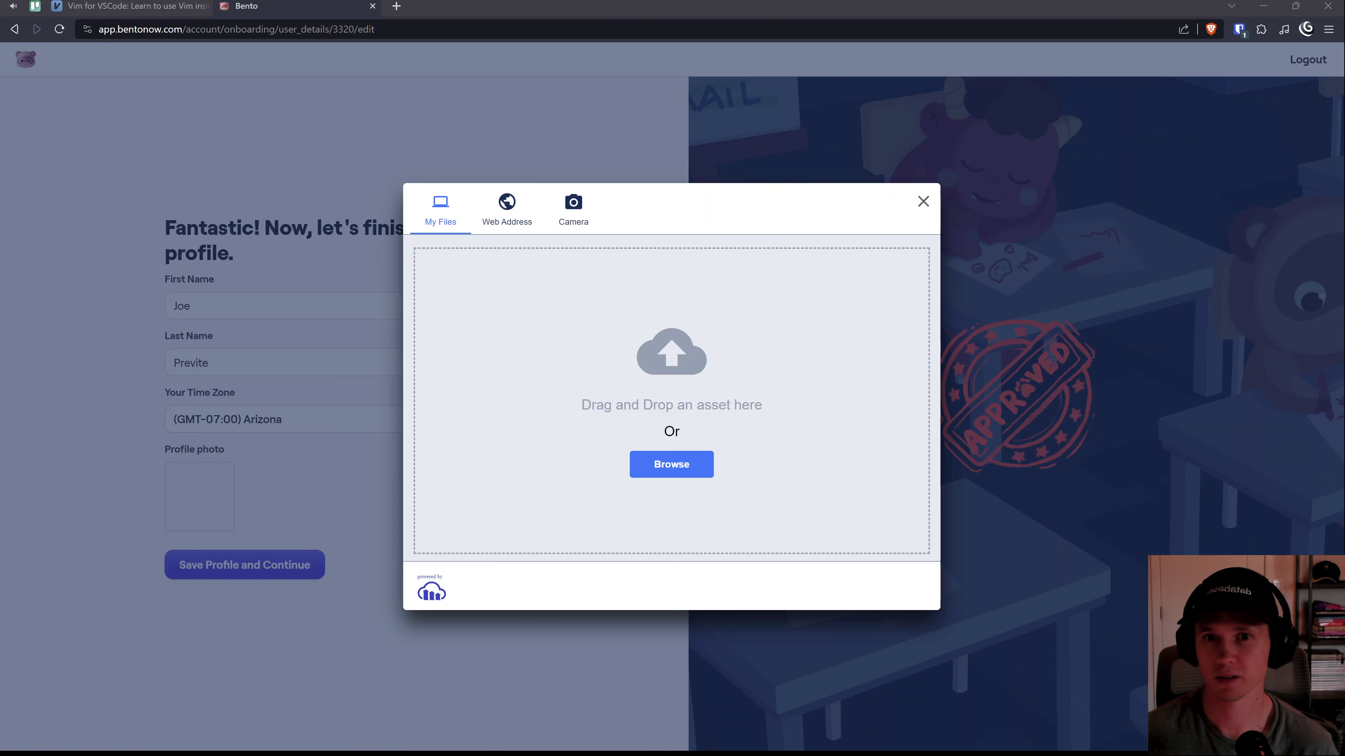
pyautogui.press('Return')
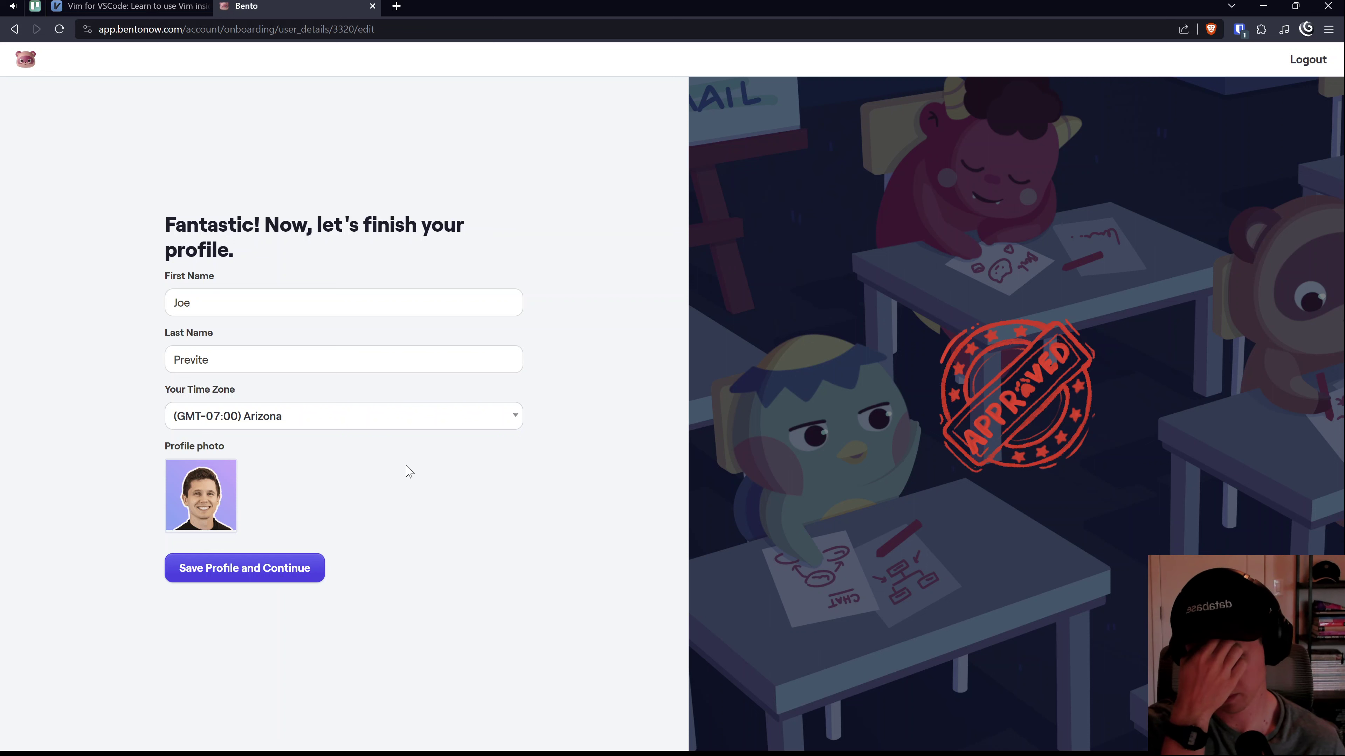
# Step: Save the profile, then briefly load vimforvscode.com in a new tab and close it
pyautogui.click(238, 585)
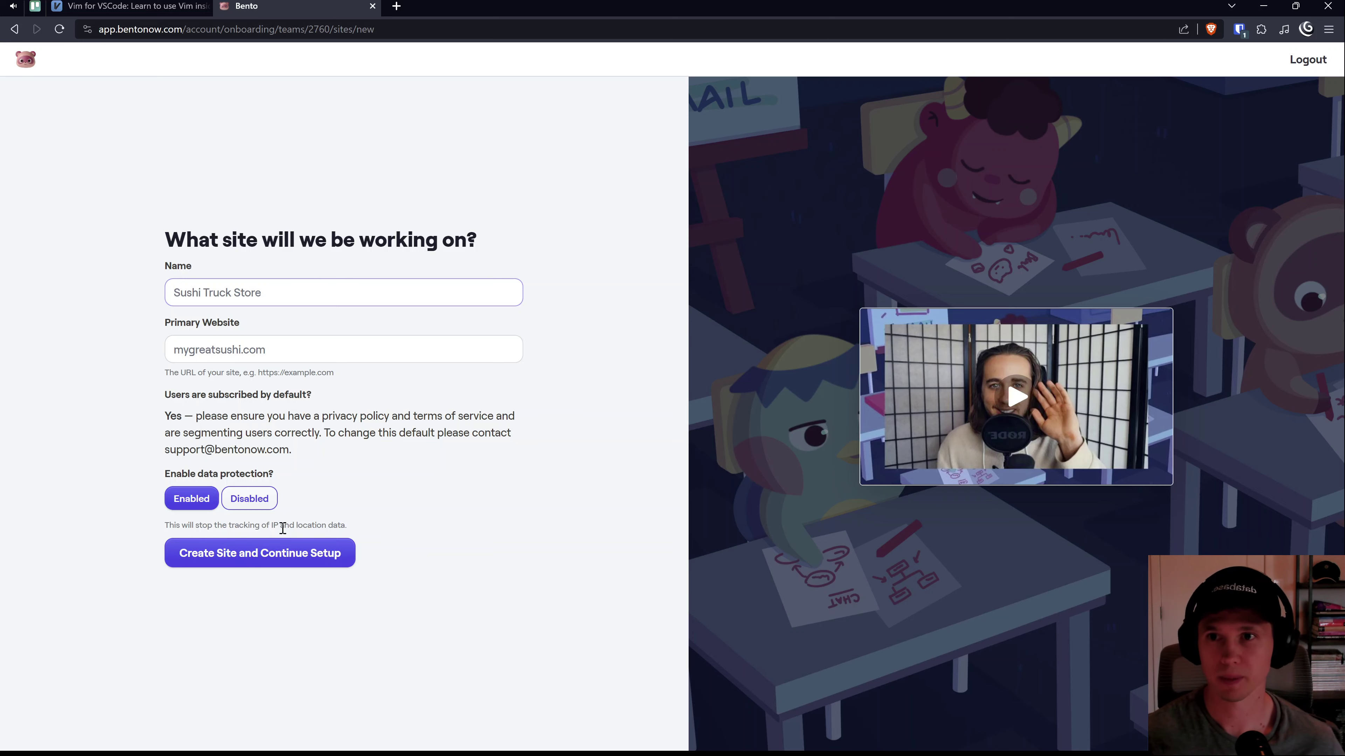
pyautogui.hotkey('ctrl', 't')
pyautogui.write('vimforvscode.com')
pyautogui.press('Return')
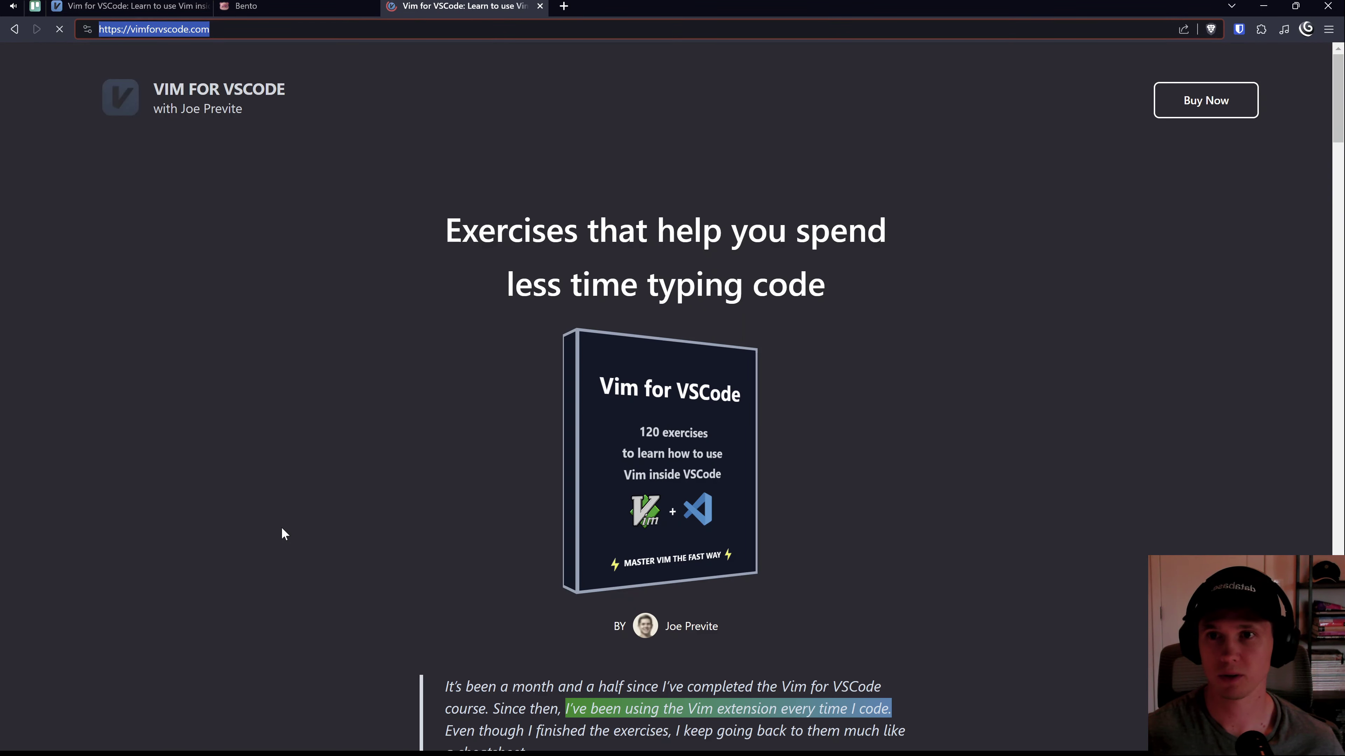
pyautogui.hotkey('ctrl', 'w')
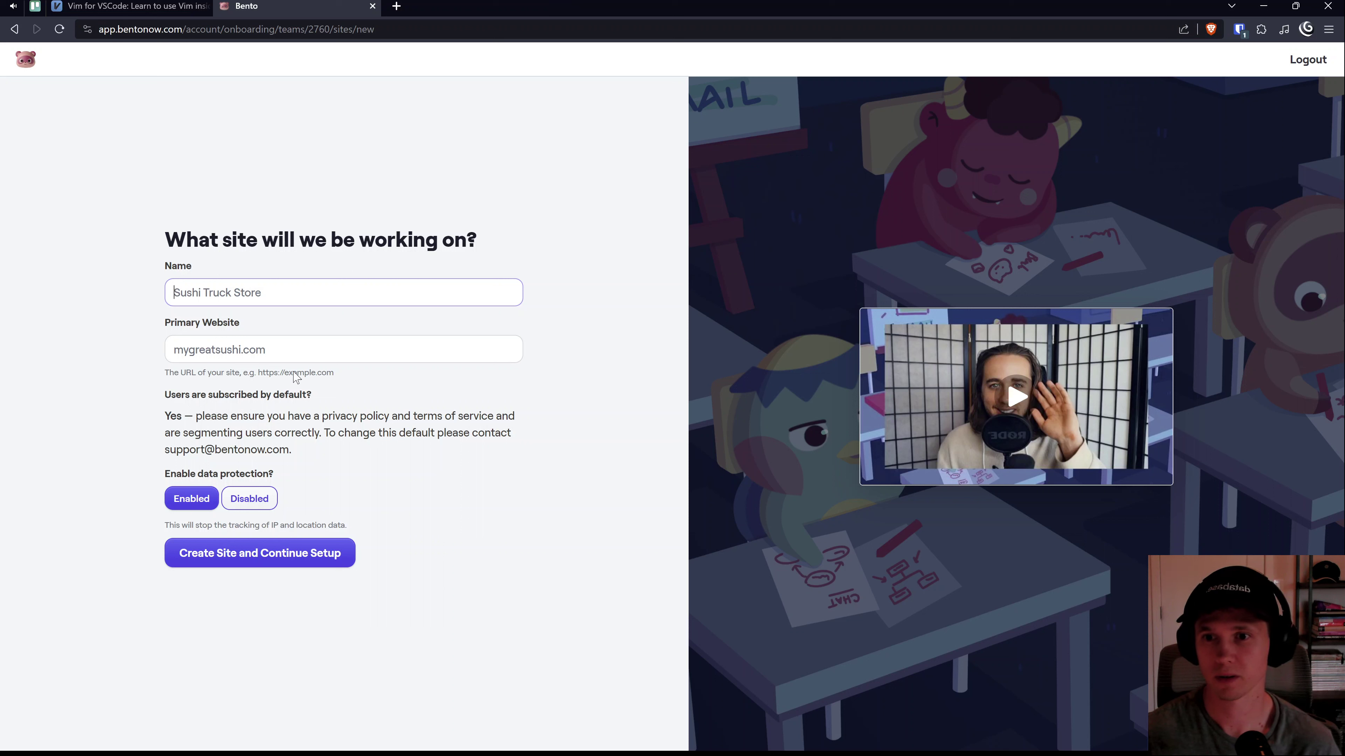
# Step: Paste the site address into Primary Website and type 'Vim' into the site Name
pyautogui.click(292, 350)
pyautogui.write('https://vimforvscode.com/')
pyautogui.click(279, 300)
pyautogui.write('Vim')
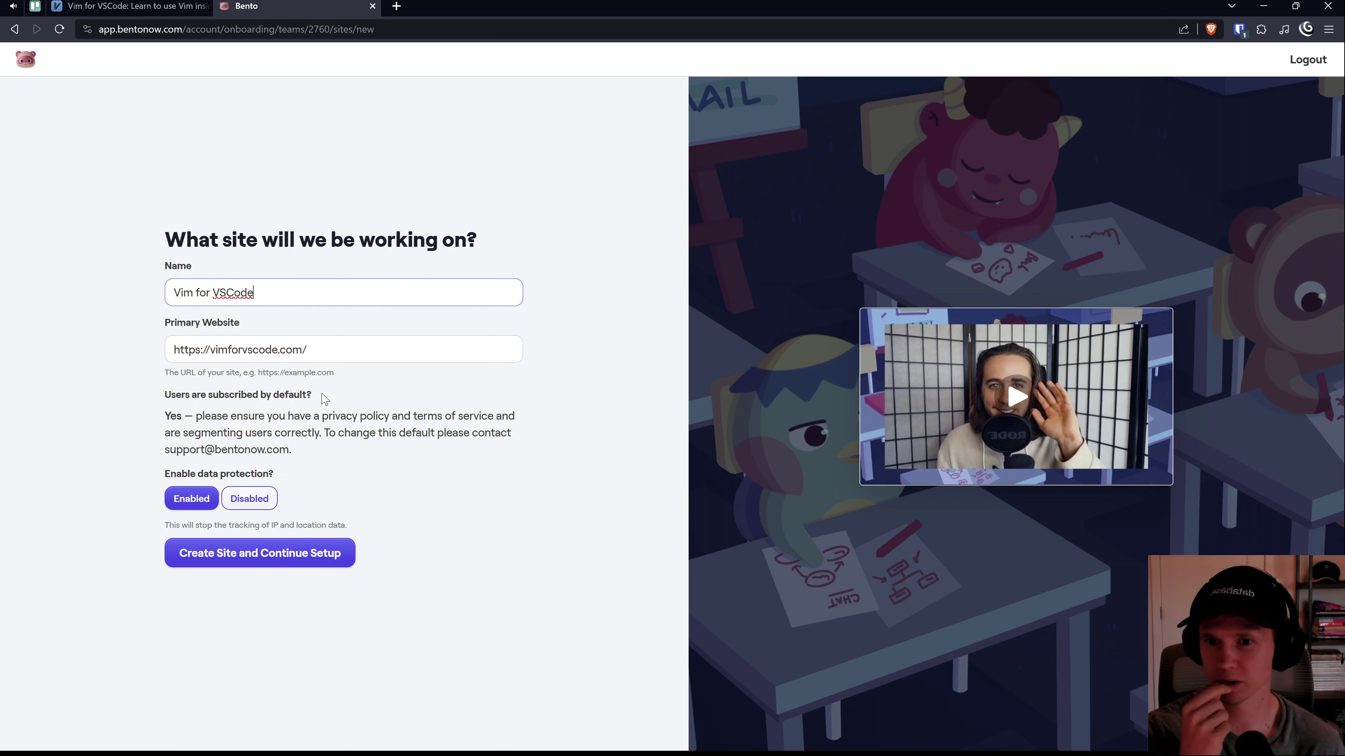
# Step: Read the 'Users are subscribed by default?' and privacy policy notes on the form
pyautogui.moveTo(325, 399); pyautogui.dragTo(364, 415)
pyautogui.click(202, 418)
pyautogui.moveTo(360, 416); pyautogui.dragTo(365, 416)
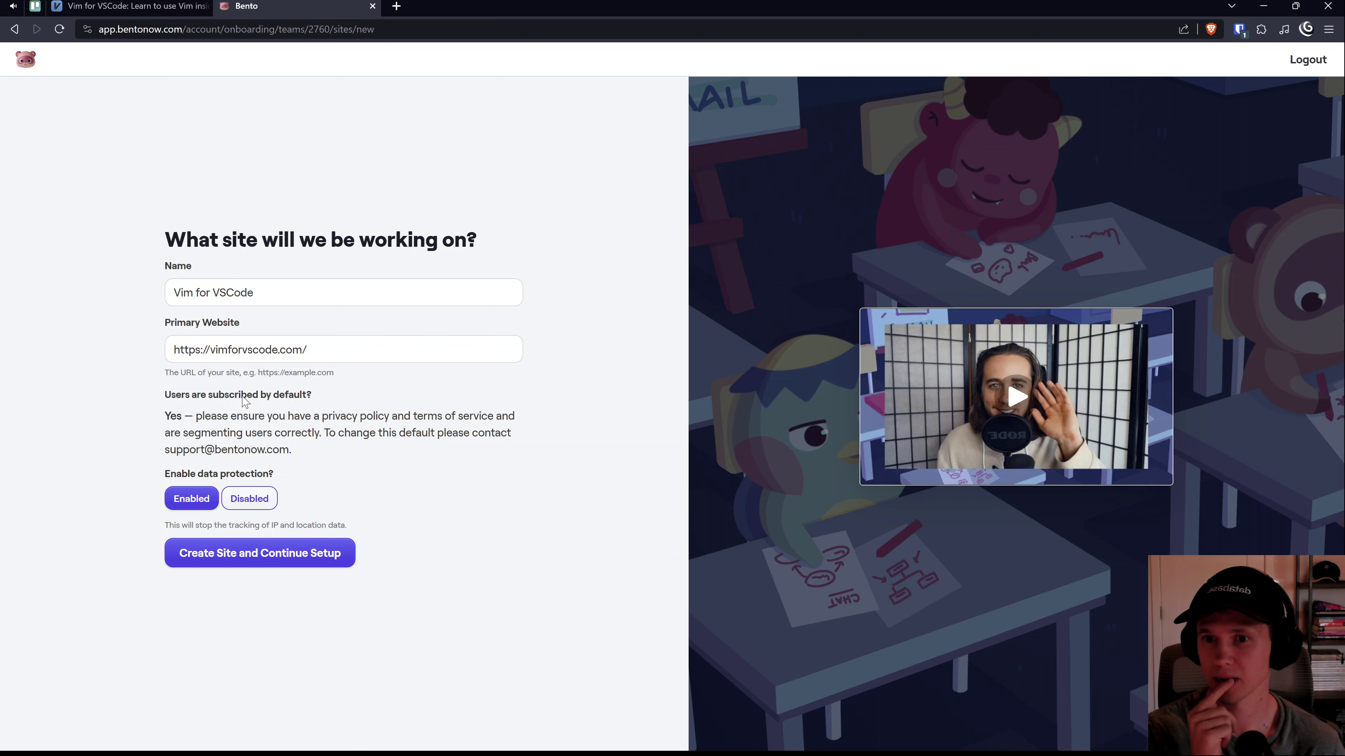
pyautogui.tripleClick(201, 393)
pyautogui.click(234, 430)
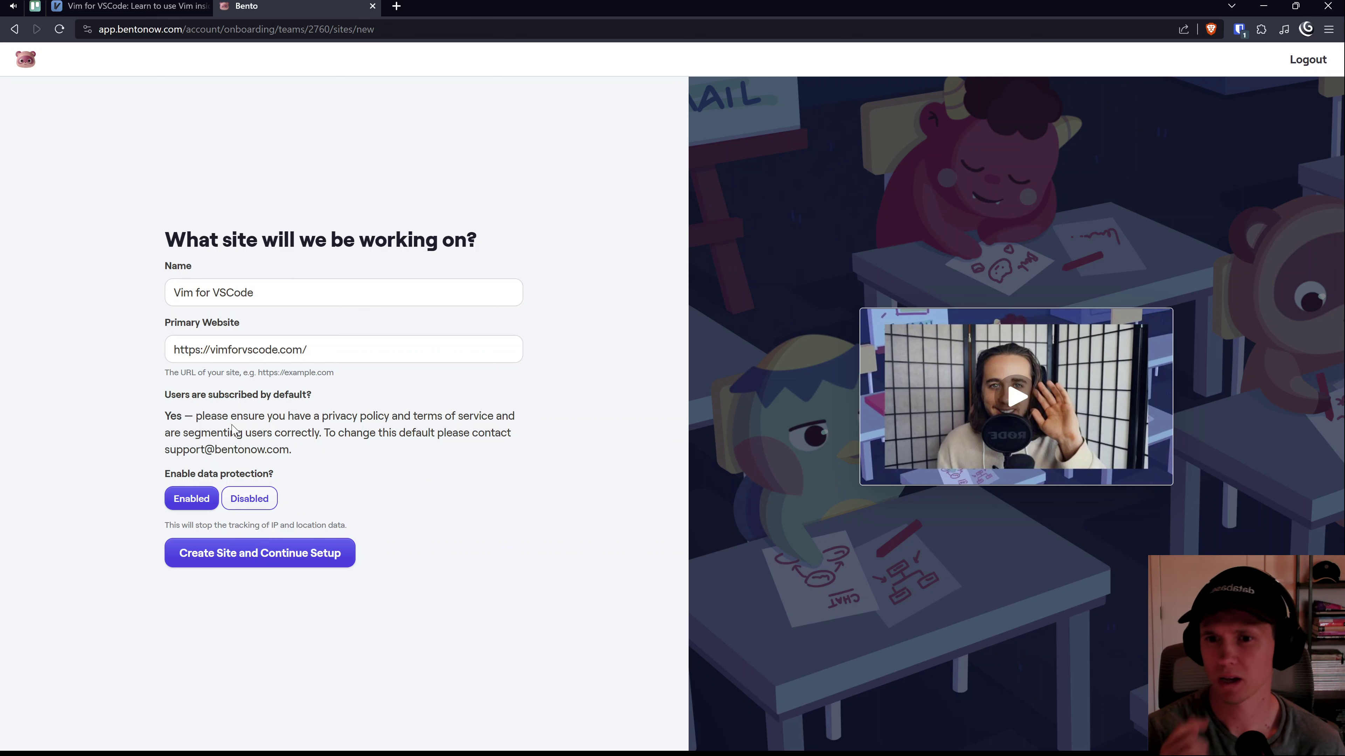
# Step: Browse vimforvscode.com in a new tab, then return to read the IP and location data note
pyautogui.hotkey('ctrl', 't')
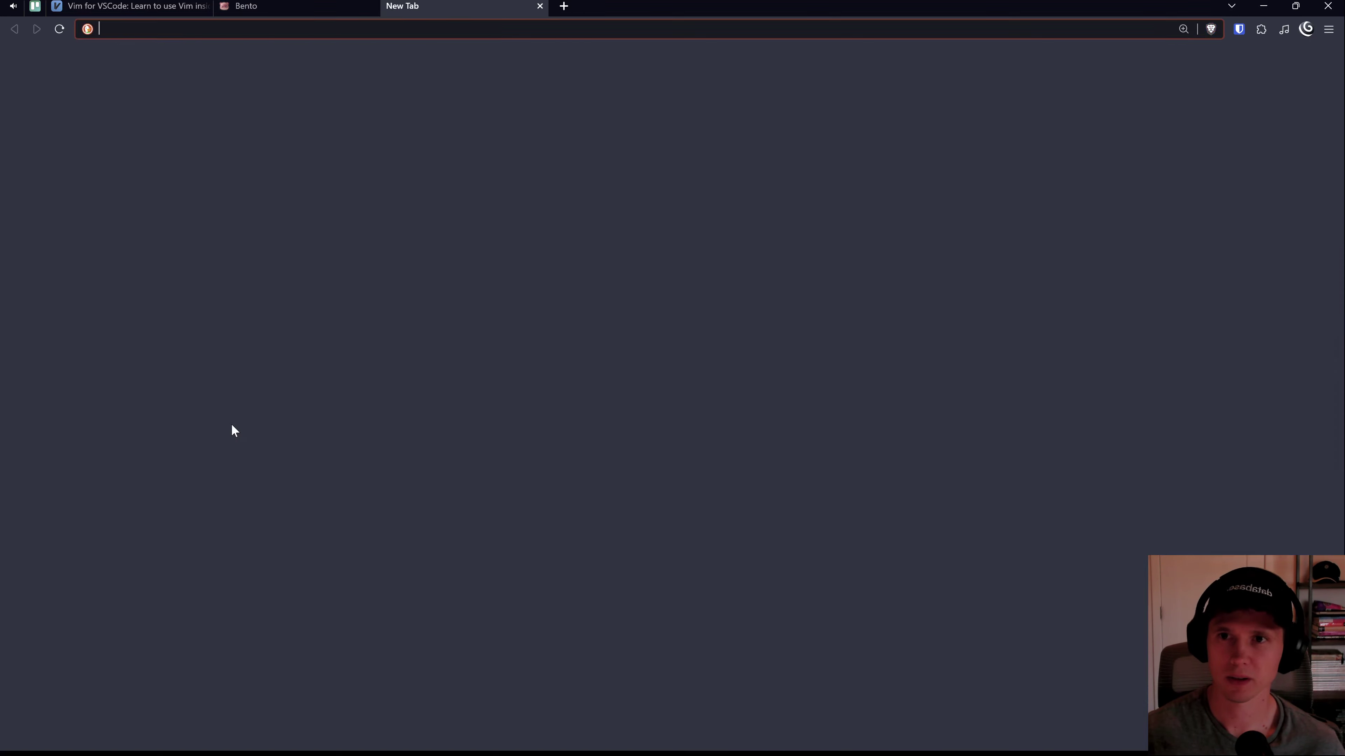
pyautogui.write('vimforvscode.com')
pyautogui.press('Return')
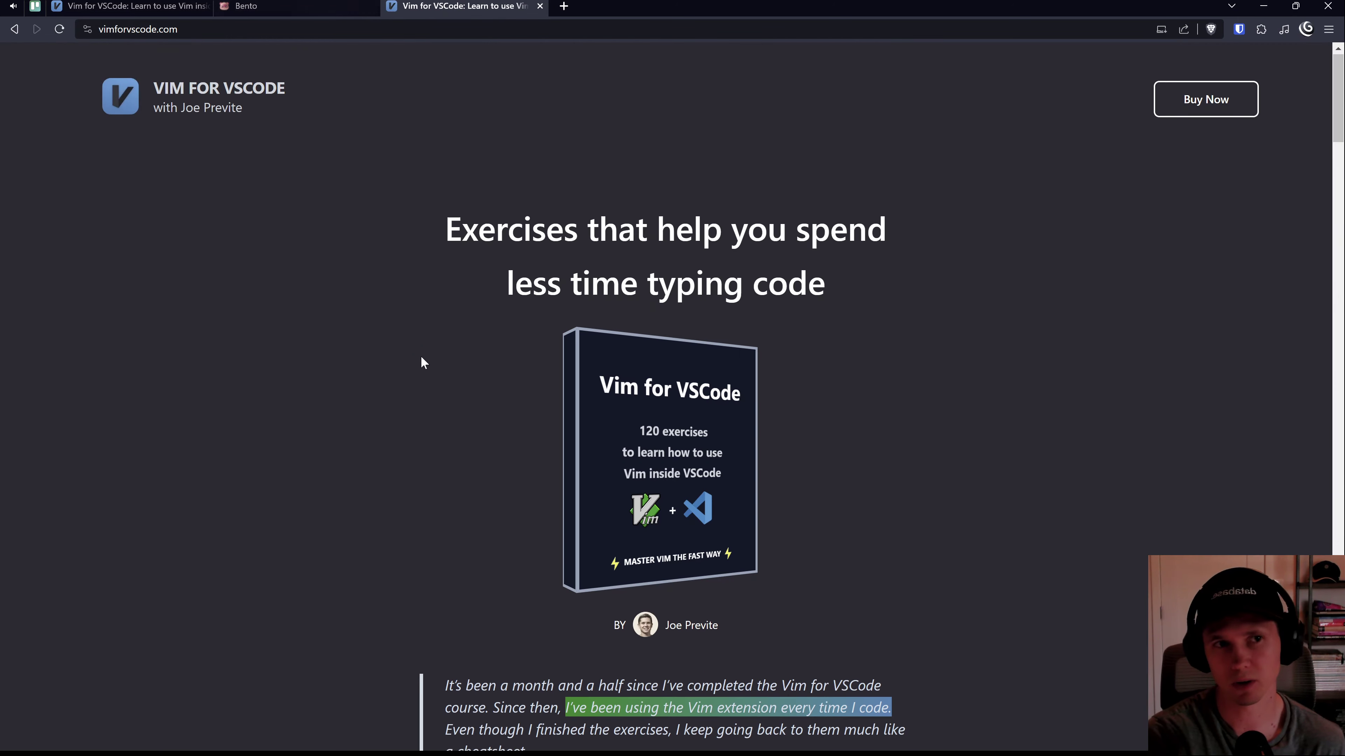
pyautogui.scroll(-20, 422, 360)
pyautogui.scroll(-10, 421, 362)
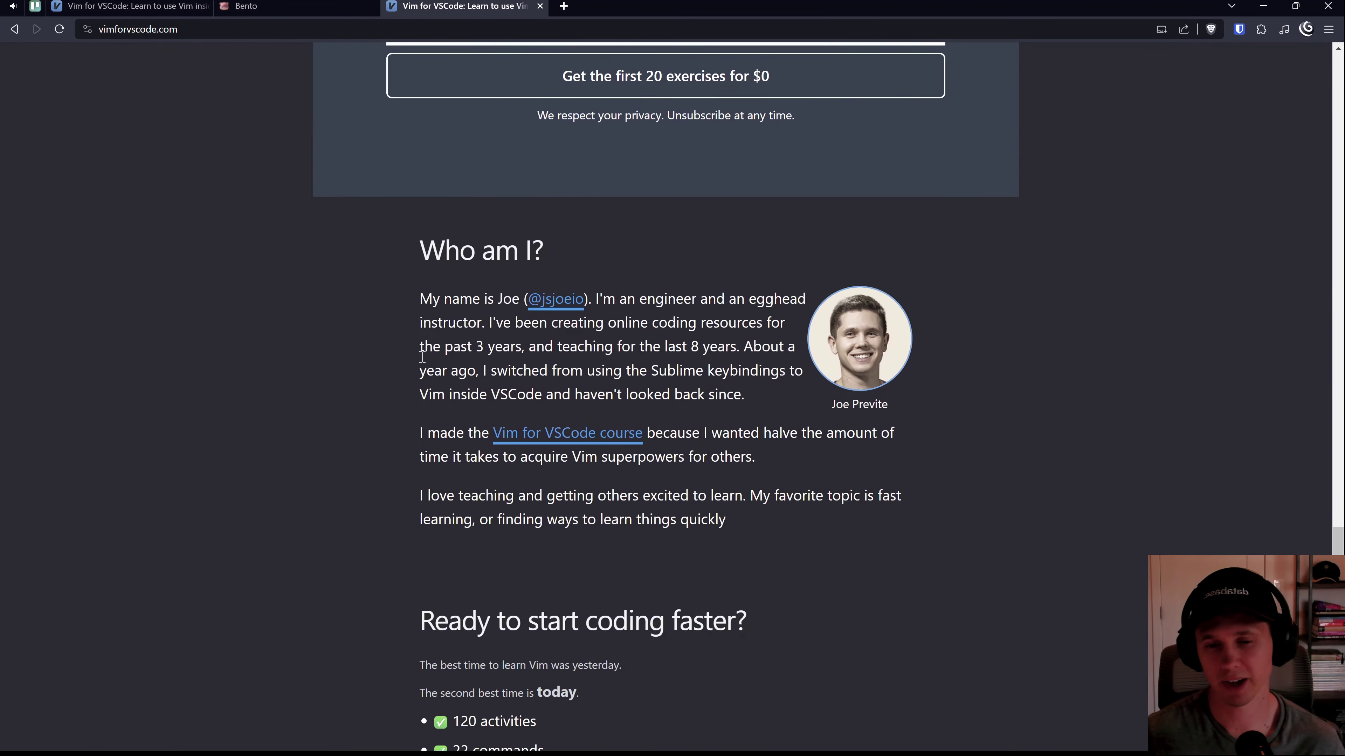
pyautogui.click(348, 5)
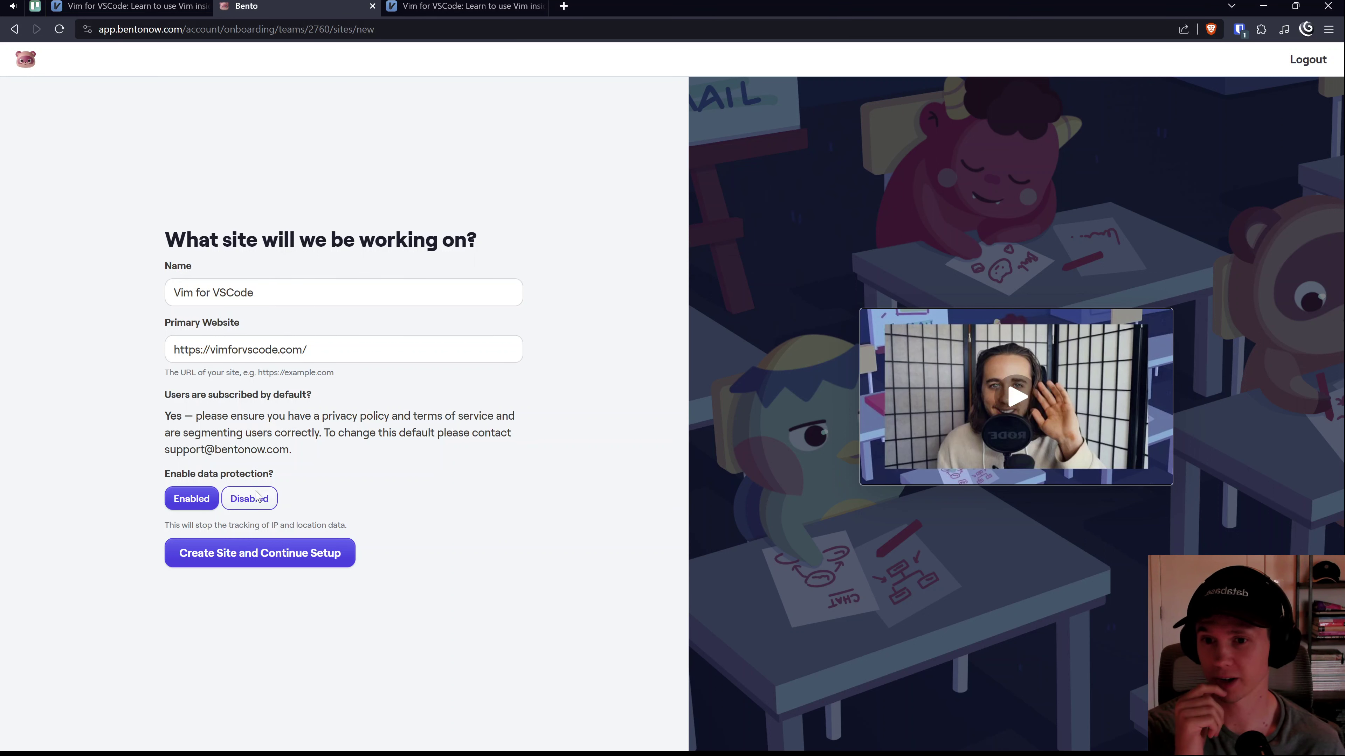
pyautogui.moveTo(271, 526); pyautogui.dragTo(370, 526)
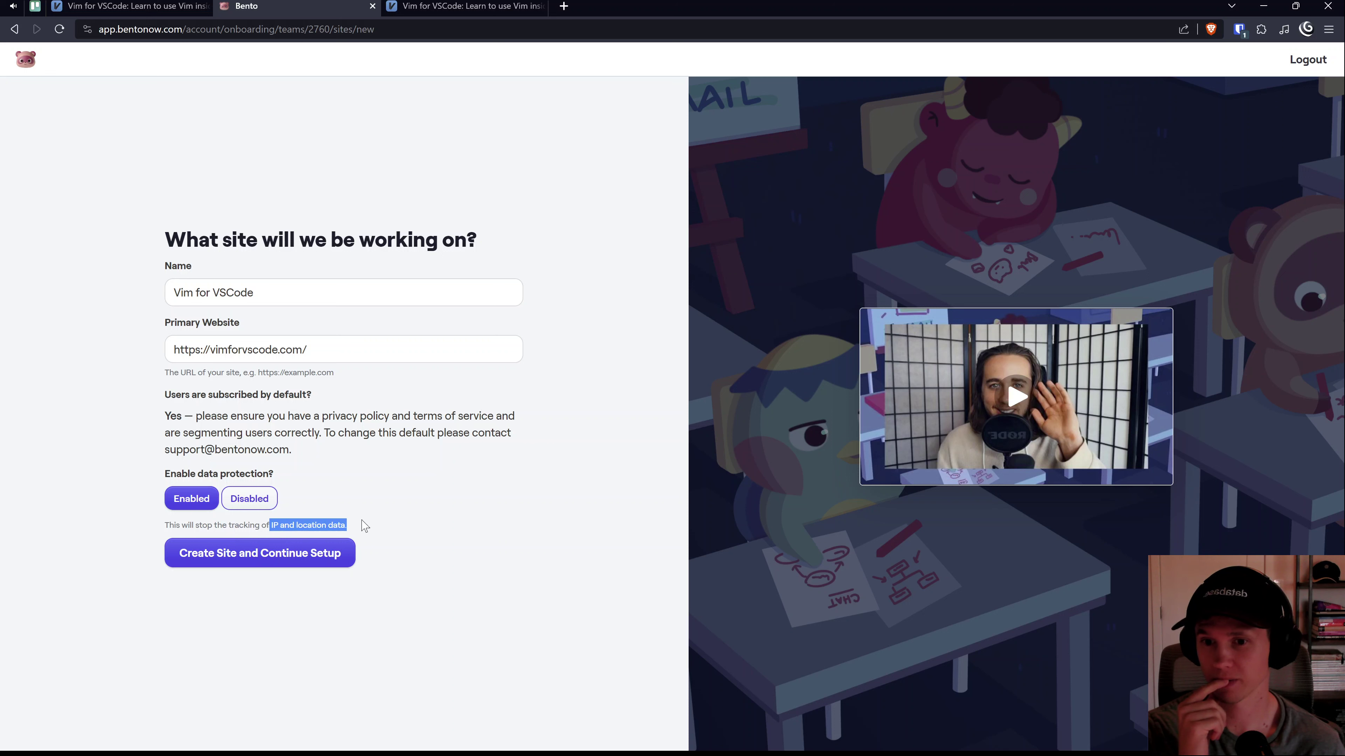
pyautogui.click(365, 528)
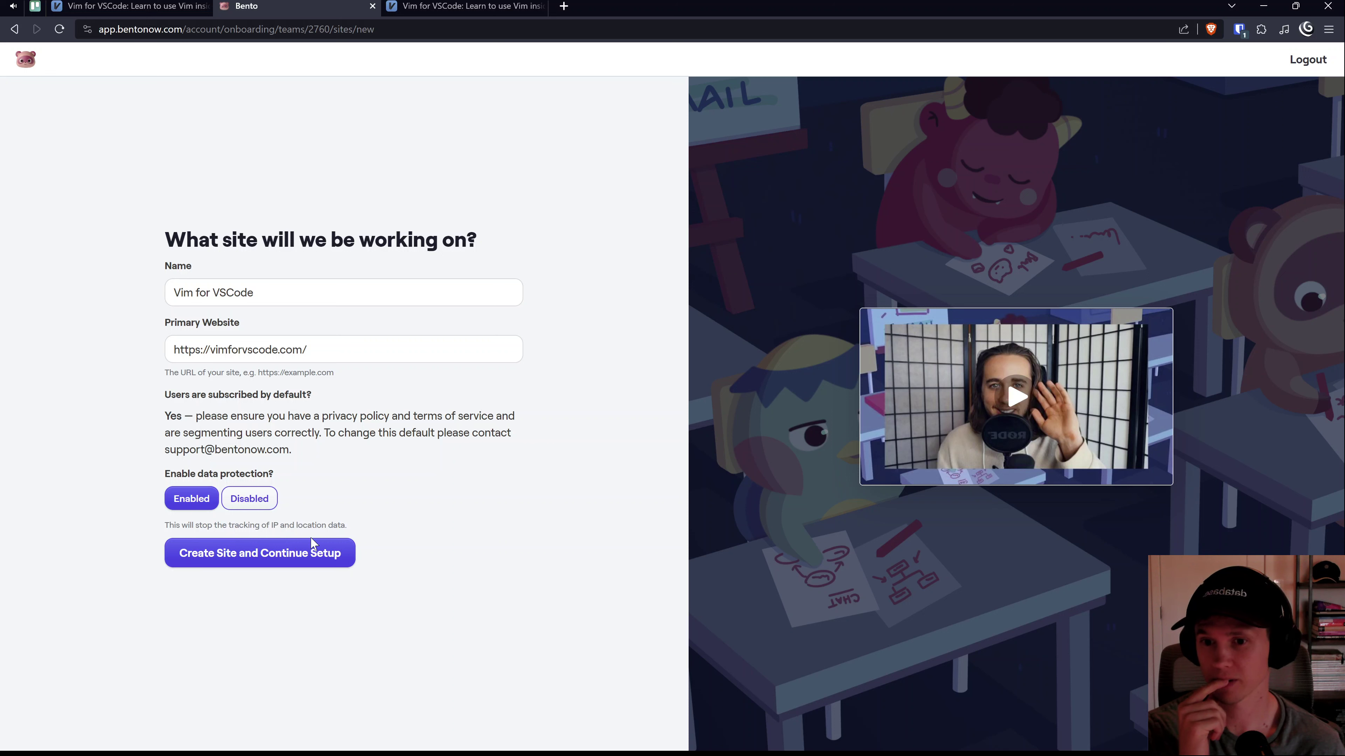
# Step: Create the Vim for VSCode site and briefly play the onboarding video
pyautogui.click(281, 560)
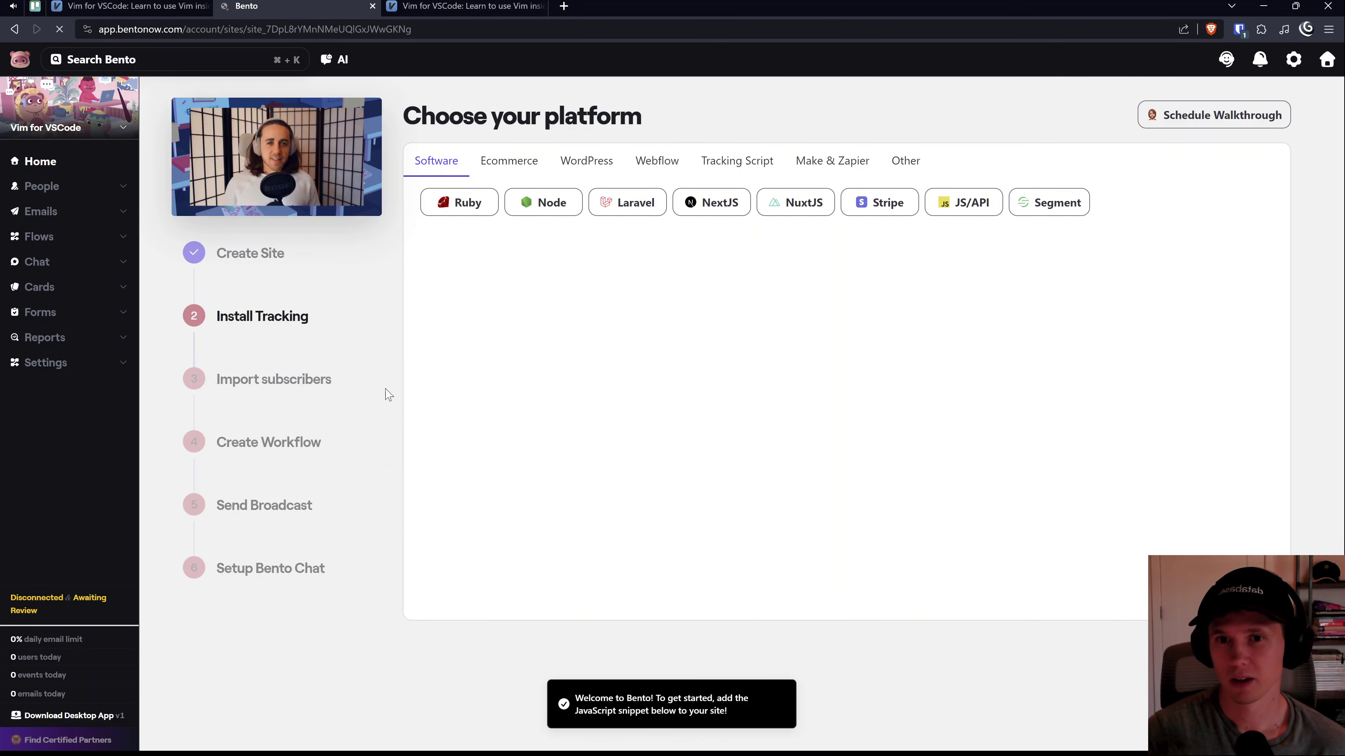
pyautogui.click(285, 191)
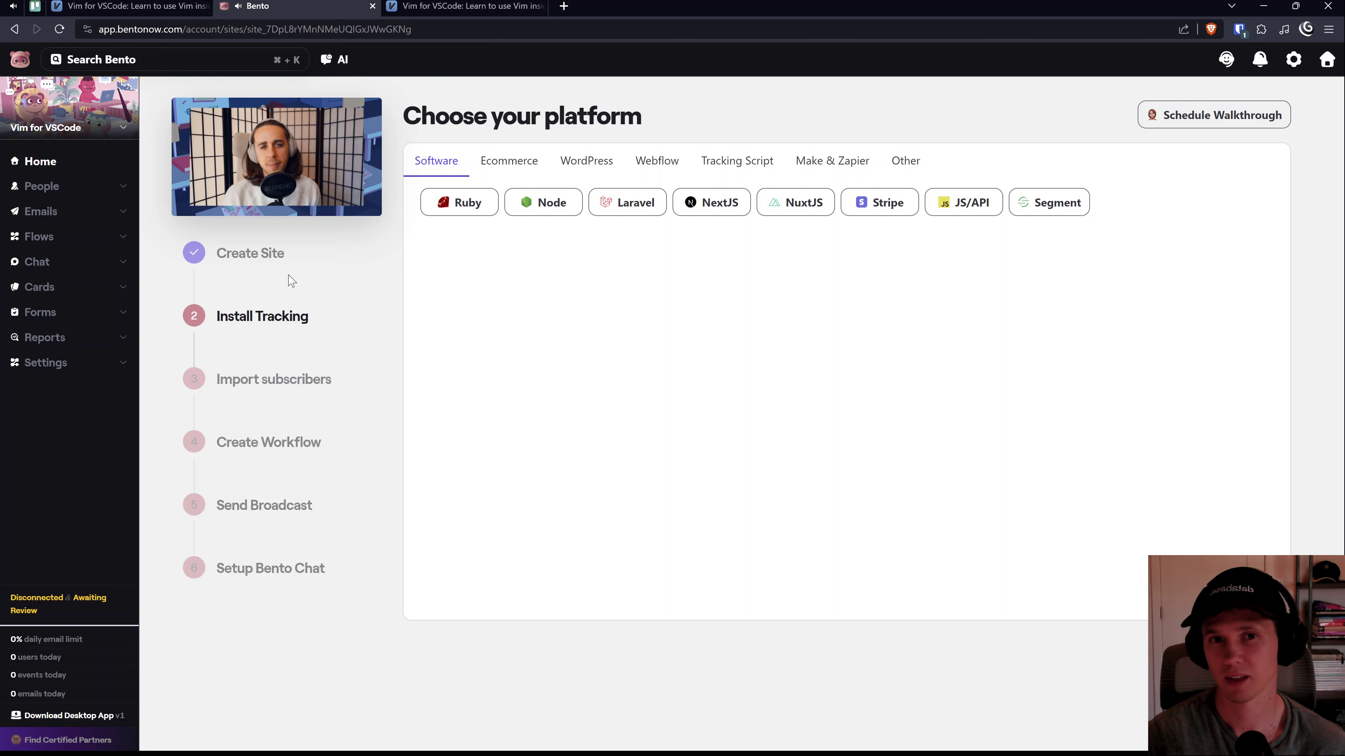
pyautogui.moveTo(183, 209)
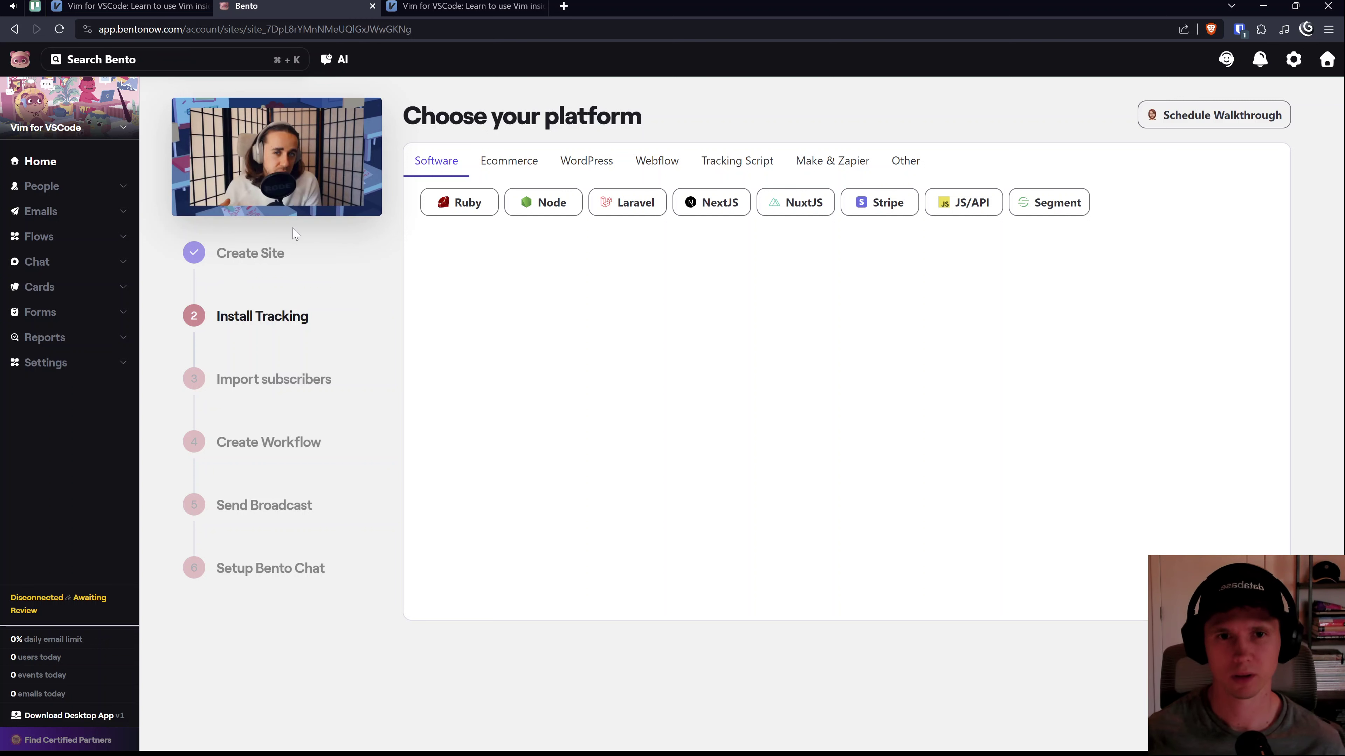
pyautogui.hotkey('ctrl', 'Tab')
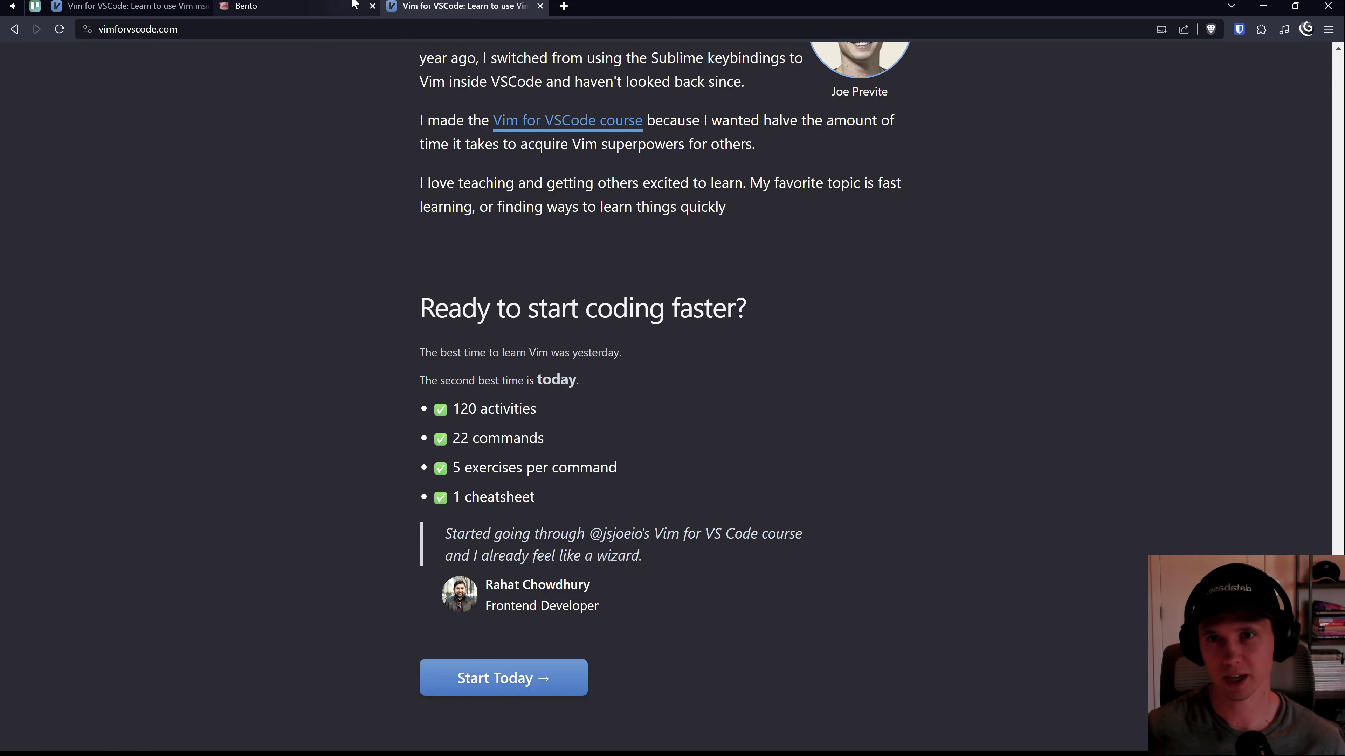
pyautogui.hotkey('ctrl', 'shift', 'Tab')
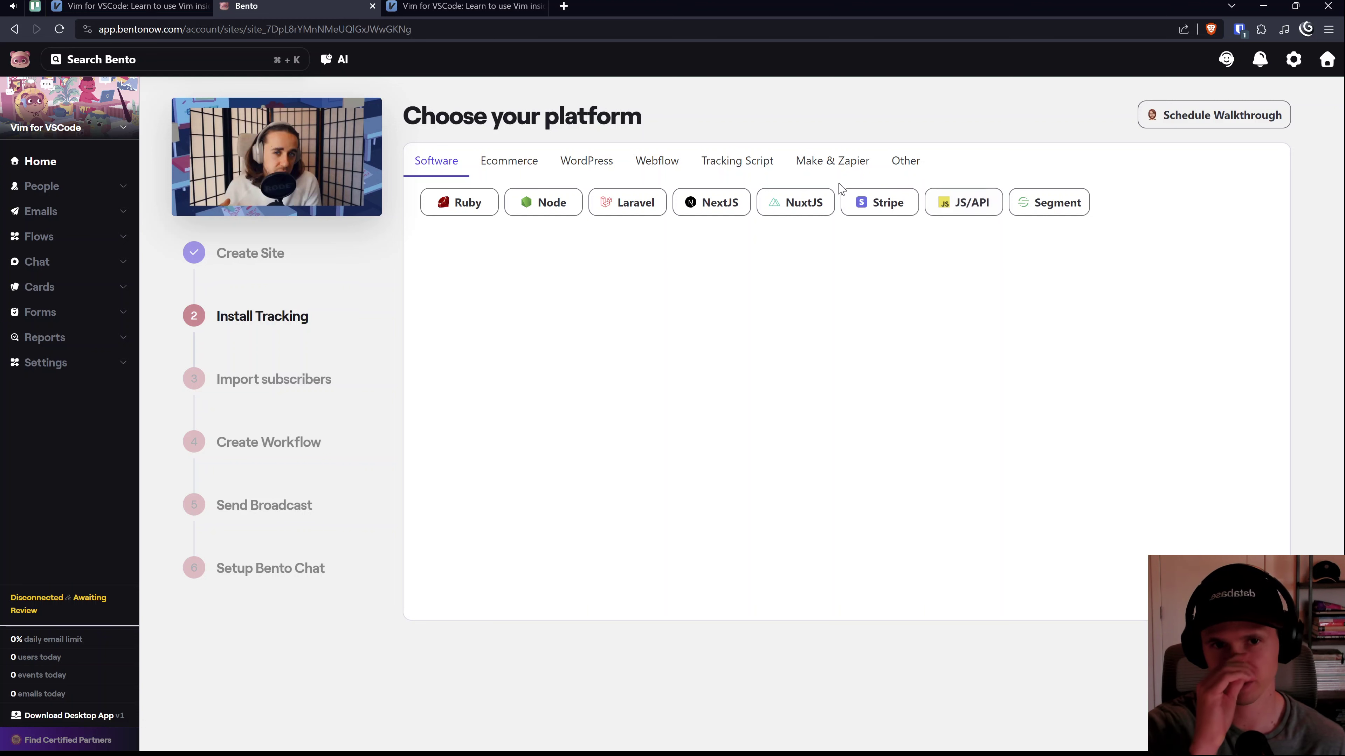
# Step: Choose JS/API as the platform and review the Bento.js snippet's commented example lines
pyautogui.click(953, 211)
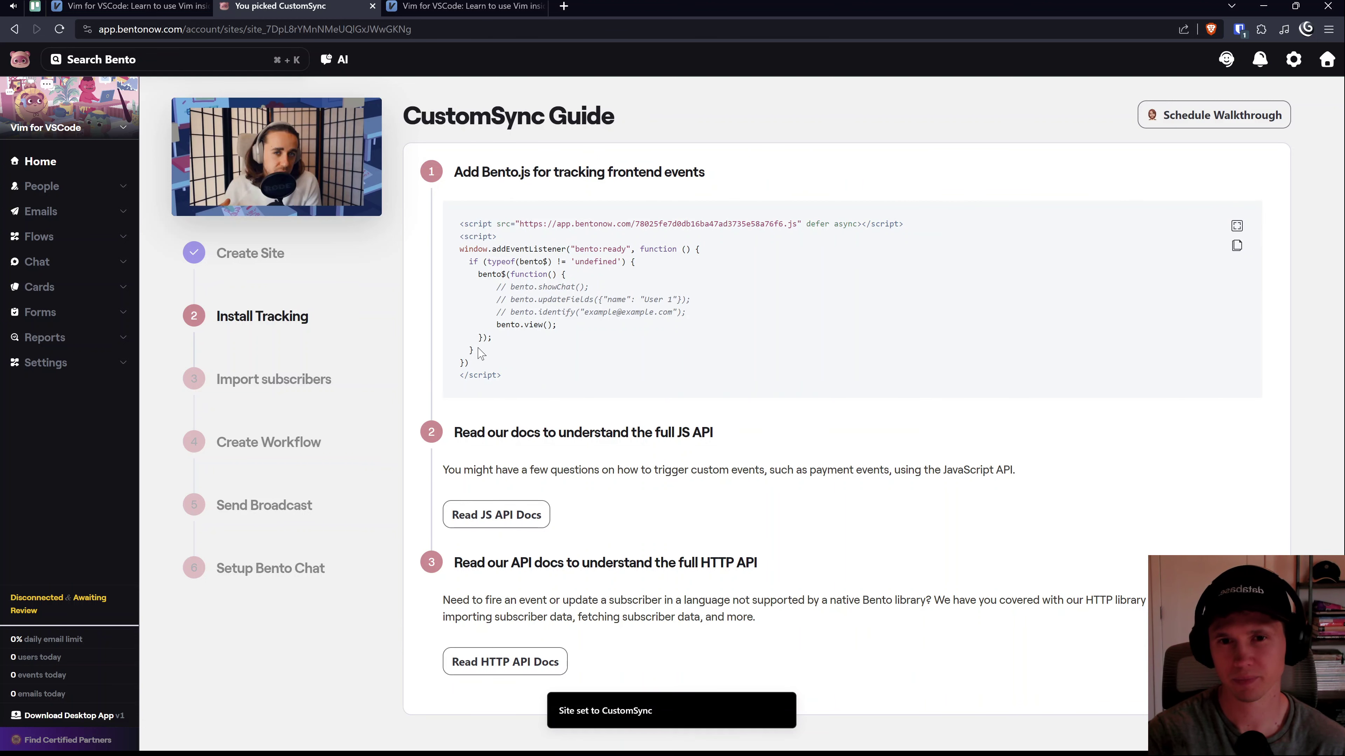
pyautogui.moveTo(491, 378); pyautogui.dragTo(460, 222)
pyautogui.click(557, 362)
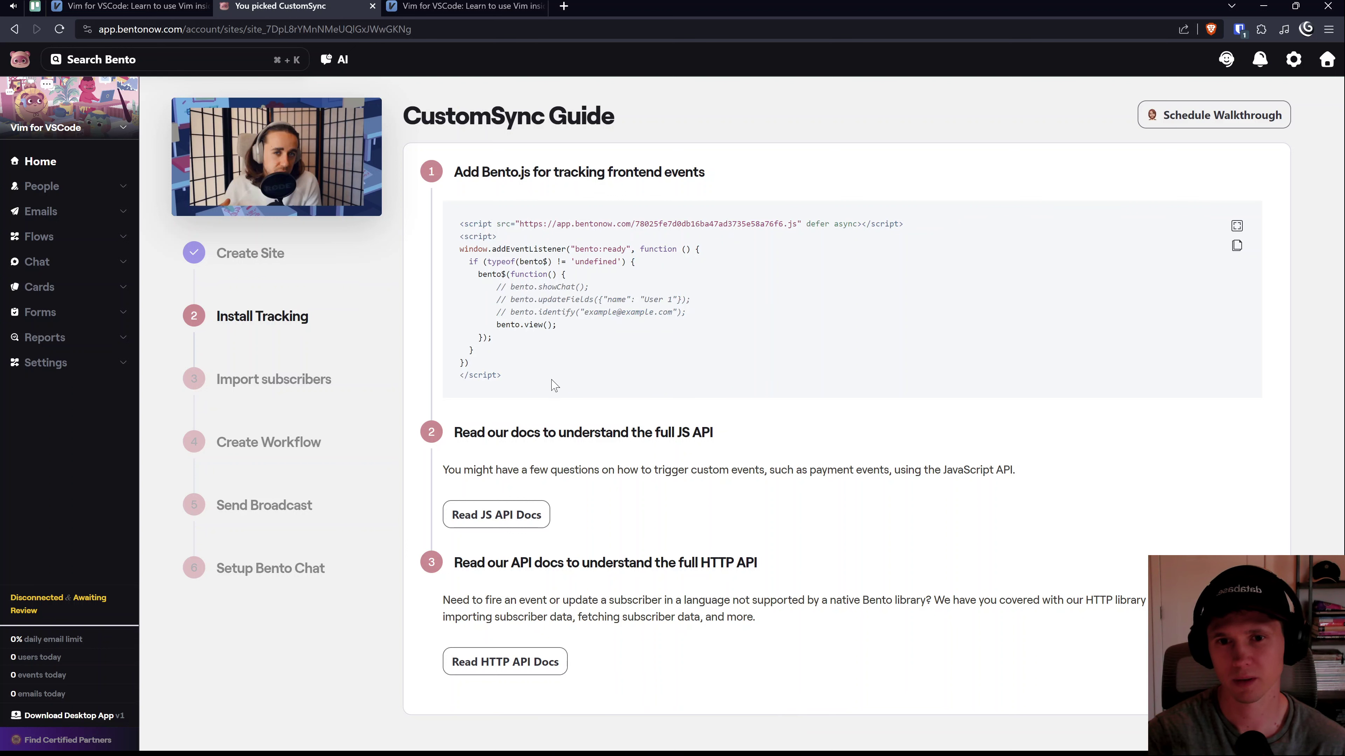
pyautogui.moveTo(500, 290); pyautogui.dragTo(599, 313)
pyautogui.click(602, 327)
pyautogui.moveTo(495, 286); pyautogui.dragTo(683, 300)
pyautogui.click(555, 303)
# Step: Review the showChat, updateFields, identify and bento.view() lines of the tracking snippet
pyautogui.moveTo(496, 312); pyautogui.dragTo(622, 312)
pyautogui.click(602, 309)
pyautogui.moveTo(557, 173); pyautogui.dragTo(695, 173)
pyautogui.click(648, 289)
pyautogui.moveTo(694, 325); pyautogui.dragTo(476, 287)
pyautogui.click(575, 302)
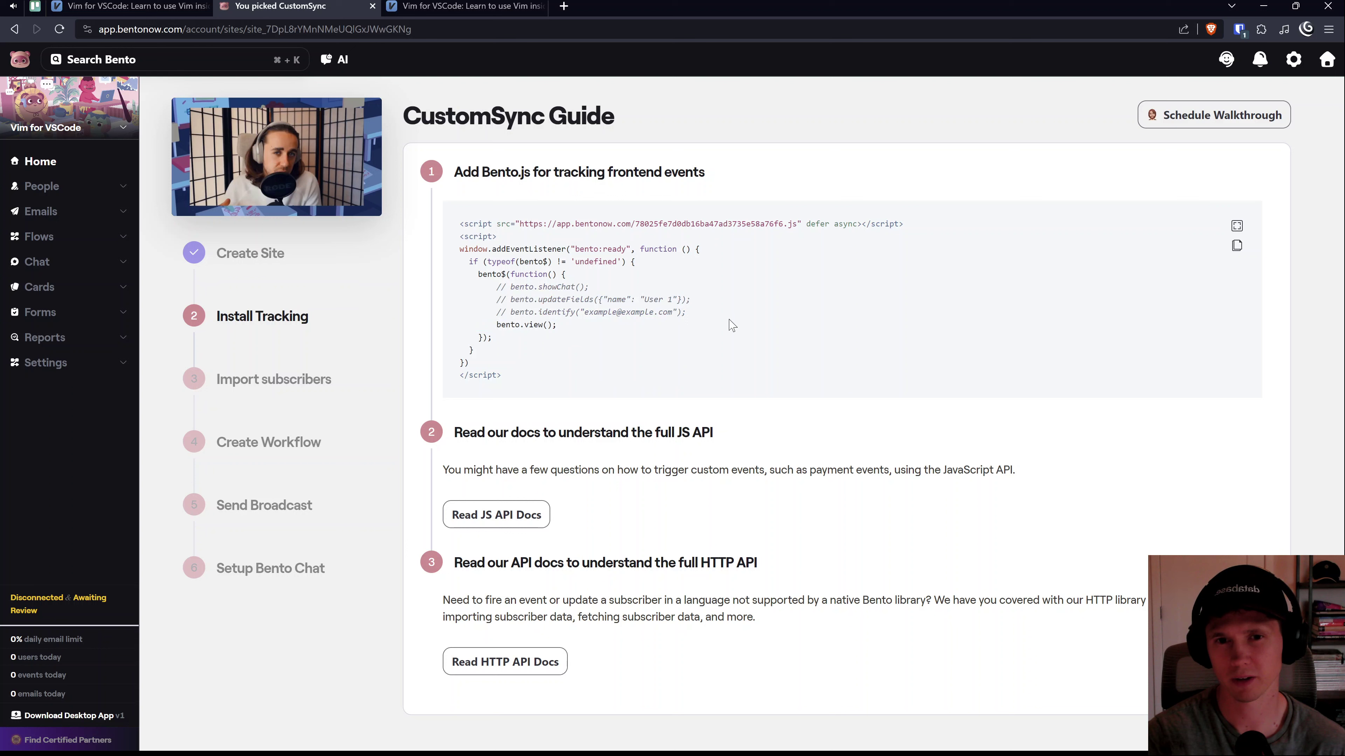
pyautogui.moveTo(685, 313); pyautogui.dragTo(484, 289)
pyautogui.click(577, 300)
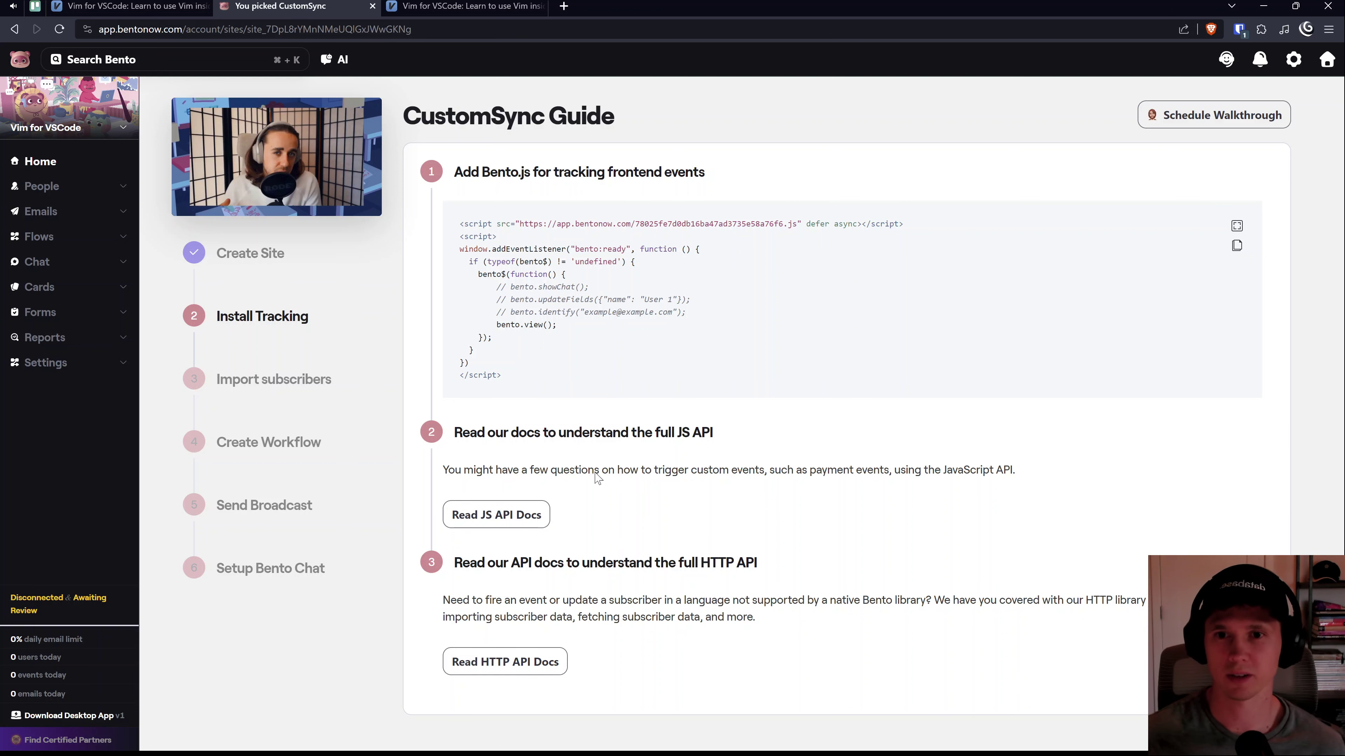
# Step: Open the GitHub profile page in a new tab, glancing at the Vim for VSCode site
pyautogui.hotkey('ctrl', 't')
pyautogui.write('git')
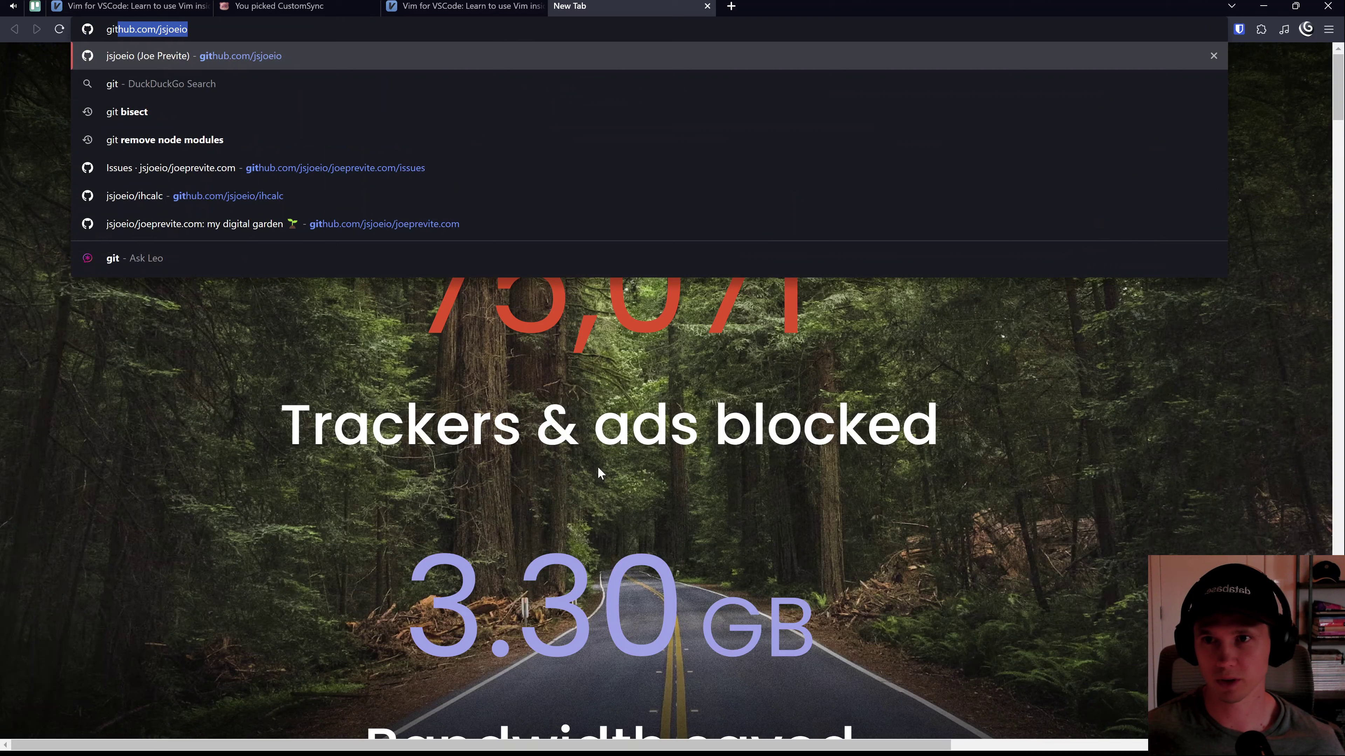
pyautogui.press('Return')
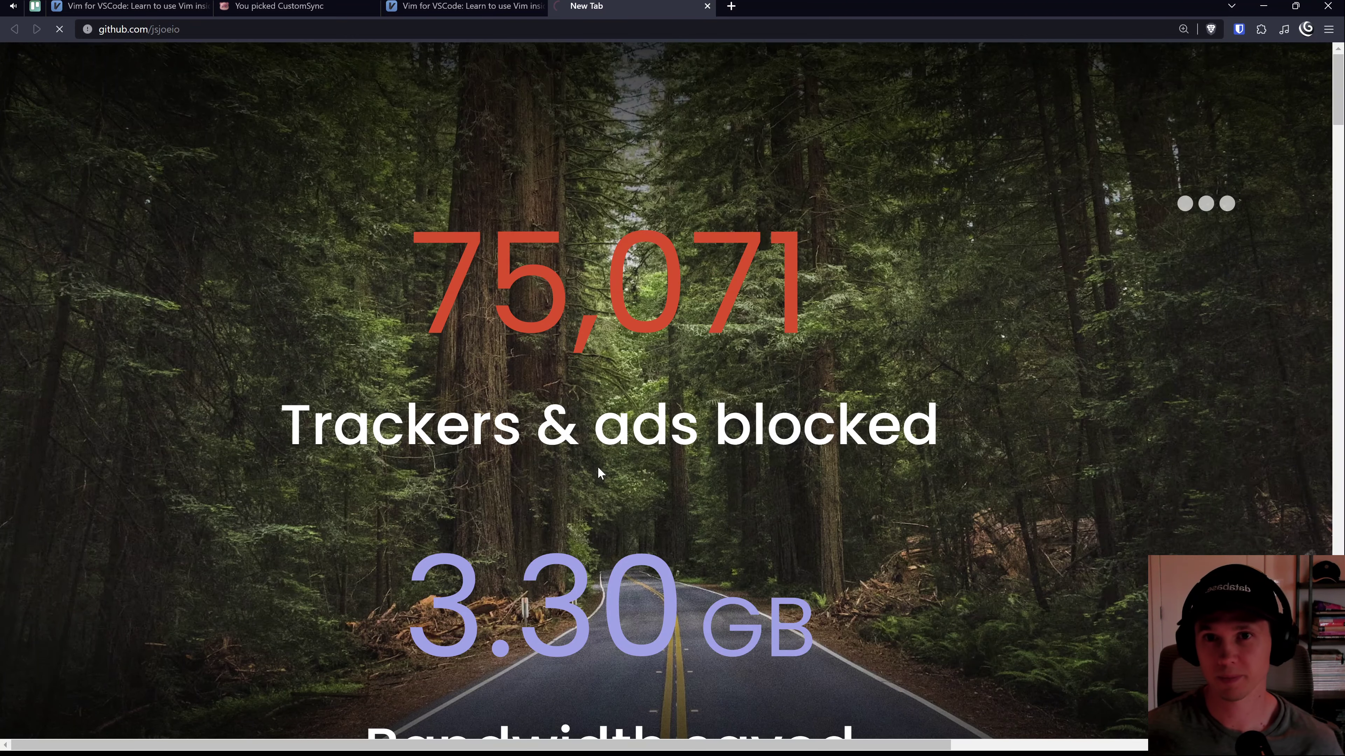
pyautogui.click(483, 5)
pyautogui.scroll(3, 511, 581)
pyautogui.scroll(-10, 511, 581)
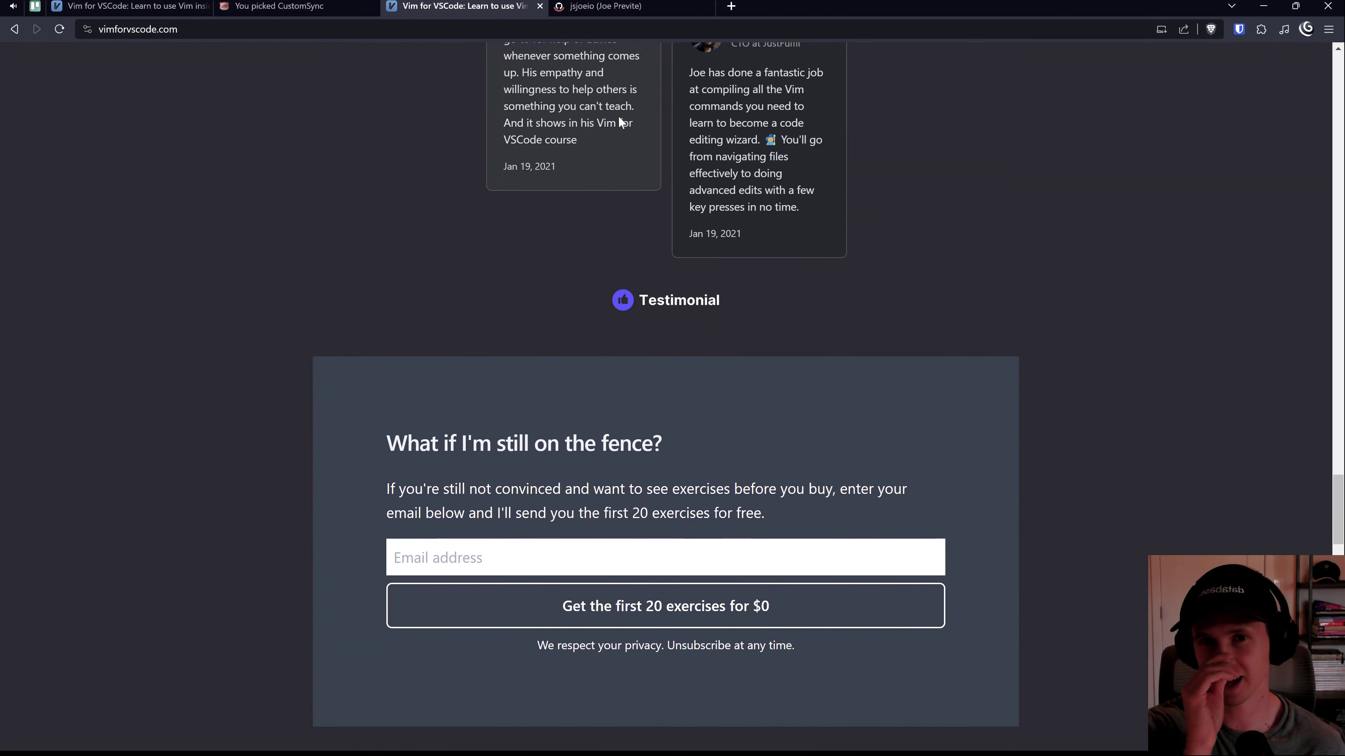
pyautogui.scroll(1, 511, 581)
pyautogui.click(625, 7)
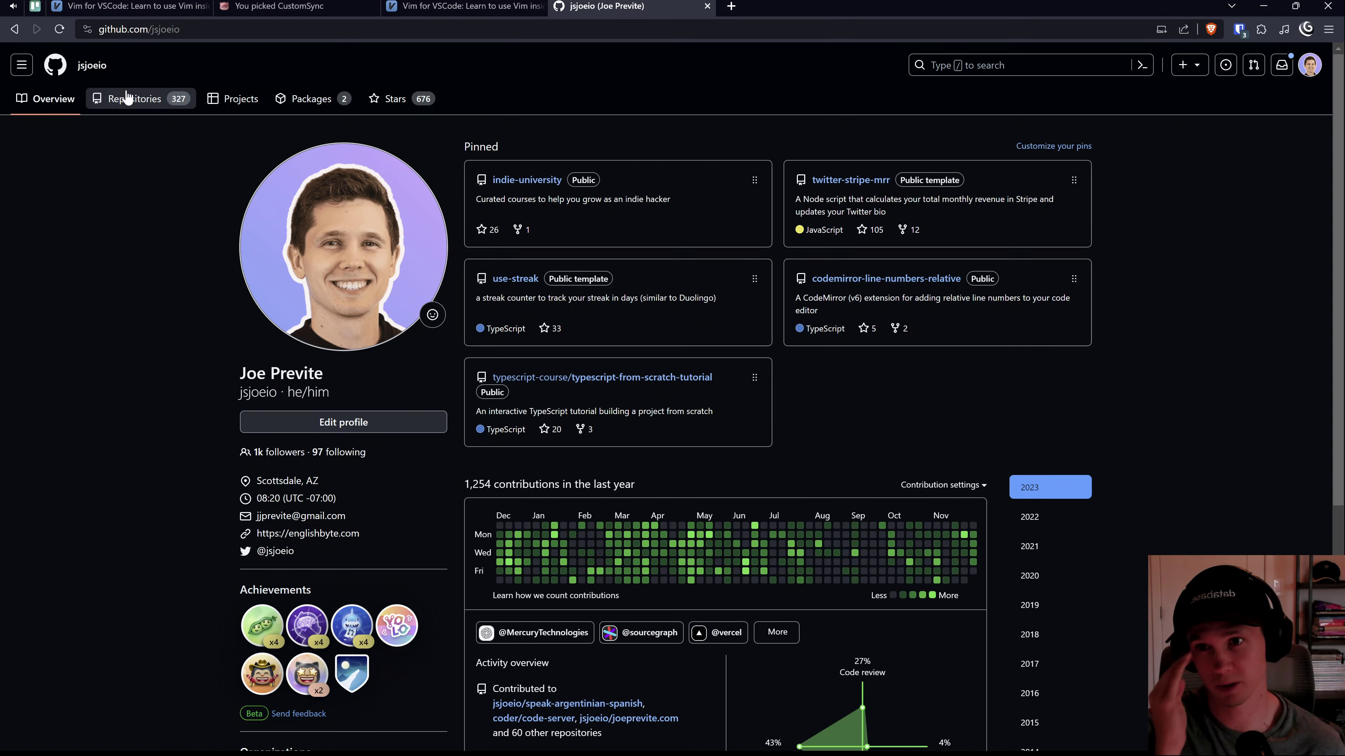
# Step: Filter repositories by 'vim', open vimforvscode.com, and create a codespace on main
pyautogui.click(138, 99)
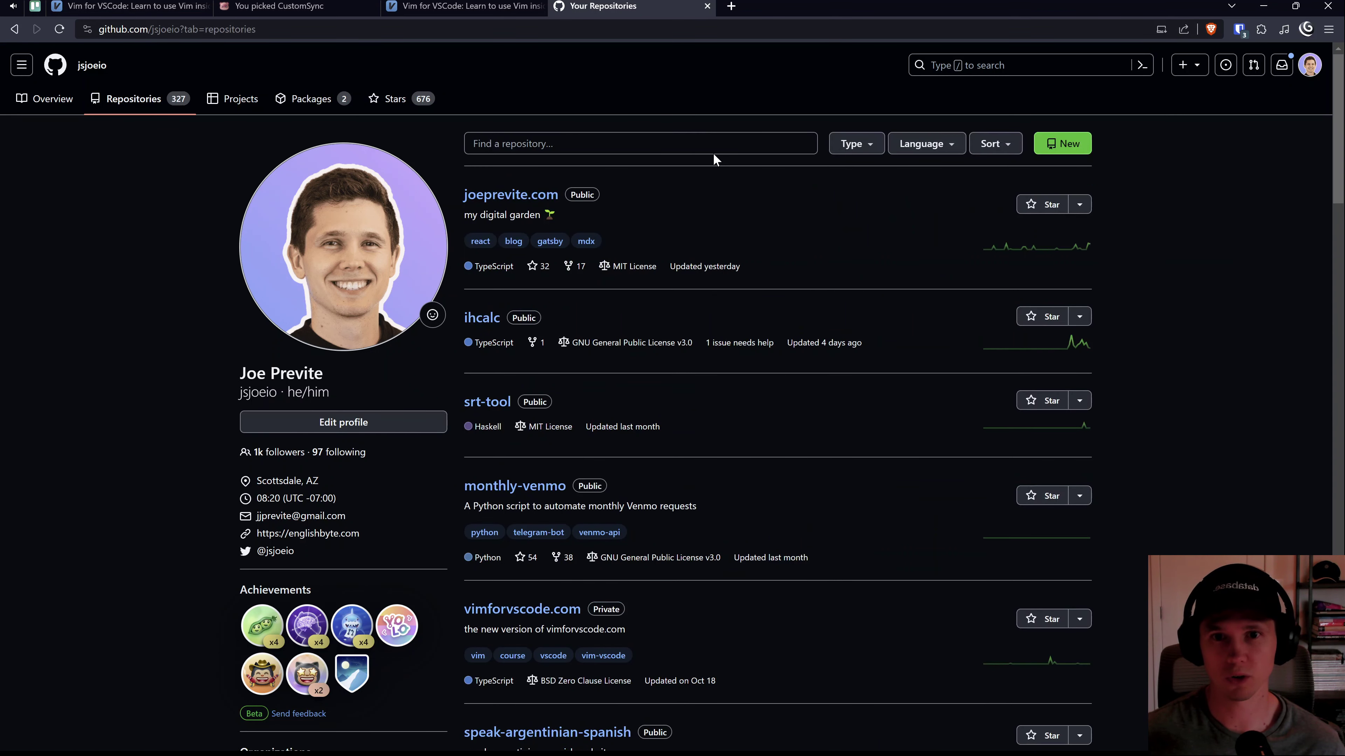
pyautogui.click(707, 148)
pyautogui.write('vim')
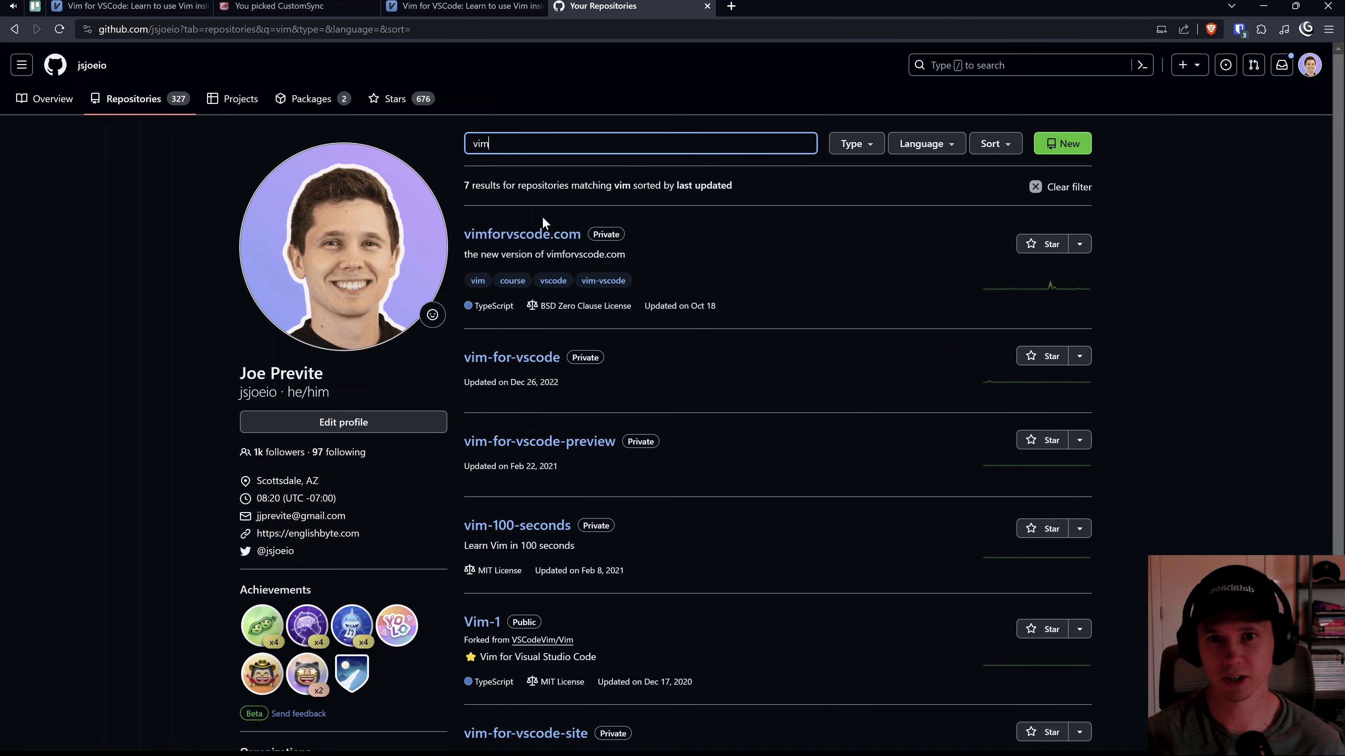
pyautogui.click(544, 240)
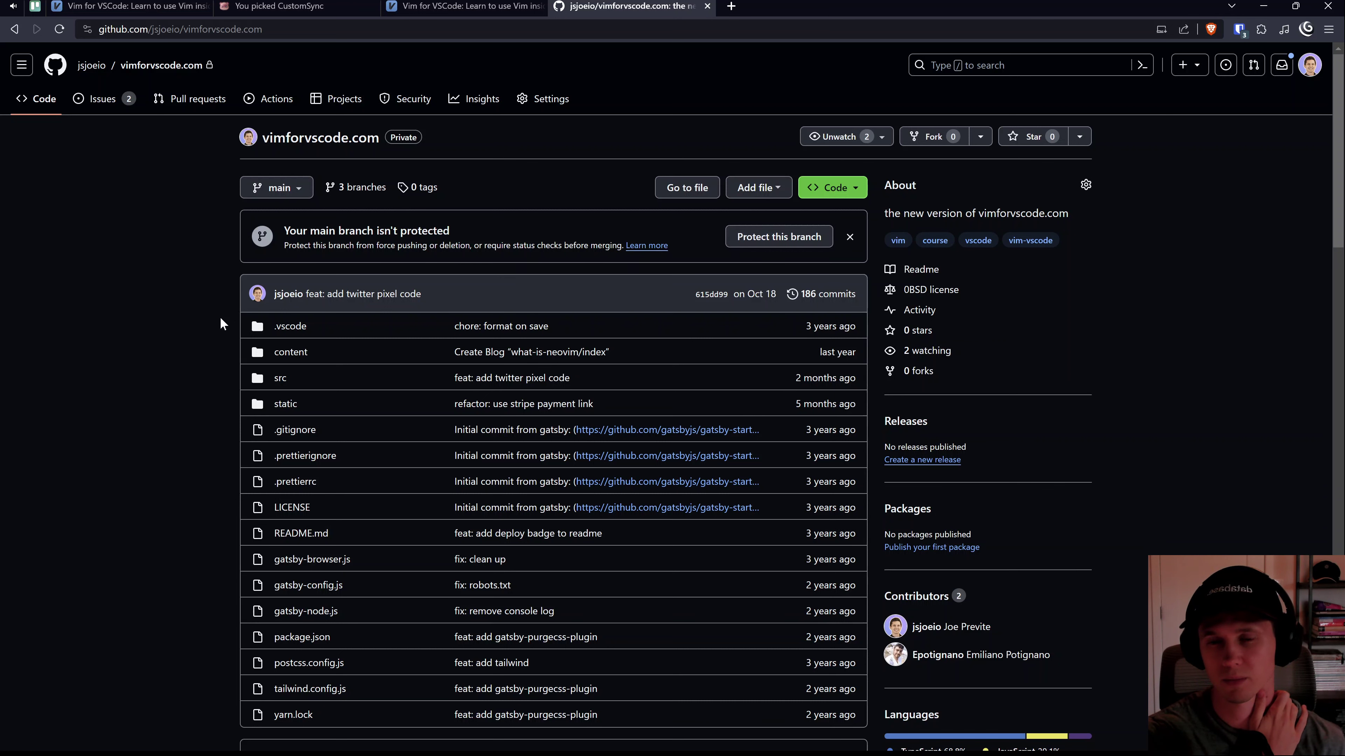
pyautogui.scroll(-5, 212, 345)
pyautogui.scroll(5, 346, 414)
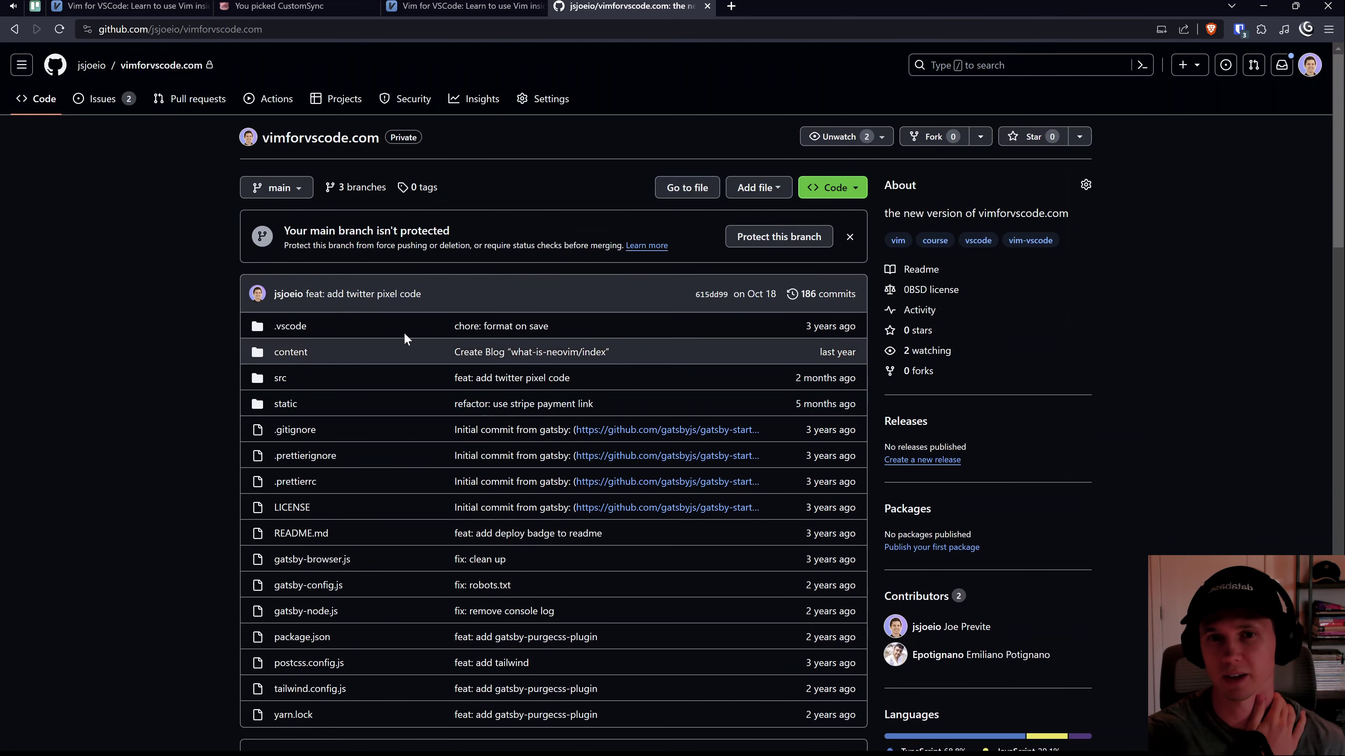
pyautogui.click(857, 189)
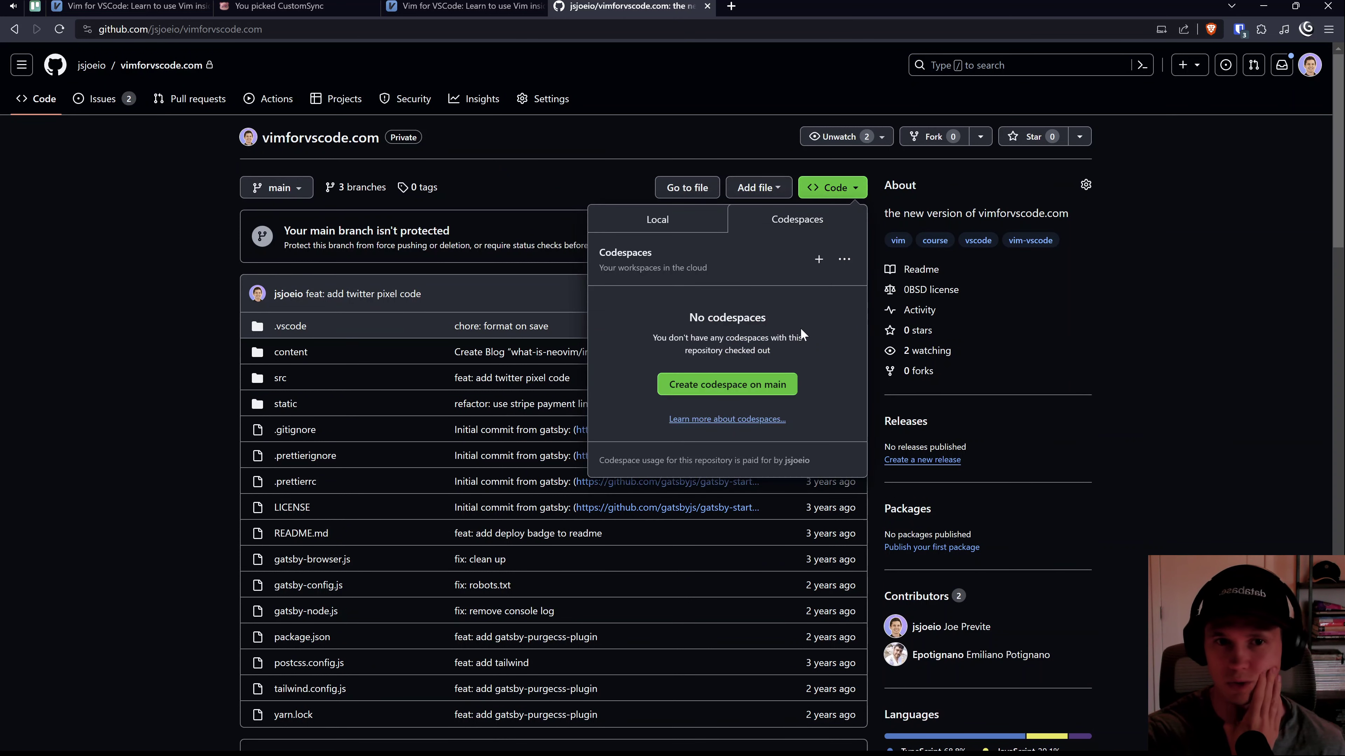
pyautogui.click(787, 385)
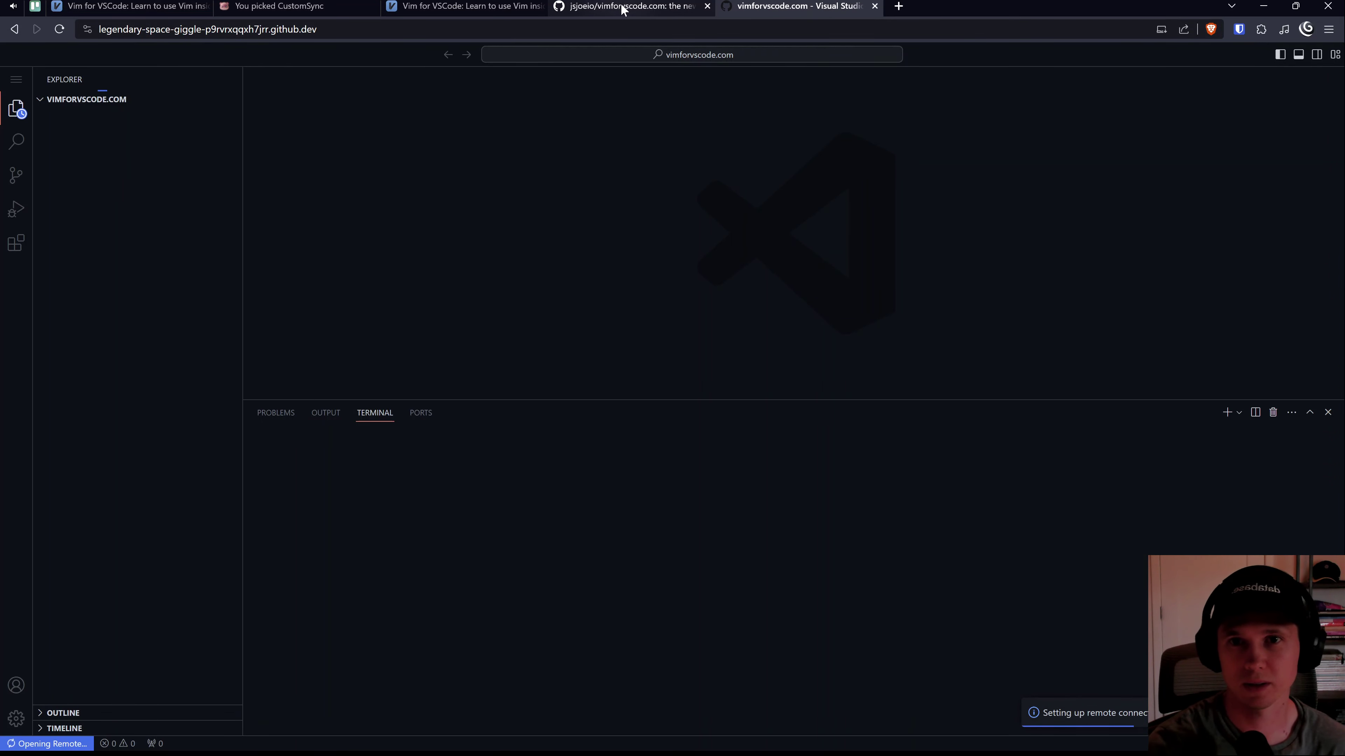
# Step: Switch back to the Bento CustomSync guide tab
pyautogui.click(270, 5)
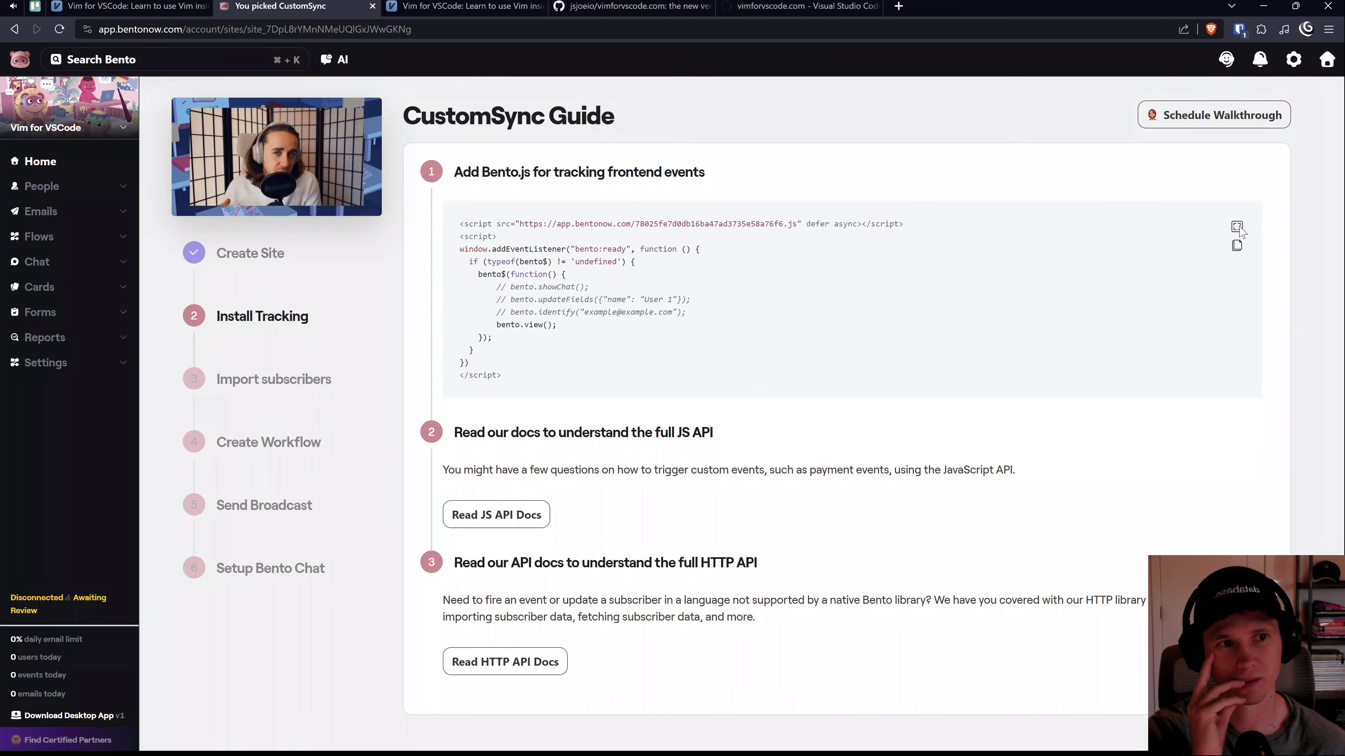
# Step: Copy the Bento.js tracking script from the expanded code view
pyautogui.click(1237, 226)
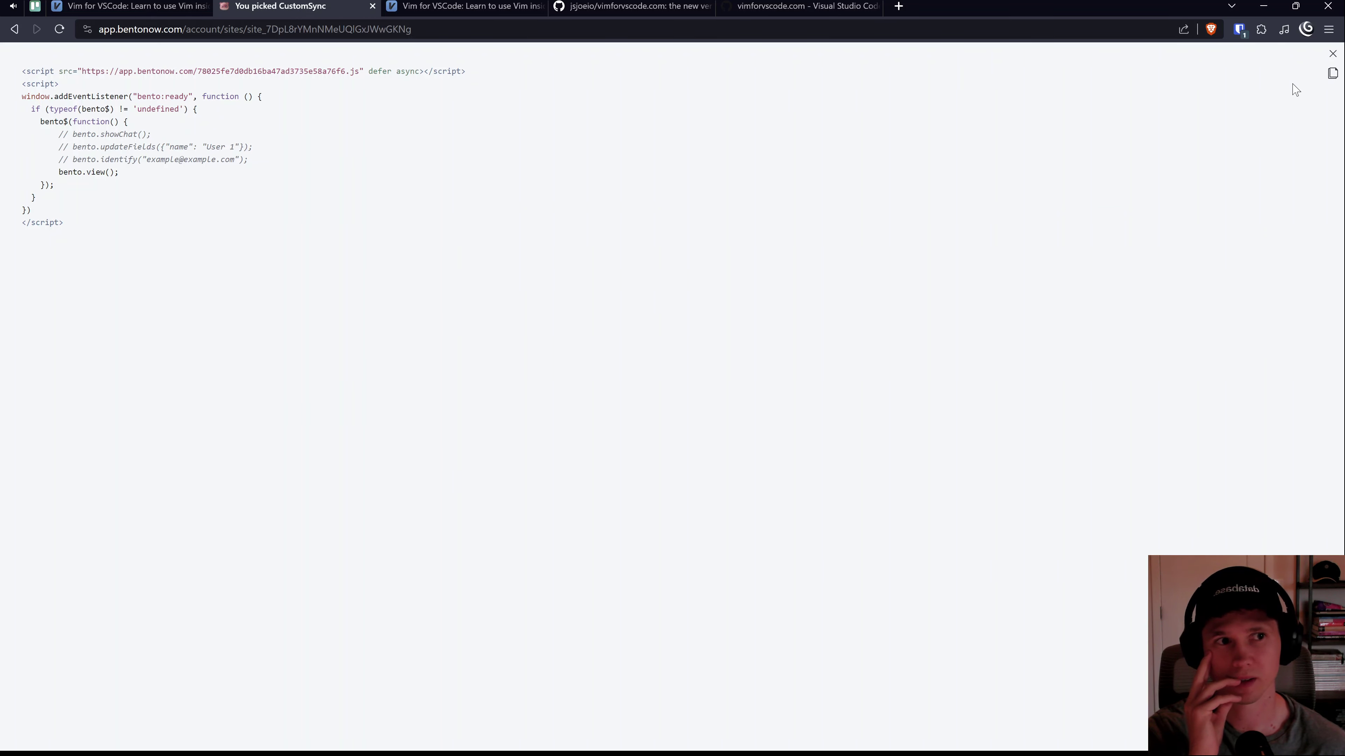
pyautogui.click(1332, 74)
pyautogui.click(1332, 53)
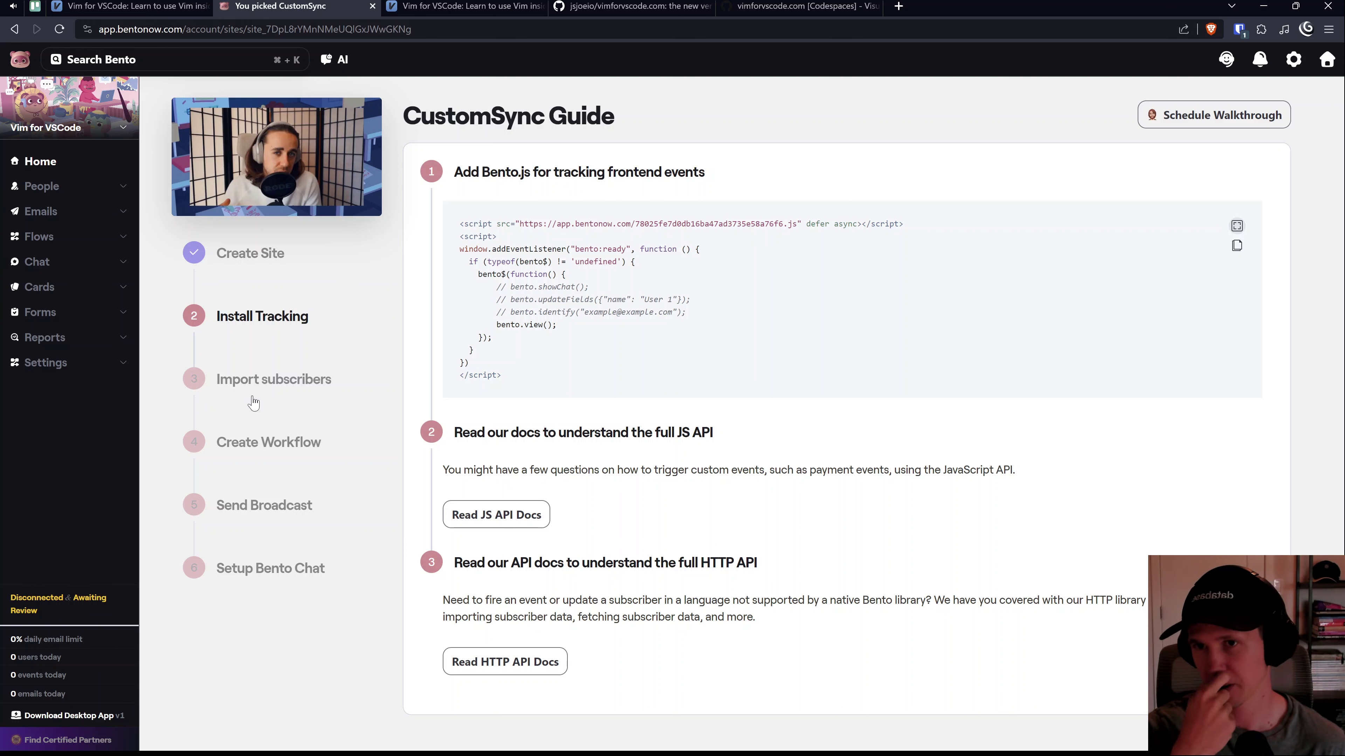
# Step: Look over the Flows and home pages, the Trello card and vimforvscode.com tabs
pyautogui.moveTo(317, 214)
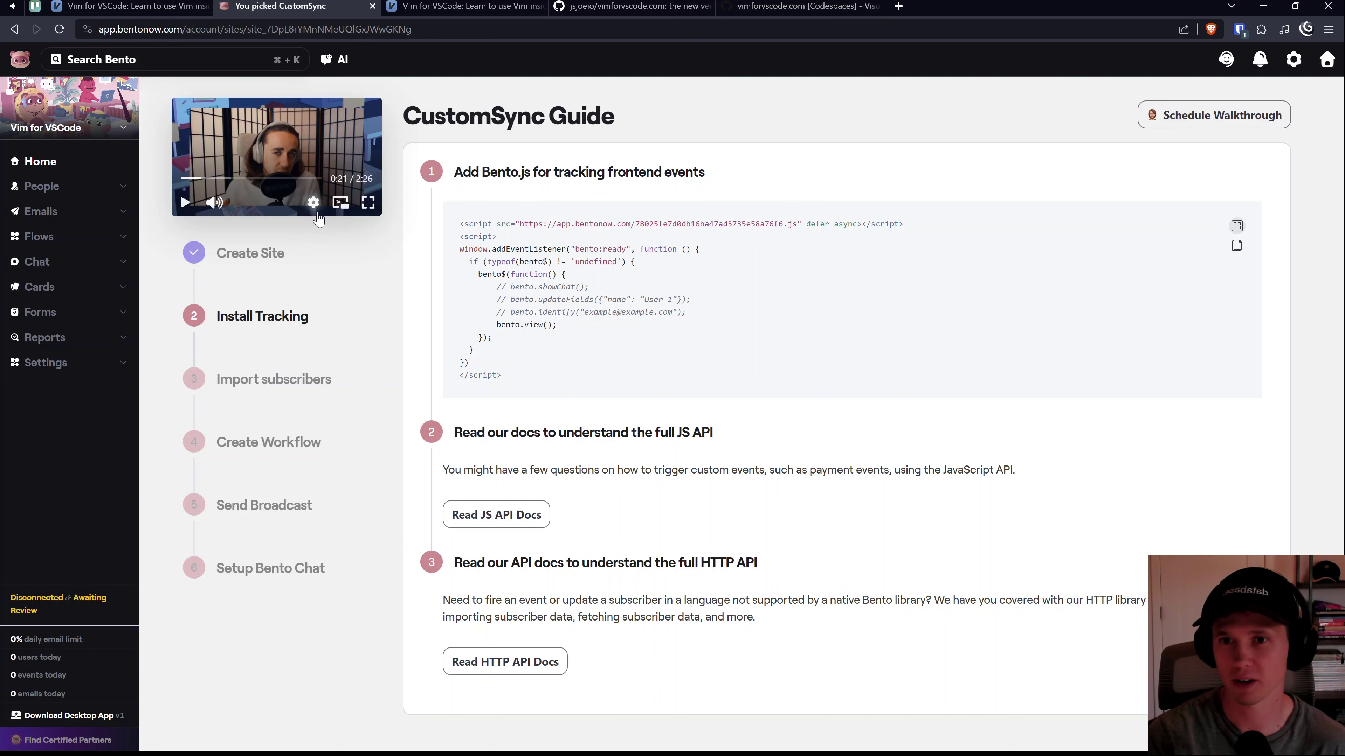
pyautogui.click(43, 235)
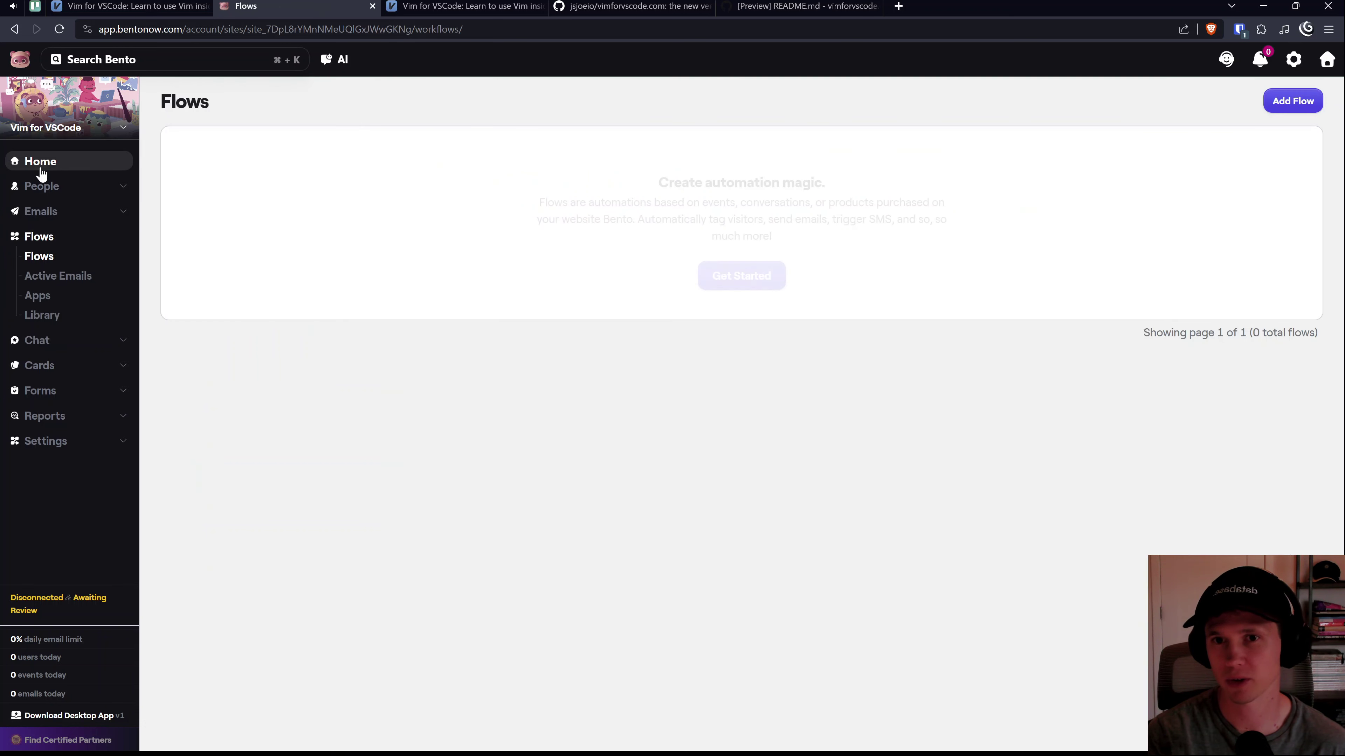
pyautogui.click(41, 169)
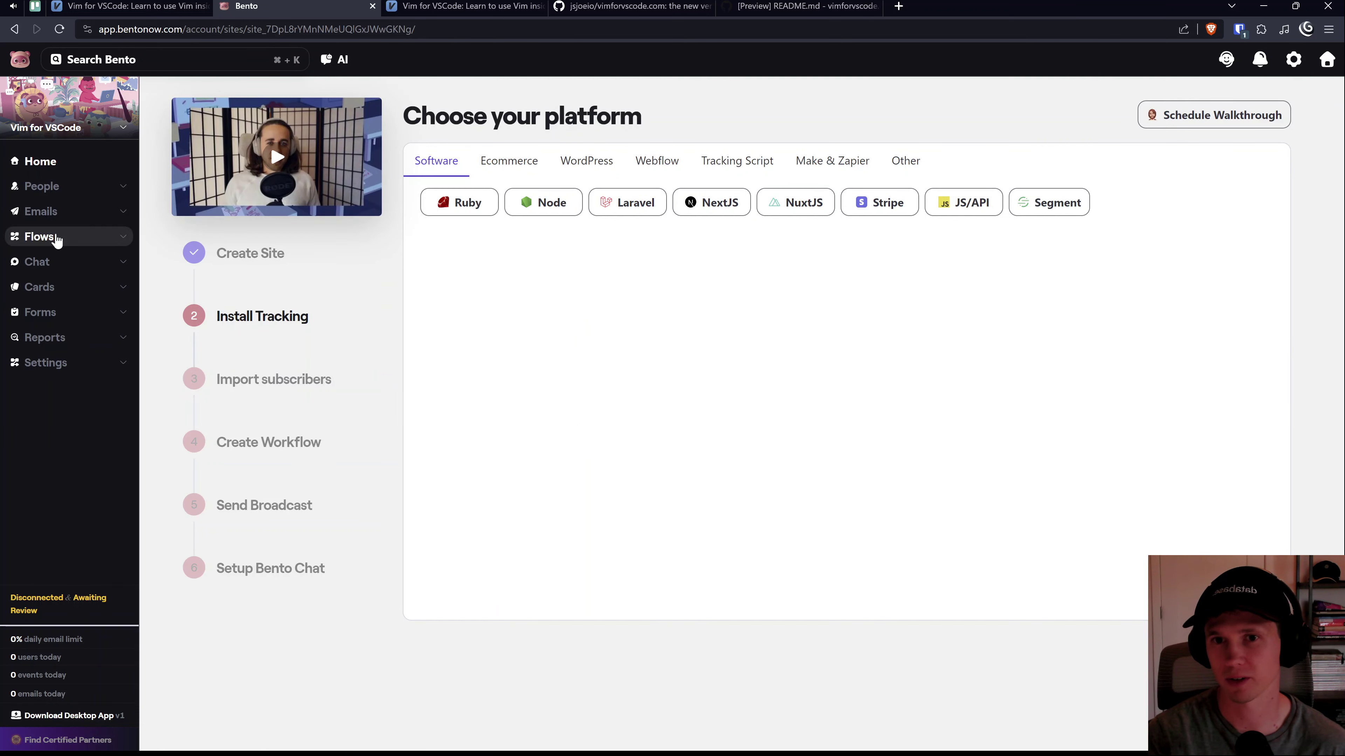
pyautogui.click(42, 236)
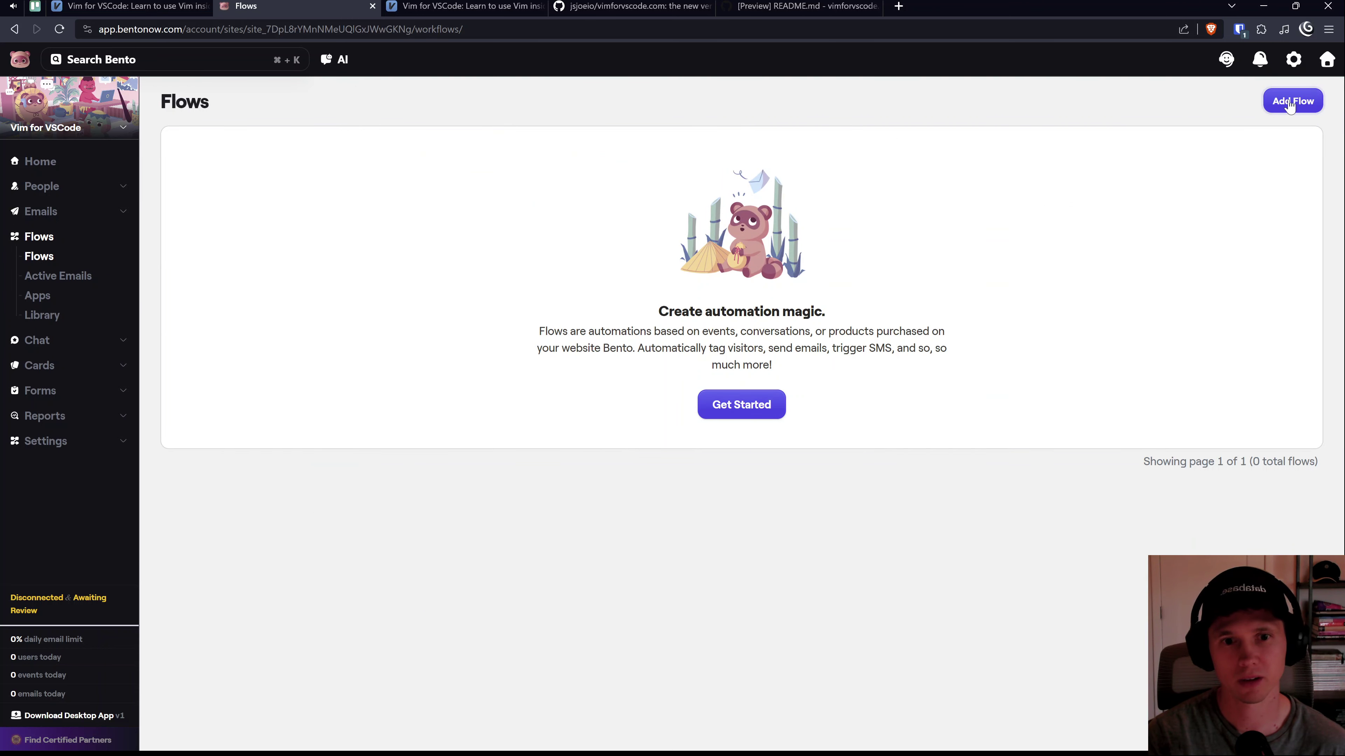
pyautogui.click(36, 6)
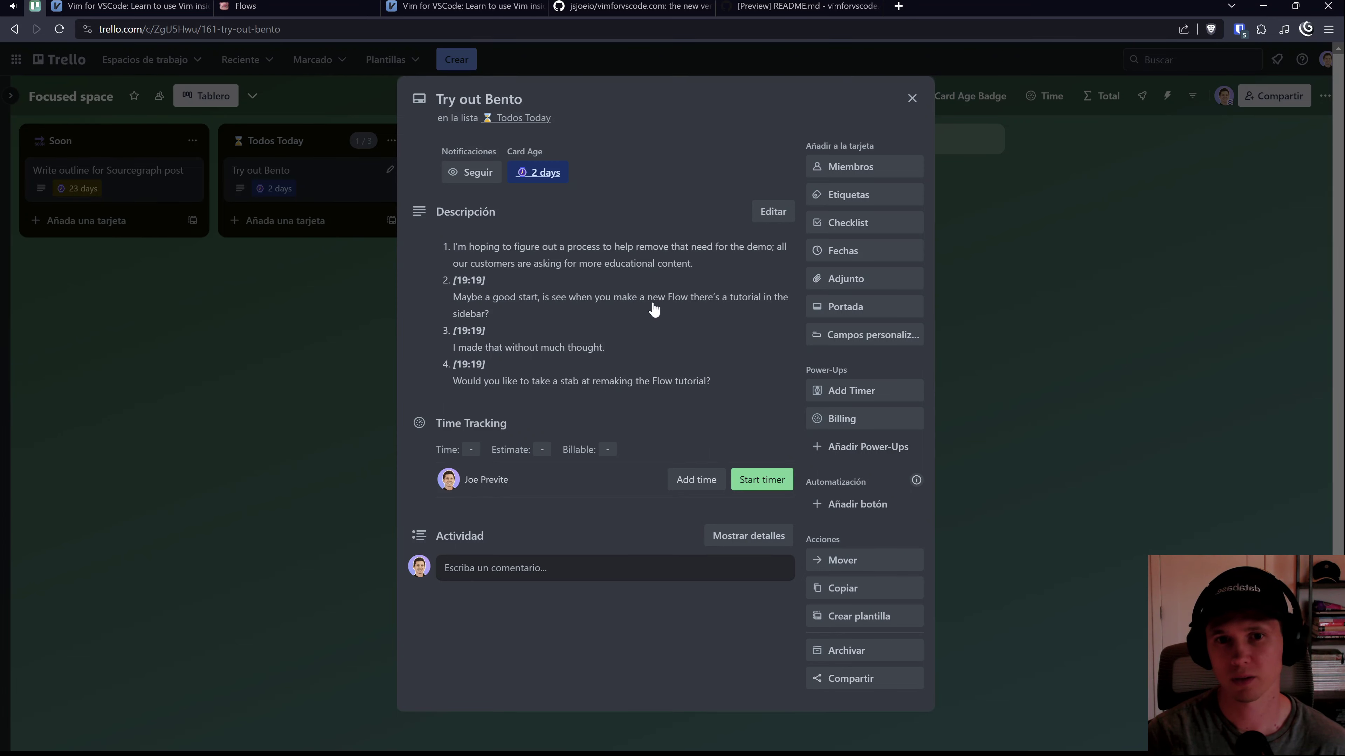
pyautogui.click(159, 6)
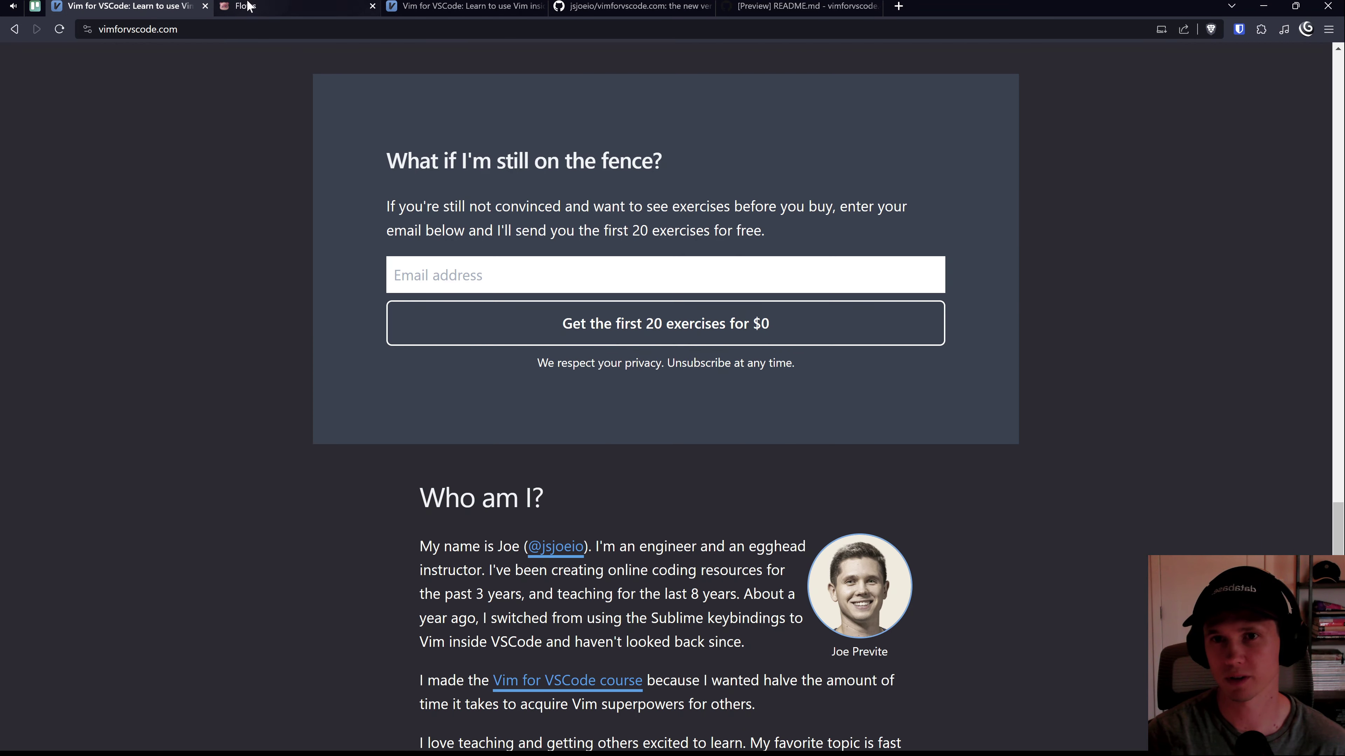
pyautogui.click(309, 4)
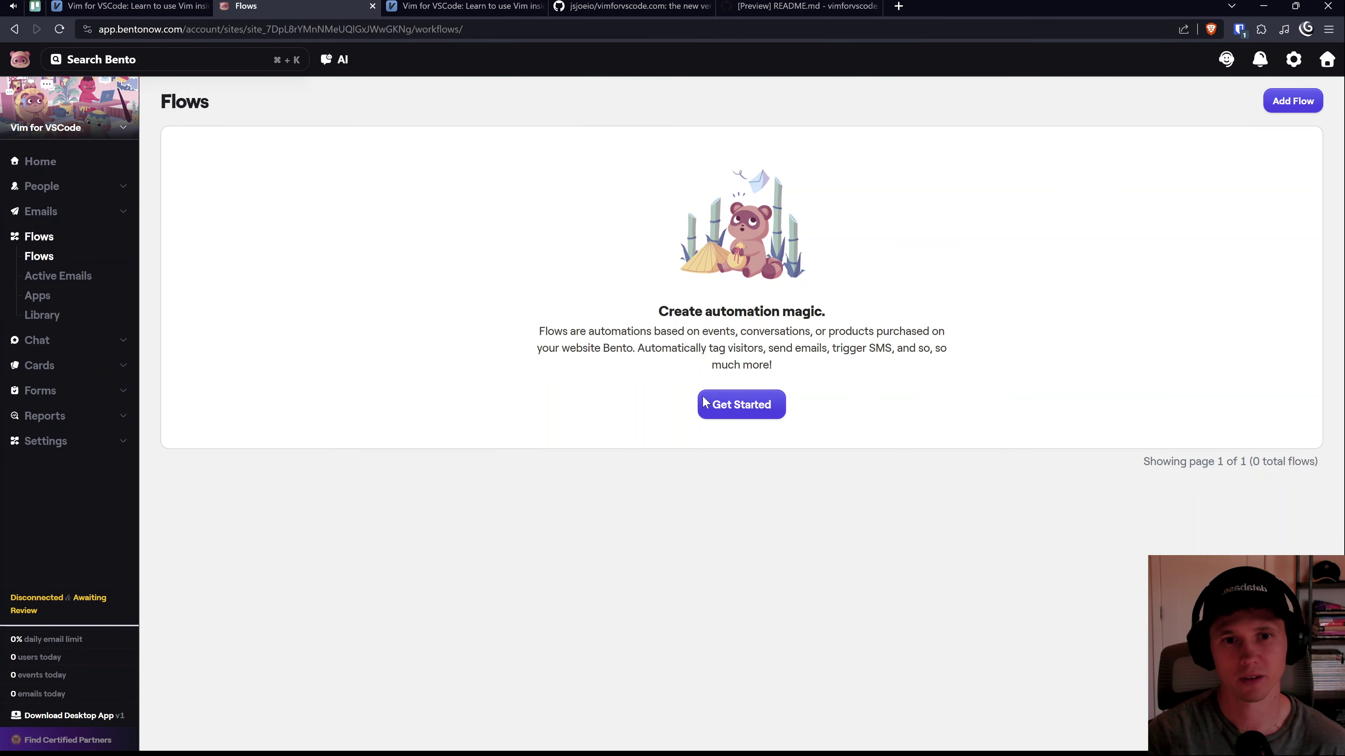
# Step: Browse the onboarding home, All Users list and Flows page, then go to the vimforvscode.com tab
pyautogui.click(34, 161)
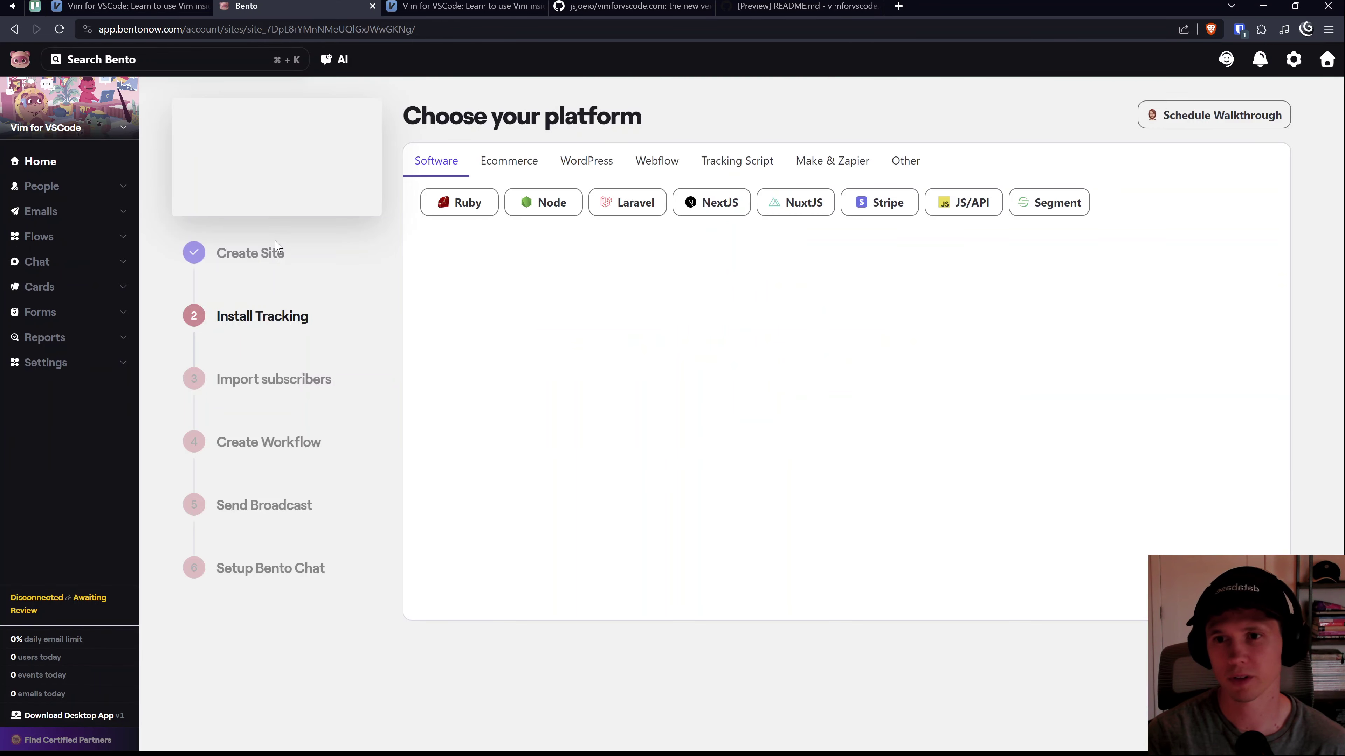
pyautogui.click(291, 382)
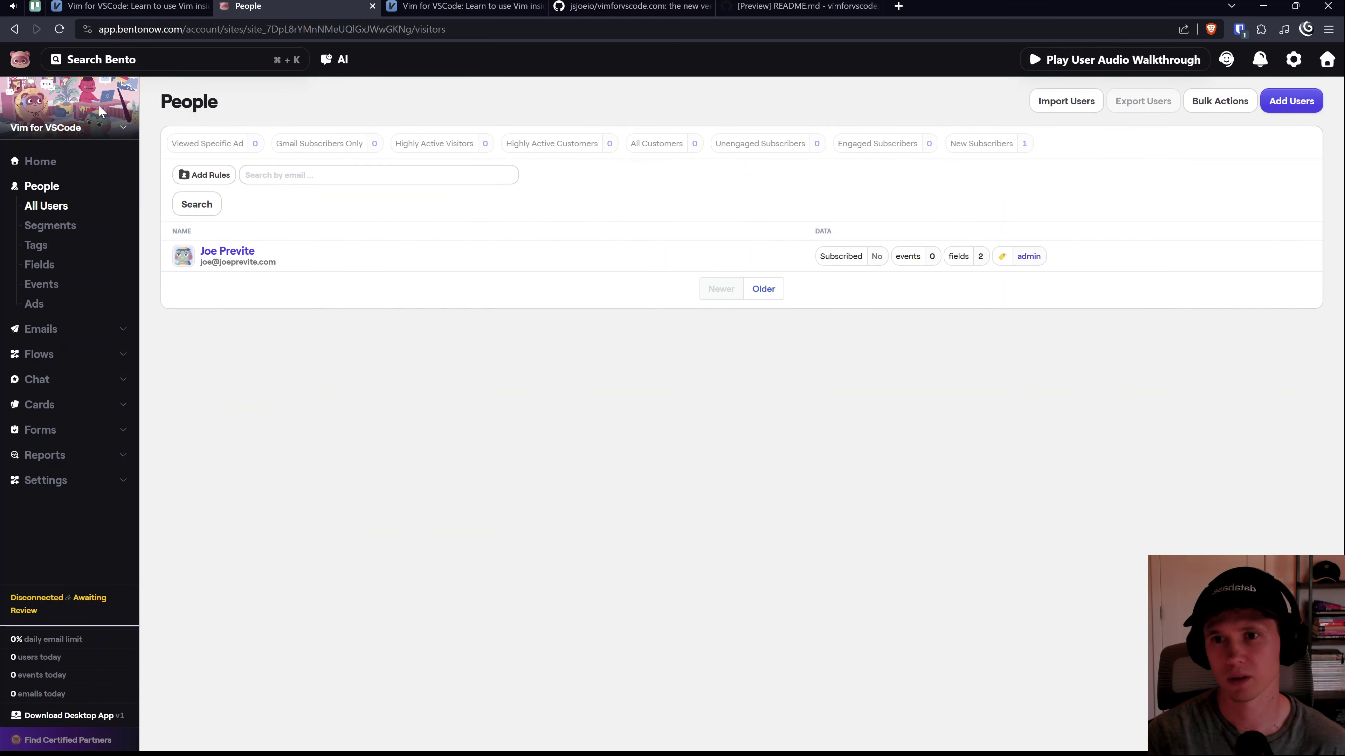
pyautogui.click(14, 28)
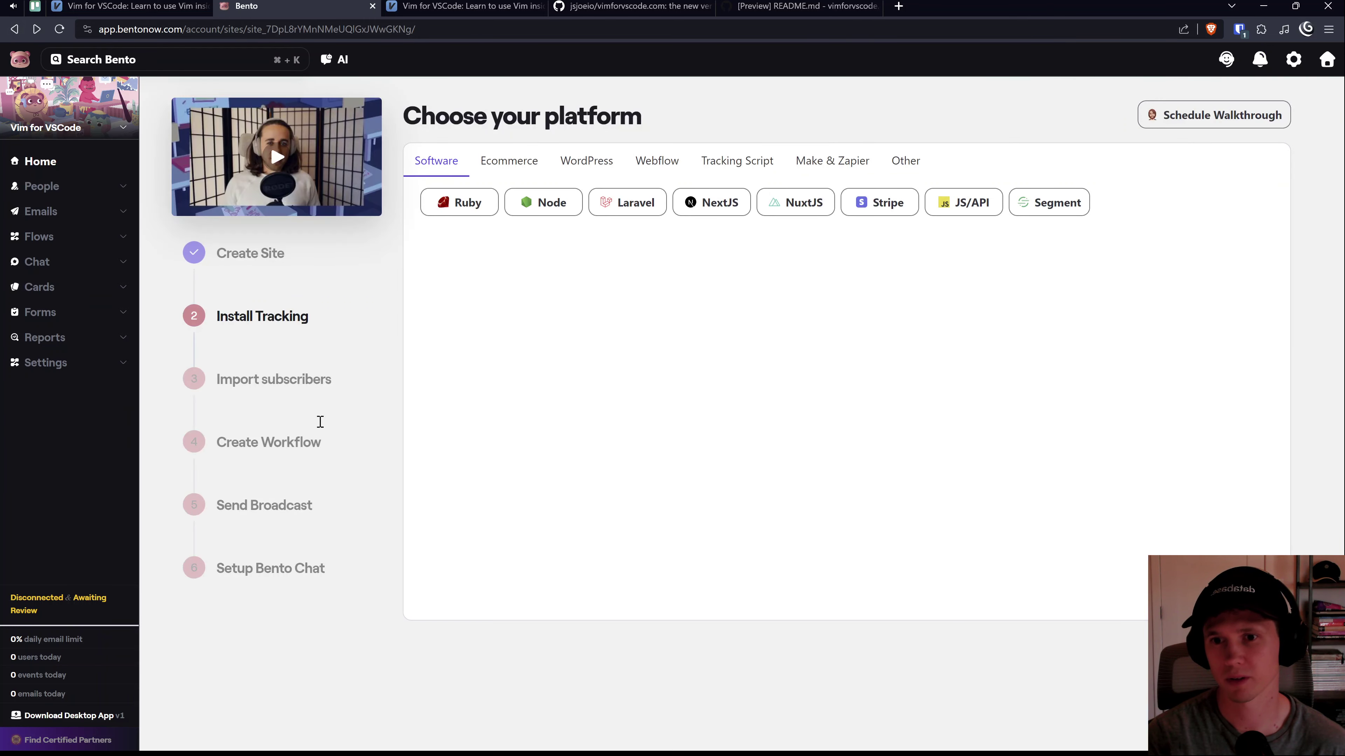
pyautogui.click(283, 439)
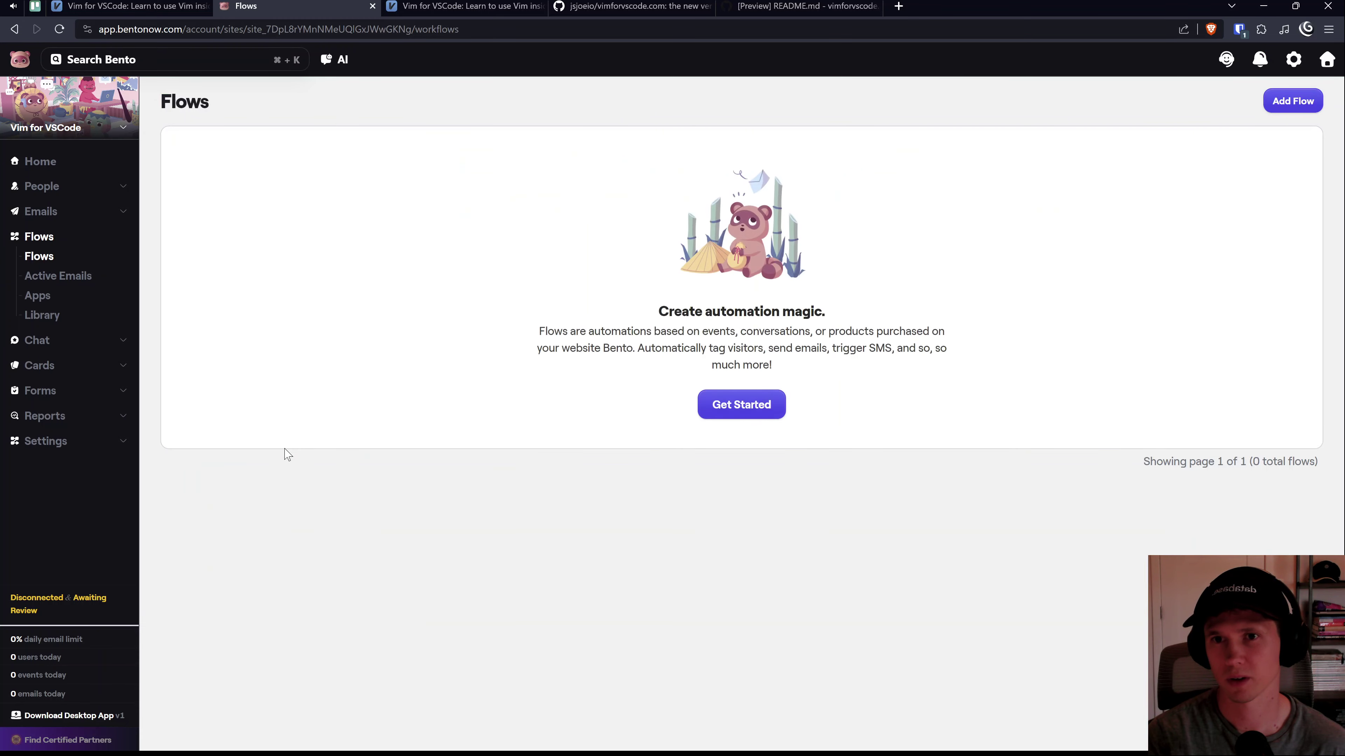
pyautogui.click(14, 28)
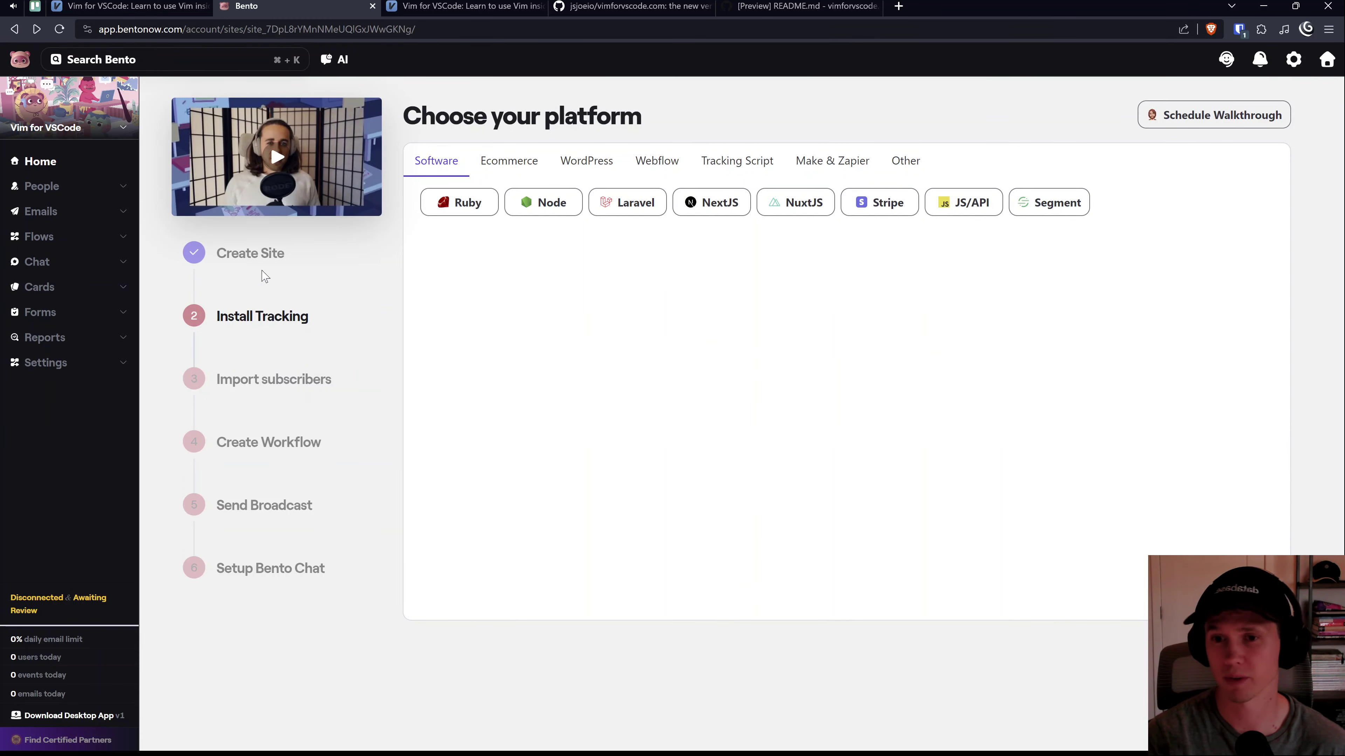
pyautogui.click(460, 6)
# Step: In Codespaces, open a new bash terminal on branch add-bento, close the README preview, and open Search
pyautogui.click(695, 4)
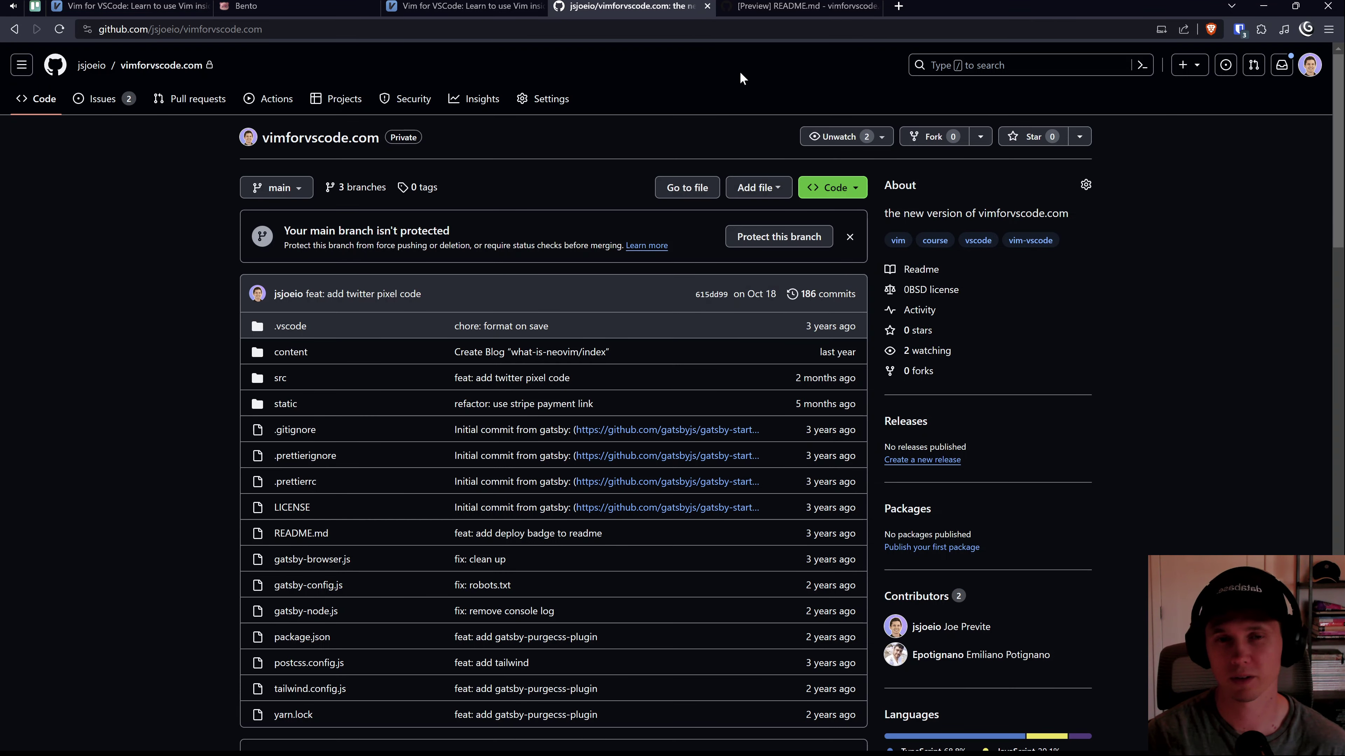
pyautogui.click(773, 6)
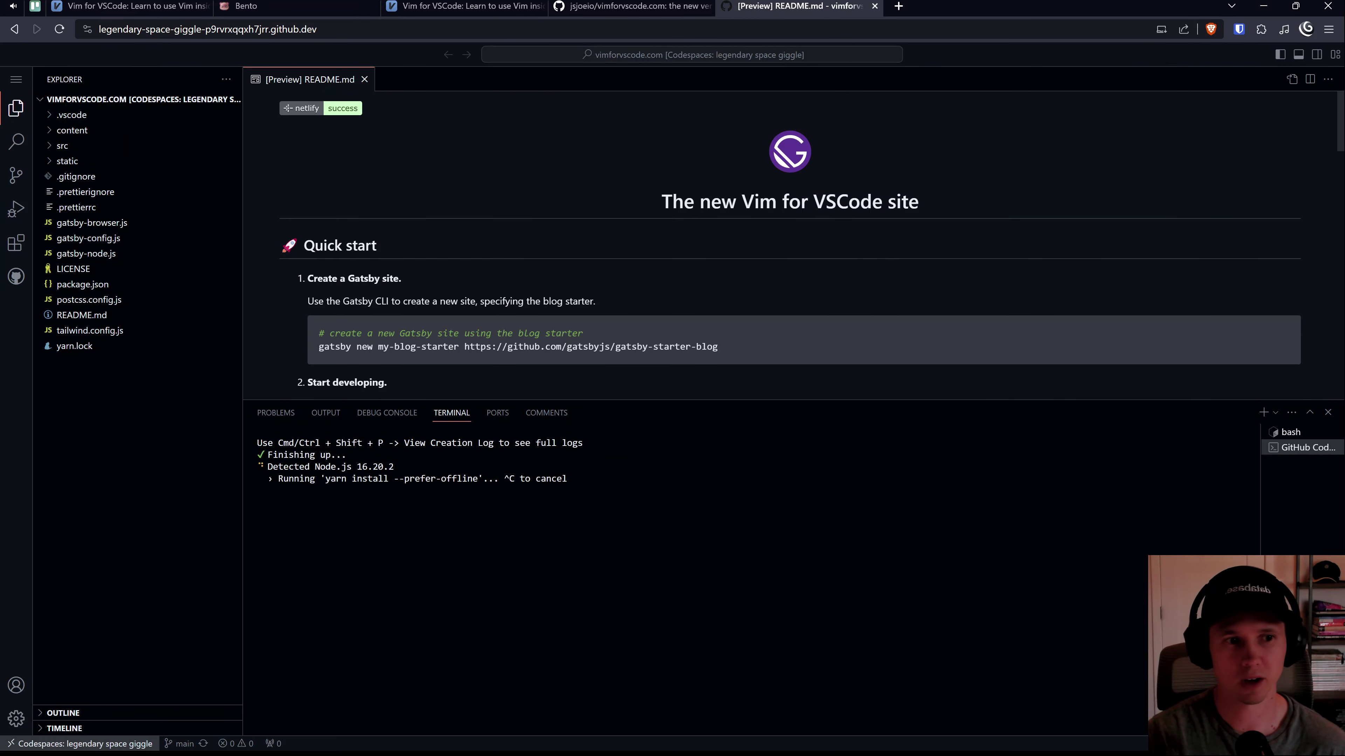
pyautogui.click(1263, 413)
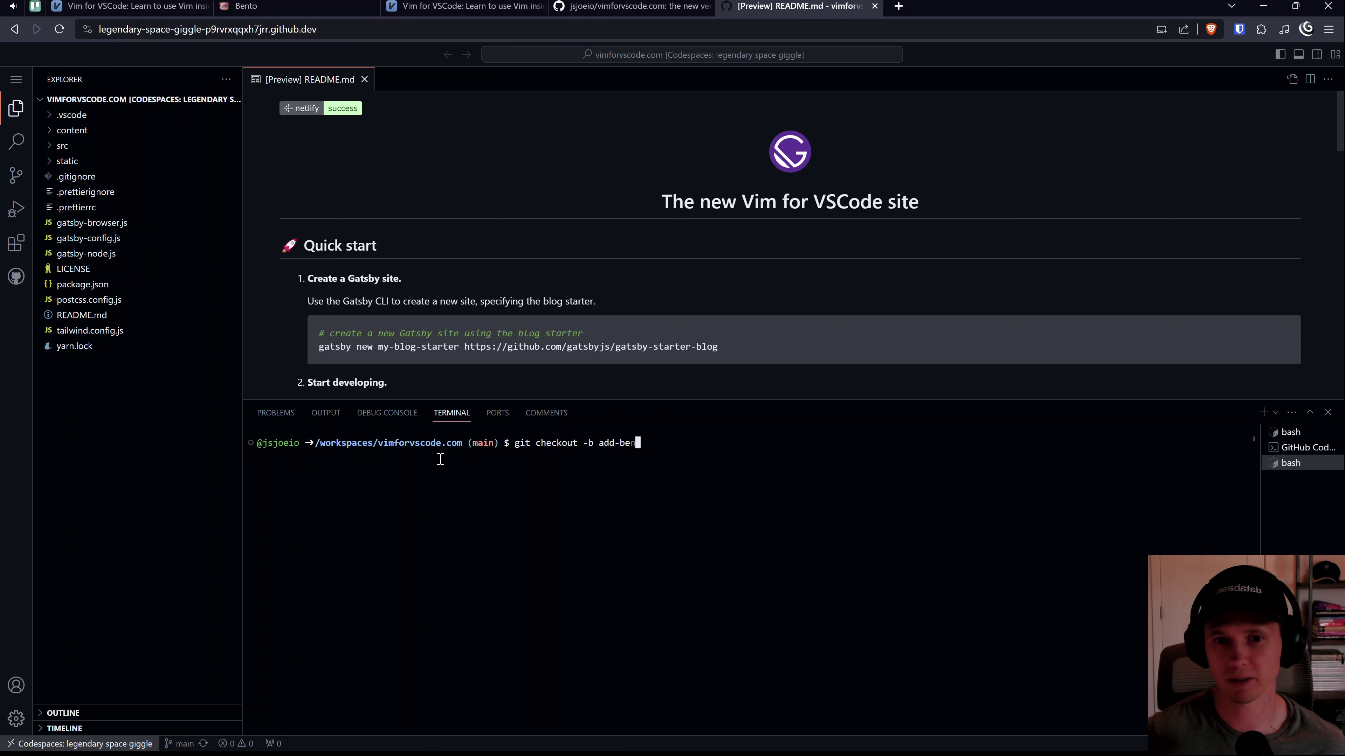
pyautogui.click(365, 79)
pyautogui.click(16, 140)
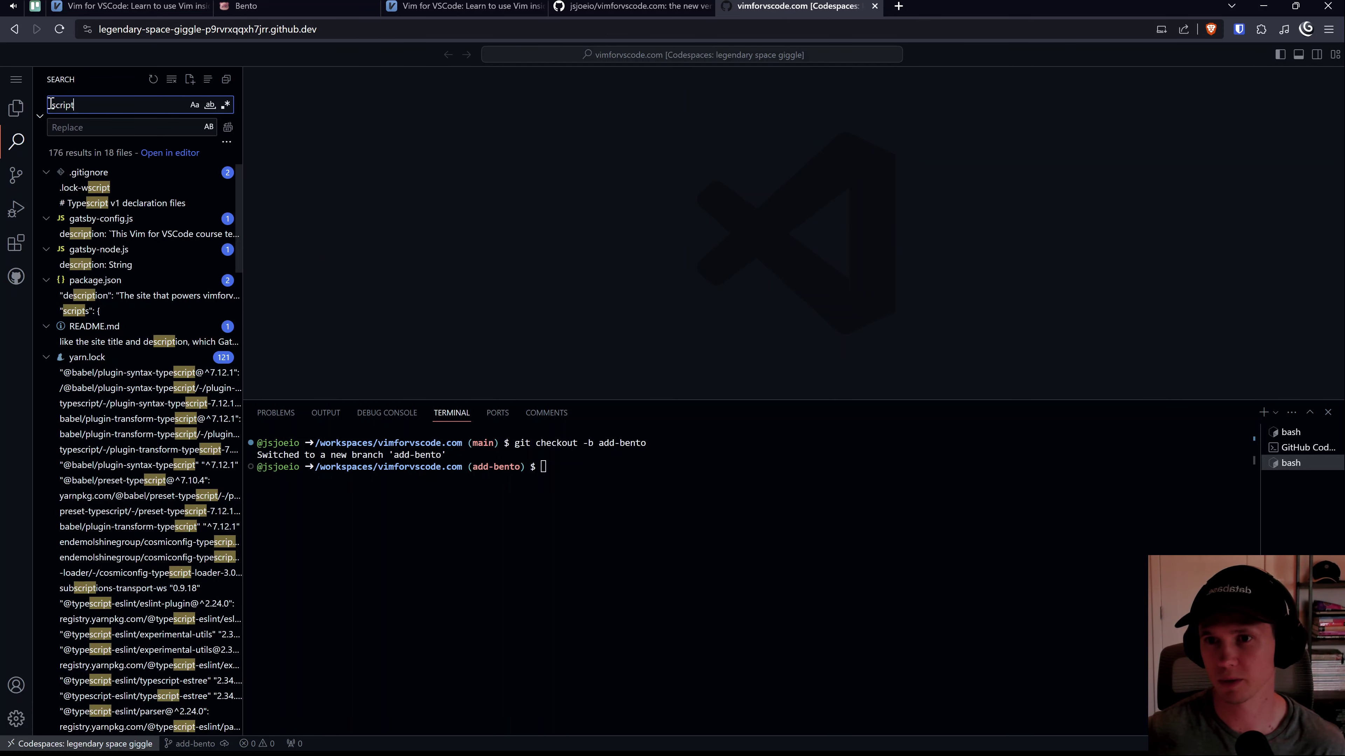
# Step: Search for '<script' and open the match in appTracking/index.tsx
pyautogui.write('scr')
pyautogui.press('BackSpace')
pyautogui.press('BackSpace')
pyautogui.press('BackSpace')
pyautogui.write('<sc')
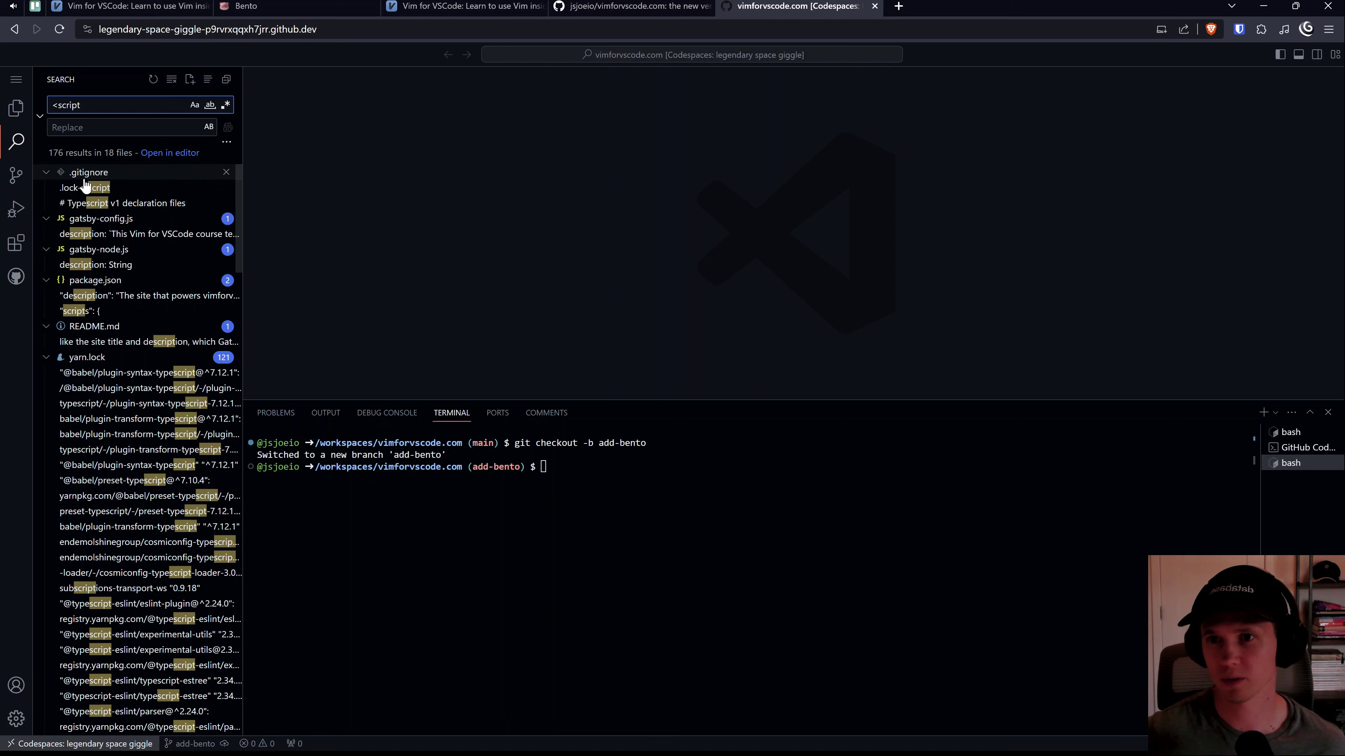
pyautogui.click(124, 221)
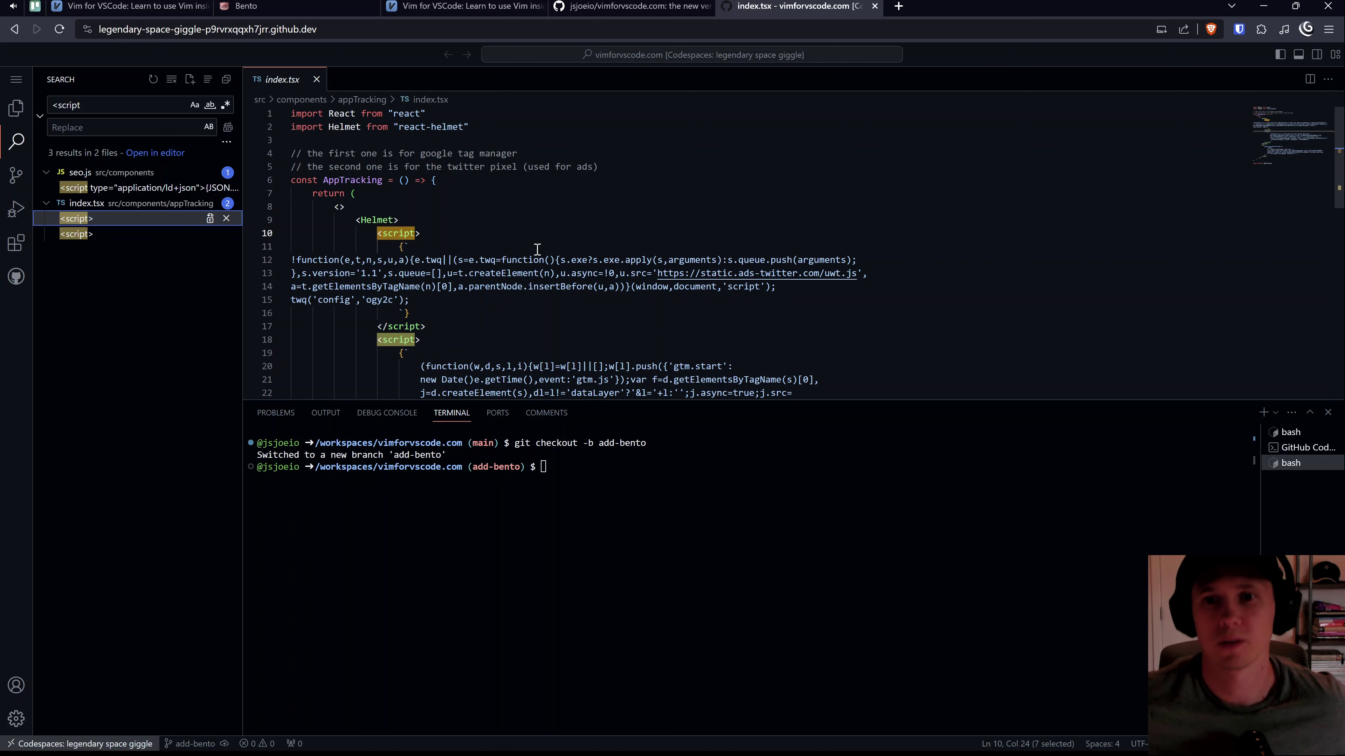
pyautogui.scroll(-5, 539, 249)
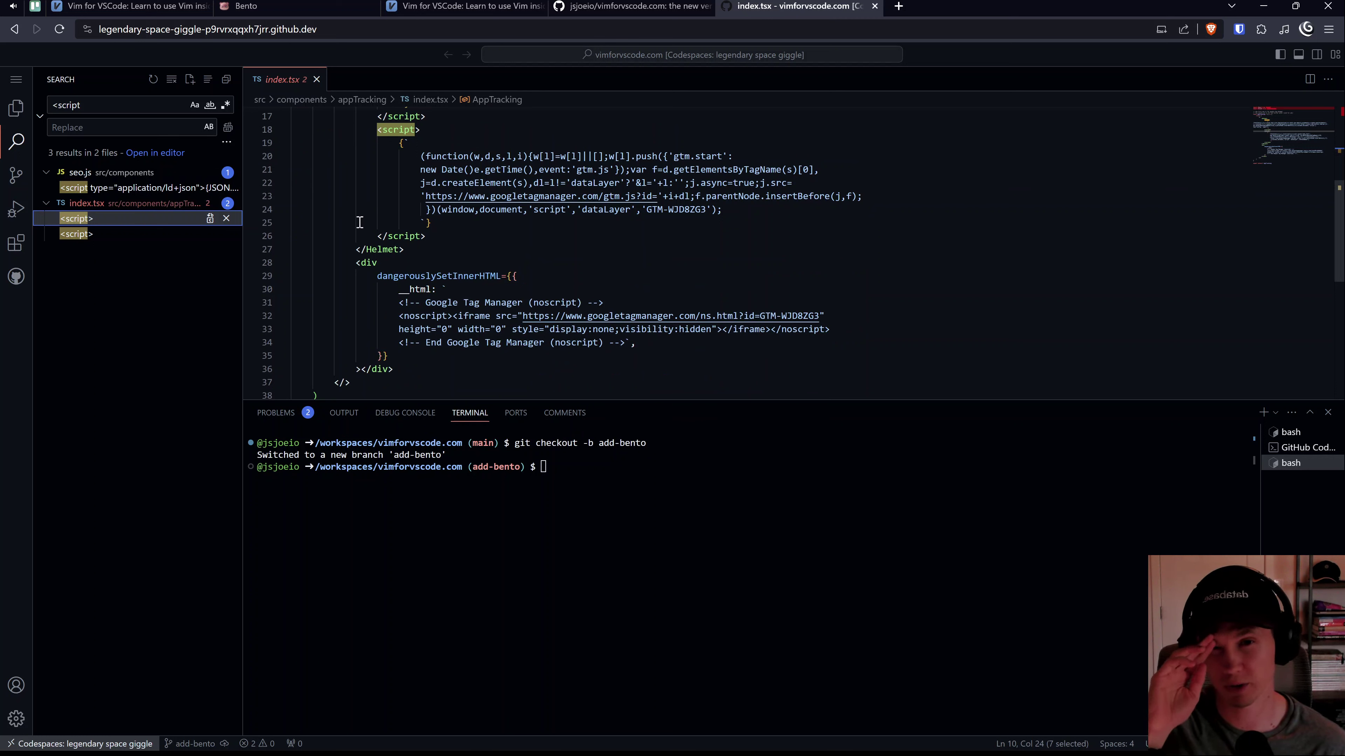
pyautogui.click(414, 235)
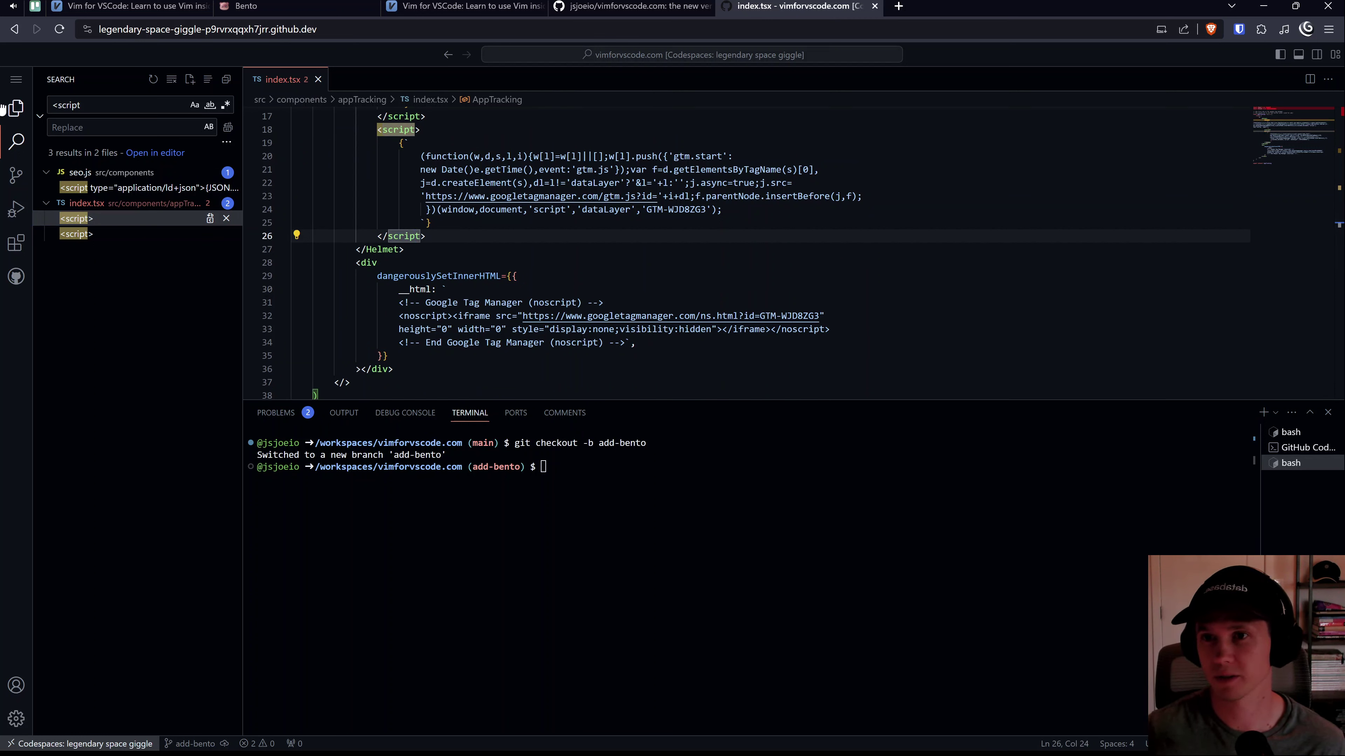
# Step: Create a new file bento.tsx in the components folder
pyautogui.click(14, 110)
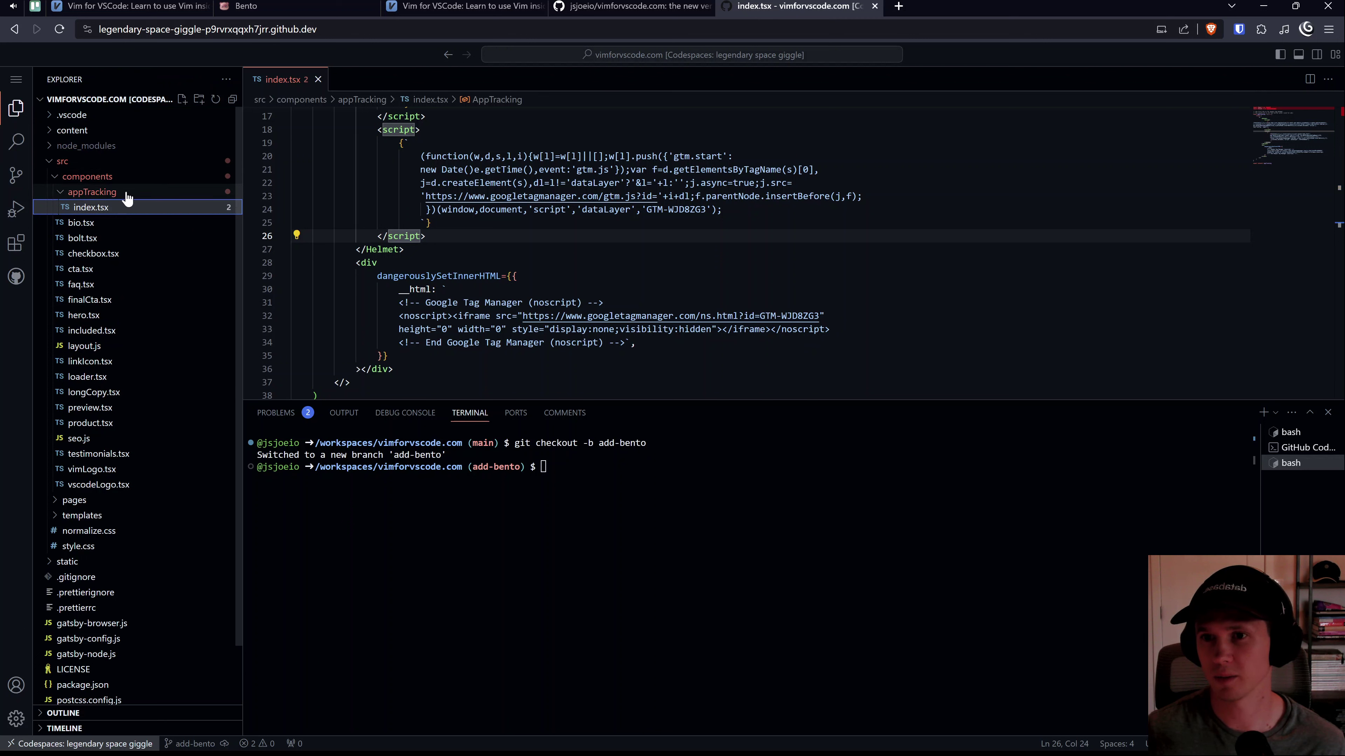
pyautogui.click(110, 194)
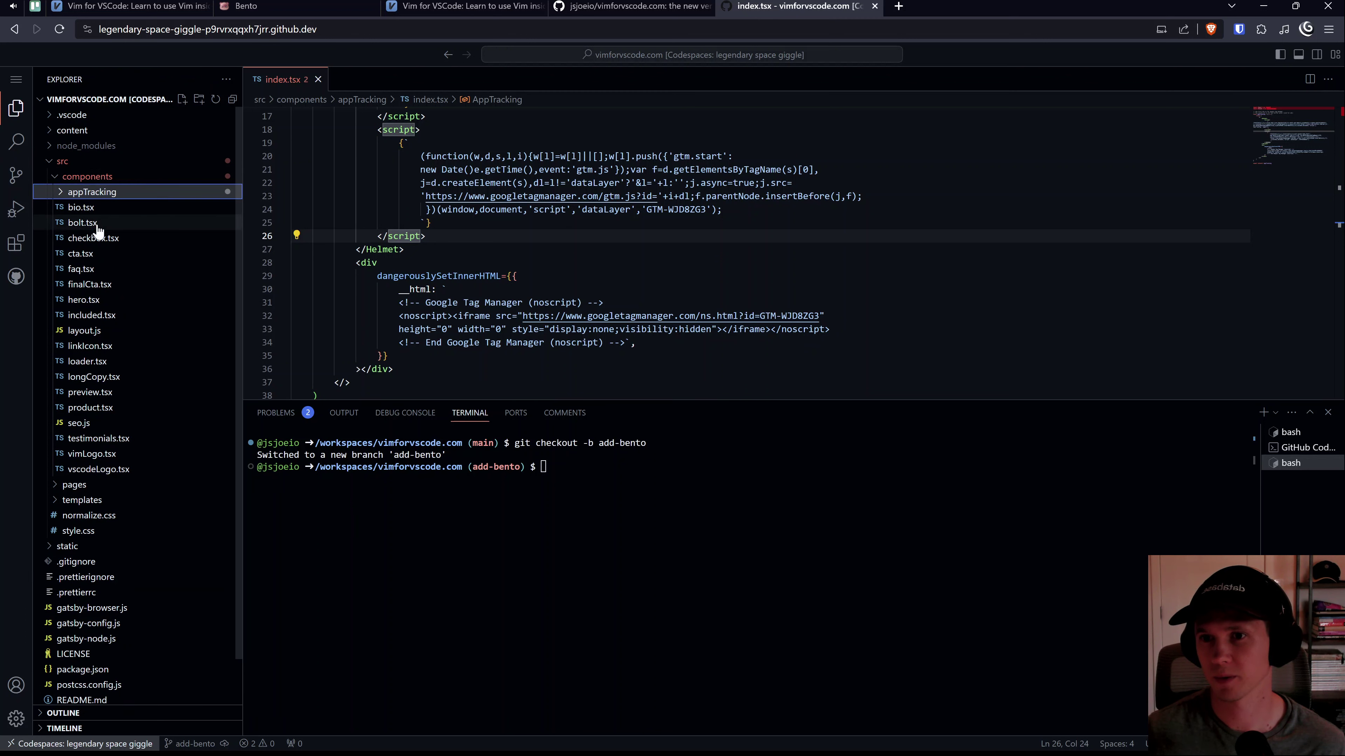
pyautogui.click(105, 208)
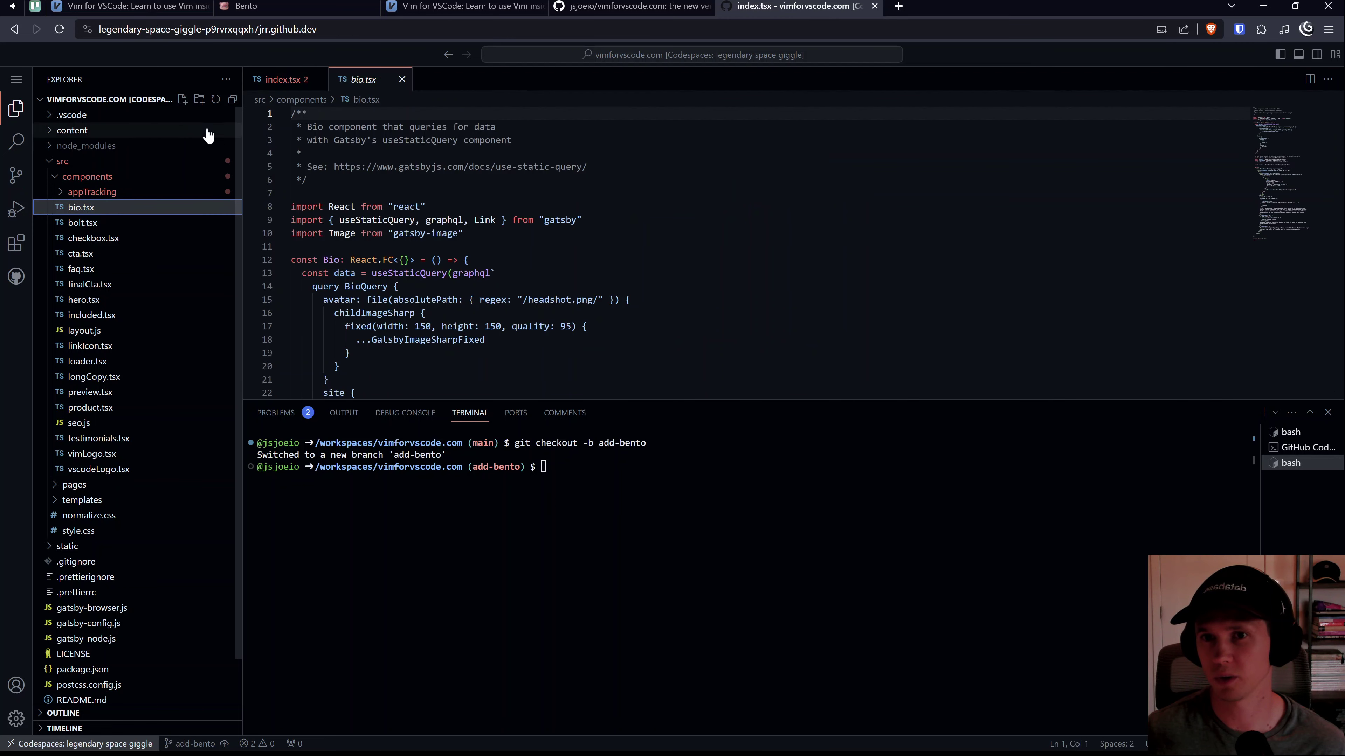
pyautogui.click(180, 101)
pyautogui.write('bento')
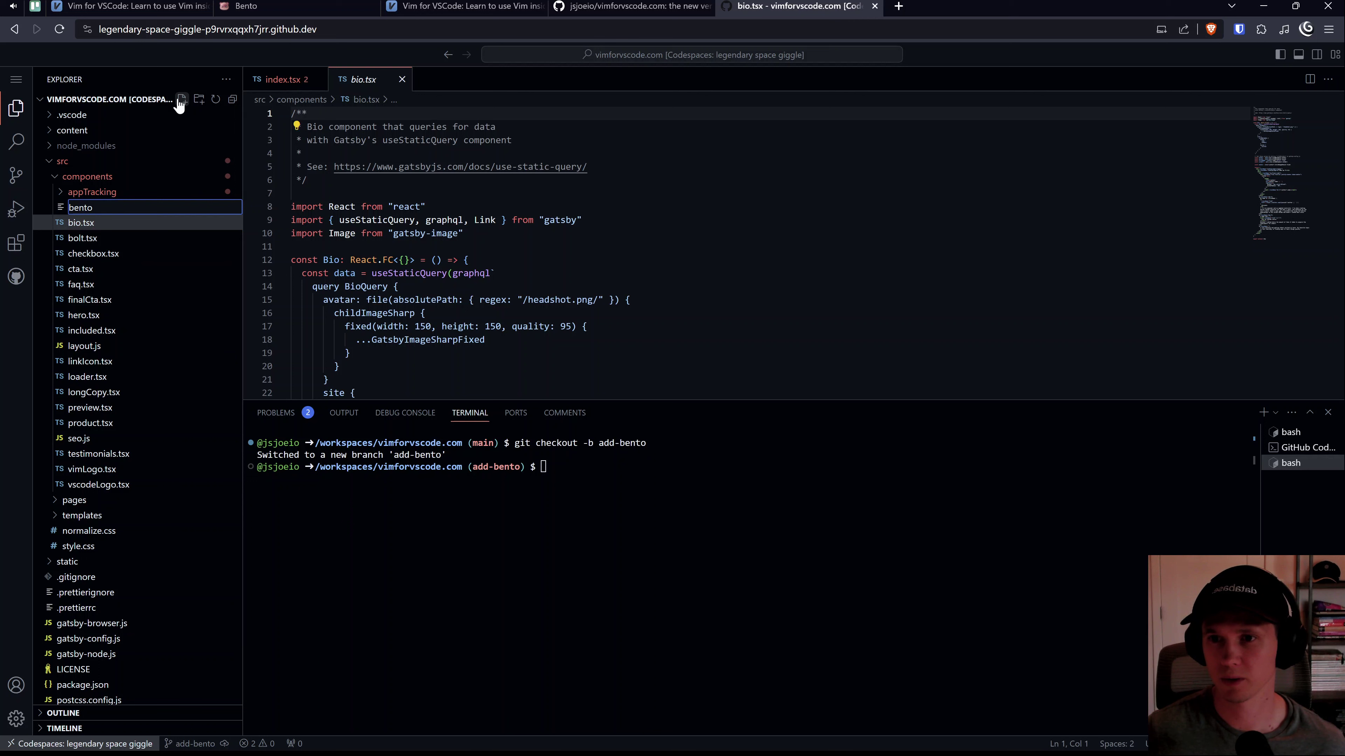
pyautogui.write('.tsx')
pyautogui.press('Return')
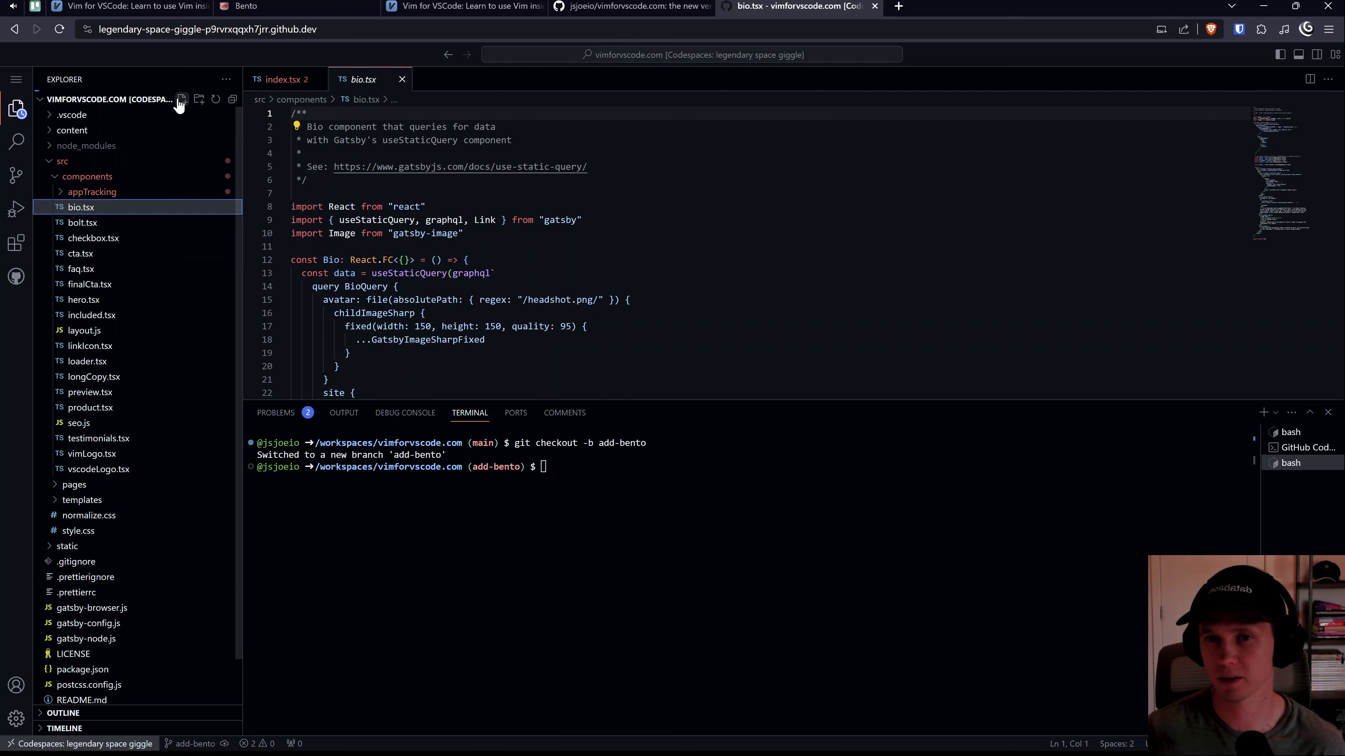
# Step: Copy all of index.tsx's code into the empty bento.tsx
pyautogui.click(103, 193)
pyautogui.click(282, 79)
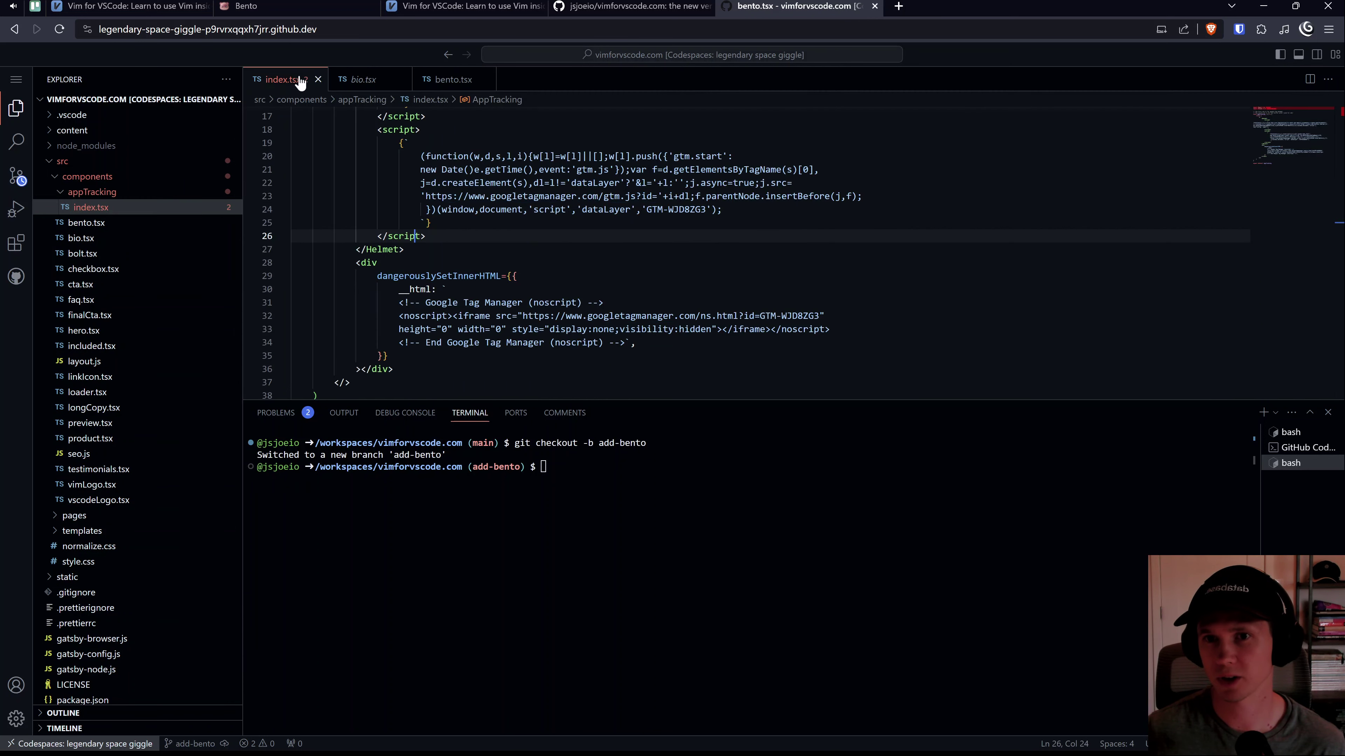
pyautogui.hotkey('ctrl', 'a')
pyautogui.hotkey('ctrl', 'c')
pyautogui.click(450, 79)
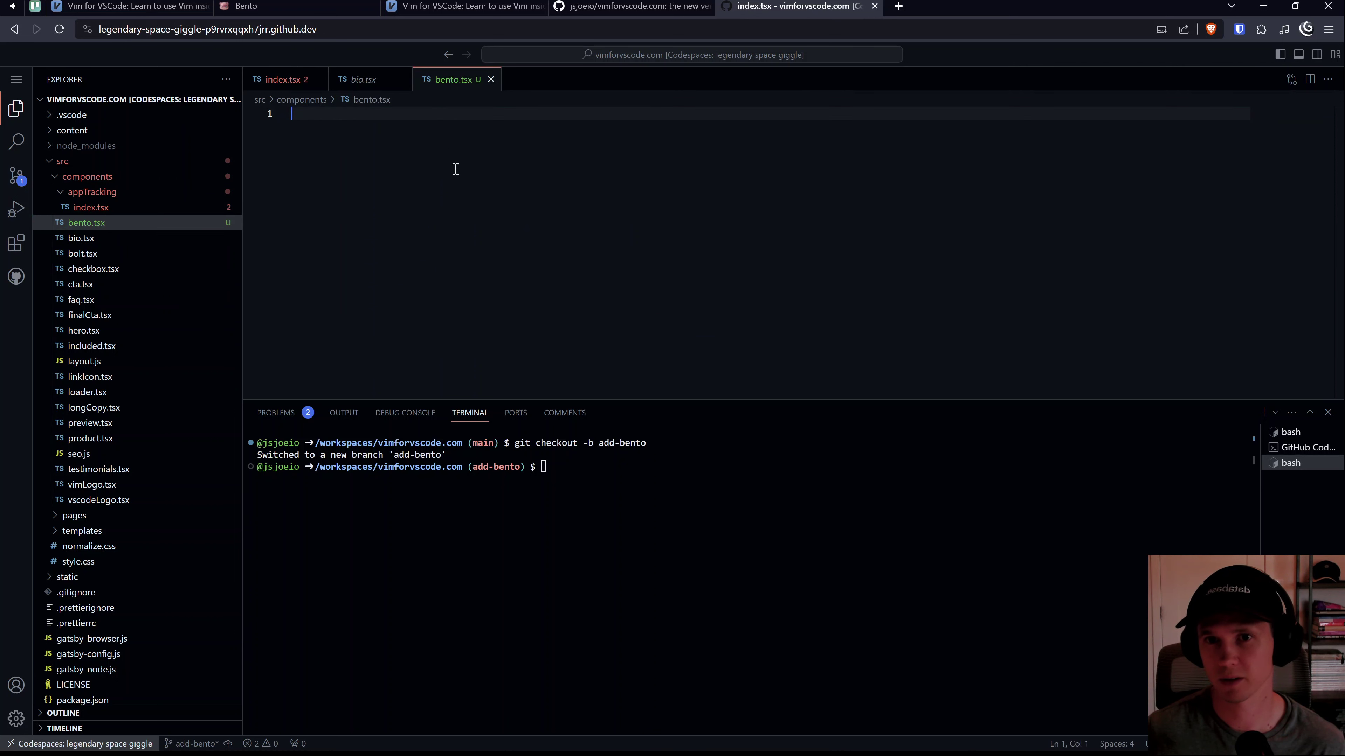
pyautogui.hotkey('ctrl', 'v')
# Step: Install the Vim (vscodevim) extension through Extensions: Install Extensions, then close its page
pyautogui.hotkey('ctrl', 'shift', 'p')
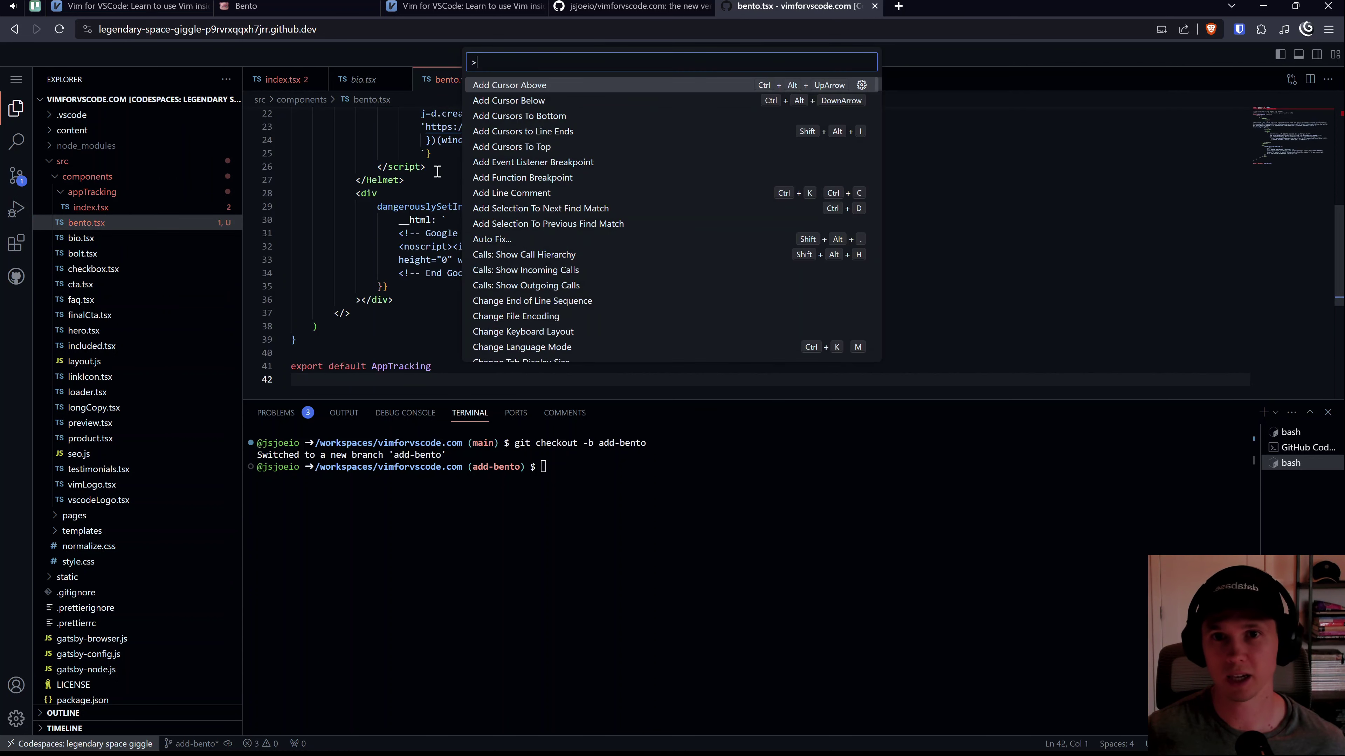
pyautogui.write('install exten')
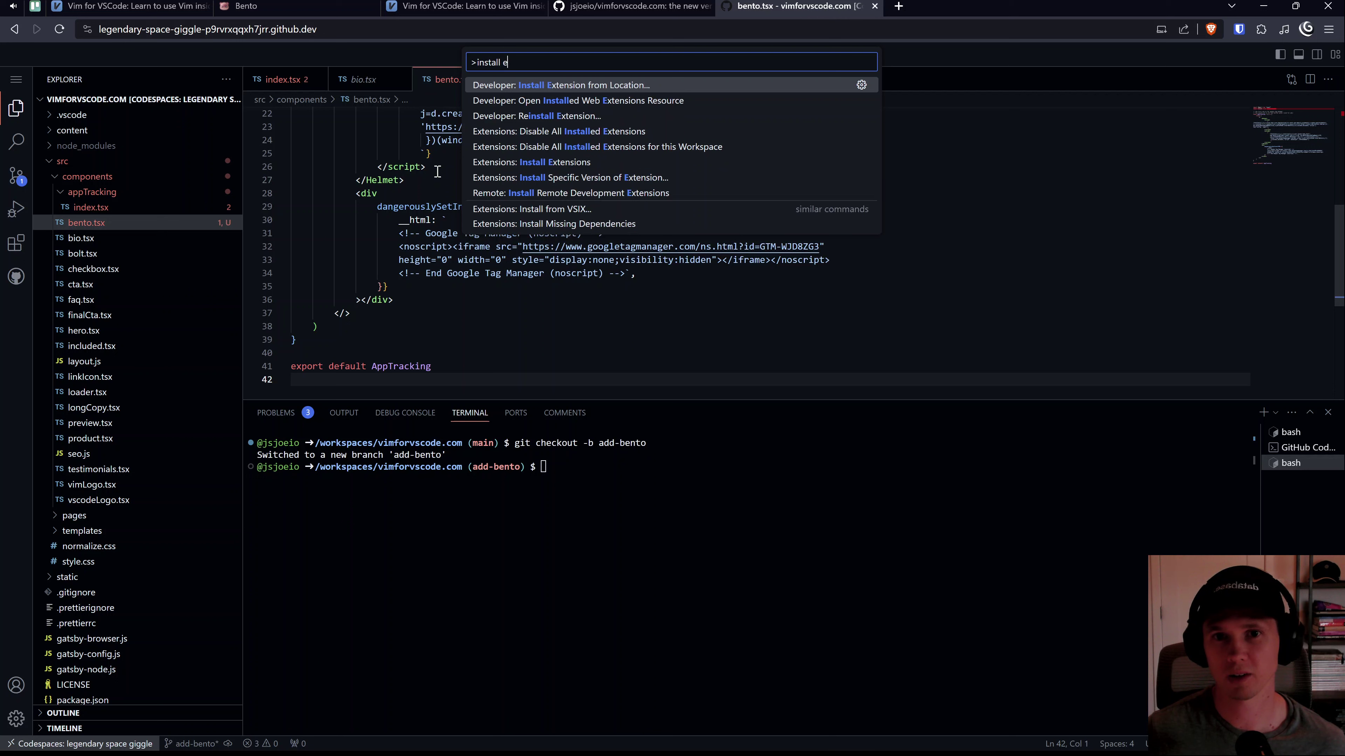
pyautogui.press('Down')
pyautogui.press('Down')
pyautogui.press('Down')
pyautogui.press('Down')
pyautogui.press('Down')
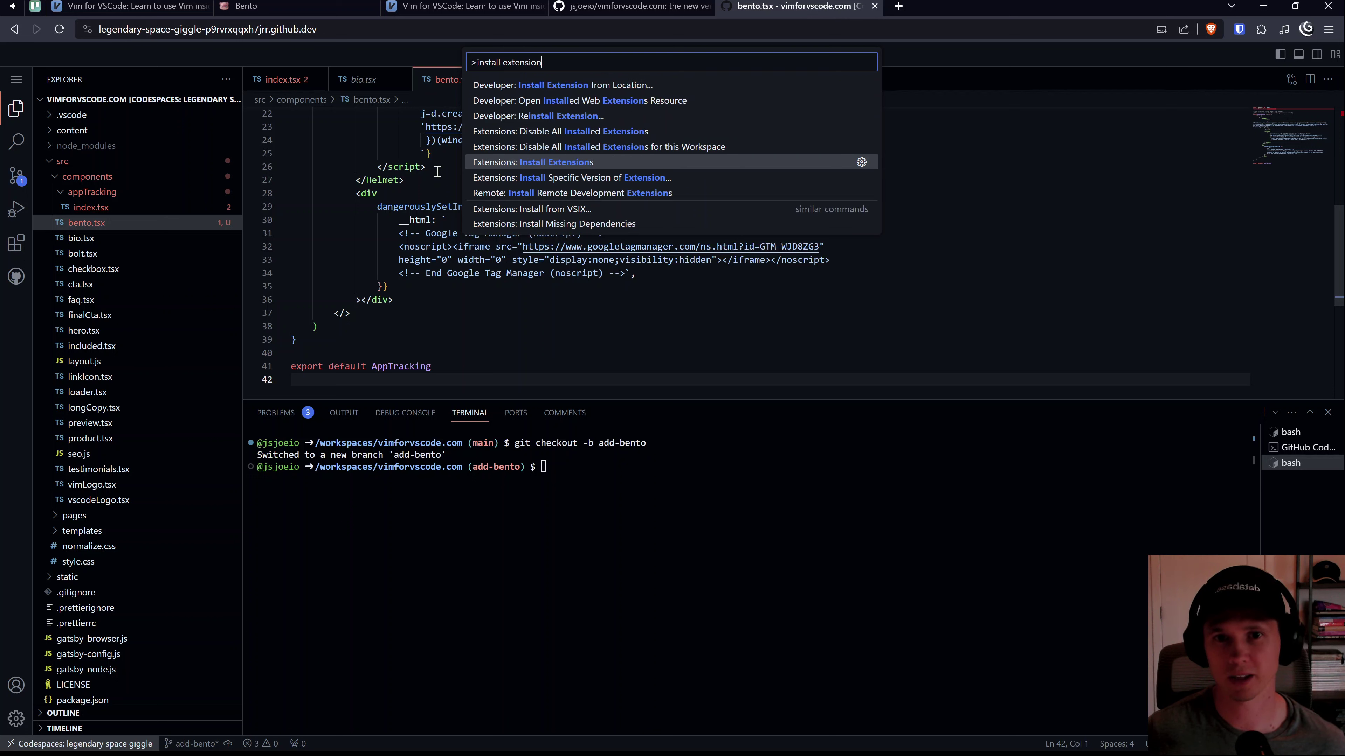
pyautogui.press('Return')
pyautogui.write('vim')
pyautogui.scroll(-2, 370, 191)
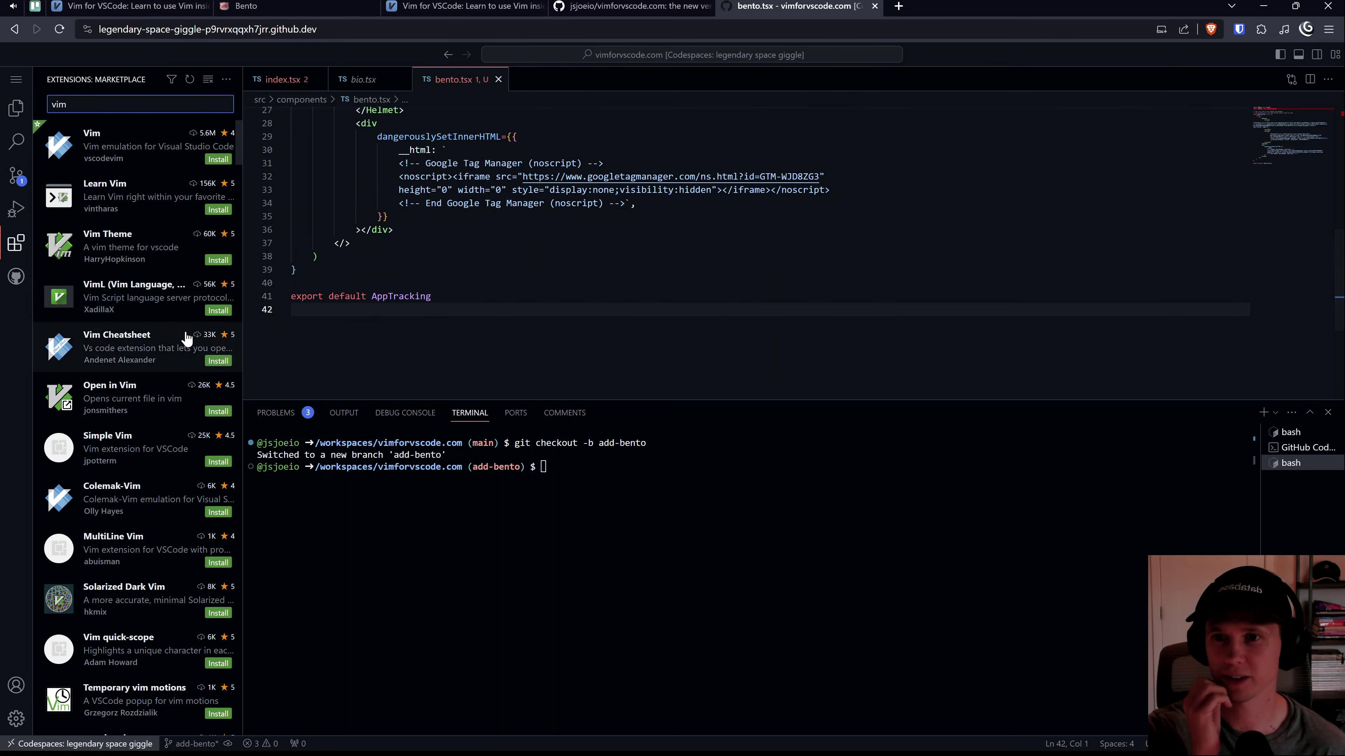
pyautogui.click(218, 159)
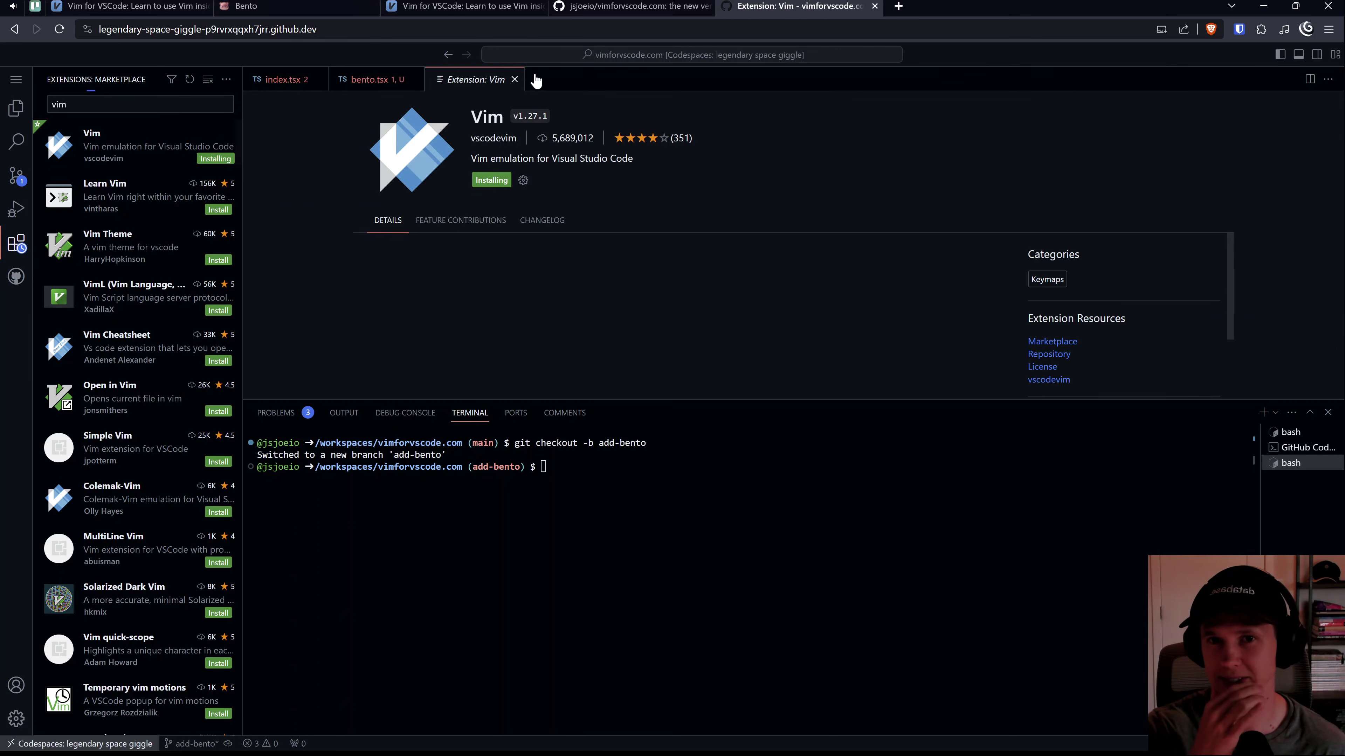
pyautogui.click(514, 80)
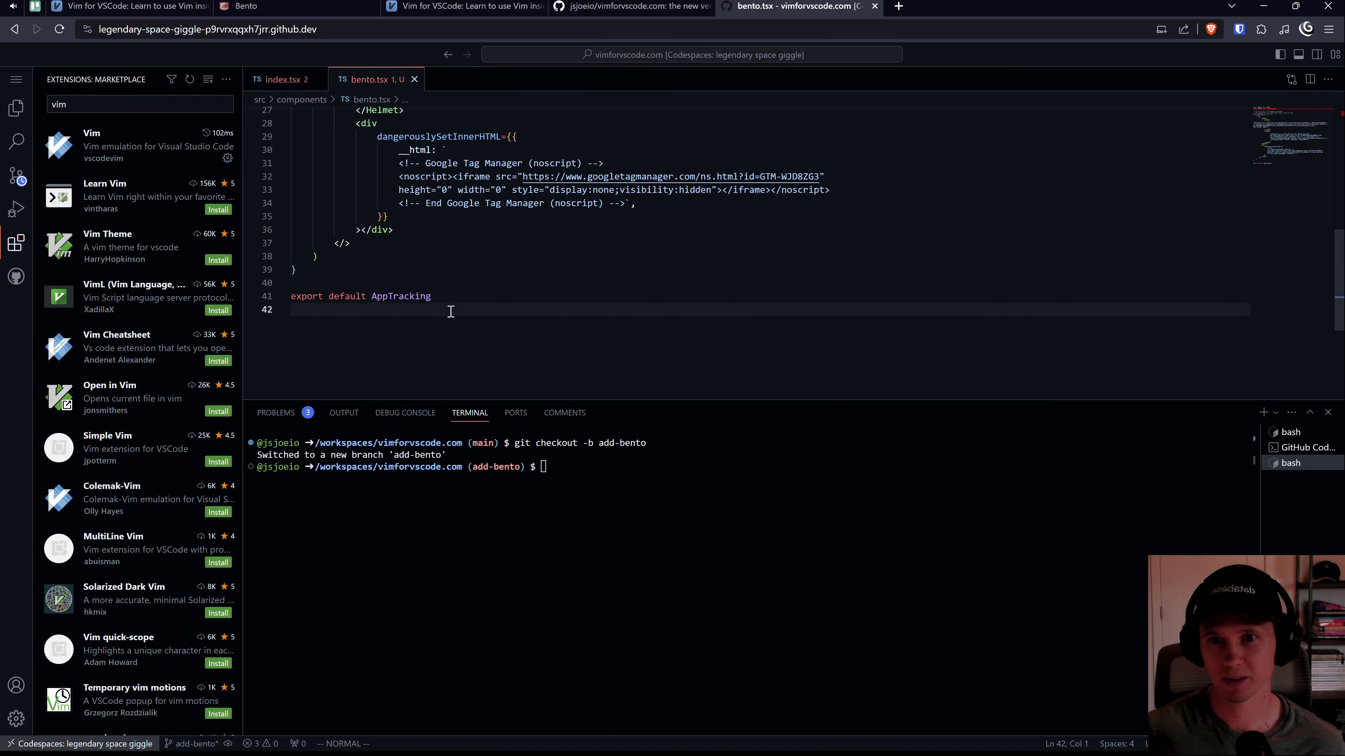
# Step: Replace the two top comments in bento.tsx with a 'used for email marketing with Bento' comment
pyautogui.moveTo(677, 401); pyautogui.dragTo(677, 554)
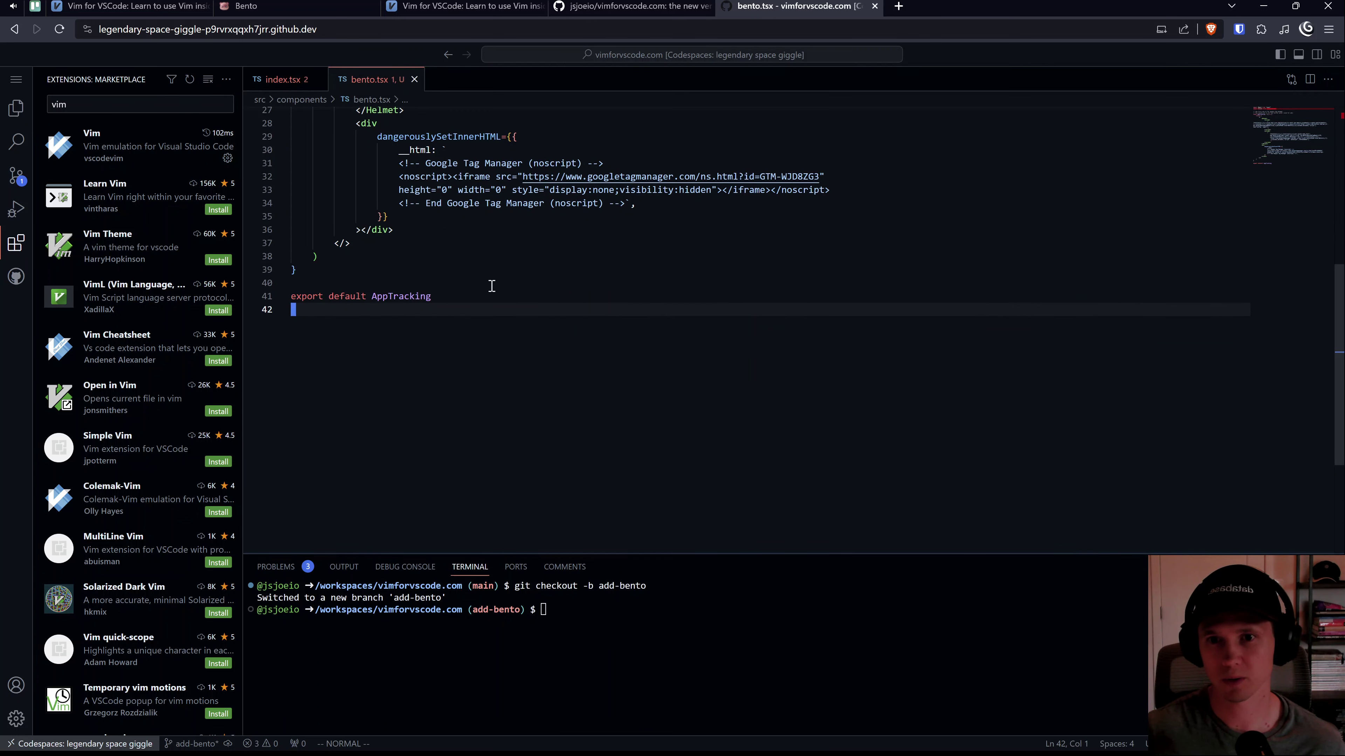
pyautogui.scroll(9, 473, 246)
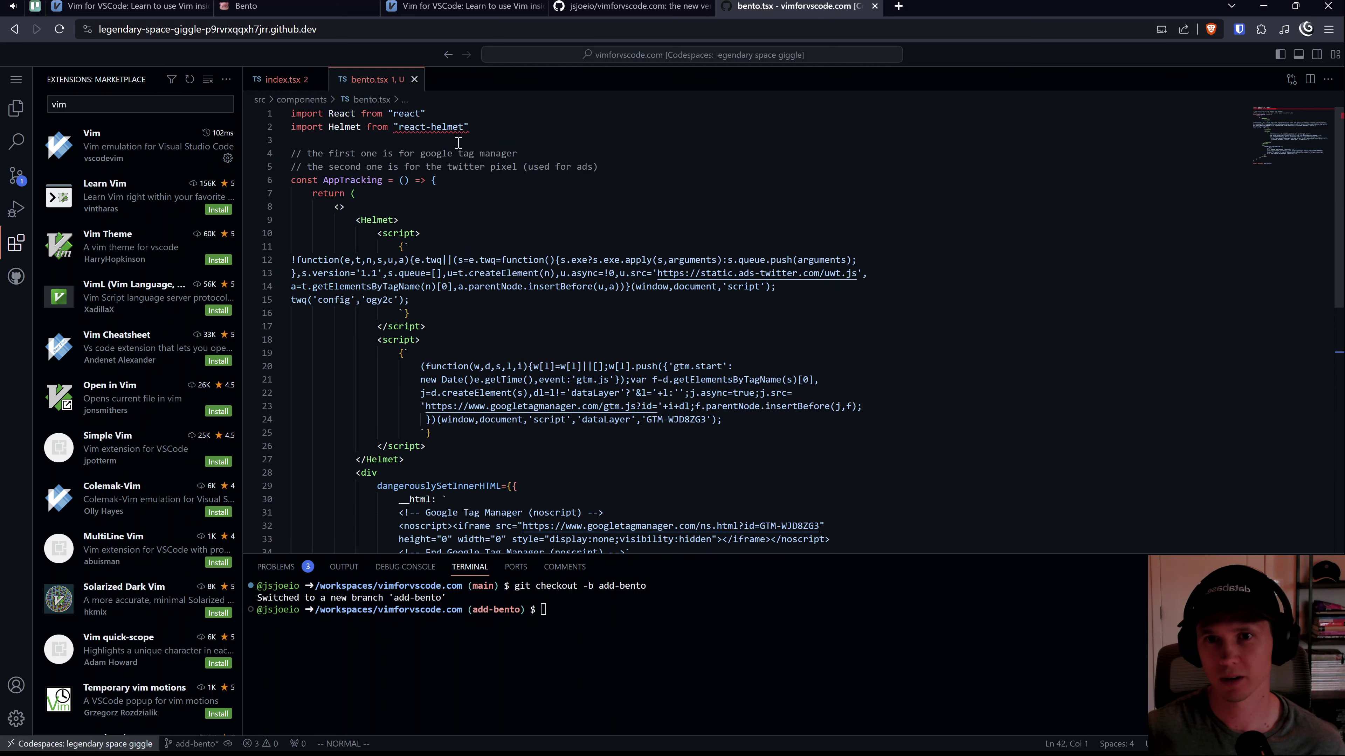
pyautogui.moveTo(422, 164); pyautogui.dragTo(389, 180)
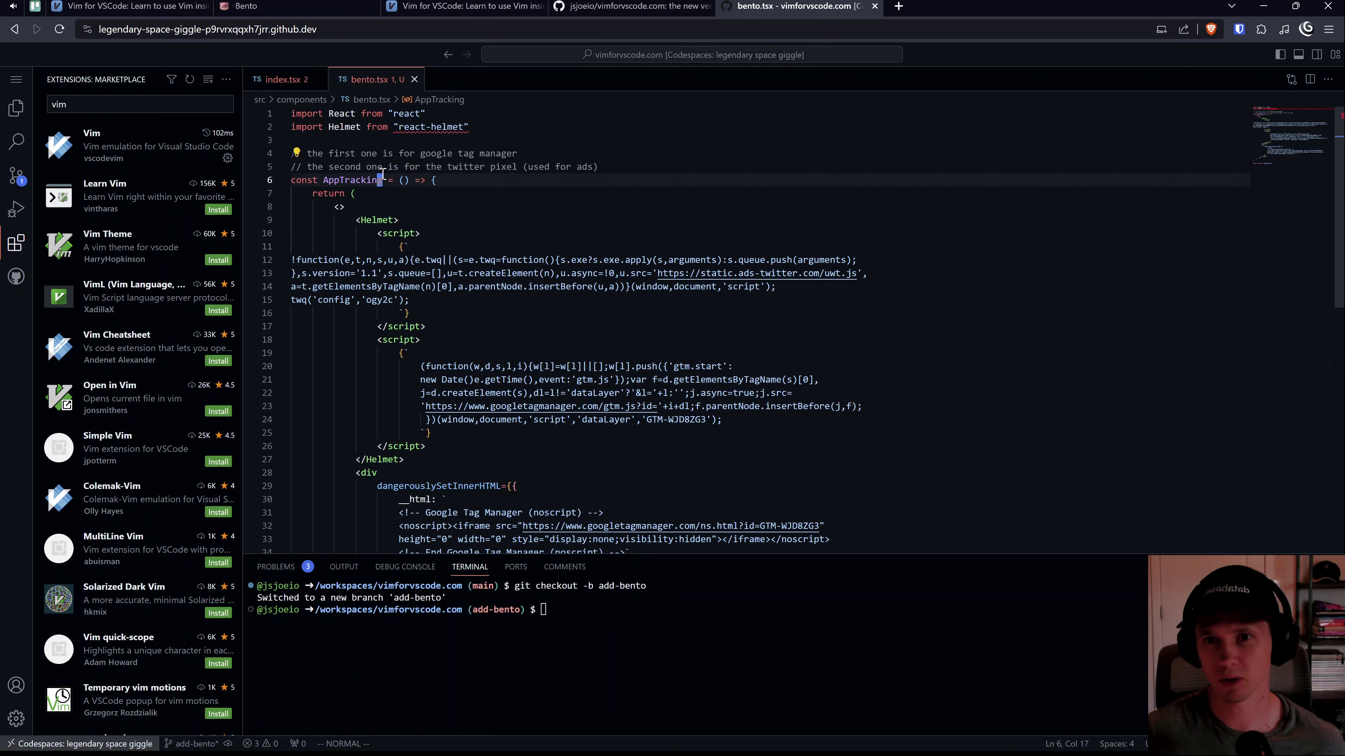
pyautogui.click(384, 171)
pyautogui.press('k')
pyautogui.write('jVkdko/')
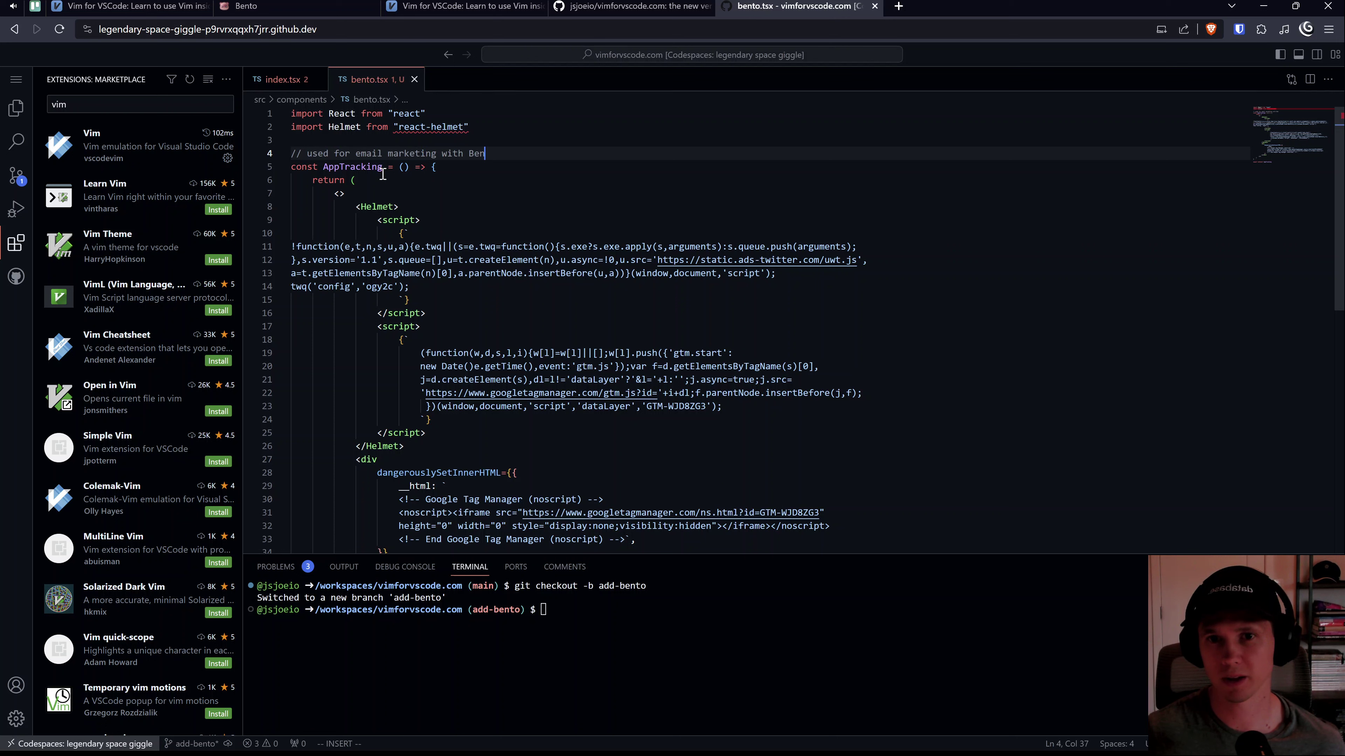
pyautogui.press('Escape')
# Step: Rename AppTracking to Bento in the component declaration and the export line
pyautogui.press('j')
pyautogui.press('b')
pyautogui.press('b')
pyautogui.press('b')
pyautogui.press('b')
pyautogui.write('cwBento')
pyautogui.press('Escape')
pyautogui.hotkey('shift', 'g')
pyautogui.press('k')
pyautogui.press('w')
pyautogui.press('w')
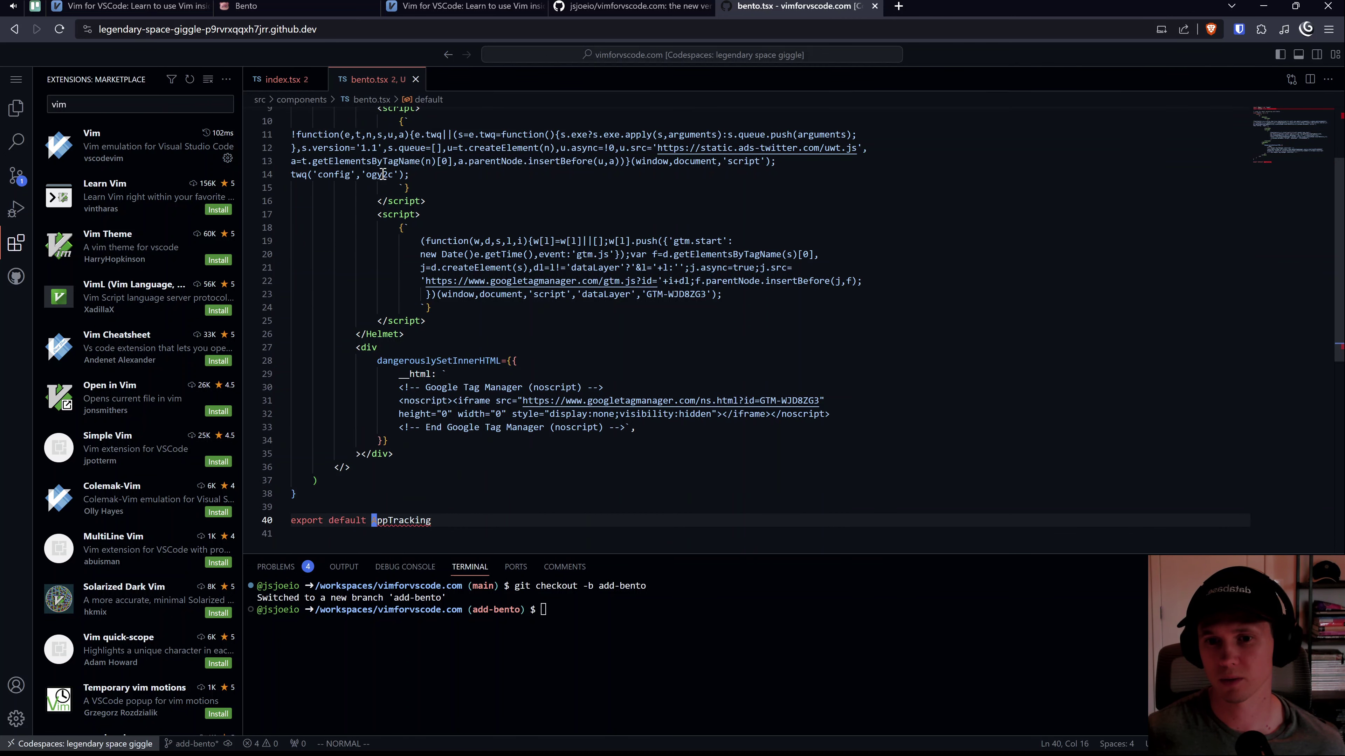
pyautogui.press('c')
pyautogui.press('w')
pyautogui.scroll(-1, 382, 175)
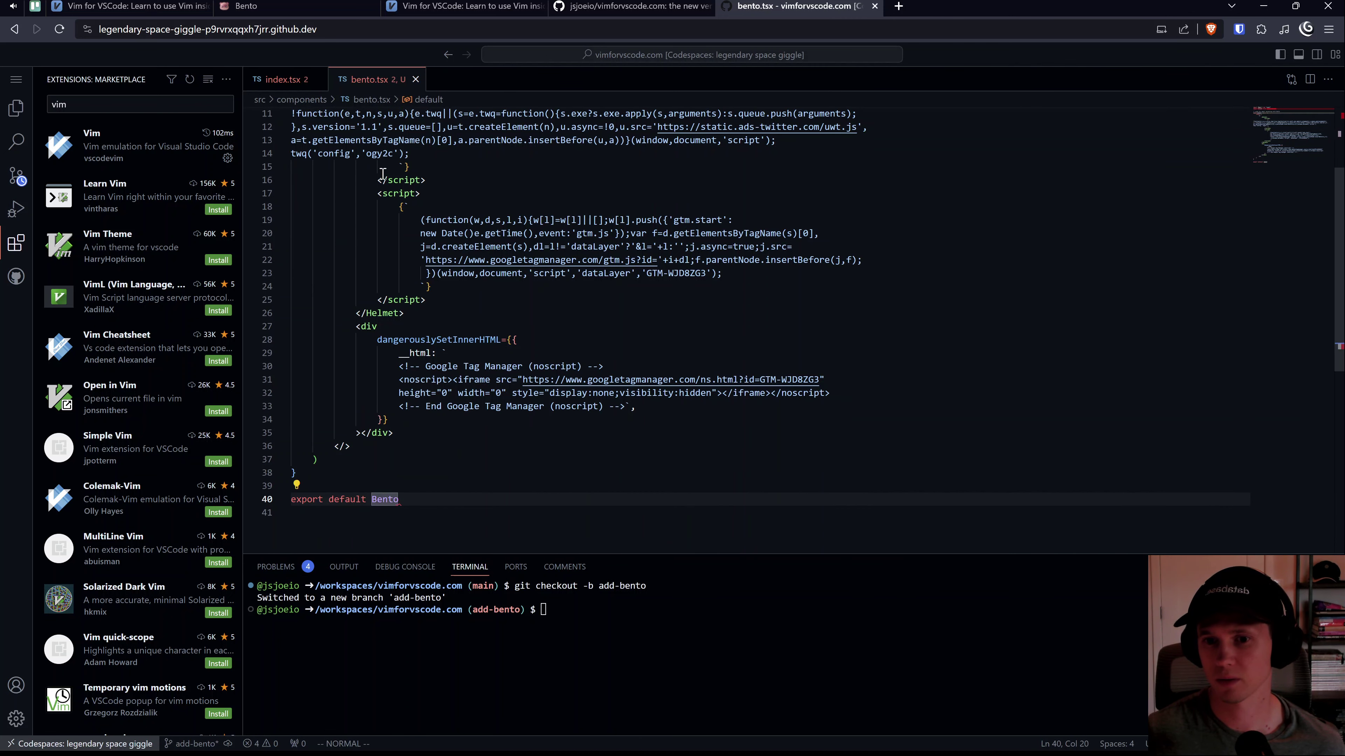
pyautogui.press('k')
pyautogui.hotkey('ctrl', 'shift', 'p')
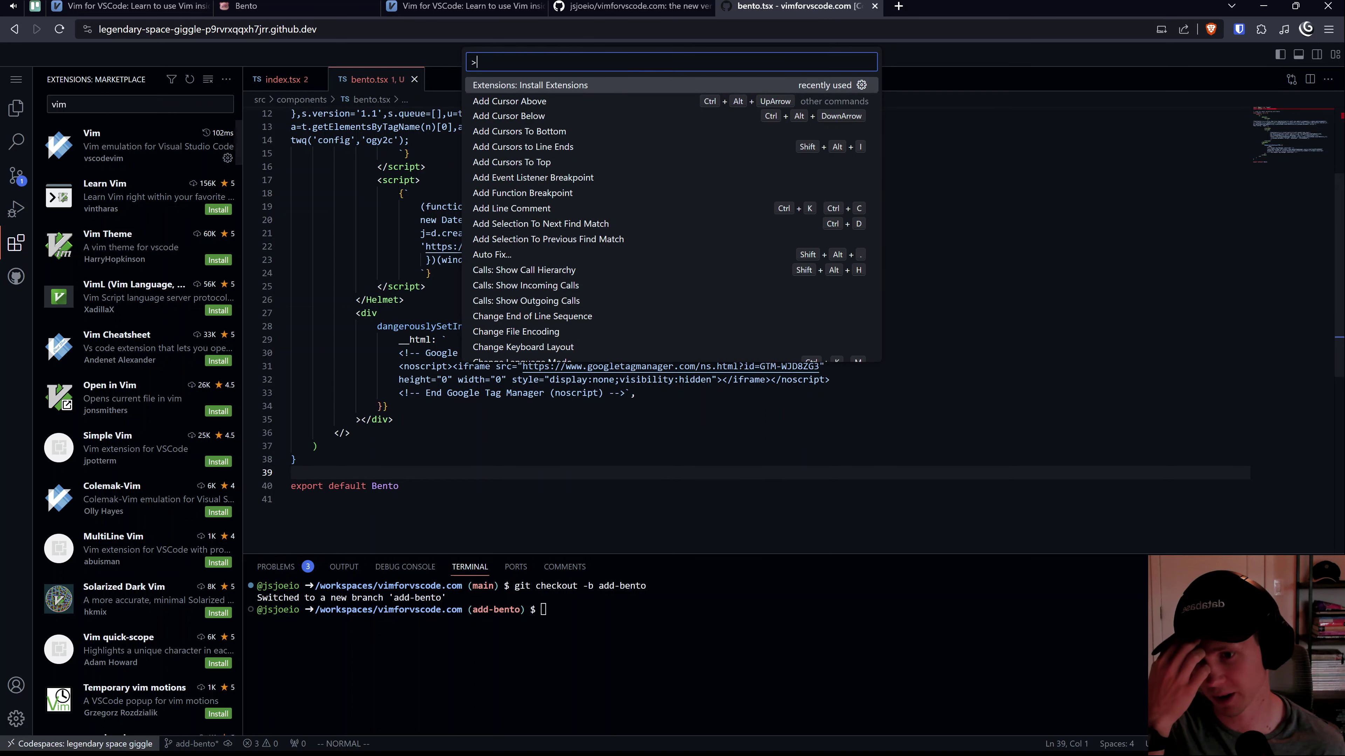
# Step: Review Backup and Sync Settings from the Accounts menu
pyautogui.click(16, 685)
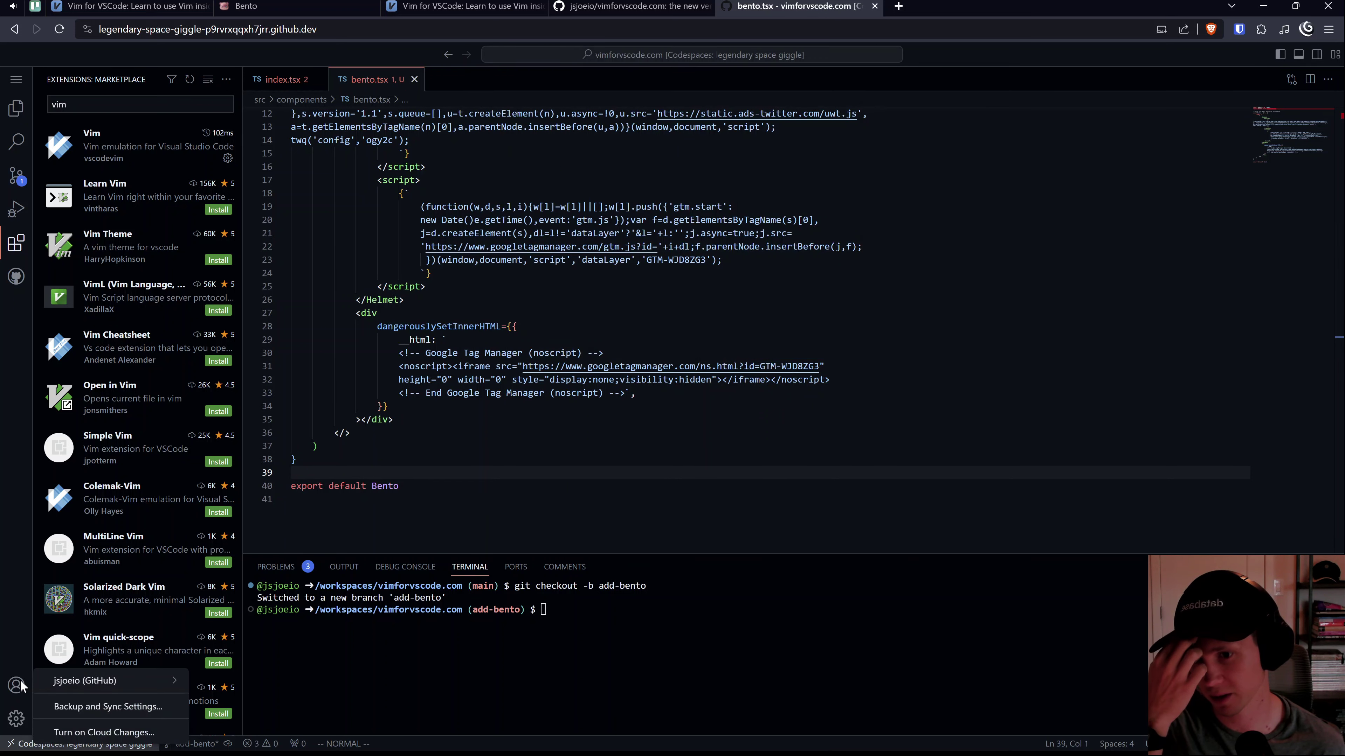
pyautogui.click(96, 708)
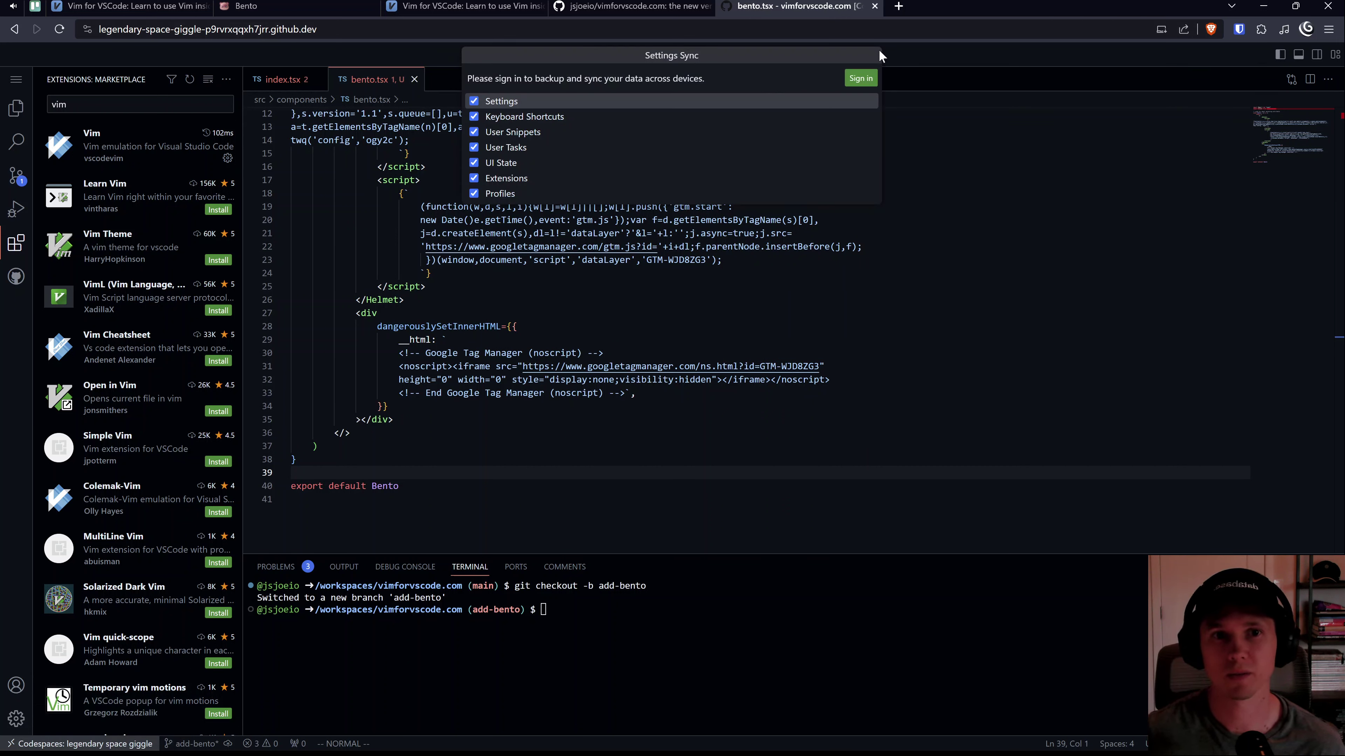
pyautogui.click(416, 167)
pyautogui.click(400, 219)
pyautogui.hotkey('ctrl', 'shift', 'e')
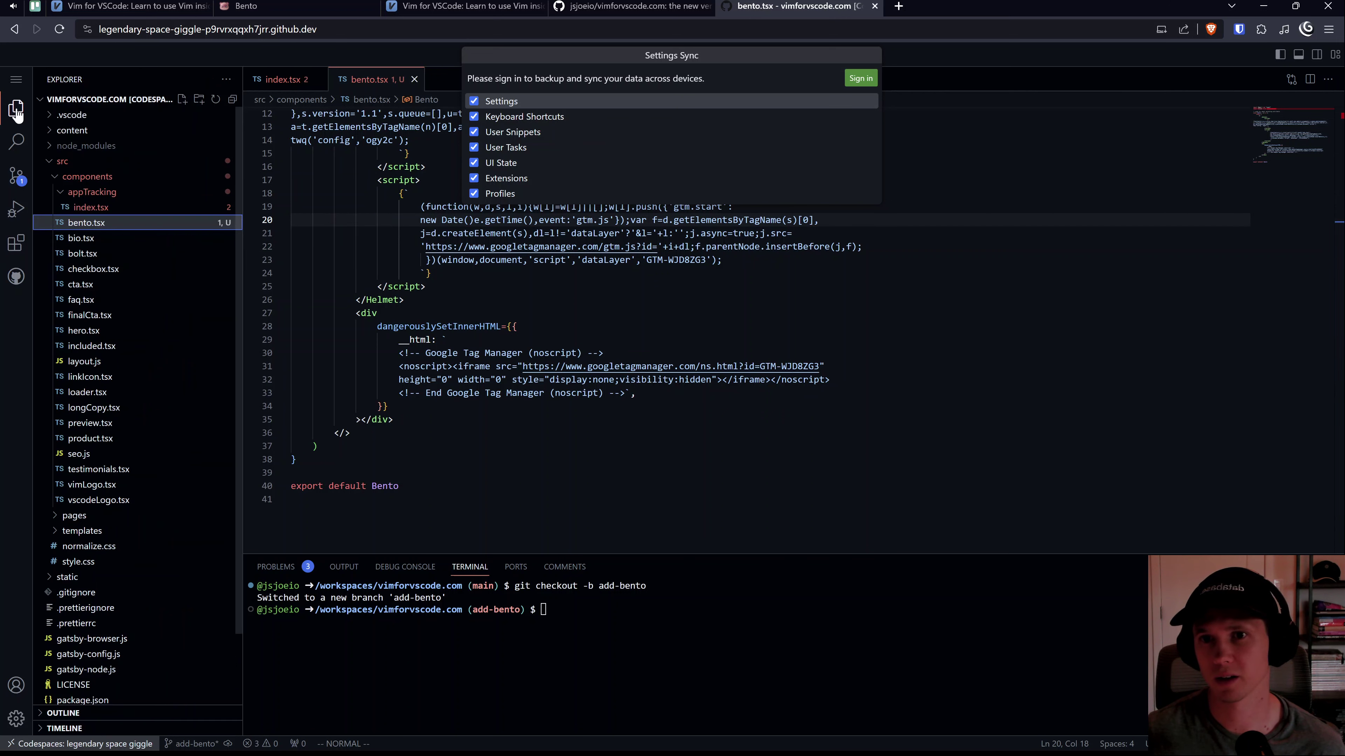
pyautogui.press('w')
pyautogui.hotkey('ctrl', 'shift', 'p')
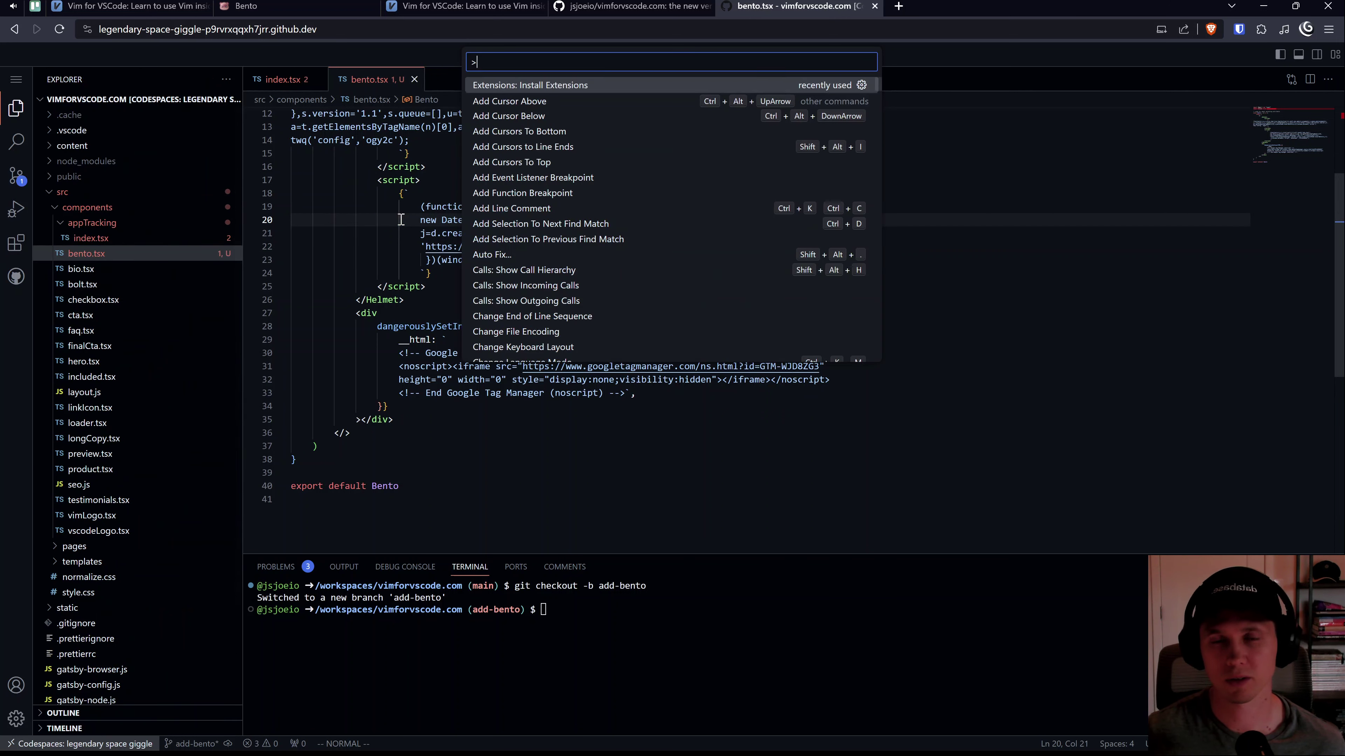
pyautogui.press('Escape')
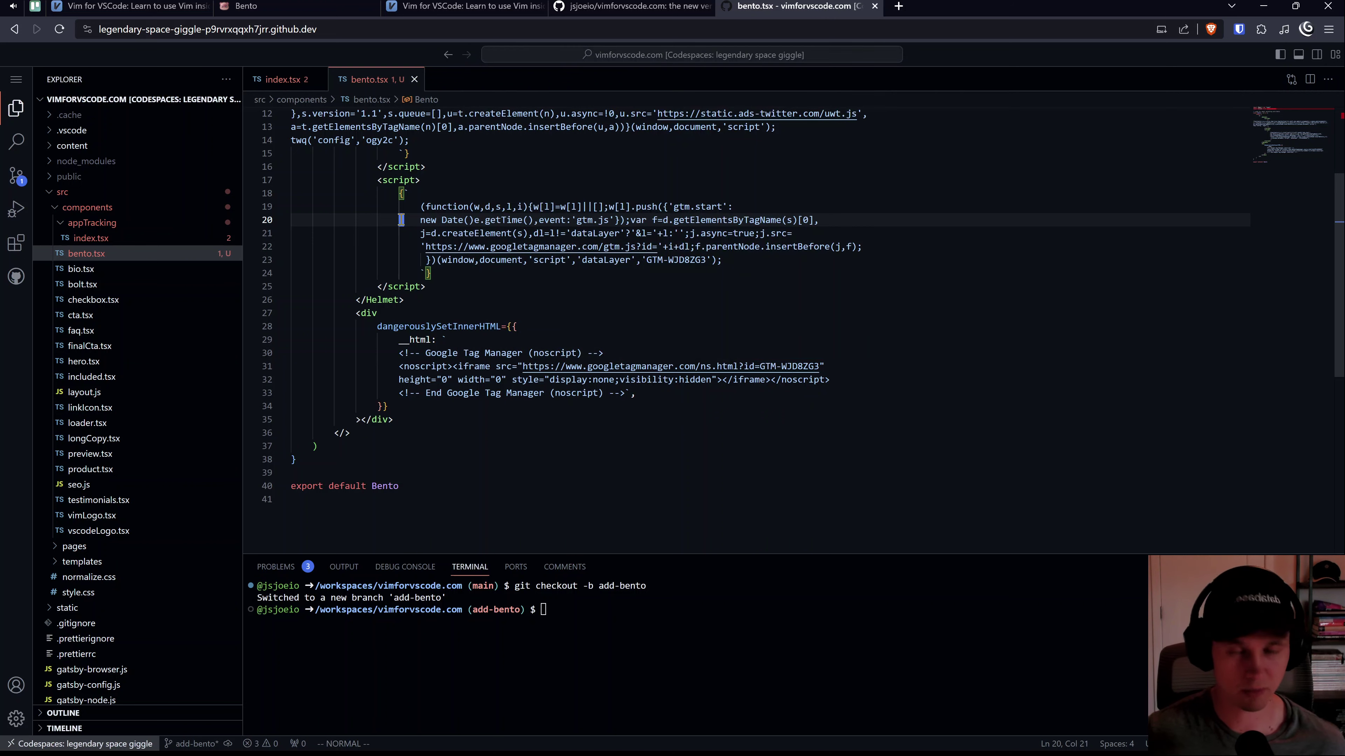
# Step: Open the keyboard shortcuts JSON file, keybindings.json, and start a new browser tab
pyautogui.hotkey('ctrl', 'shift', 'p')
pyautogui.write('keyboarding se')
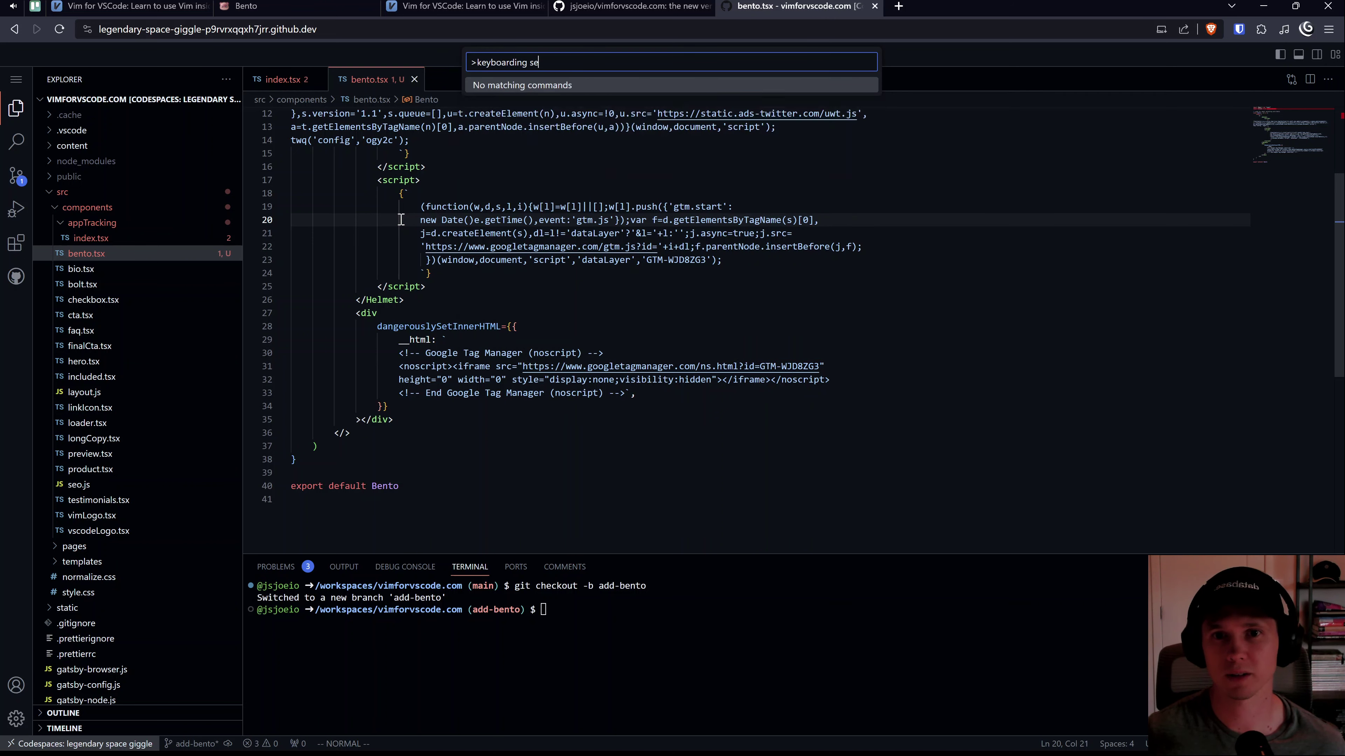
pyautogui.press('BackSpace')
pyautogui.press('BackSpace')
pyautogui.press('BackSpace')
pyautogui.press('BackSpace')
pyautogui.press('BackSpace')
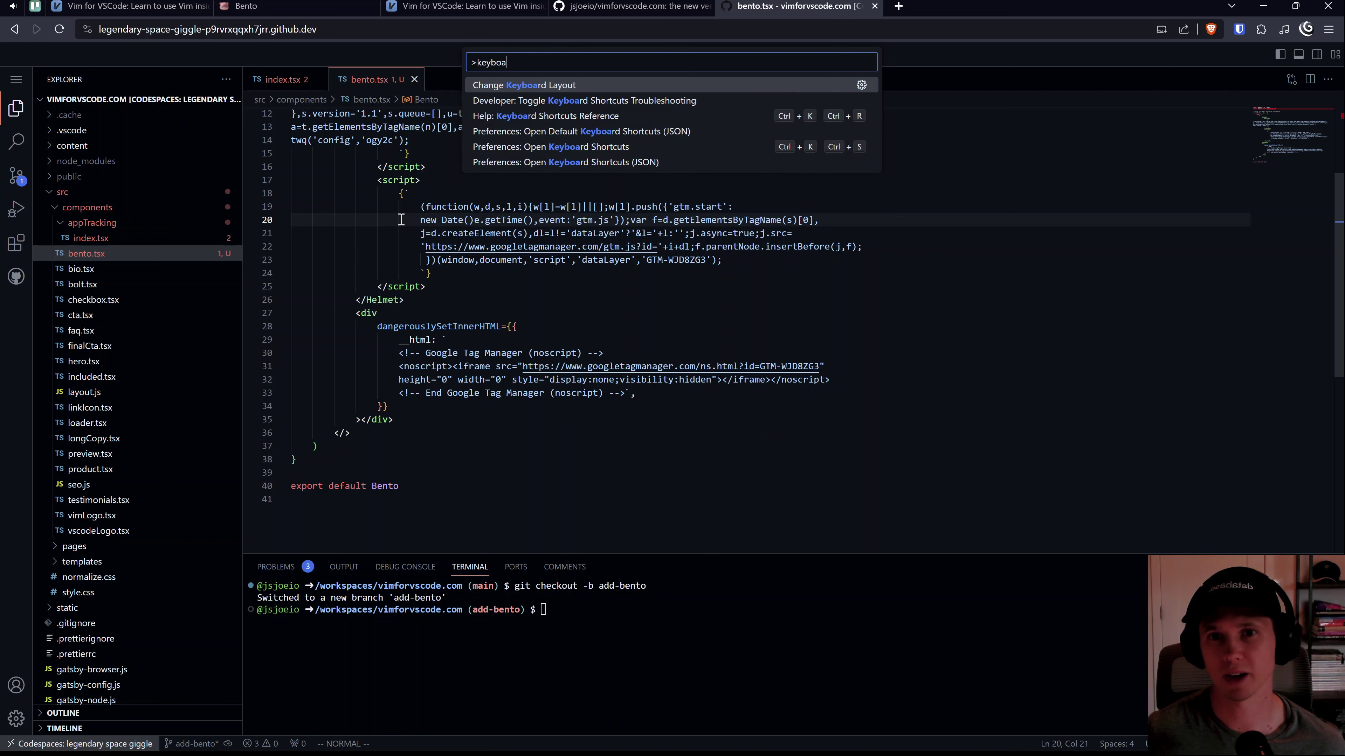
pyautogui.write('indin')
pyautogui.press('BackSpace')
pyautogui.press('BackSpace')
pyautogui.press('BackSpace')
pyautogui.press('BackSpace')
pyautogui.press('BackSpace')
pyautogui.press('BackSpace')
pyautogui.press('BackSpace')
pyautogui.press('BackSpace')
pyautogui.press('BackSpace')
pyautogui.press('BackSpace')
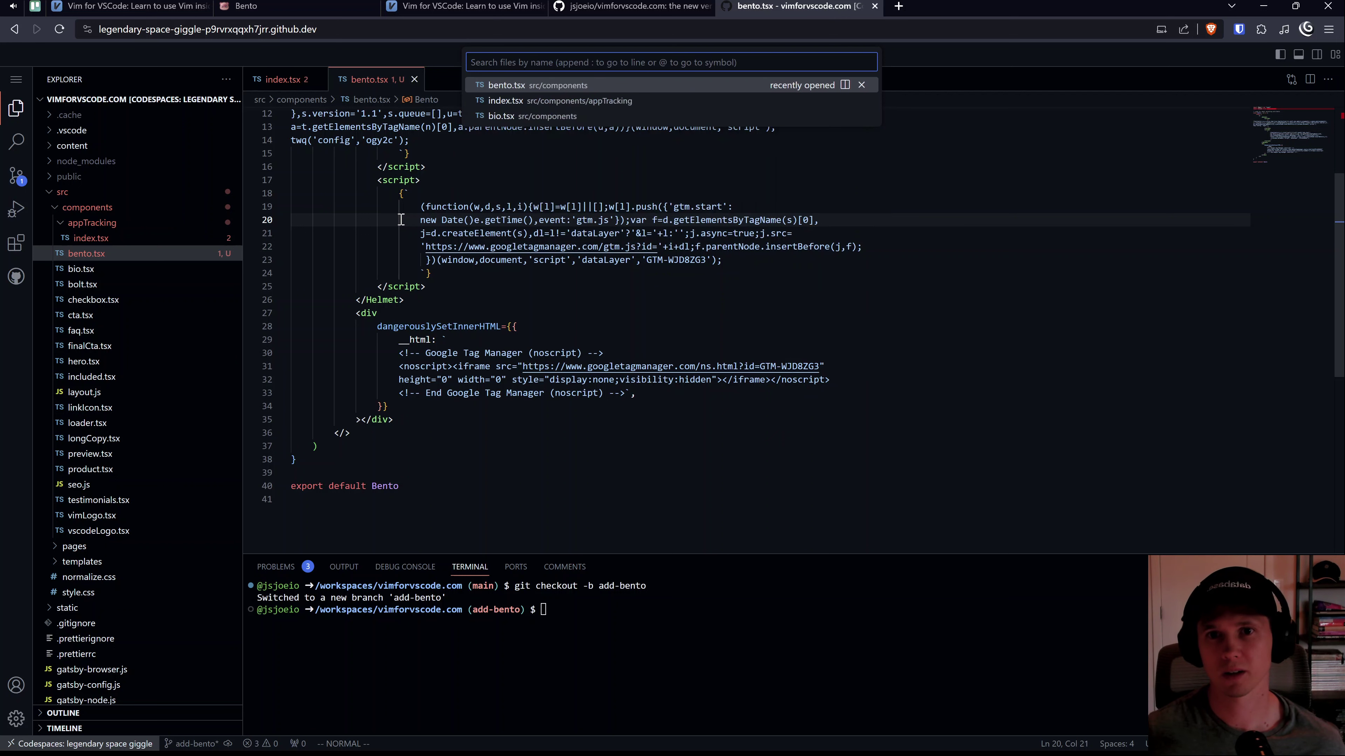
pyautogui.write('> keybo')
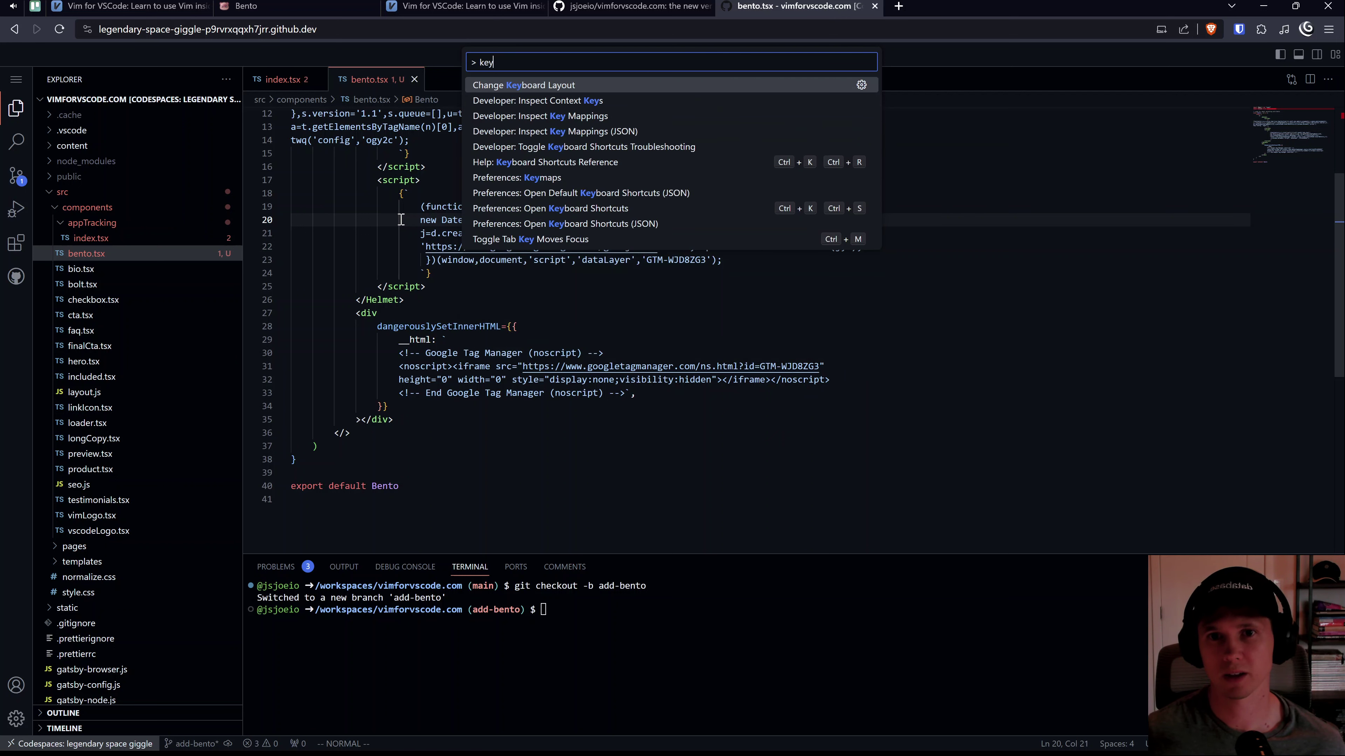
pyautogui.press('Down')
pyautogui.press('Down')
pyautogui.press('Down')
pyautogui.press('Down')
pyautogui.press('Down')
pyautogui.press('Return')
pyautogui.hotkey('ctrl', 't')
# Step: Load code-server/keybindings.json from the dotfiles repository on GitHub
pyautogui.write('github.com/jsjoeio/')
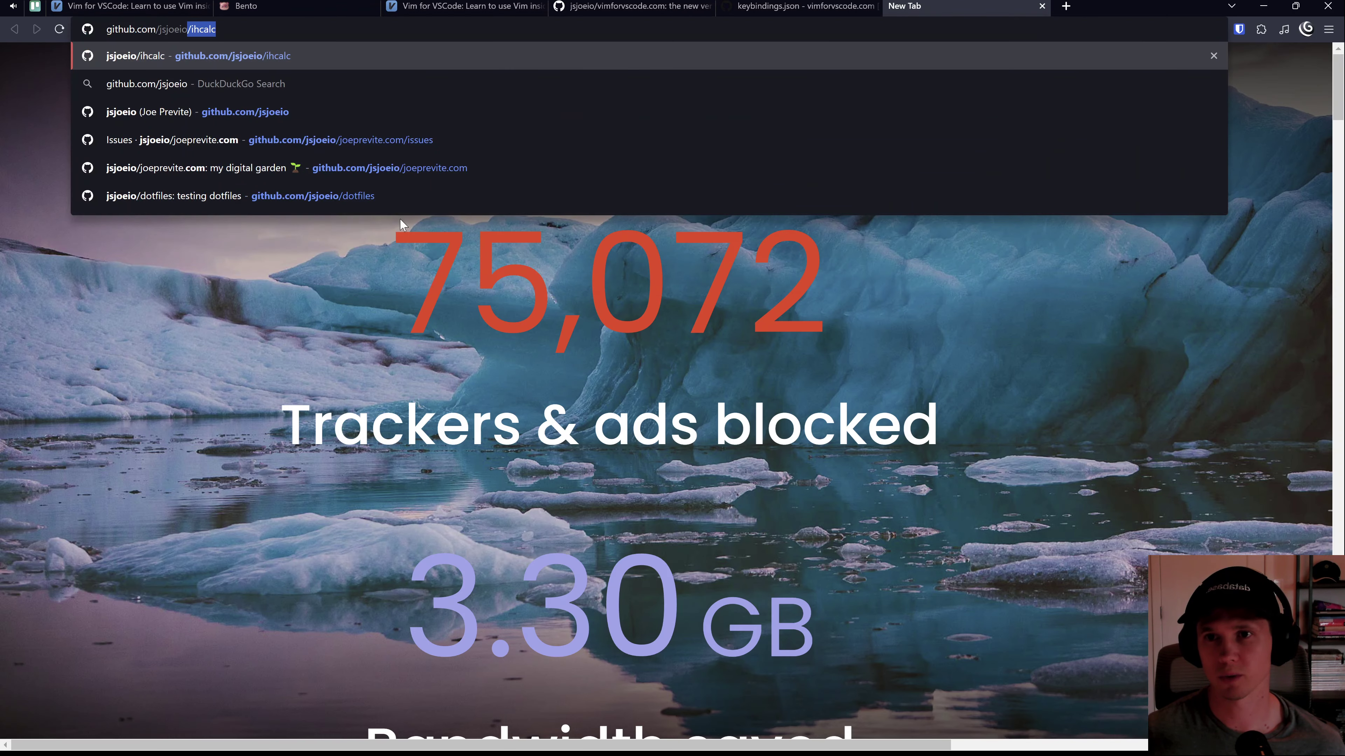
pyautogui.write('dotfi')
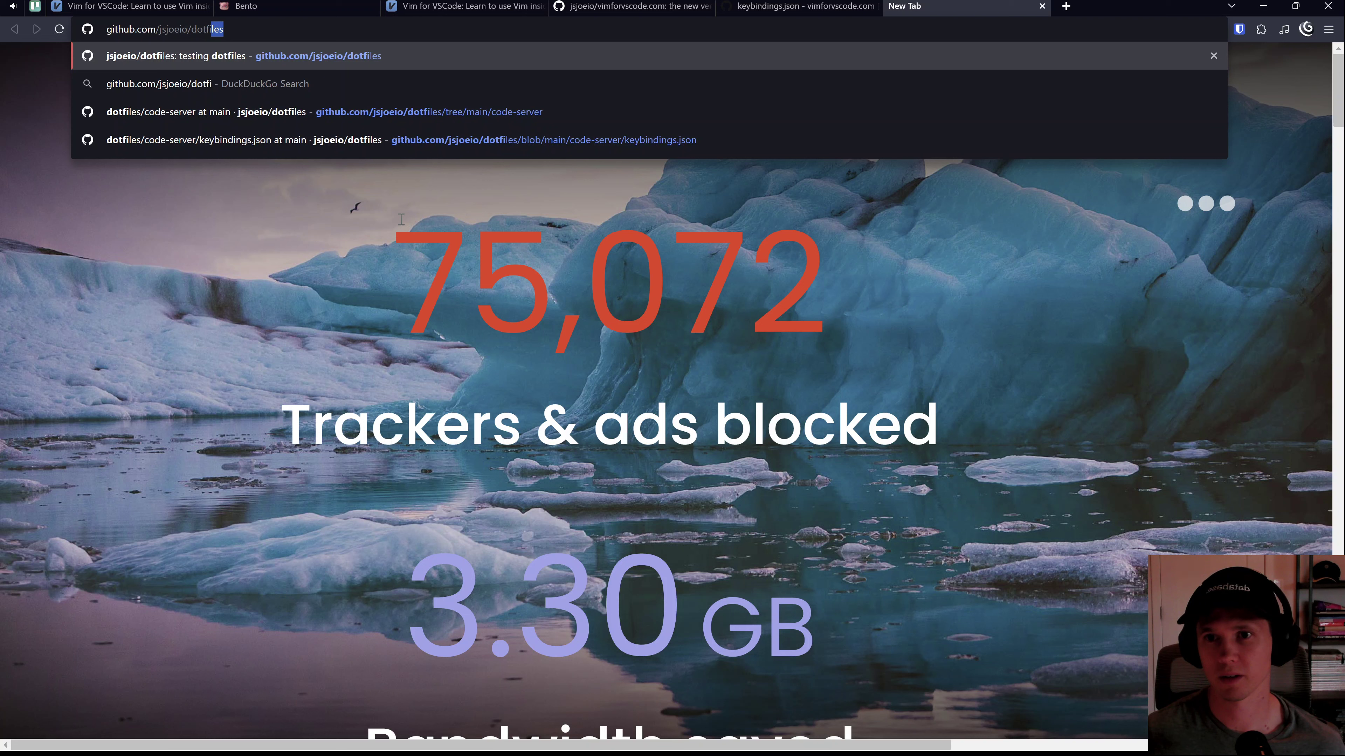
pyautogui.press('Down')
pyautogui.press('Down')
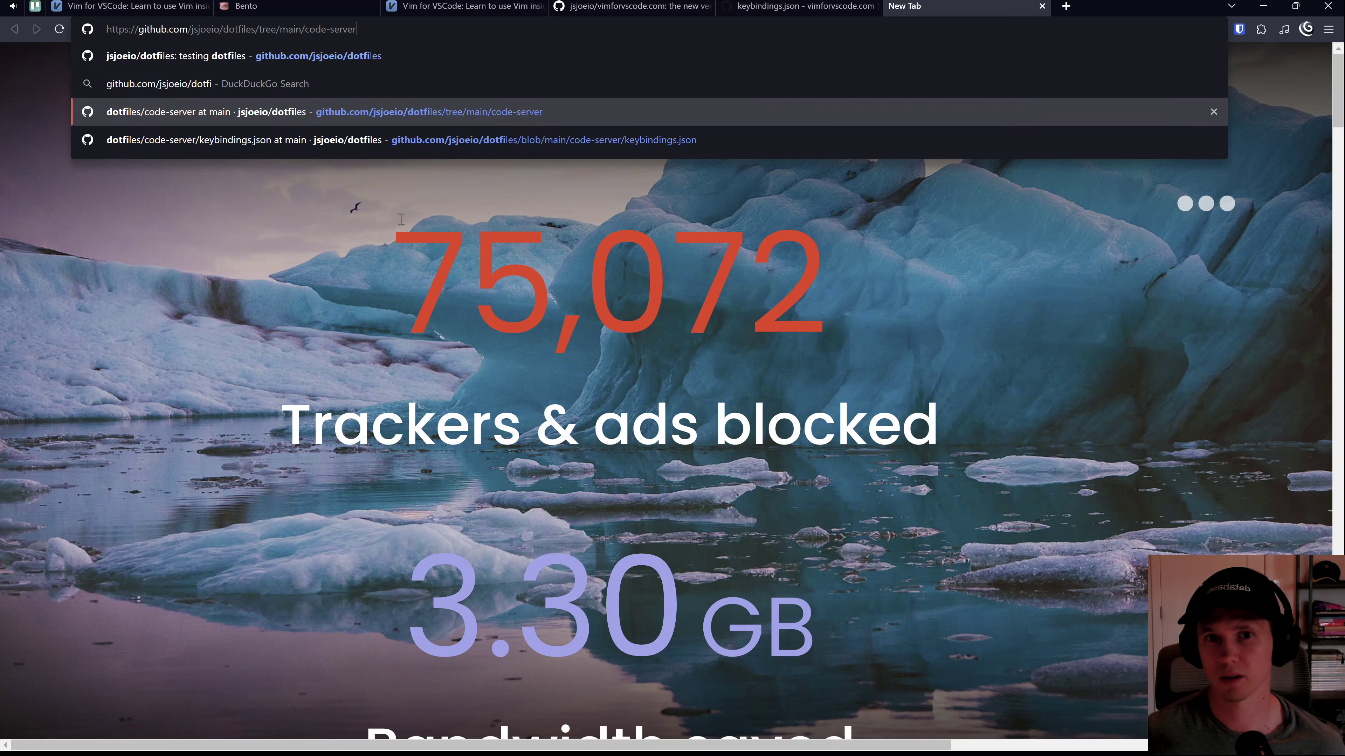
pyautogui.press('Down')
pyautogui.press('Return')
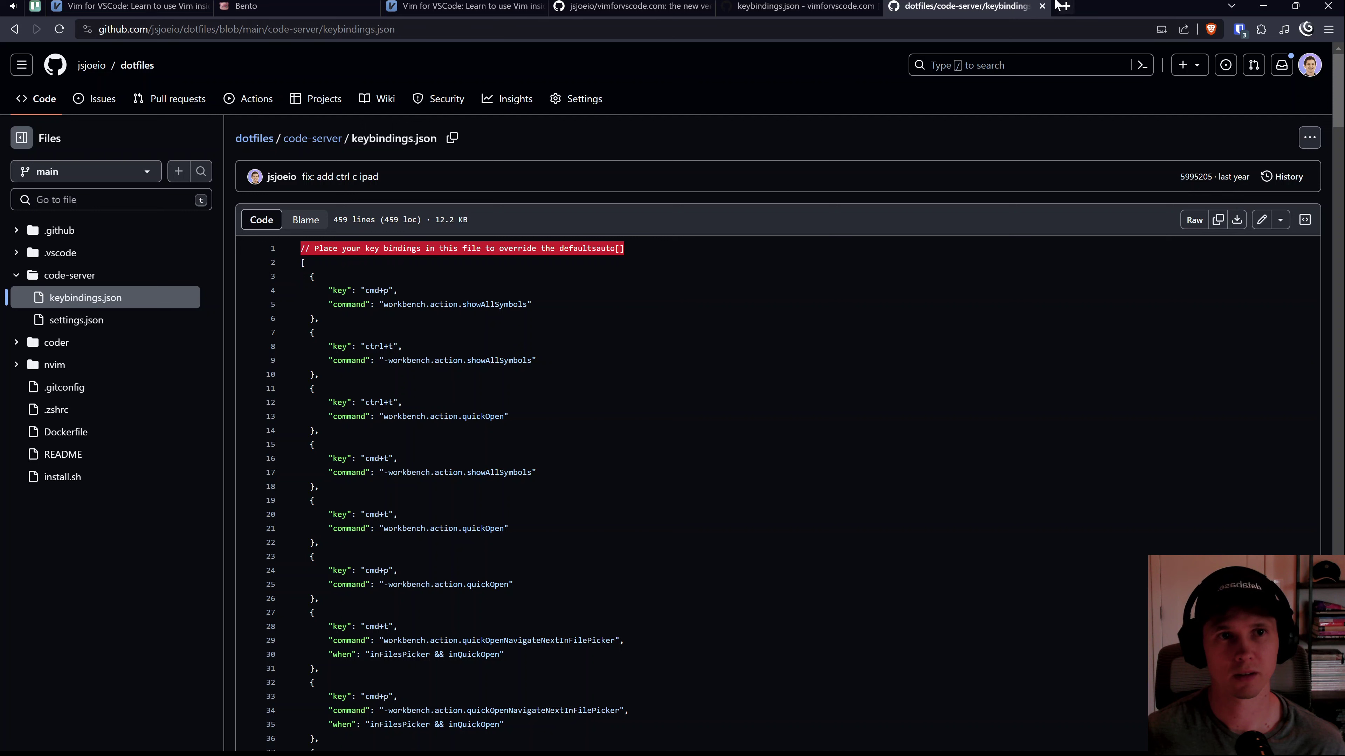
# Step: Copy the raw keybindings file from GitHub and paste it over all lines of keybindings.json
pyautogui.click(1218, 220)
pyautogui.hotkey('ctrl', 'w')
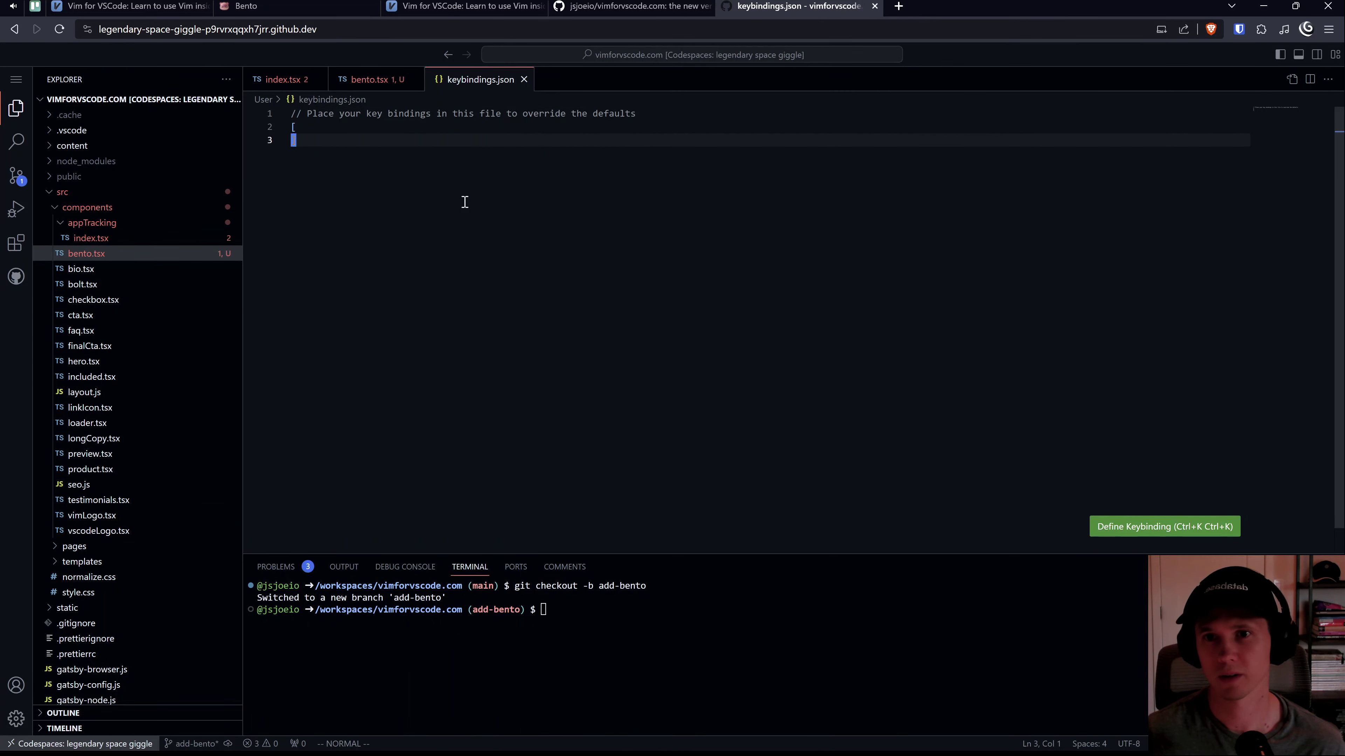
pyautogui.hotkey('shift', 'v')
pyautogui.press('k')
pyautogui.press('k')
pyautogui.hotkey('ctrl', 'v')
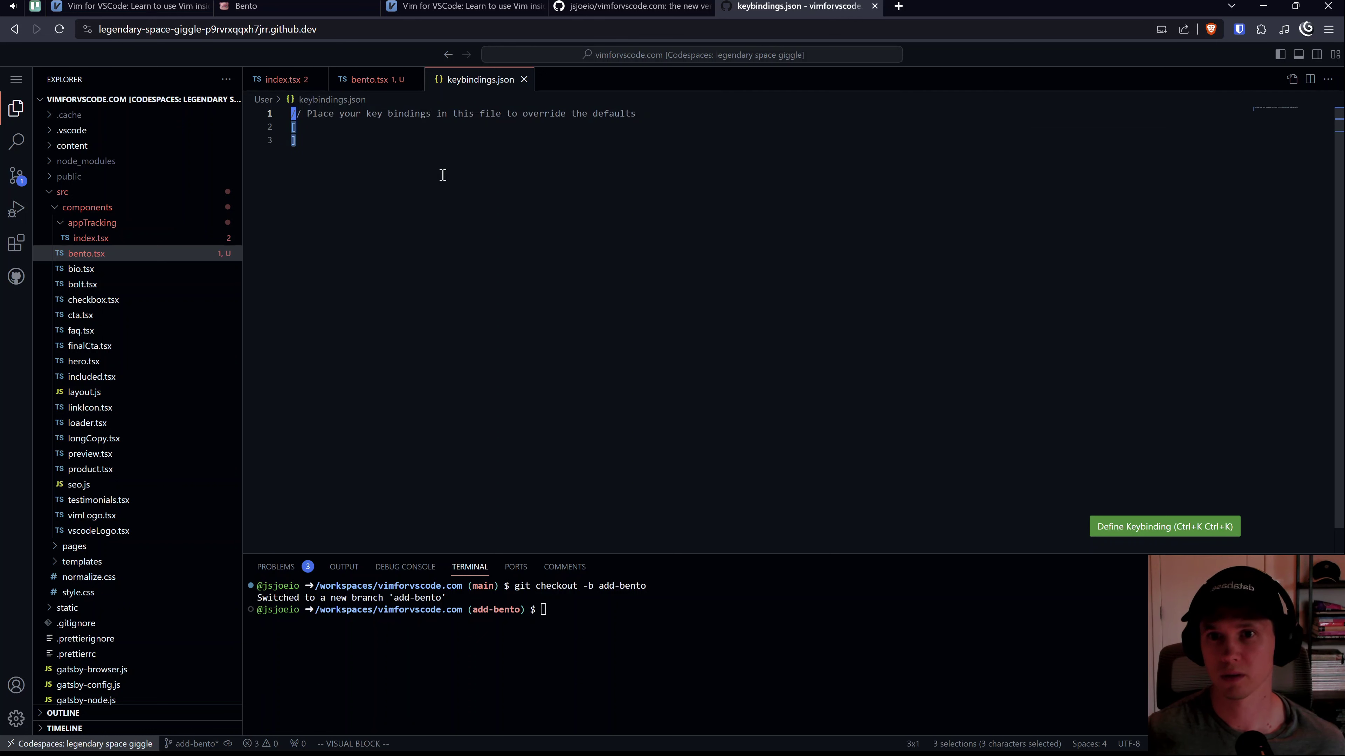
pyautogui.press('Escape')
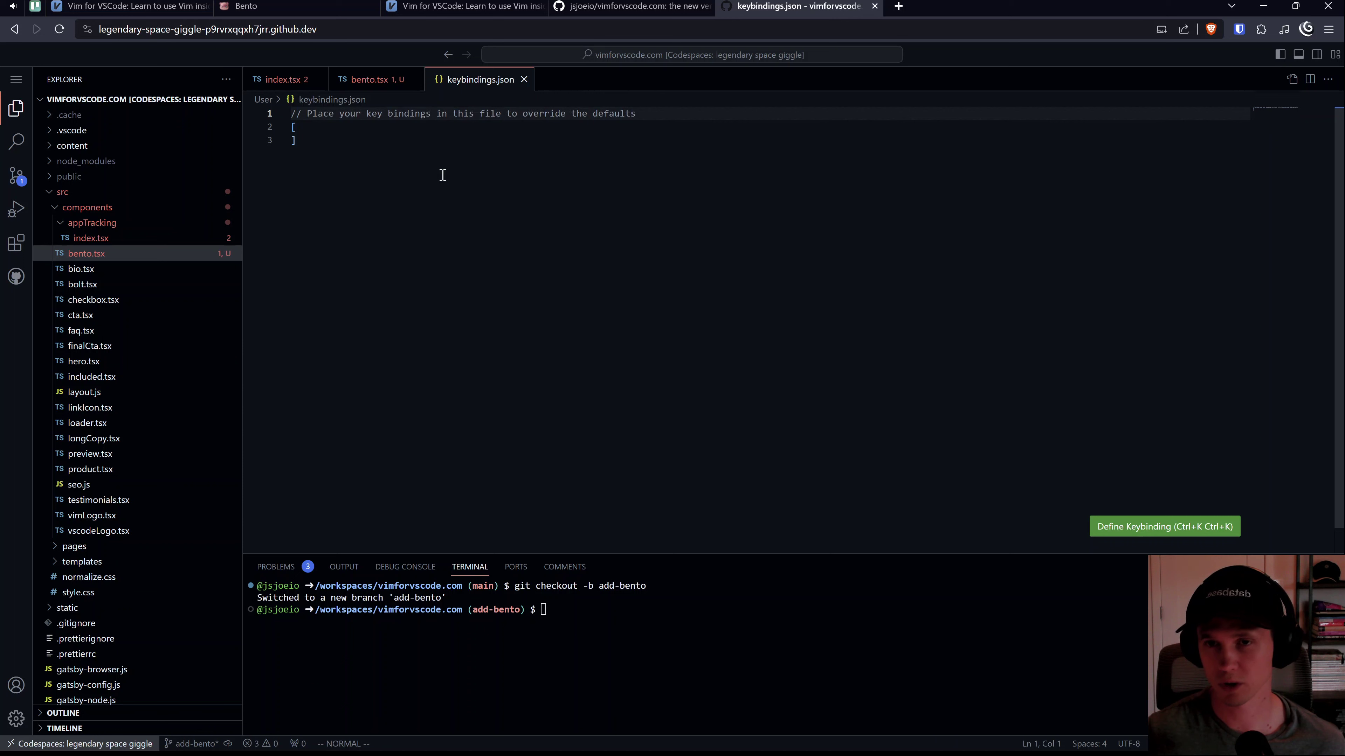
pyautogui.hotkey('shift', 'v')
pyautogui.press('j')
pyautogui.press('j')
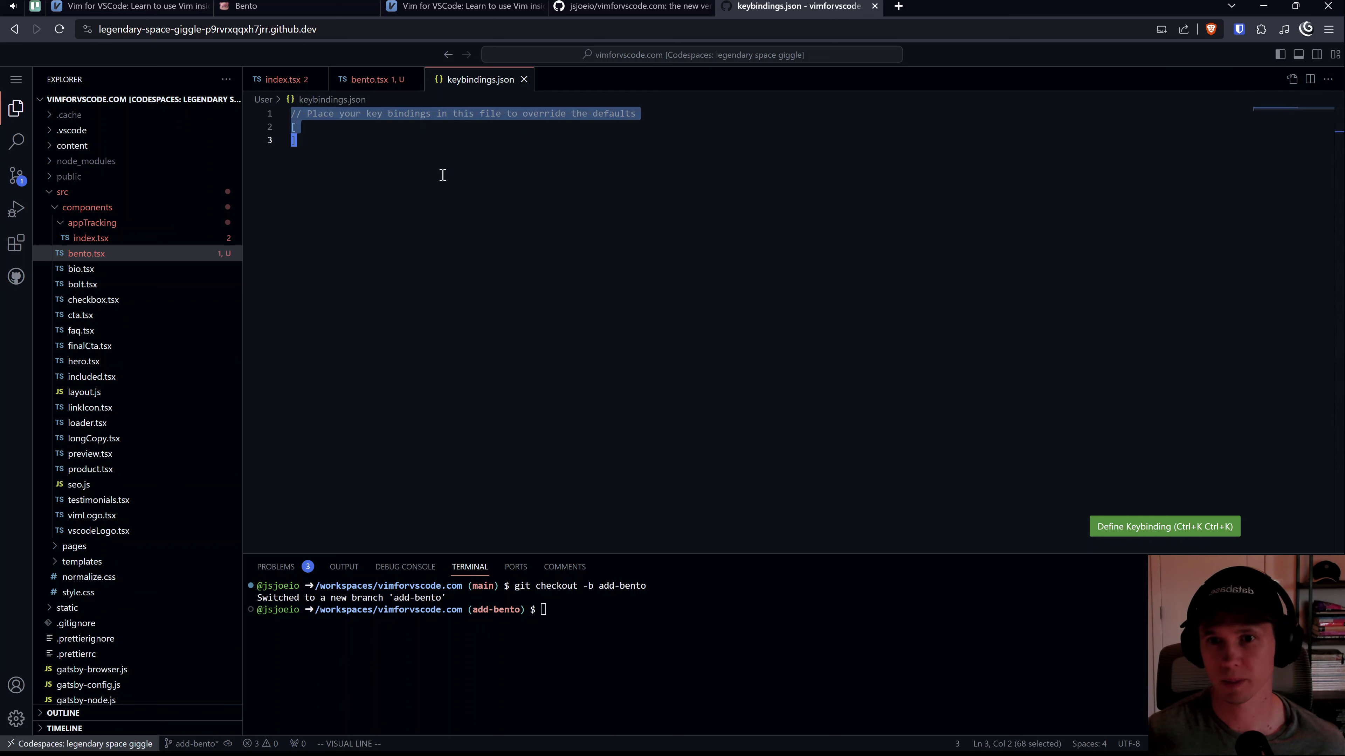
pyautogui.press('p')
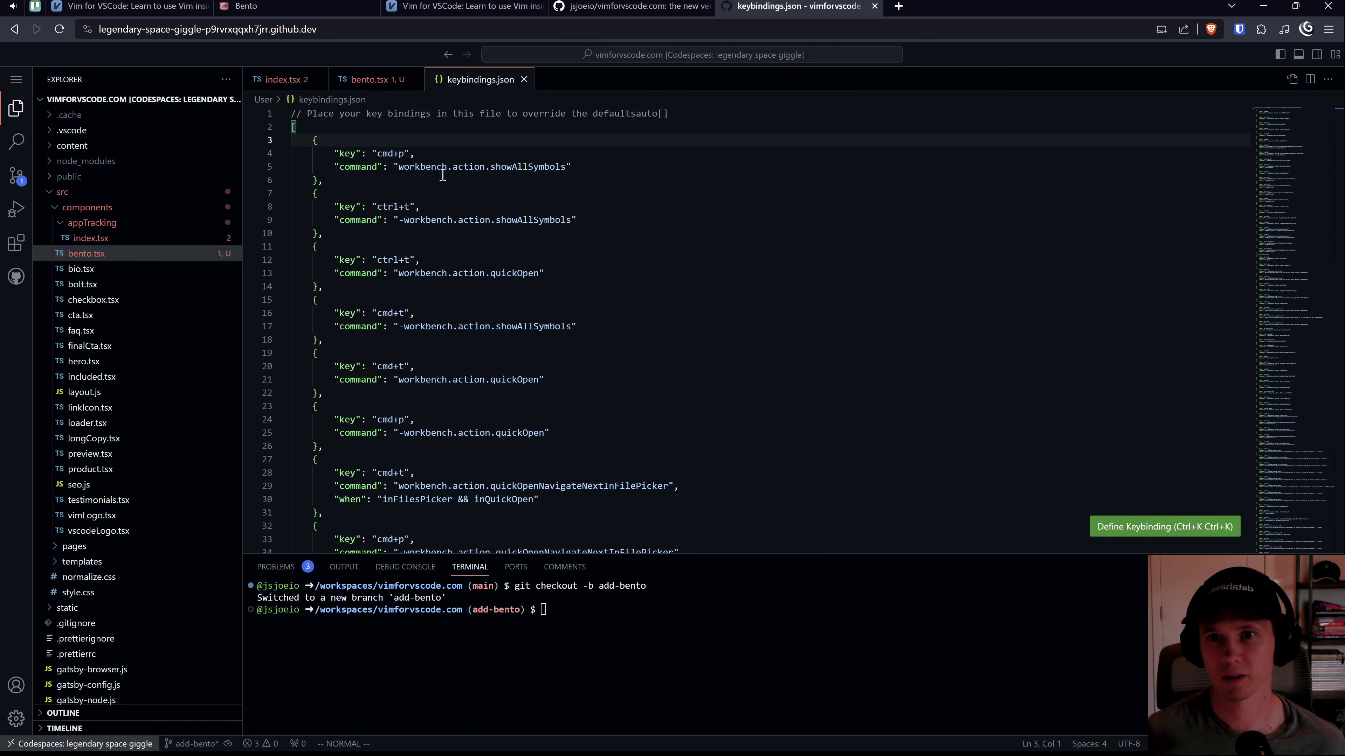
pyautogui.hotkey('ctrl', 'shift', 'Tab')
pyautogui.hotkey('ctrl', 'shift', 't')
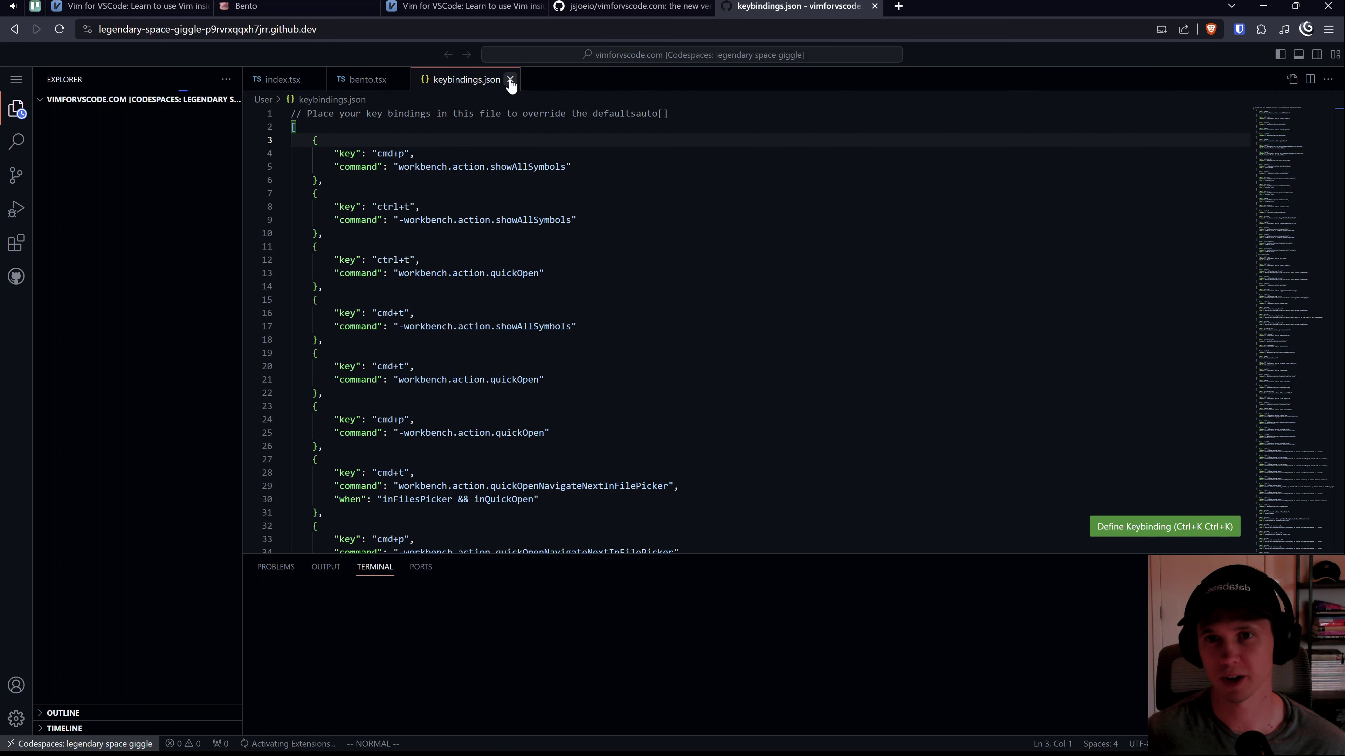
# Step: Turn on Backup and Sync Settings, signing in with the GitHub account
pyautogui.click(438, 302)
pyautogui.hotkey('ctrl', 'shift', 'p')
pyautogui.write('settings syn')
pyautogui.press('Down')
pyautogui.press('Down')
pyautogui.press('Down')
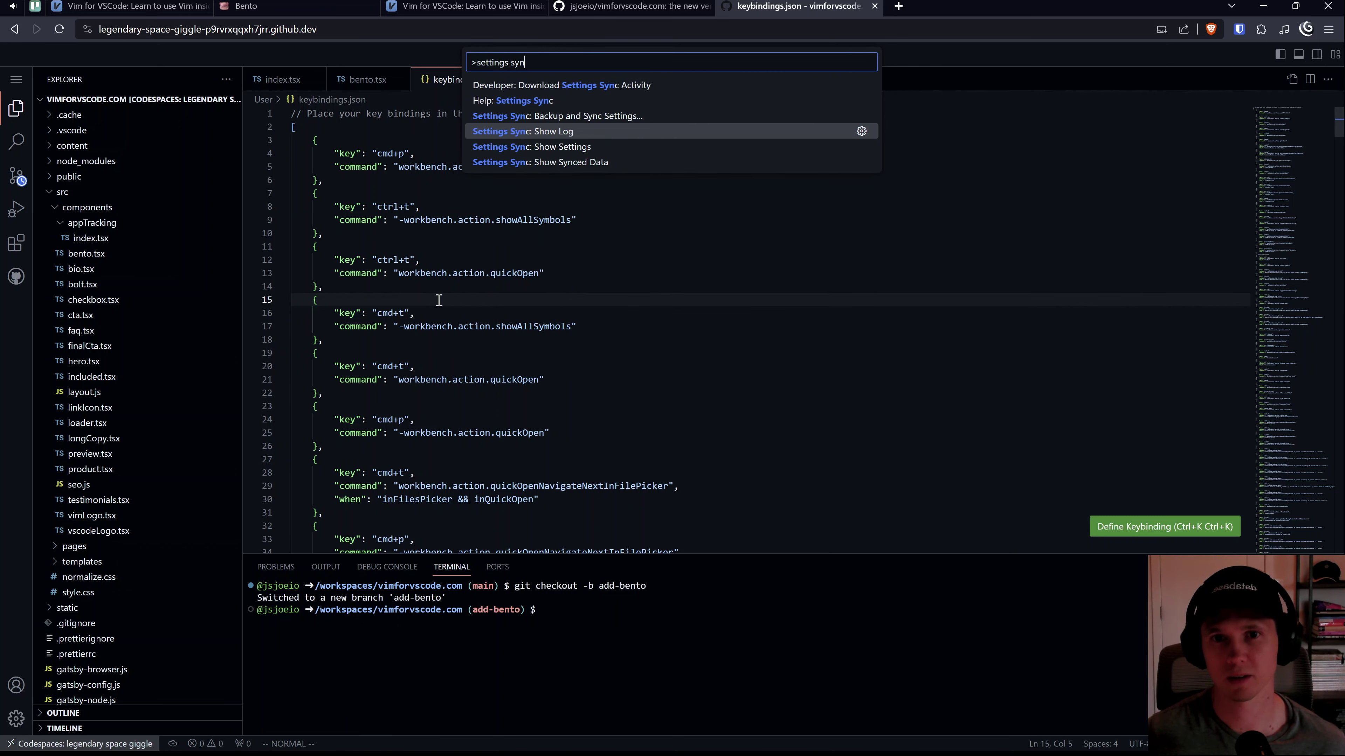
pyautogui.press('Up')
pyautogui.press('Return')
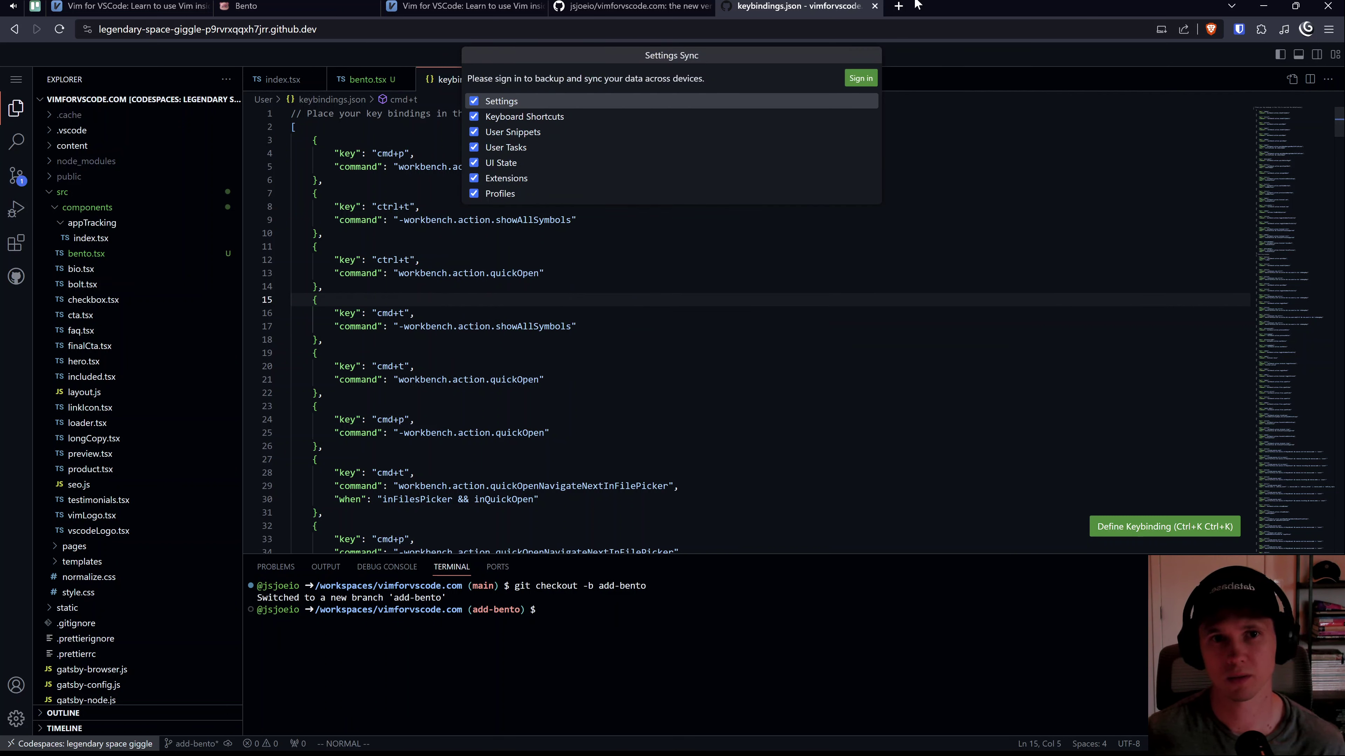
pyautogui.click(863, 84)
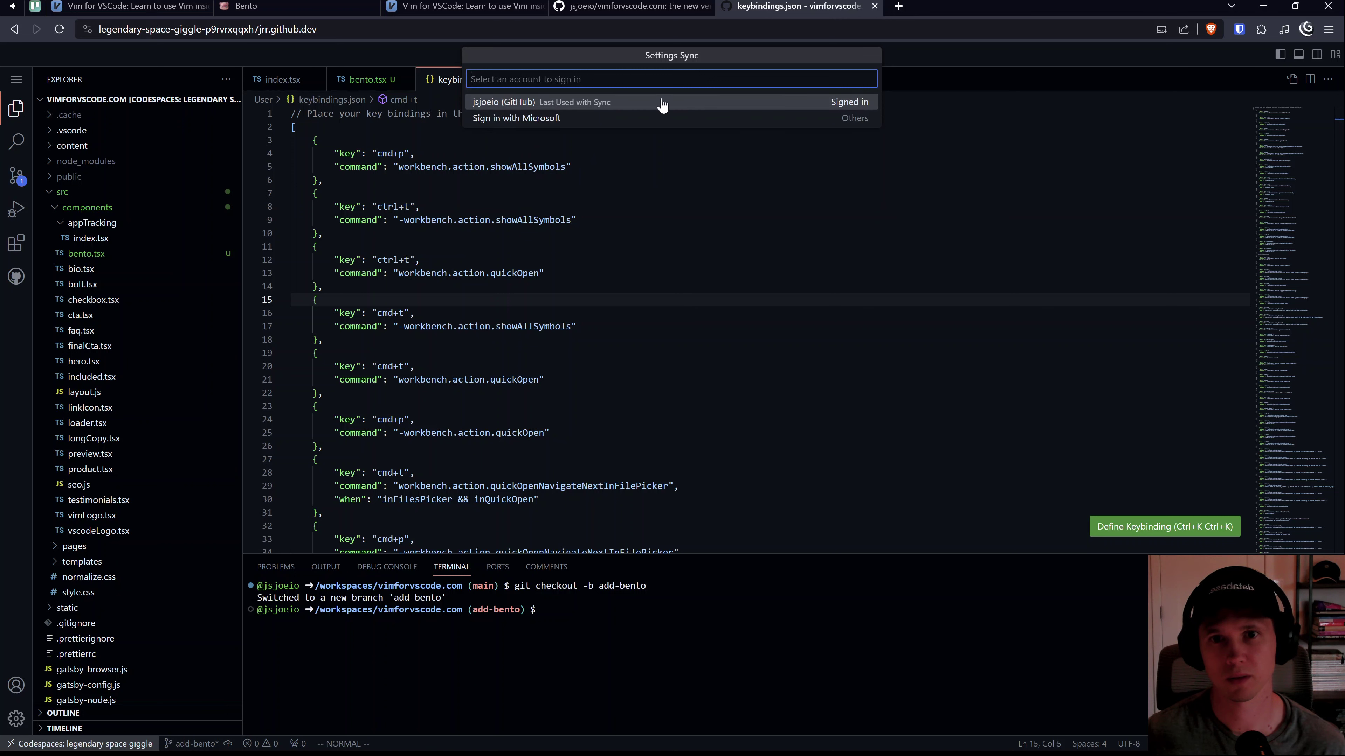
pyautogui.click(609, 102)
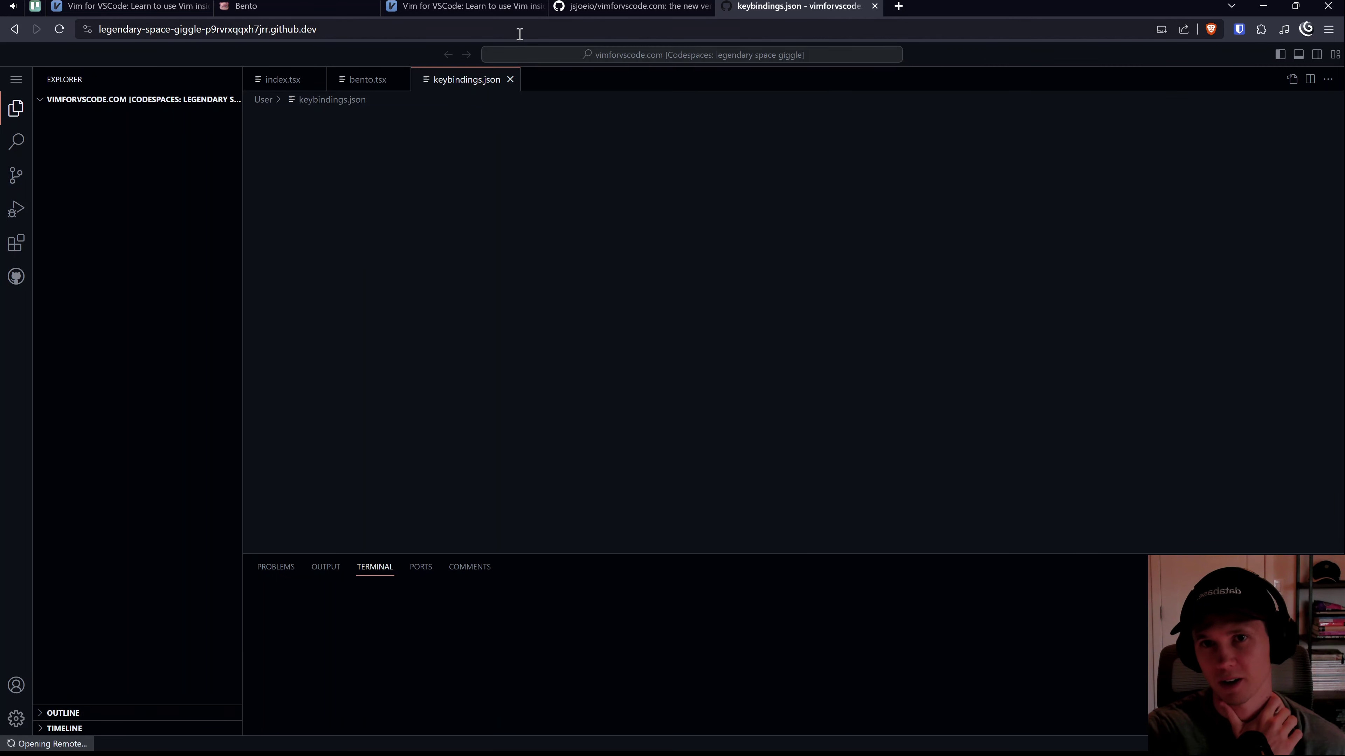
# Step: Choose JS/API as the site's platform in Bento, then go back to the codespace tab
pyautogui.click(516, 7)
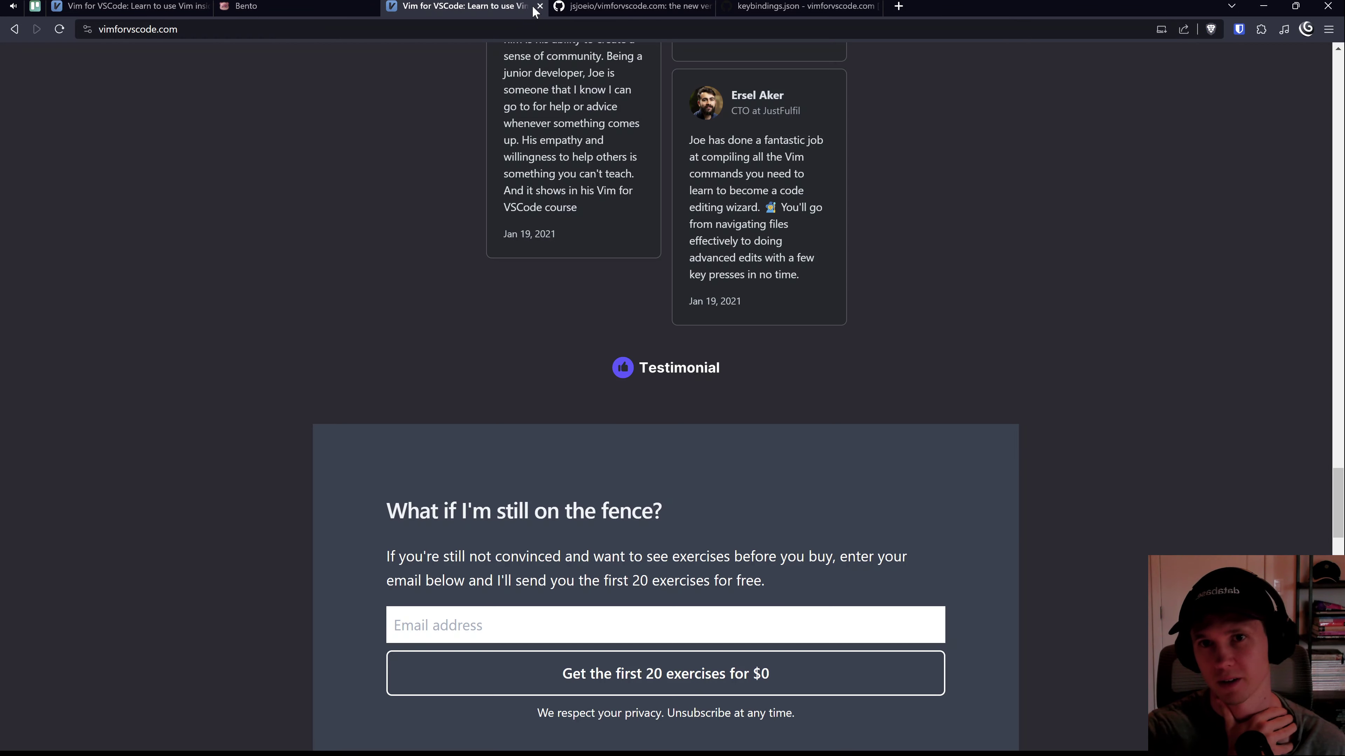
pyautogui.click(317, 6)
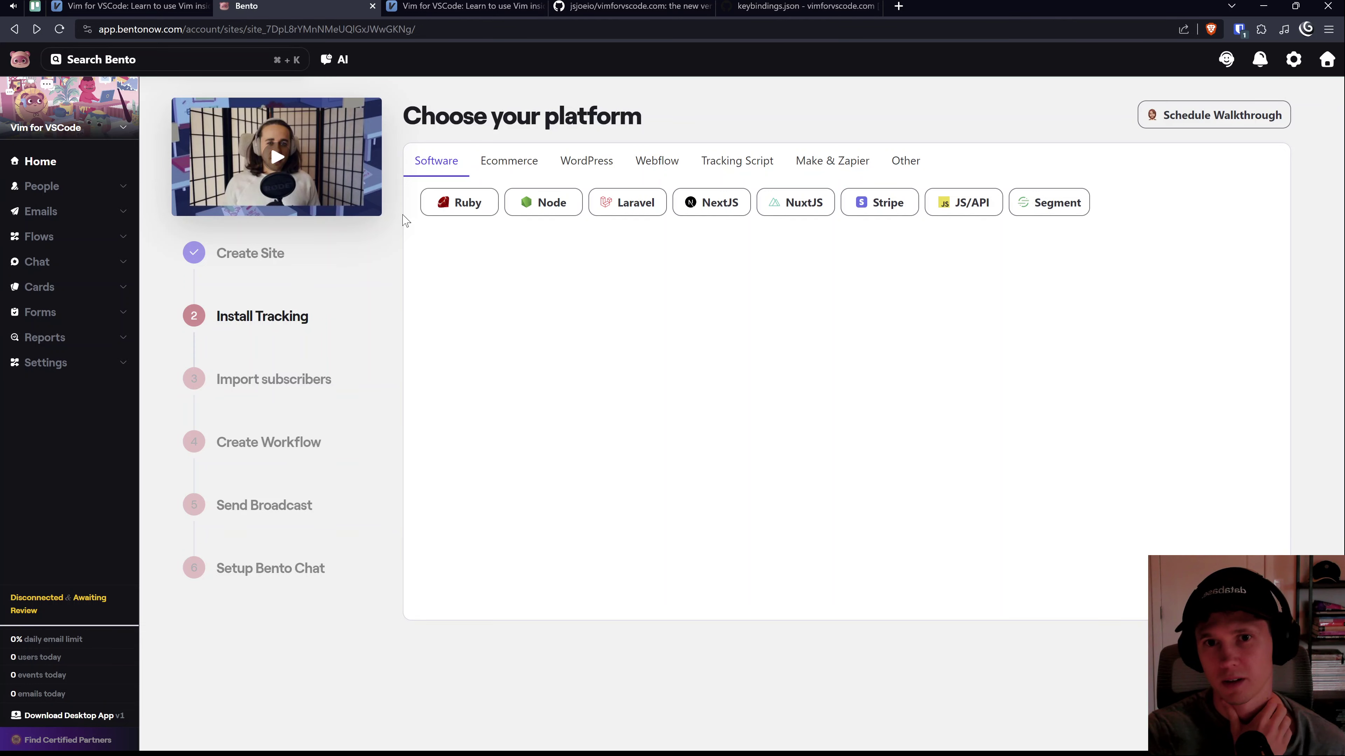
pyautogui.click(962, 207)
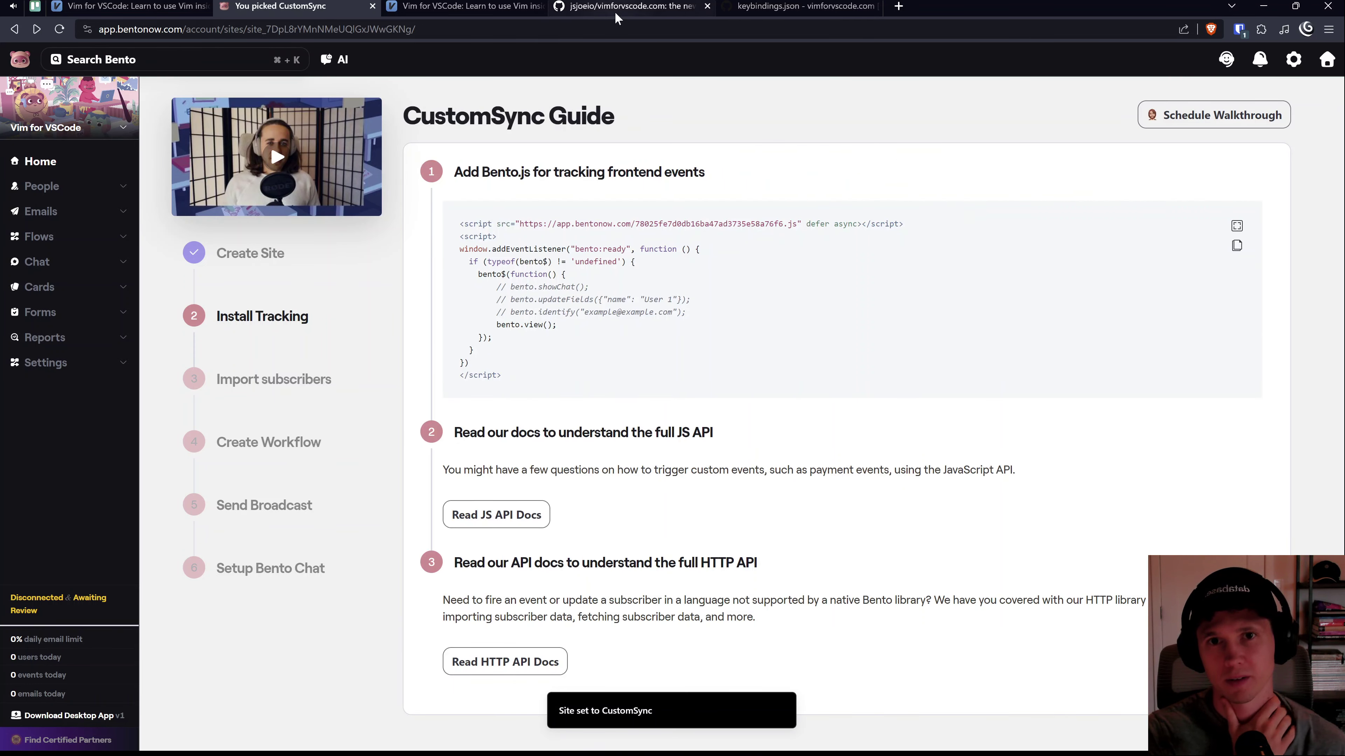
pyautogui.click(814, 5)
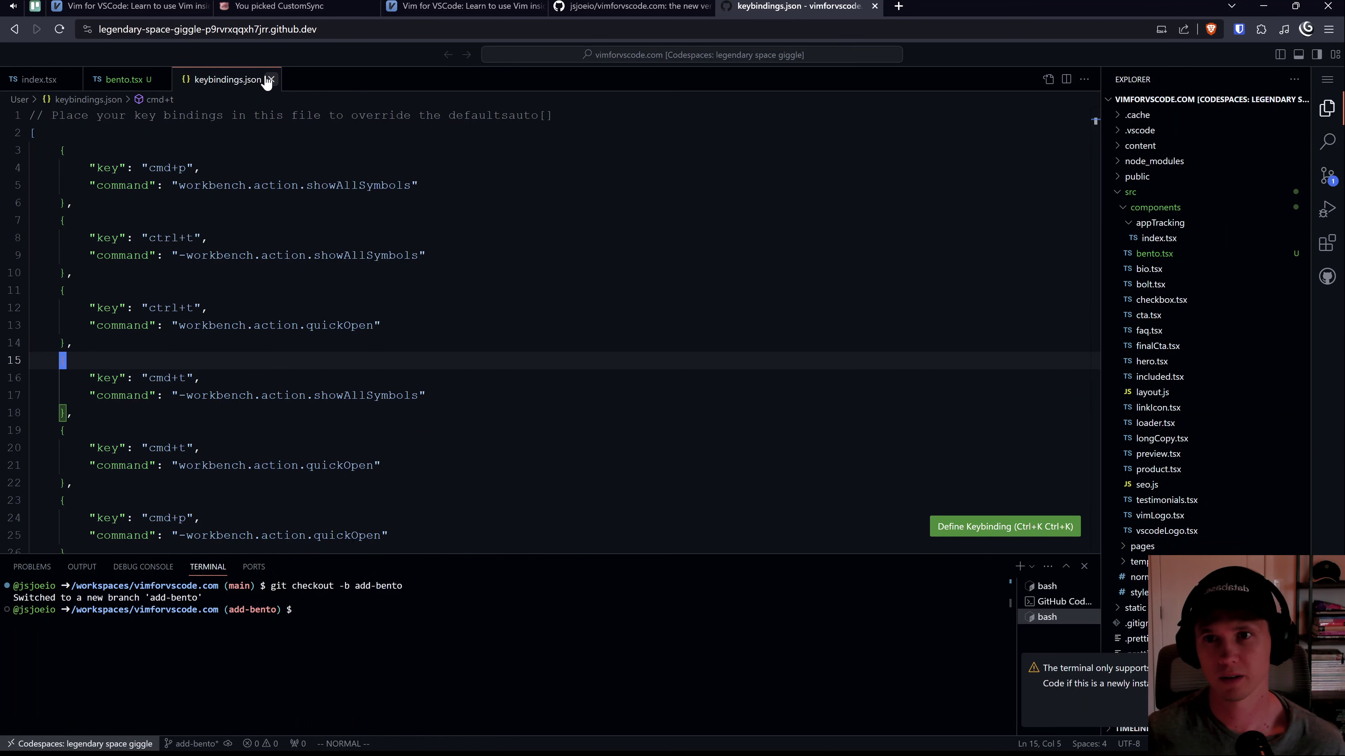
# Step: Close keybindings.json, hide the sidebar to view bento.tsx, close the GitHub tab, and return to Bento
pyautogui.click(266, 79)
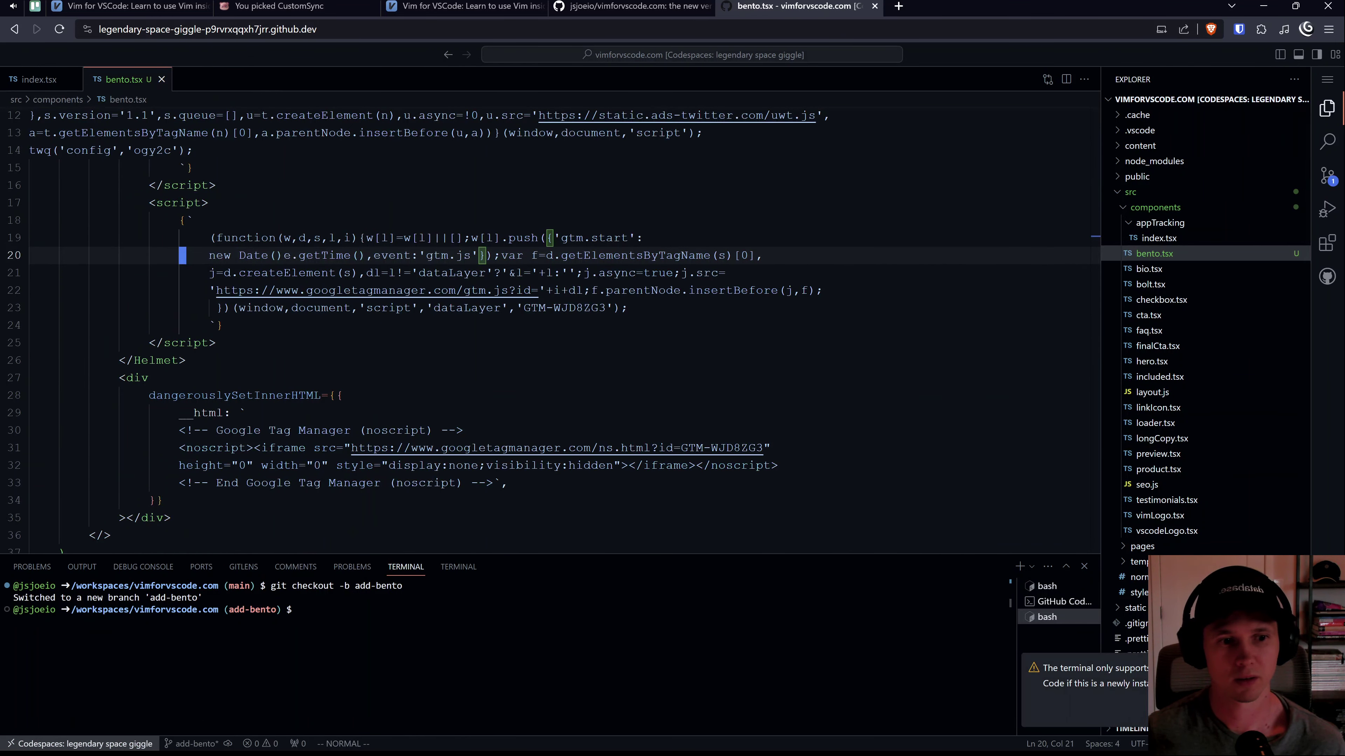
pyautogui.click(829, 332)
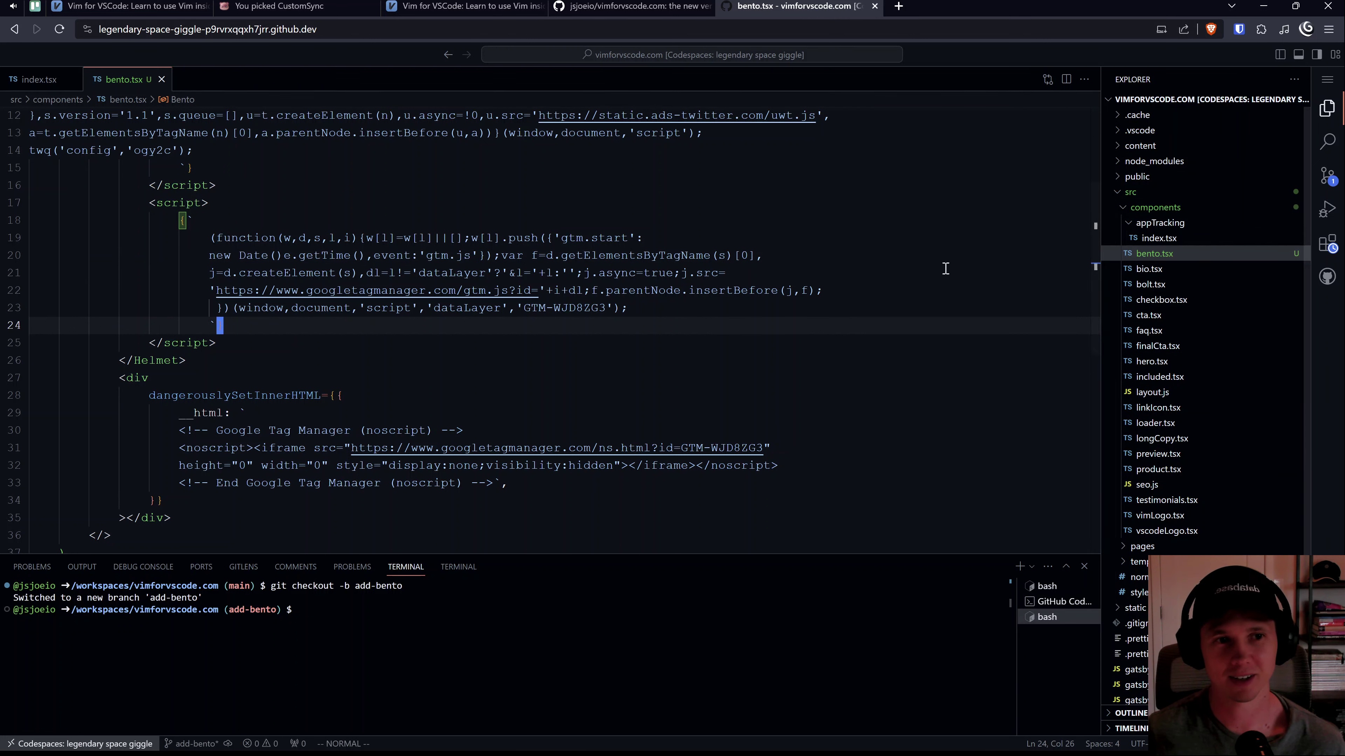
pyautogui.hotkey('ctrl', 'b')
pyautogui.scroll(4, 253, 223)
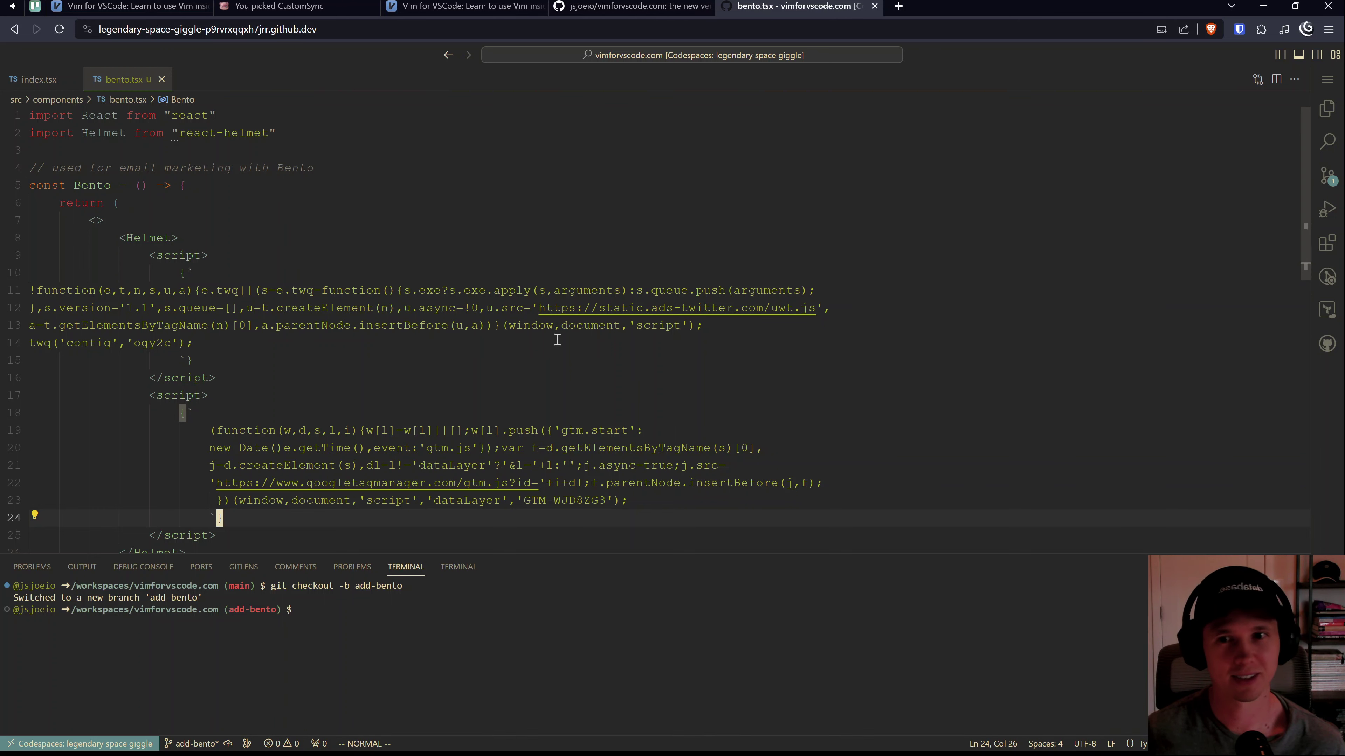
pyautogui.click(625, 7)
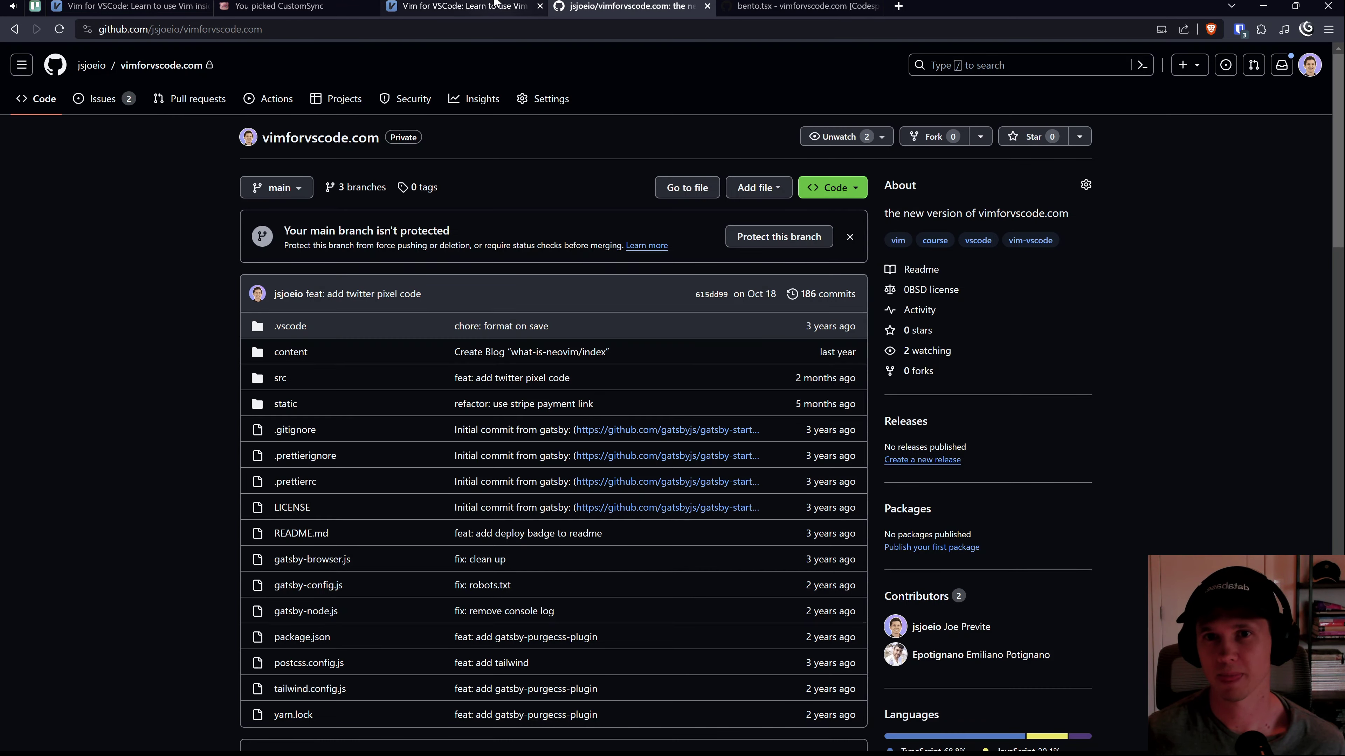
pyautogui.hotkey('ctrl', 'w')
pyautogui.click(297, 6)
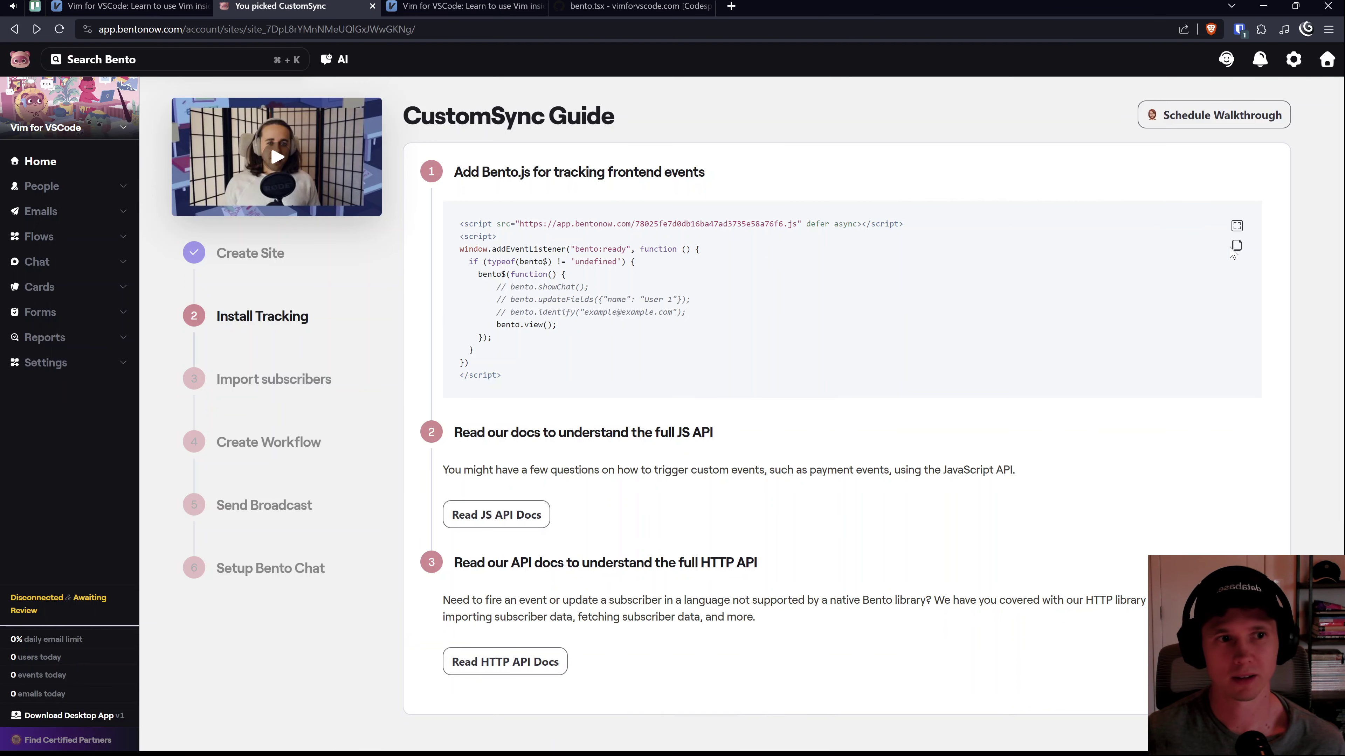
# Step: Delete the old noscript div block from bento.tsx with a Vim line selection
pyautogui.click(682, 6)
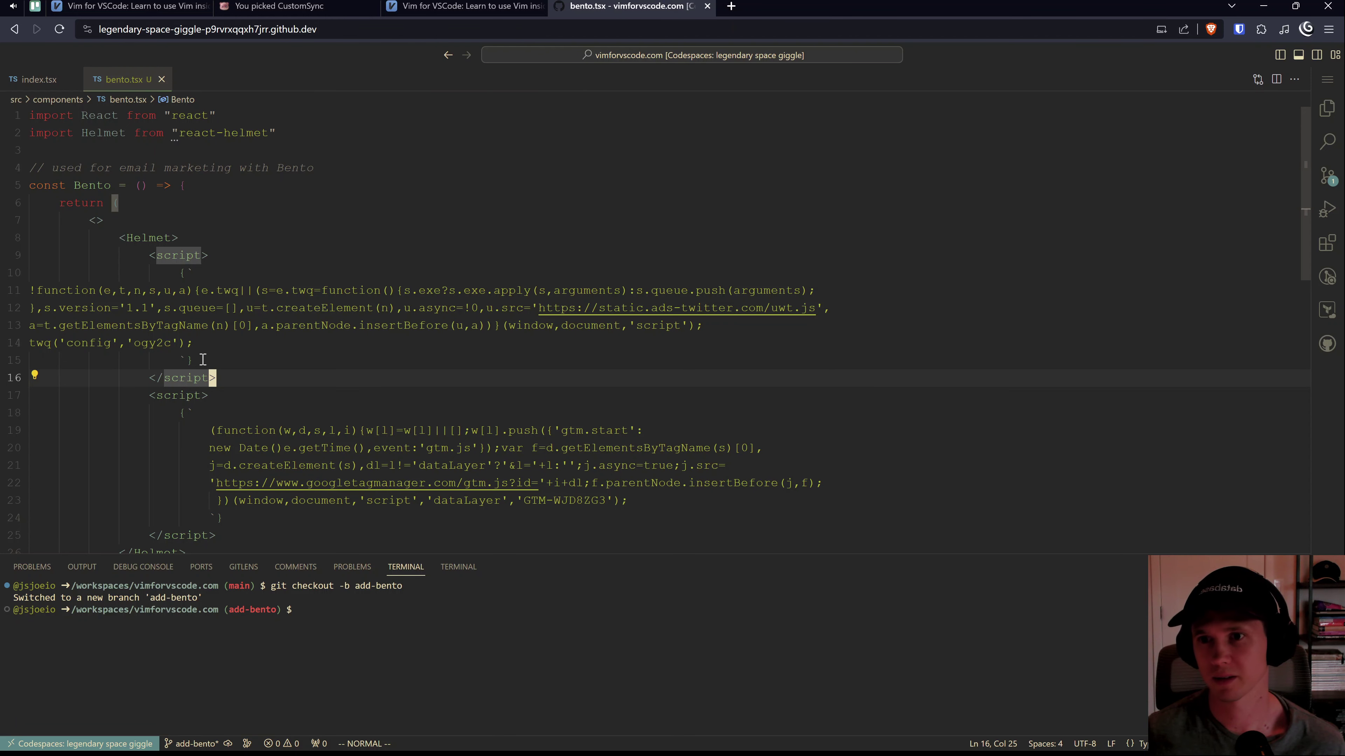
pyautogui.moveTo(131, 247); pyautogui.dragTo(226, 416)
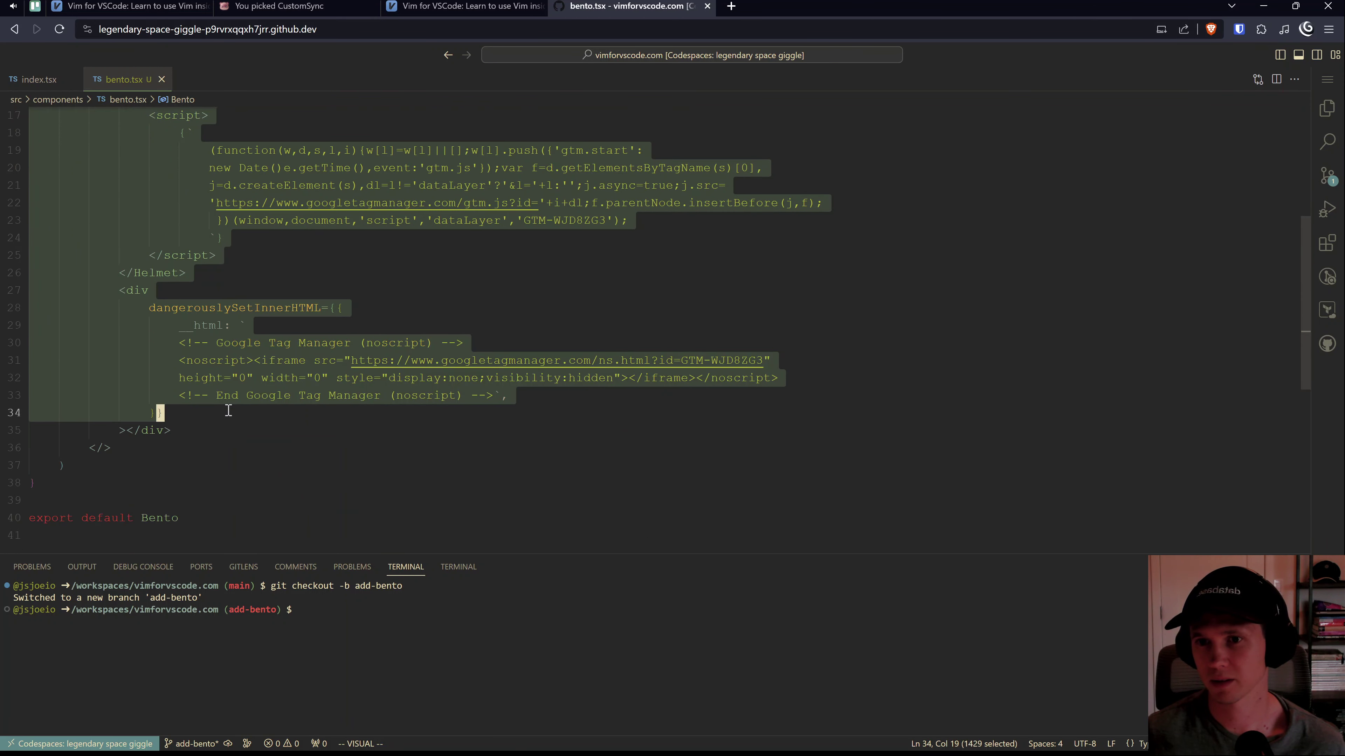
pyautogui.click(191, 295)
pyautogui.hotkey('shift', 'v')
pyautogui.press('j')
pyautogui.press('j')
pyautogui.press('j')
pyautogui.press('j')
pyautogui.press('j')
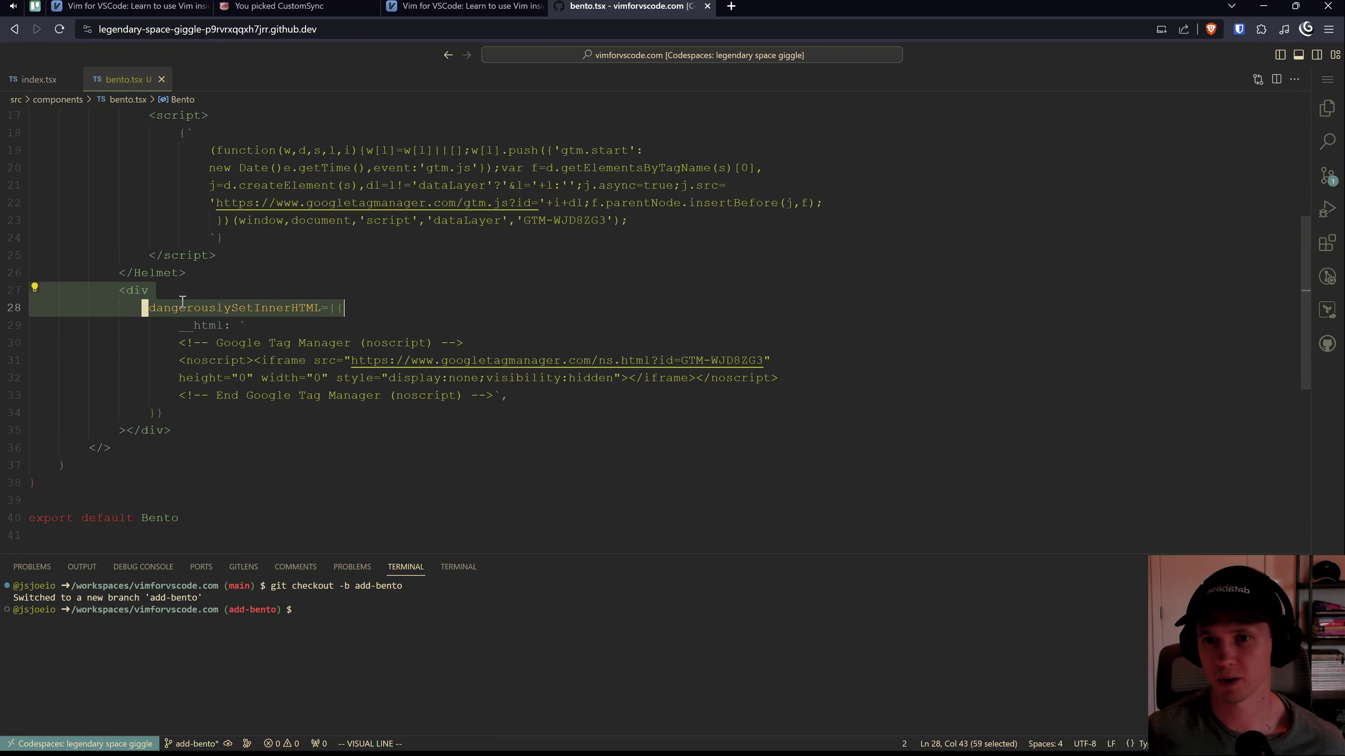
pyautogui.press('j')
pyautogui.press('j')
pyautogui.press('j')
pyautogui.press('d')
pyautogui.press('k')
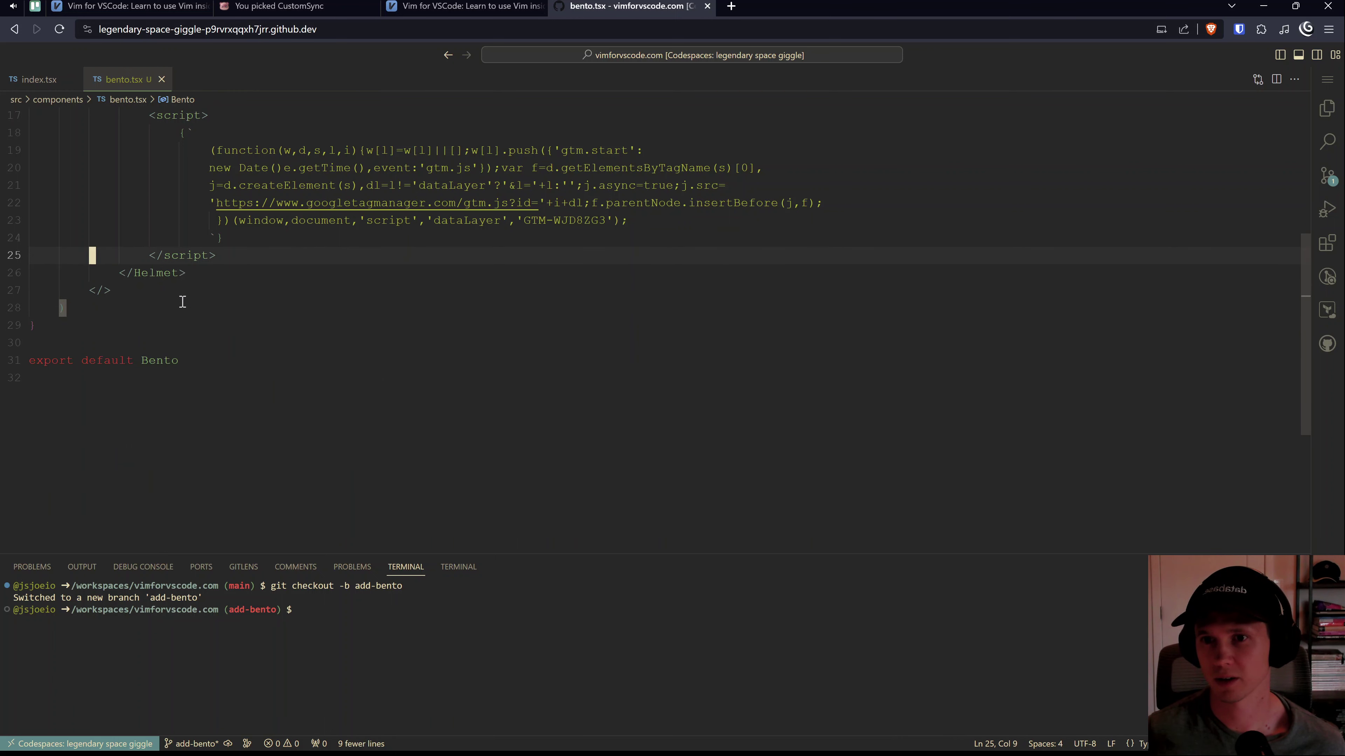
# Step: Clear all the old script code inside the Helmet tags, leaving one empty line
pyautogui.hotkey('shift', 'v')
pyautogui.press('k')
pyautogui.press('k')
pyautogui.press('k')
pyautogui.press('k')
pyautogui.press('j')
pyautogui.press('Escape')
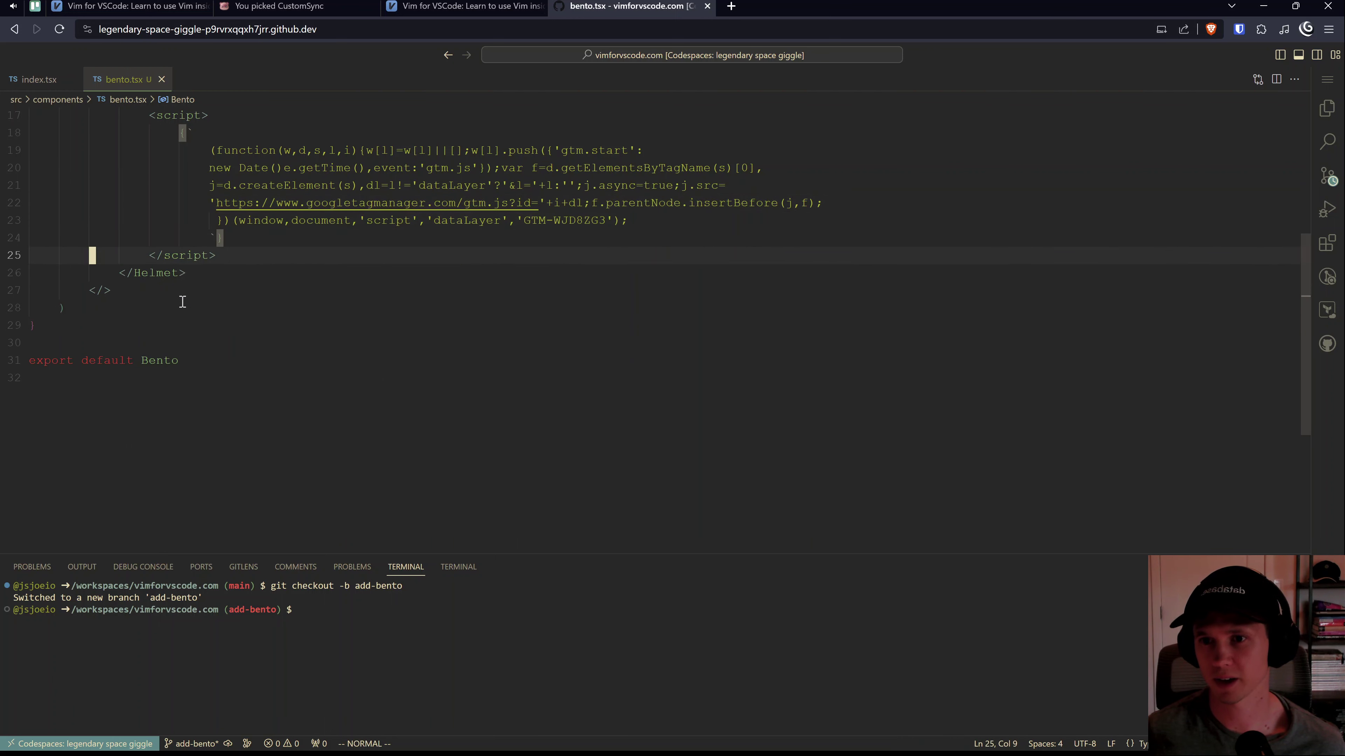
pyautogui.press('j')
pyautogui.press('c')
pyautogui.press('i')
pyautogui.press('t')
pyautogui.press('Return')
pyautogui.press('Escape')
# Step: Paste the Bento tracking snippet onto the empty line inside Helmet
pyautogui.press('j')
pyautogui.press('i')
pyautogui.hotkey('ctrl', 'v')
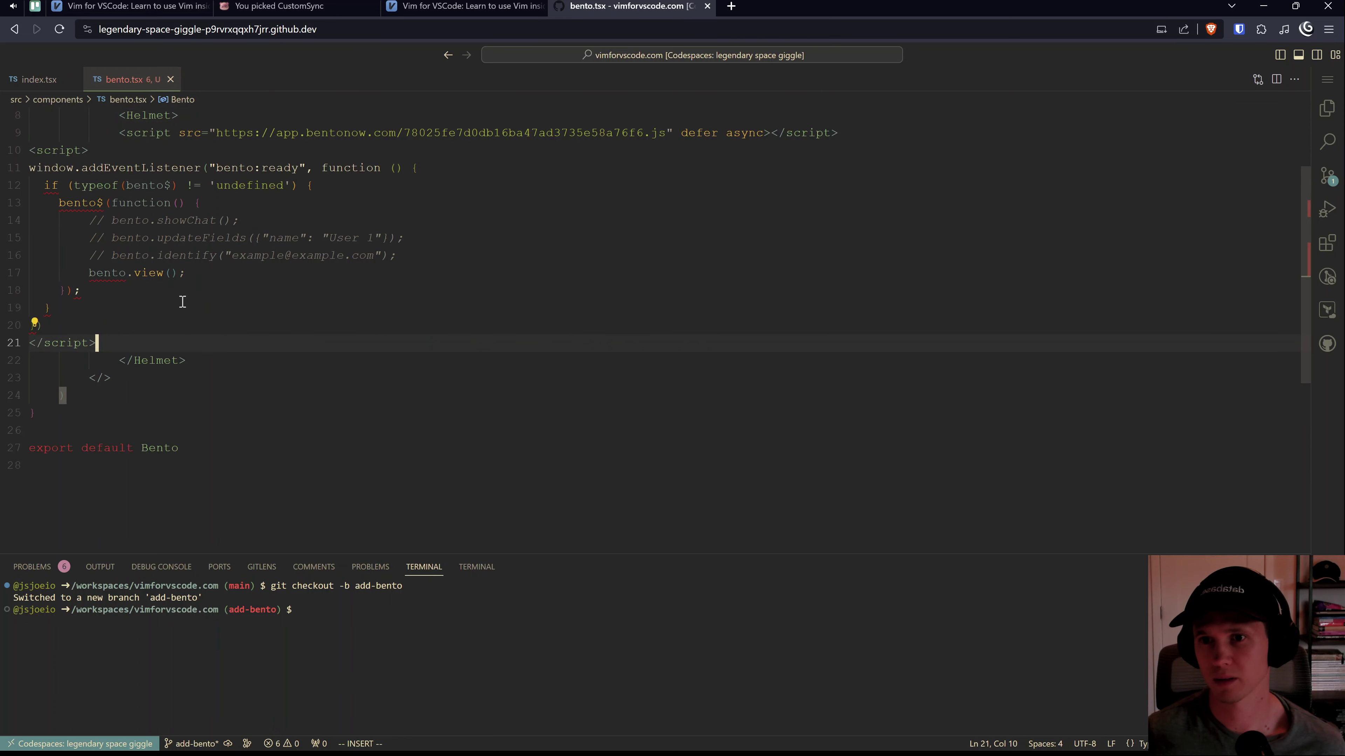
pyautogui.press('Escape')
pyautogui.press('k')
pyautogui.press('k')
pyautogui.press('k')
pyautogui.press('k')
pyautogui.press('k')
pyautogui.press('k')
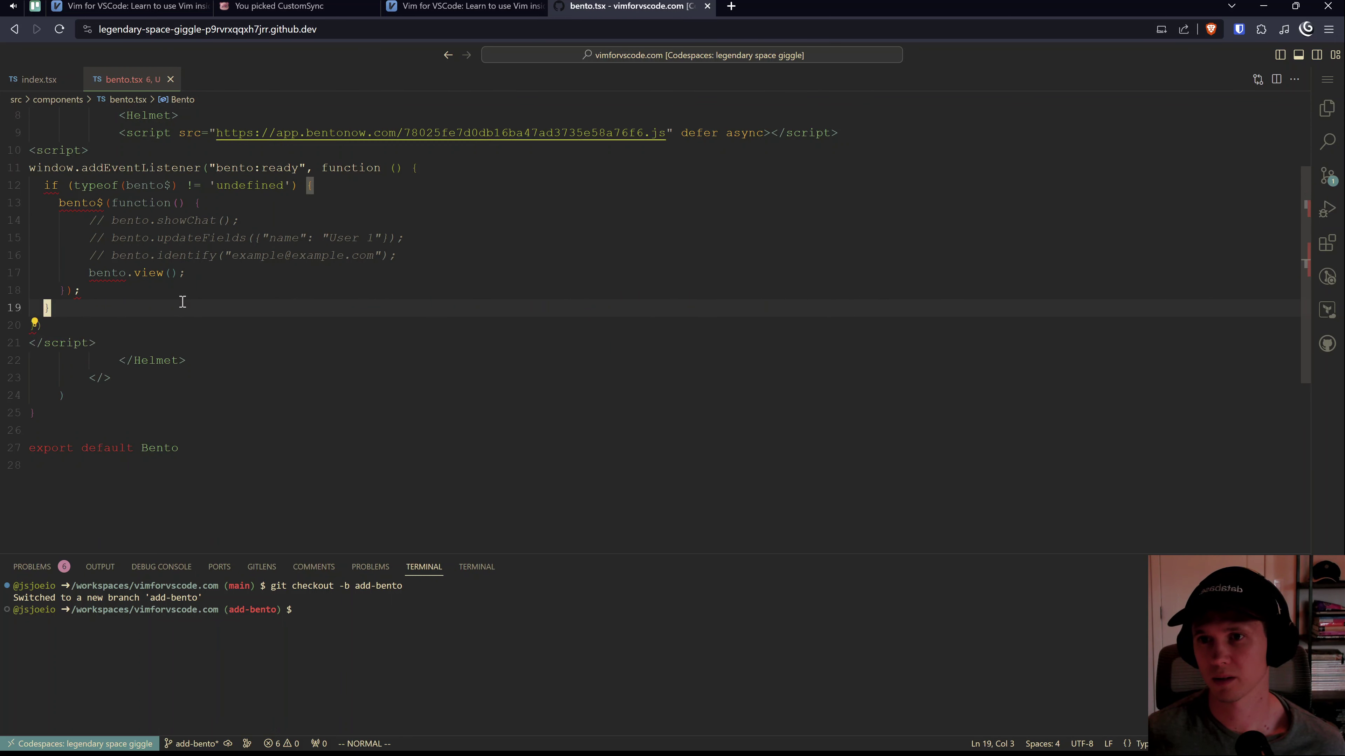
# Step: Try Format Document on bento.tsx, then review the pasted bento:ready listener code
pyautogui.hotkey('ctrl', 'shift', 'p')
pyautogui.press('Escape')
pyautogui.hotkey('ctrl', 'shift', 'p')
pyautogui.write('format')
pyautogui.press('Down')
pyautogui.press('Return')
pyautogui.press('Return')
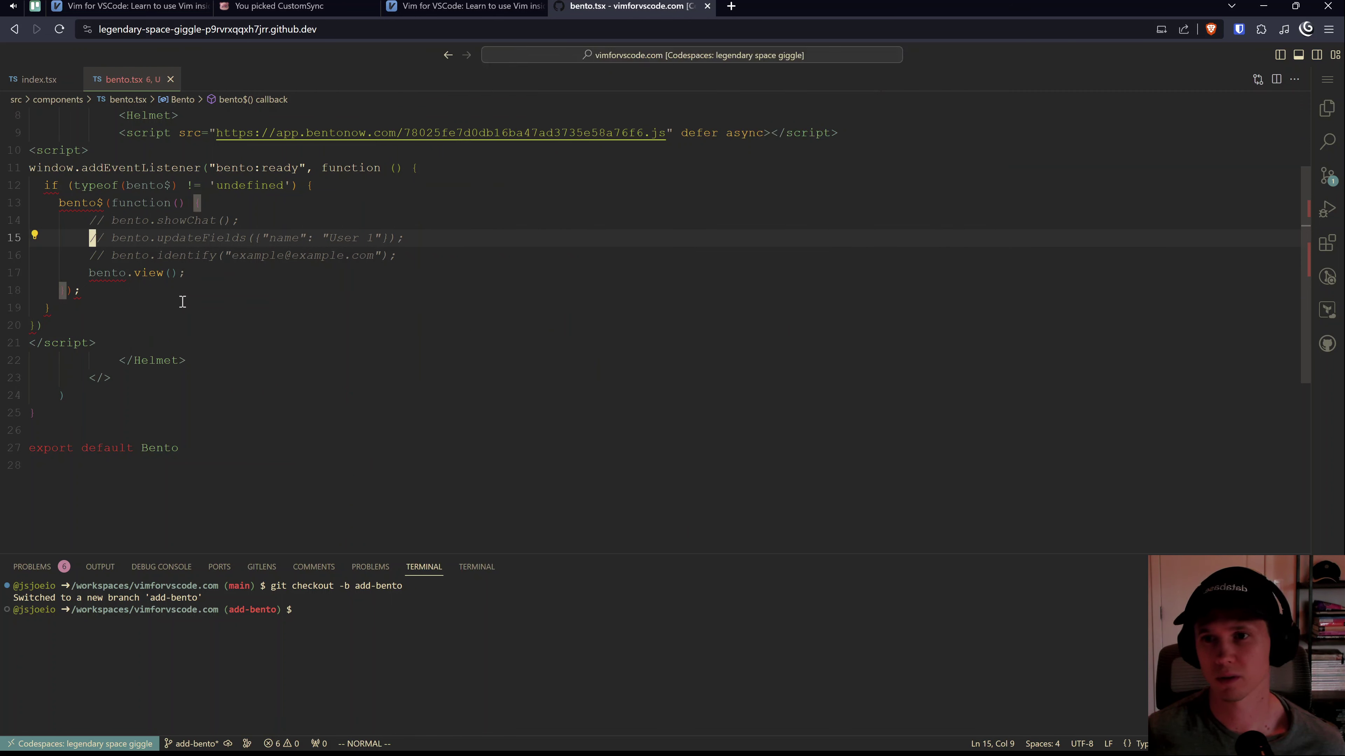
pyautogui.scroll(3, 219, 323)
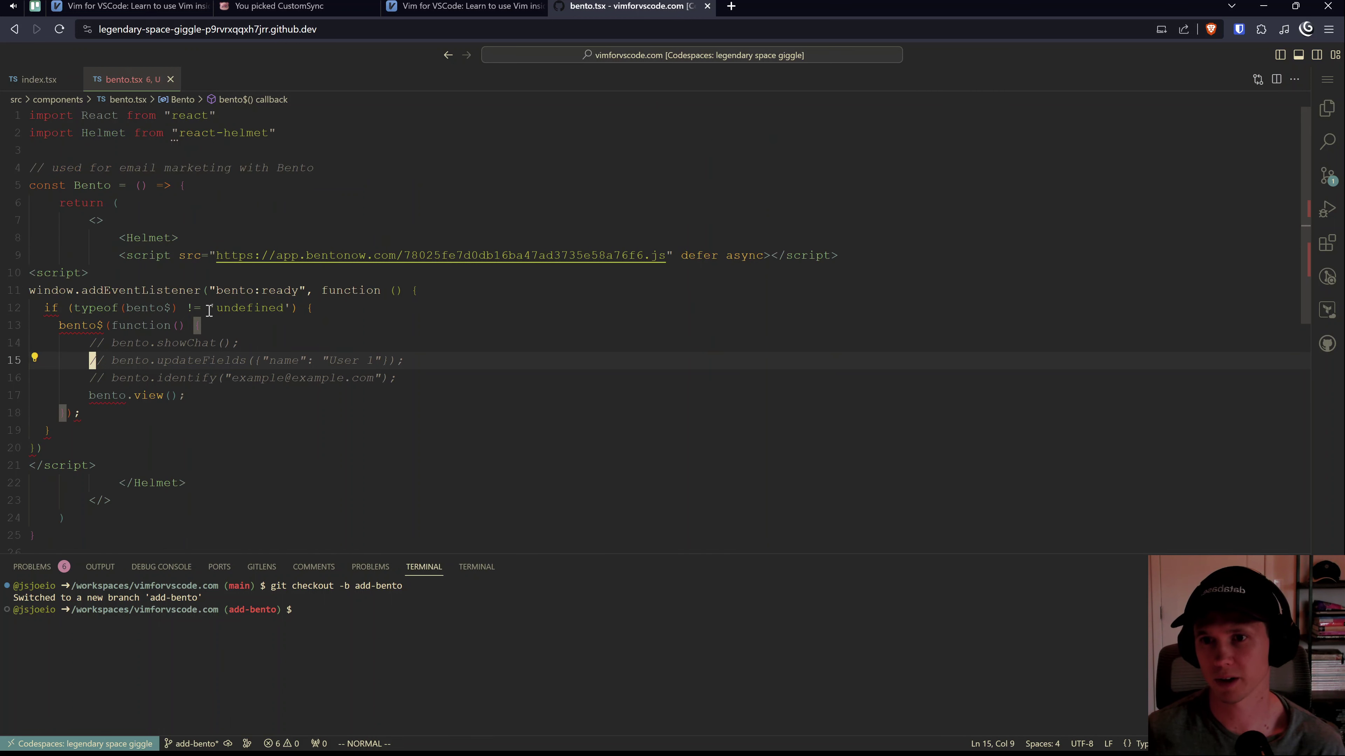
pyautogui.click(211, 307)
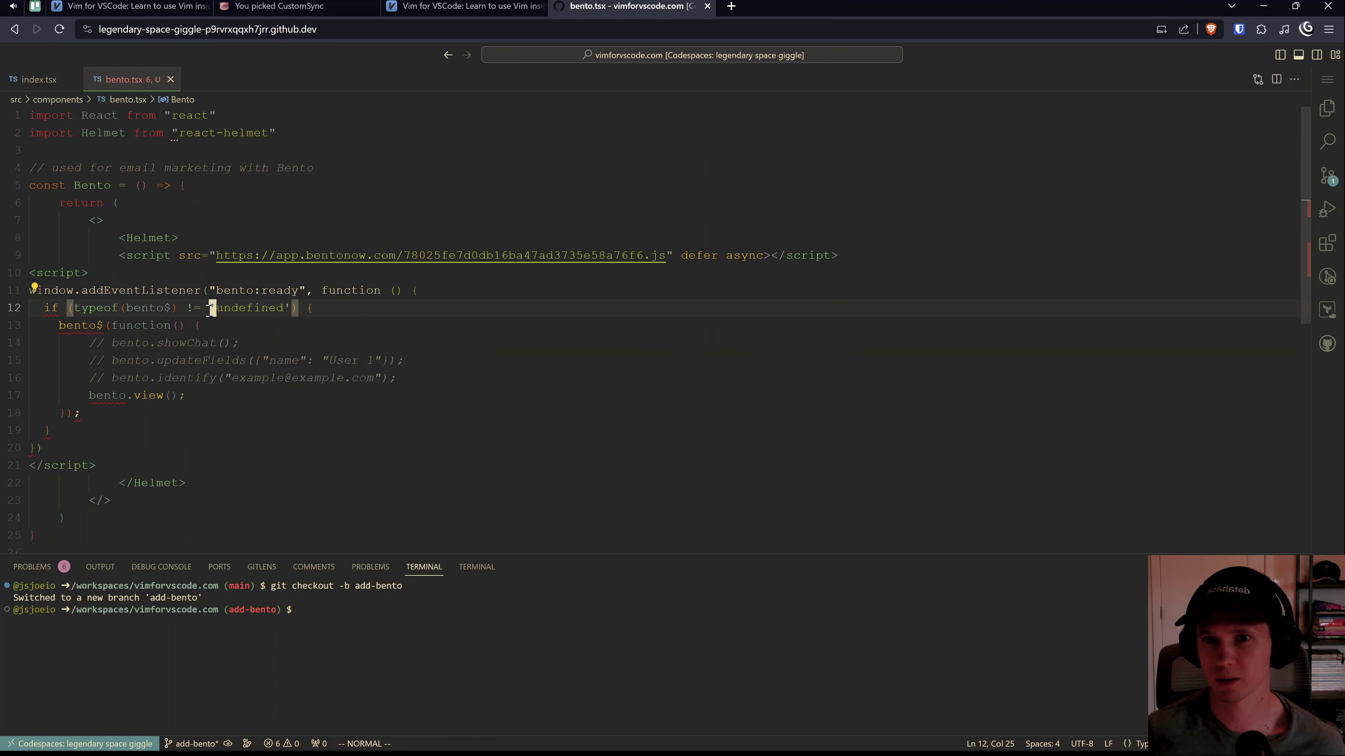
pyautogui.press('k')
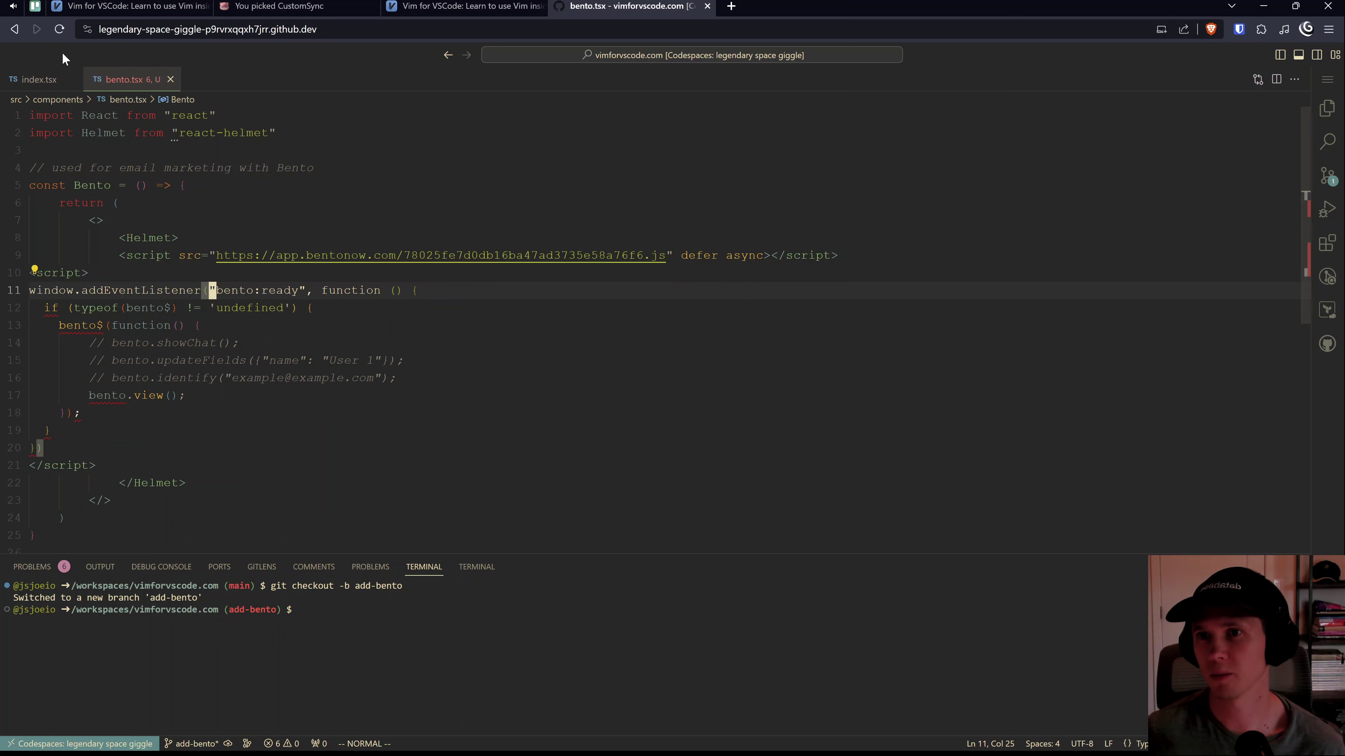
# Step: Check how index.tsx wraps the Google Tag Manager script, for reference
pyautogui.click(39, 79)
pyautogui.click(275, 262)
pyautogui.scroll(3, 275, 261)
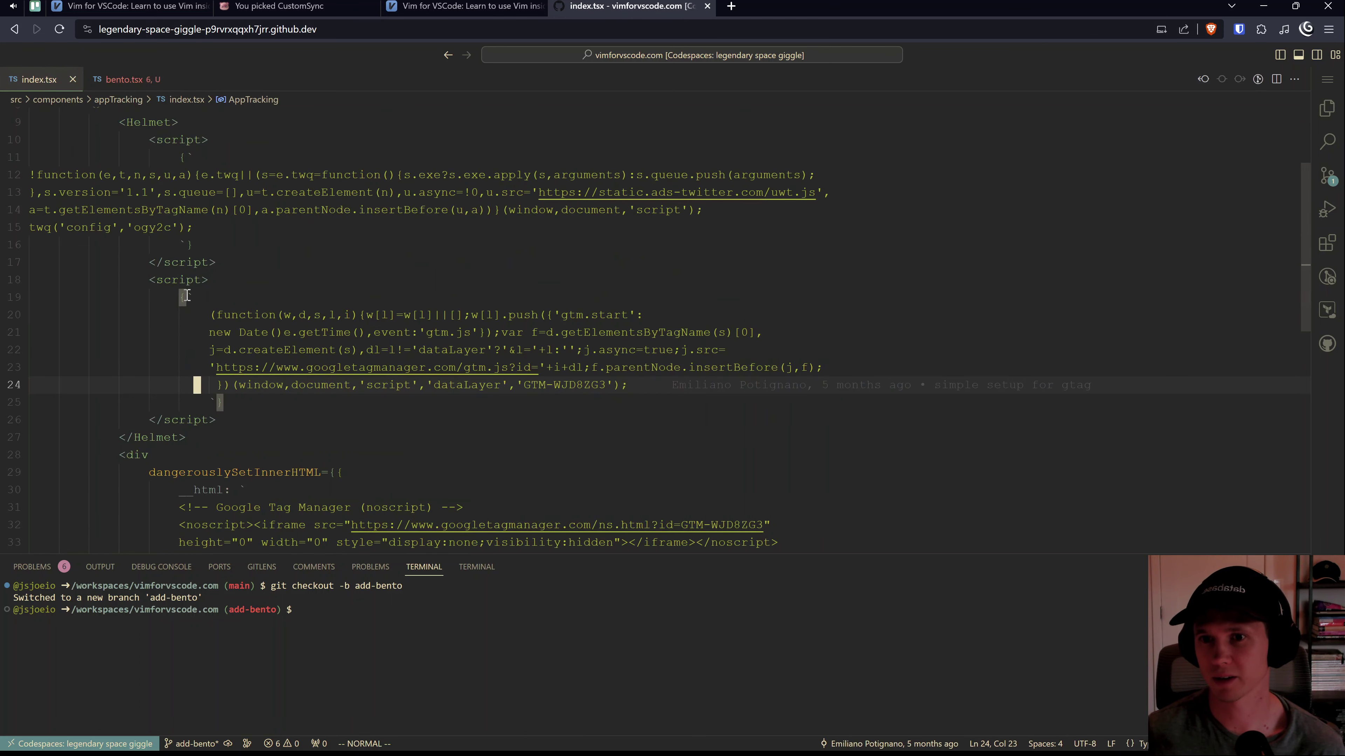
pyautogui.press('%')
pyautogui.click(122, 79)
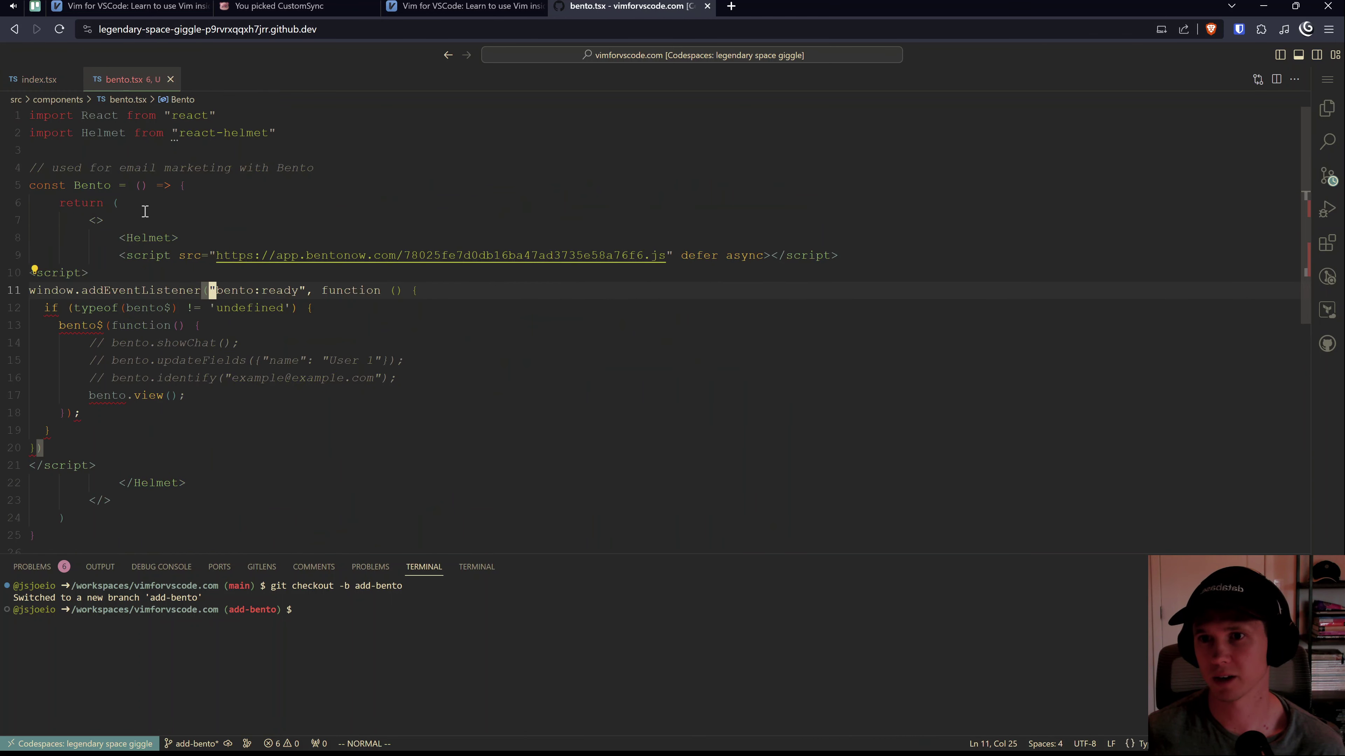
# Step: Add braces and backticks on separate lines after the Bento script tag
pyautogui.click(144, 255)
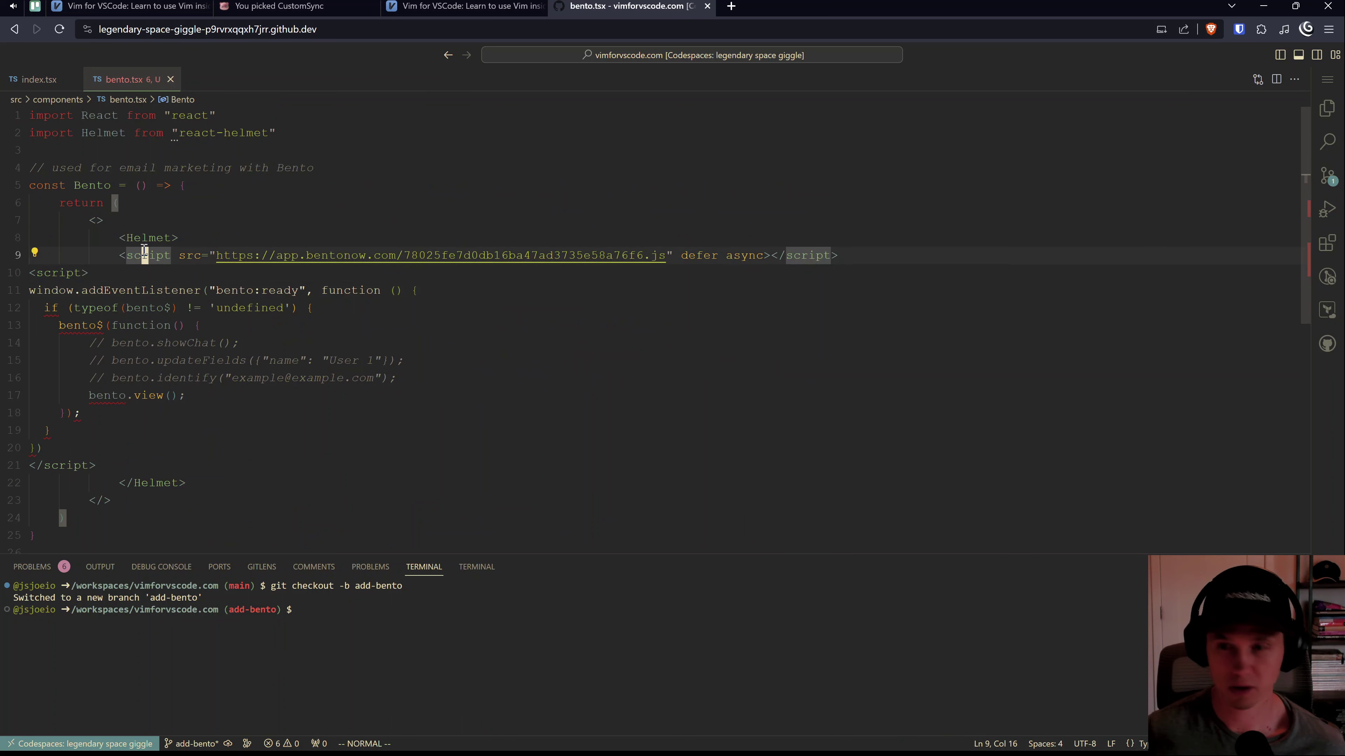
pyautogui.write('jo')
pyautogui.write('{')
pyautogui.press('Return')
pyautogui.write('`')
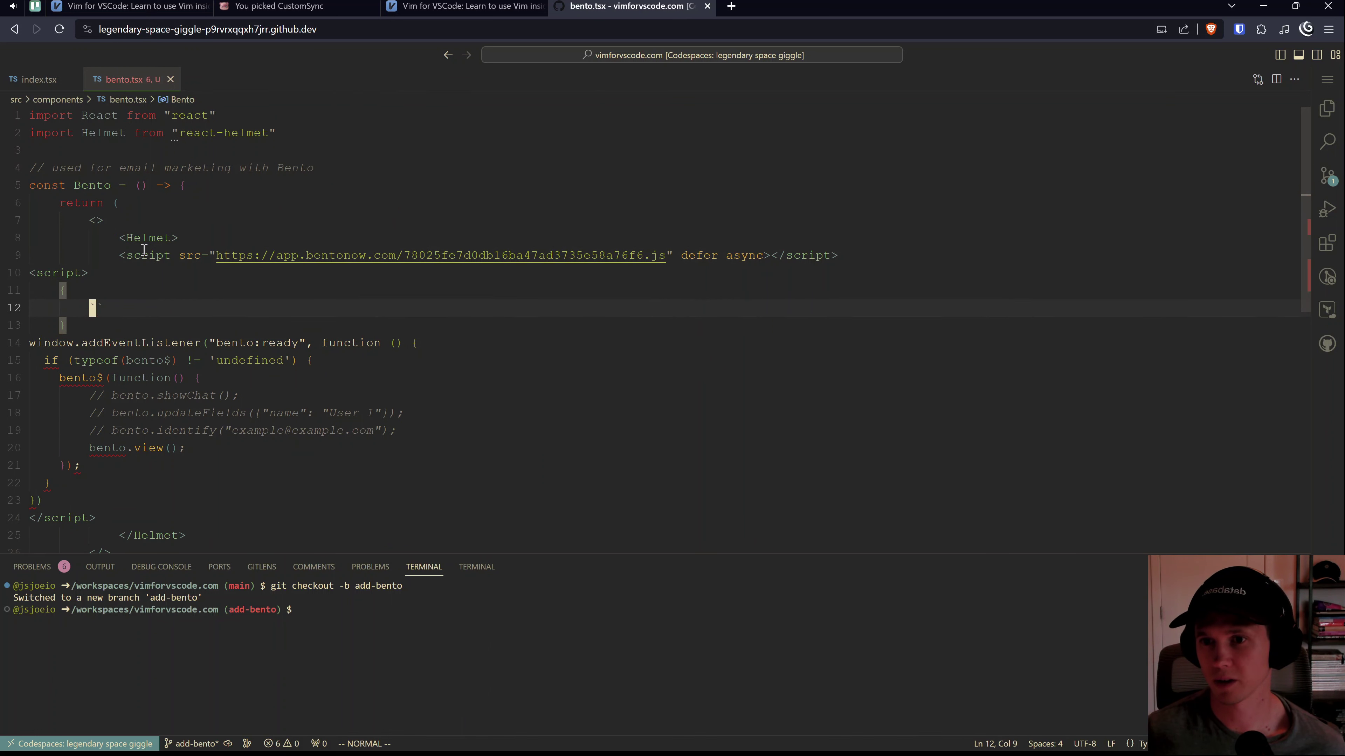
pyautogui.press('Return')
pyautogui.press('Escape')
# Step: Move the bento:ready listener block inside the backticks and save to reformat
pyautogui.press('j')
pyautogui.press('j')
pyautogui.hotkey('shift', 'v')
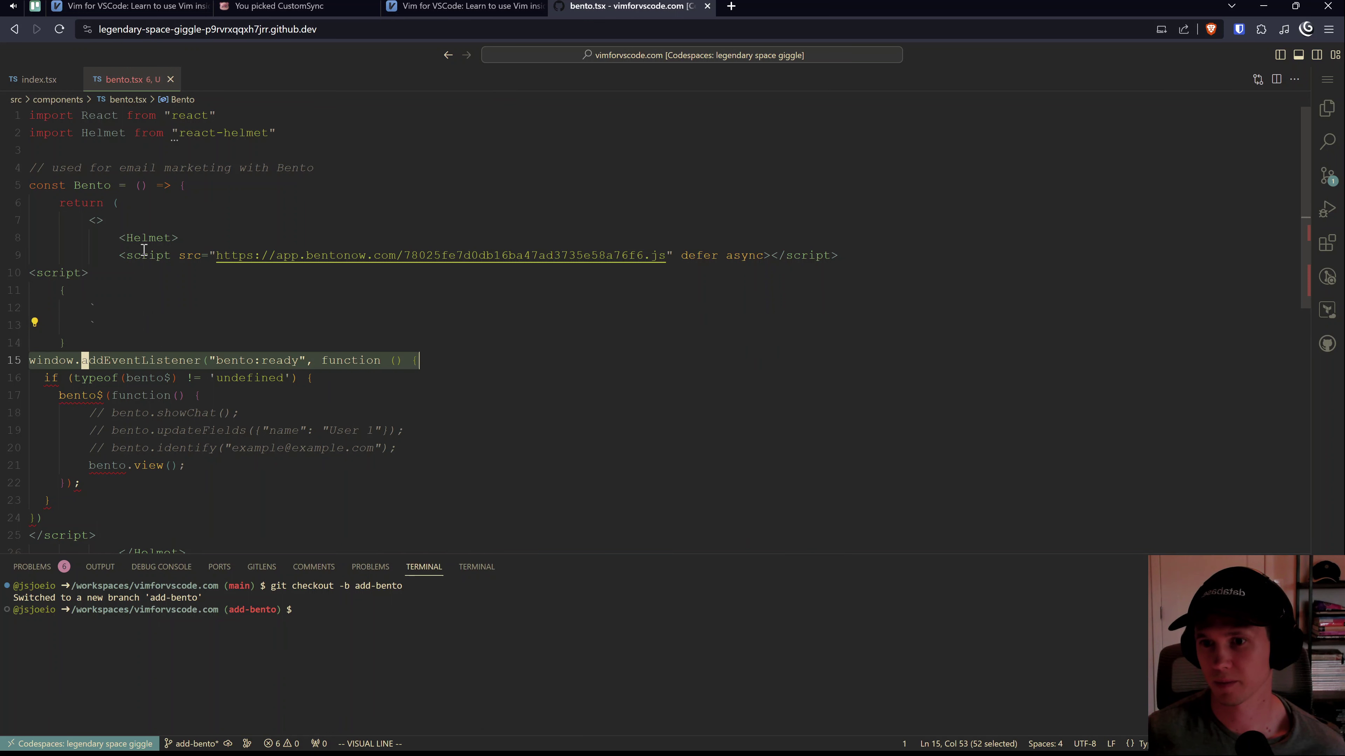
pyautogui.press('j')
pyautogui.press('j')
pyautogui.press('j')
pyautogui.press('j')
pyautogui.press('j')
pyautogui.press('j')
pyautogui.press('j')
pyautogui.press('j')
pyautogui.press('j')
pyautogui.press('d')
pyautogui.press('k')
pyautogui.press('k')
pyautogui.press('k')
pyautogui.press('p')
pyautogui.press('j')
pyautogui.press('j')
pyautogui.press('j')
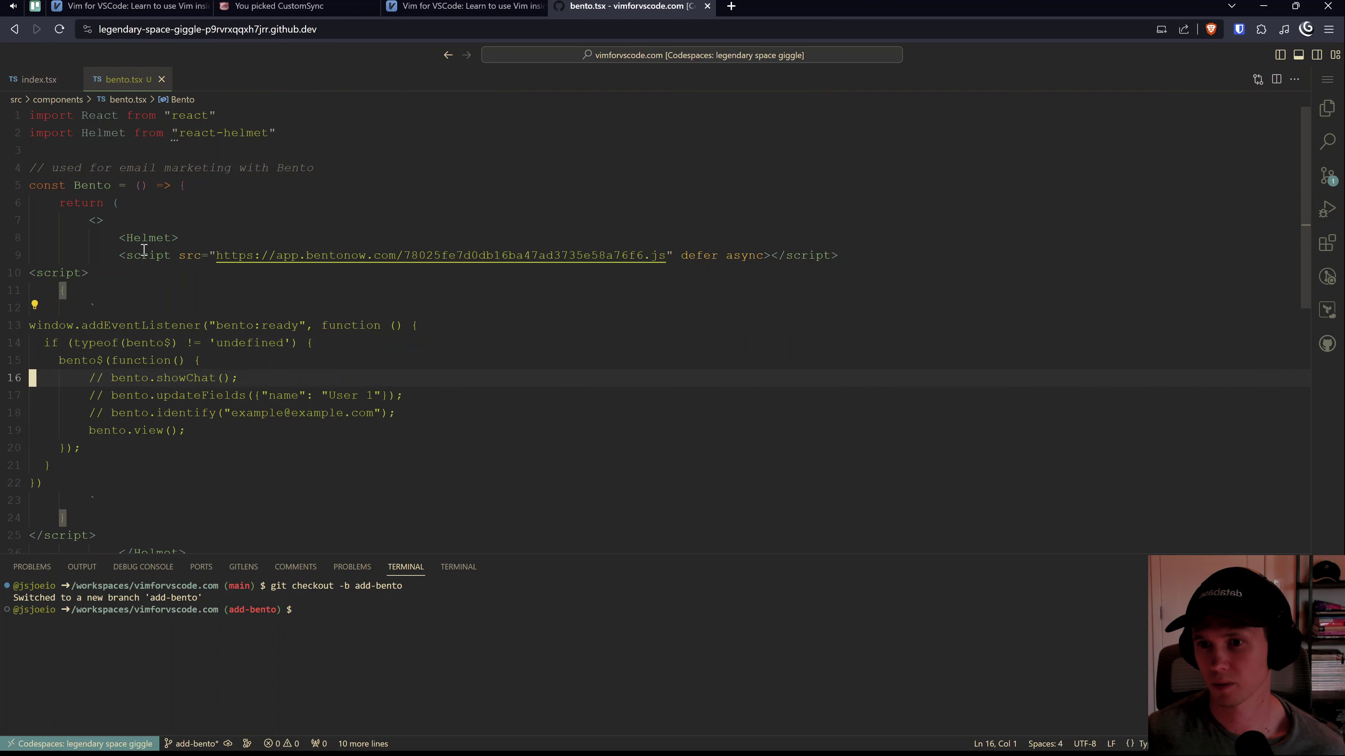
pyautogui.hotkey('ctrl', 's')
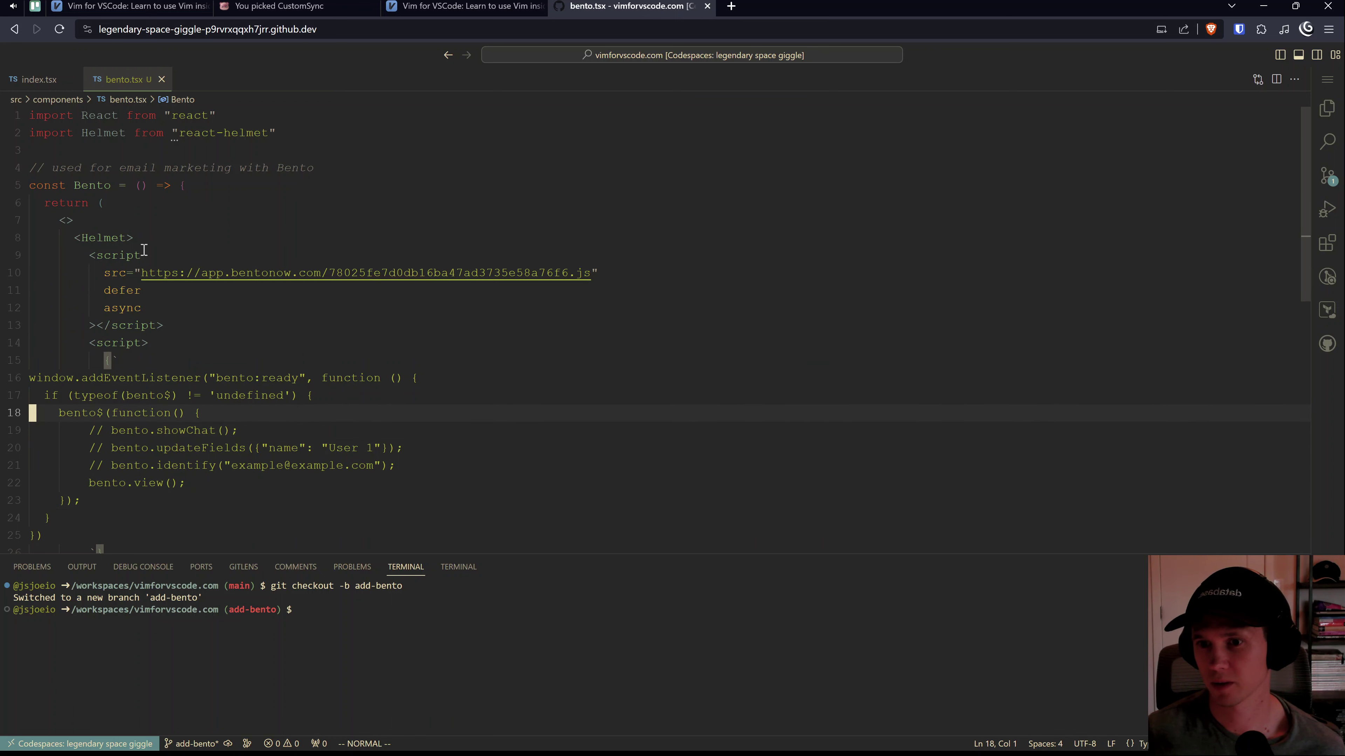
# Step: Review the reformatted Bento.js script tag and listener script block
pyautogui.press('k')
pyautogui.press('k')
pyautogui.press('V')
pyautogui.press('%')
pyautogui.click(228, 321)
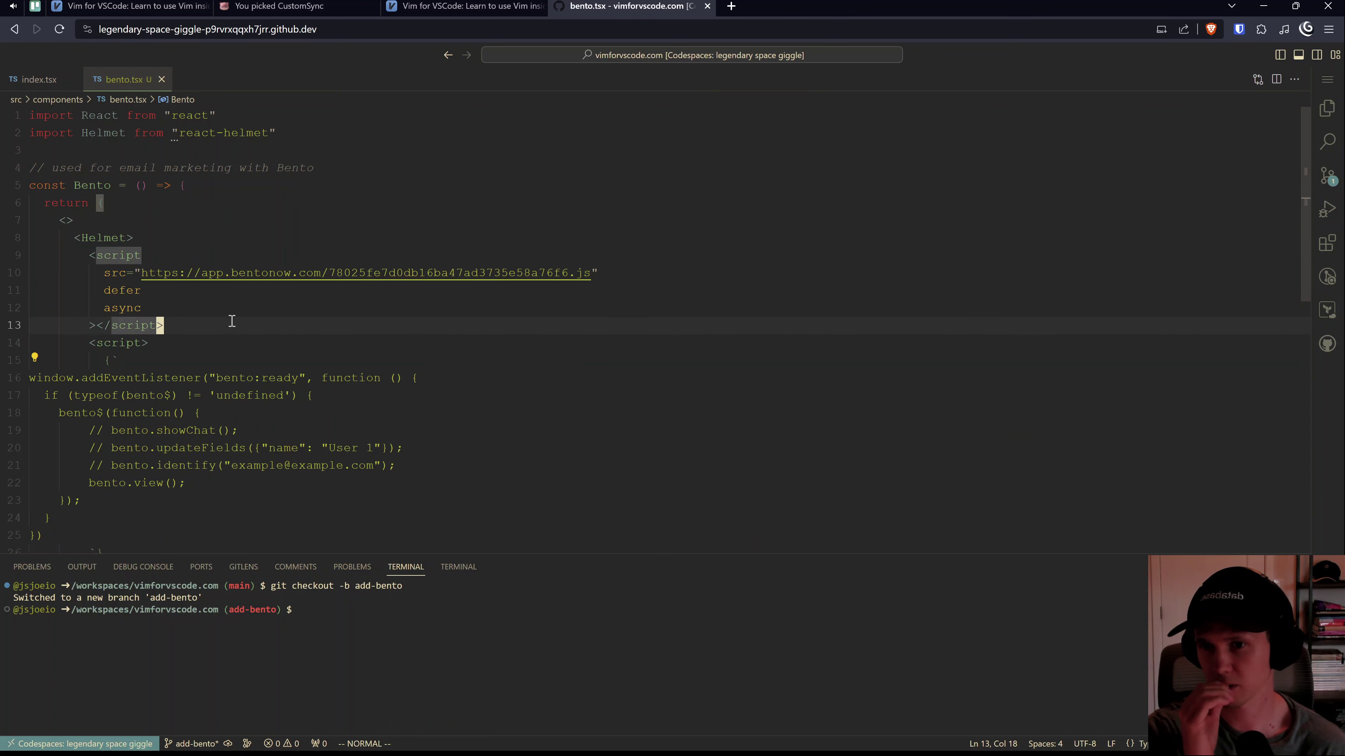
pyautogui.click(227, 369)
pyautogui.scroll(-2, 195, 387)
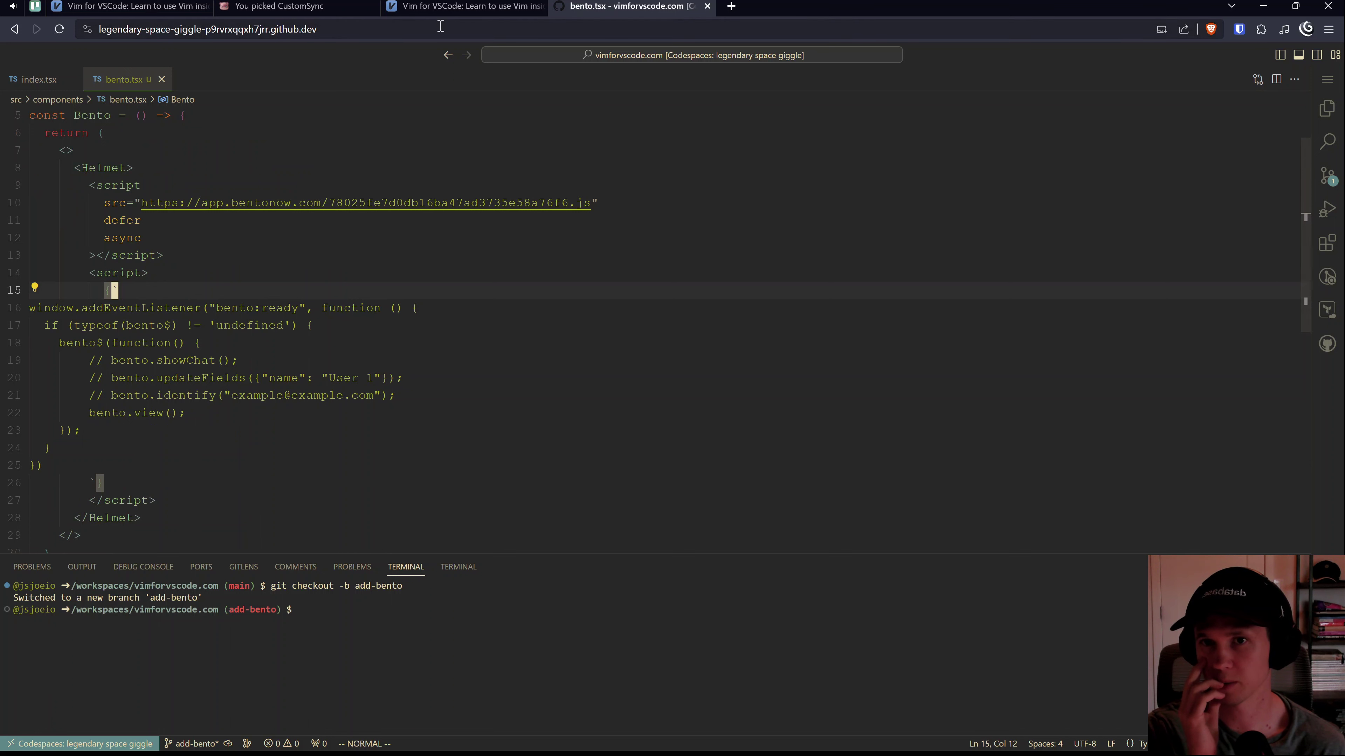
pyautogui.scroll(-2, 308, 296)
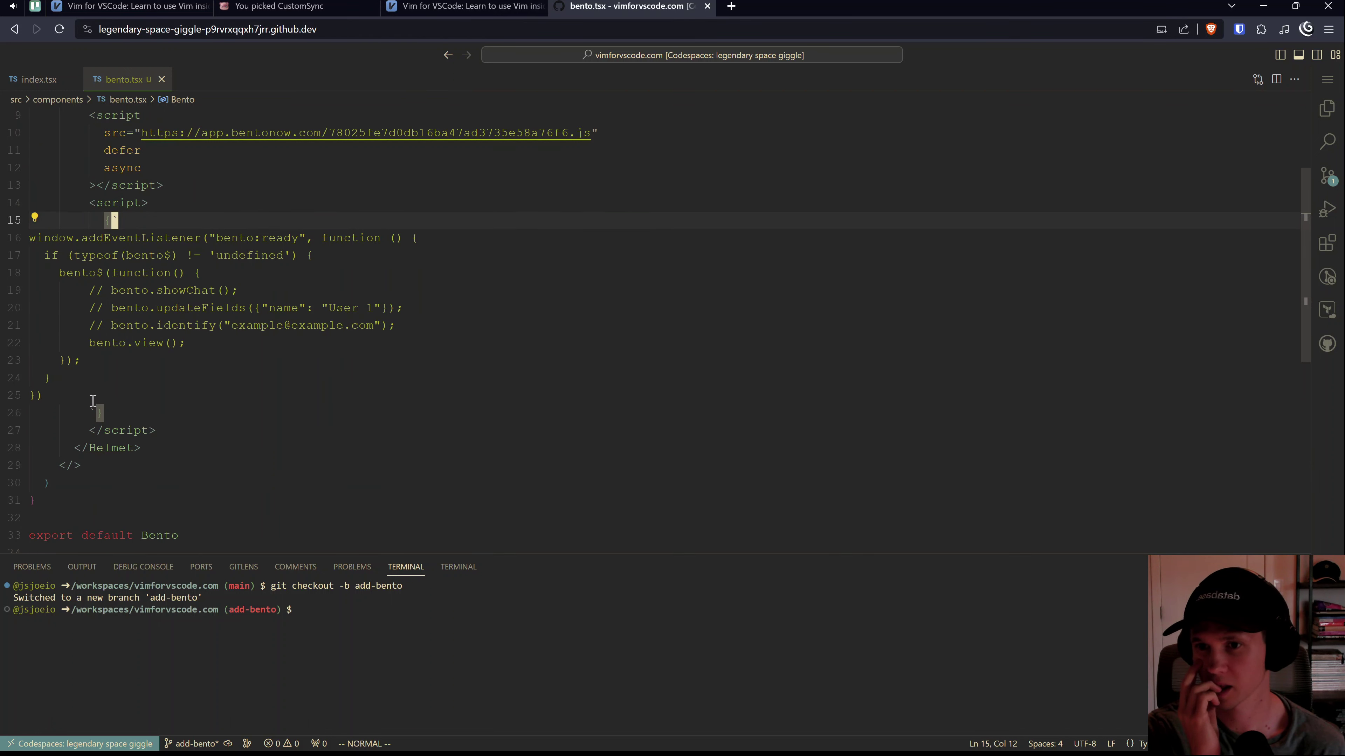
pyautogui.scroll(4, 127, 381)
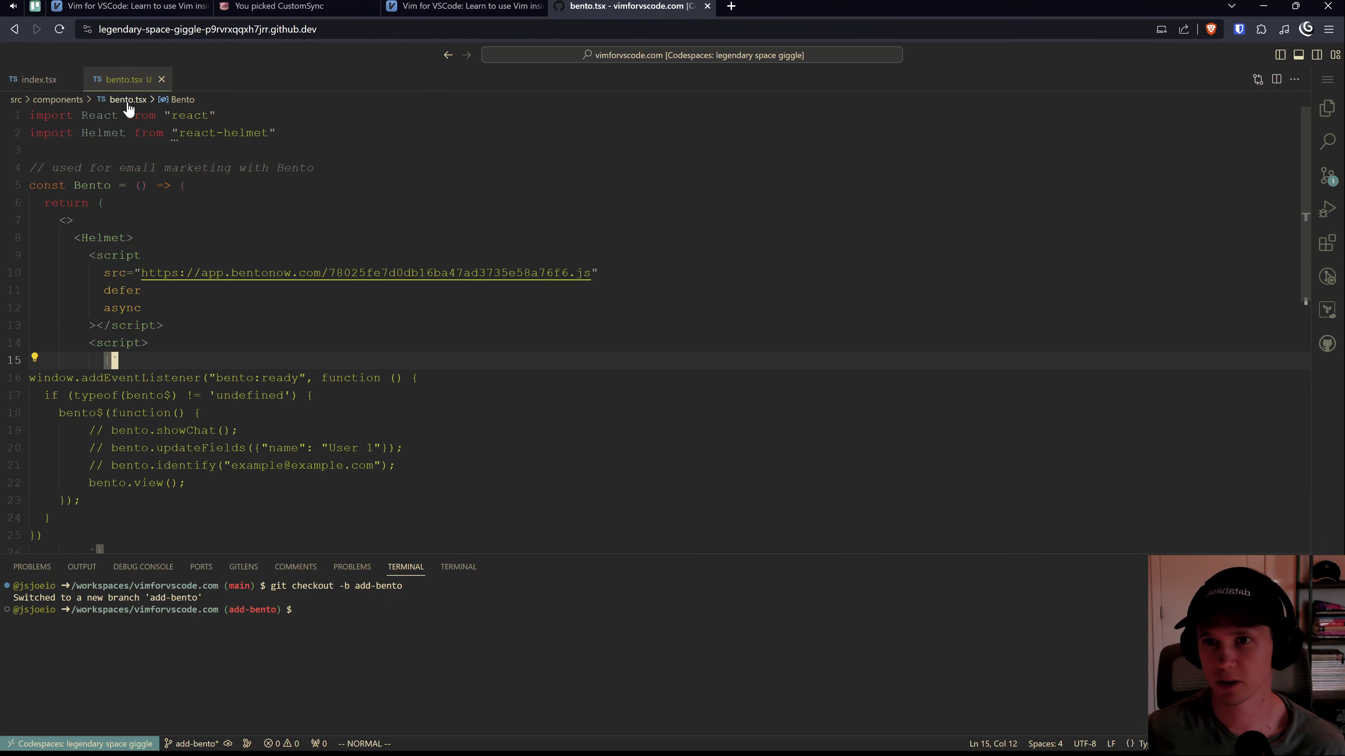
pyautogui.click(169, 258)
# Step: Open appTracking/index.tsx and search the project for AppTracking, reviewing its 5 results
pyautogui.hotkey('ctrl', 'shift', 'e')
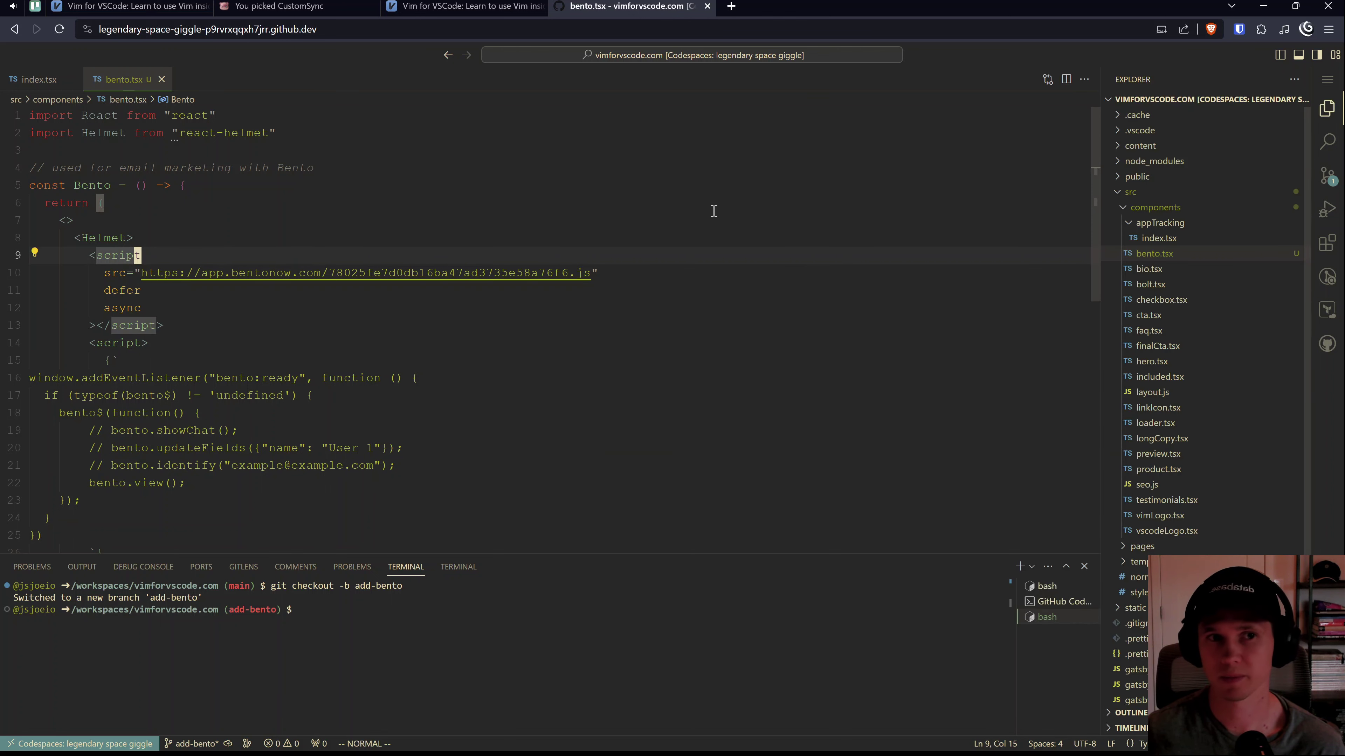
pyautogui.press('k')
pyautogui.press('k')
pyautogui.hotkey('ctrl', 'shift', 'e')
pyautogui.press('Up')
pyautogui.press('Return')
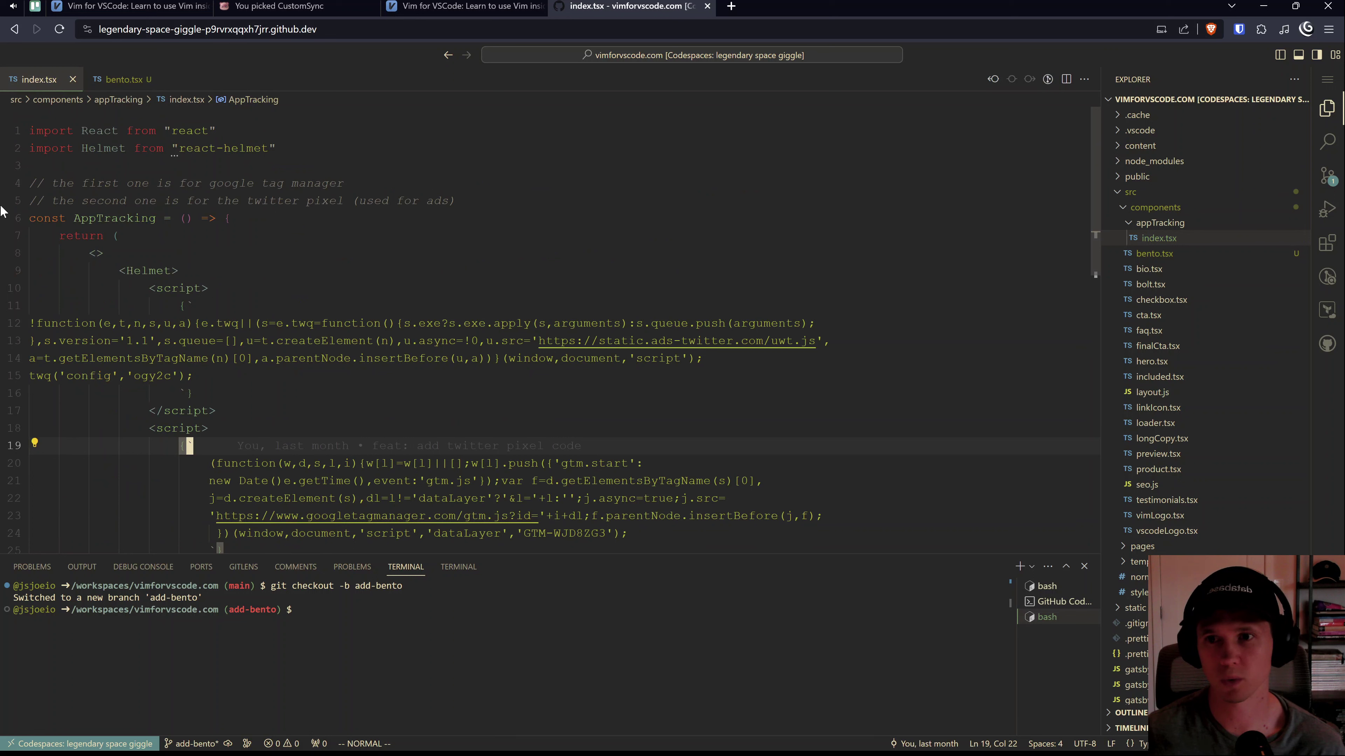
pyautogui.doubleClick(124, 226)
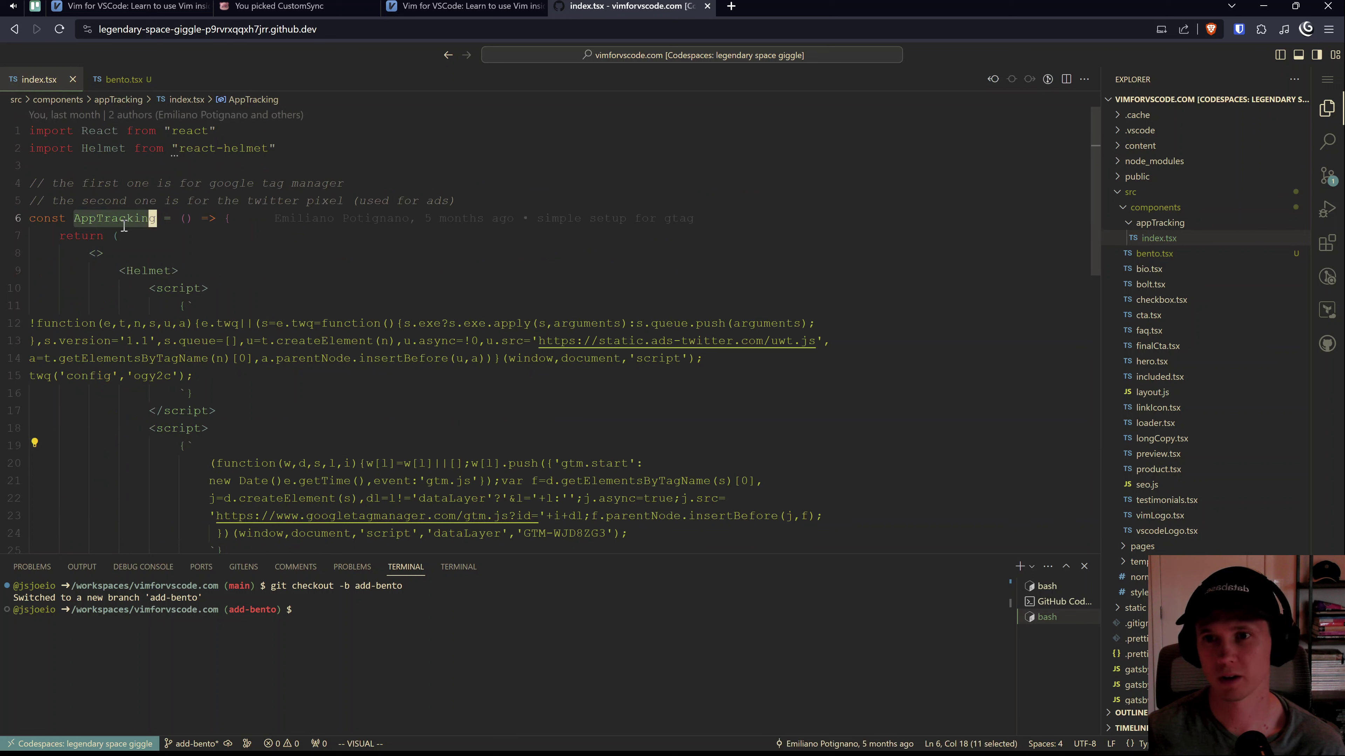
pyautogui.click(1327, 141)
pyautogui.click(1171, 249)
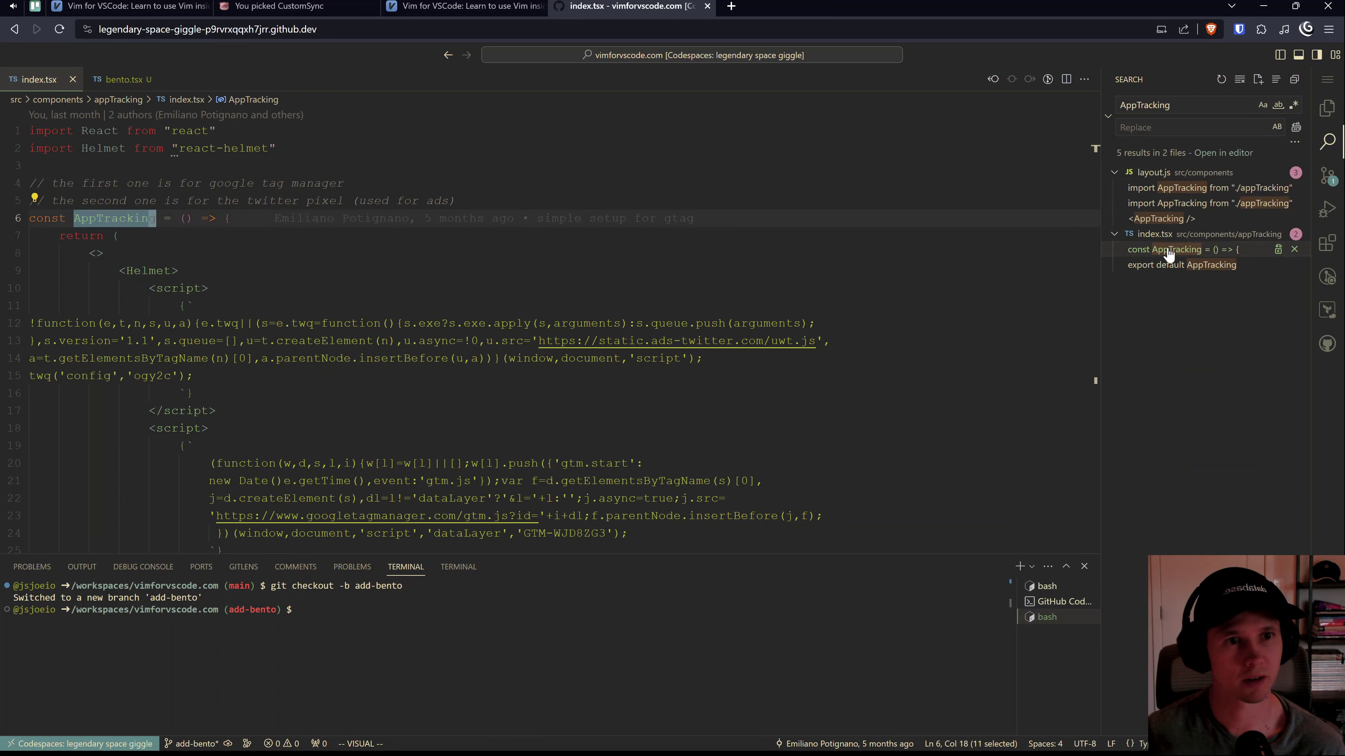
pyautogui.click(1168, 265)
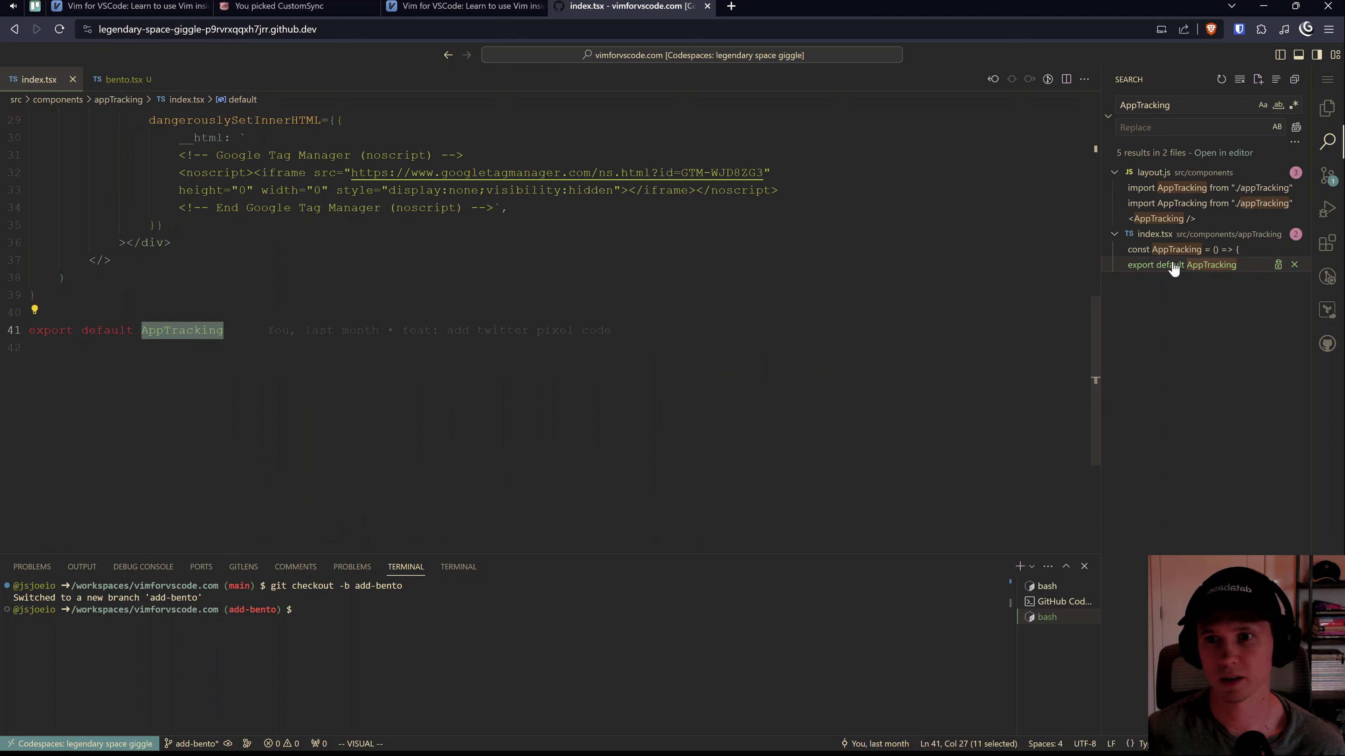
# Step: Add a <Bento /> line under <AppTracking /> in layout.js
pyautogui.click(1184, 219)
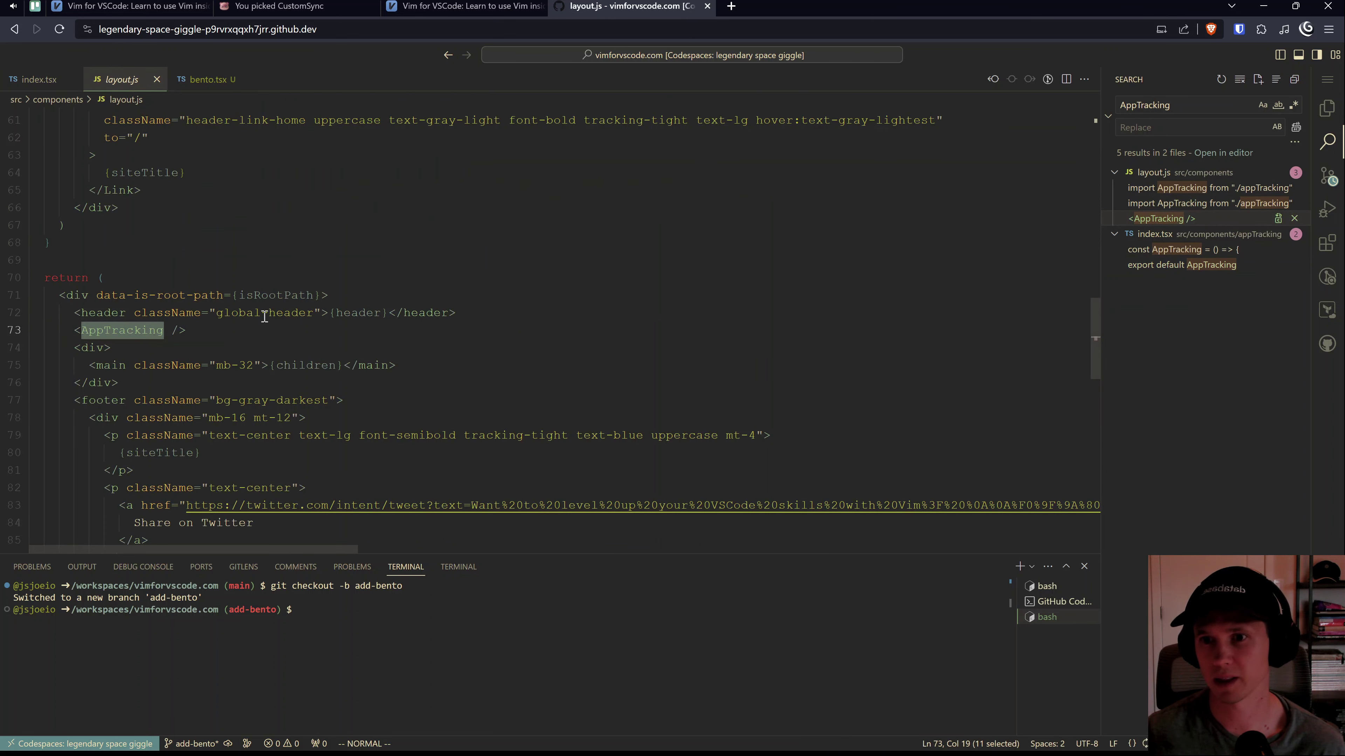
pyautogui.click(174, 330)
pyautogui.press('Escape')
pyautogui.press('$')
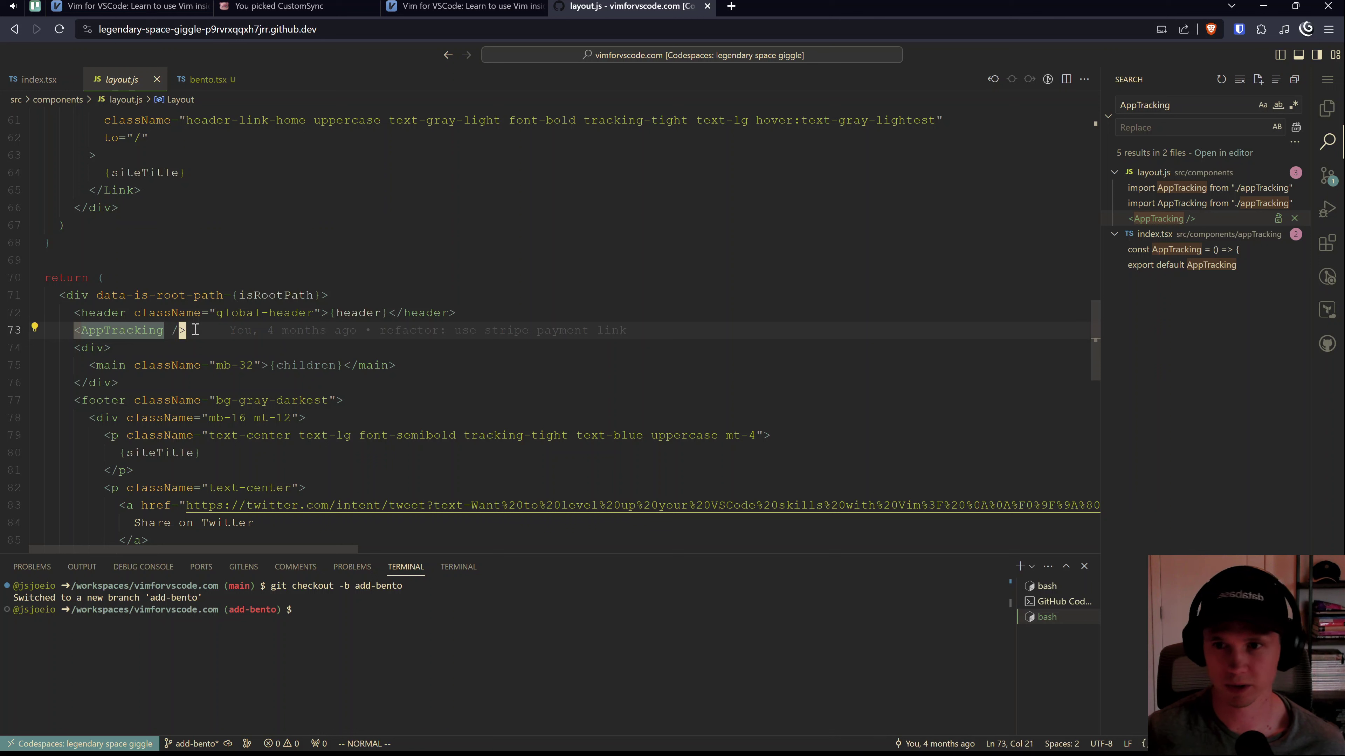
pyautogui.write('o<Btn')
pyautogui.press('BackSpace')
pyautogui.press('BackSpace')
pyautogui.write('ento />')
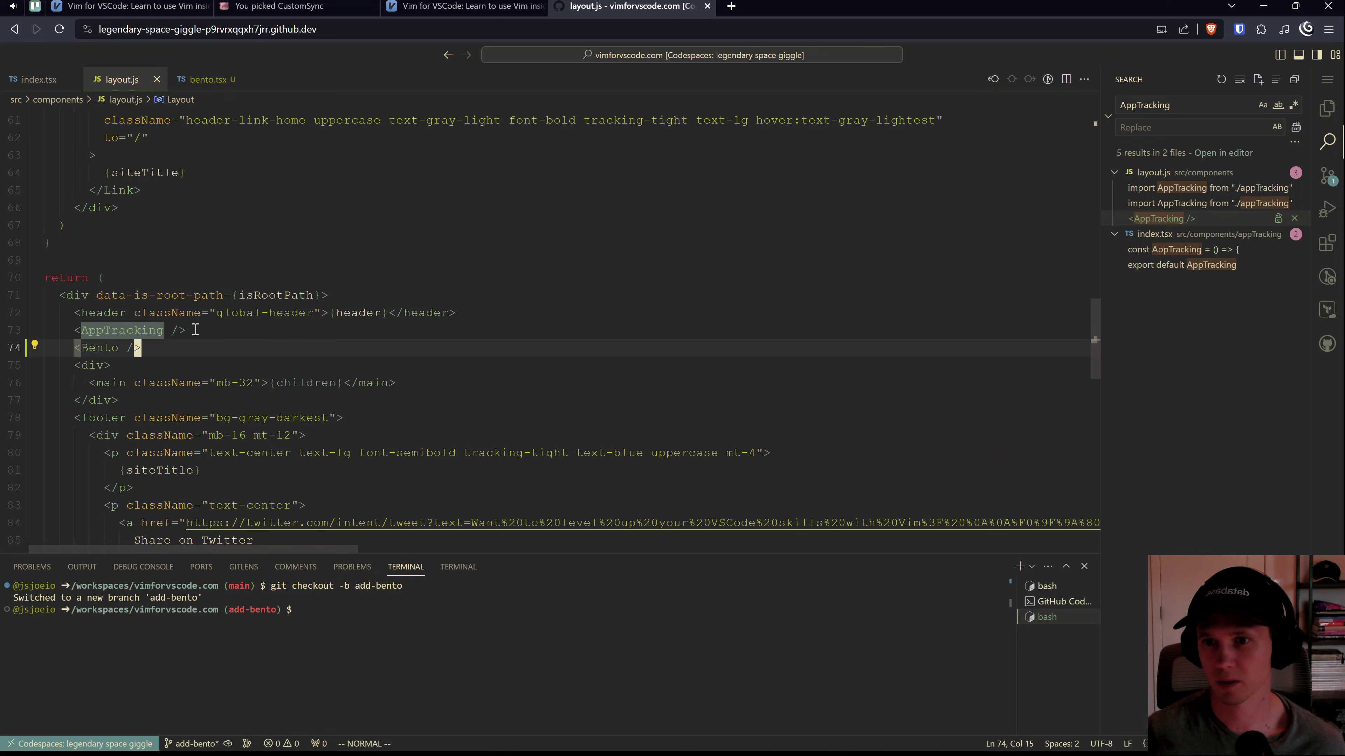
# Step: Duplicate the AppTracking import and change it to import Bento from "./bento"
pyautogui.scroll(20, 195, 329)
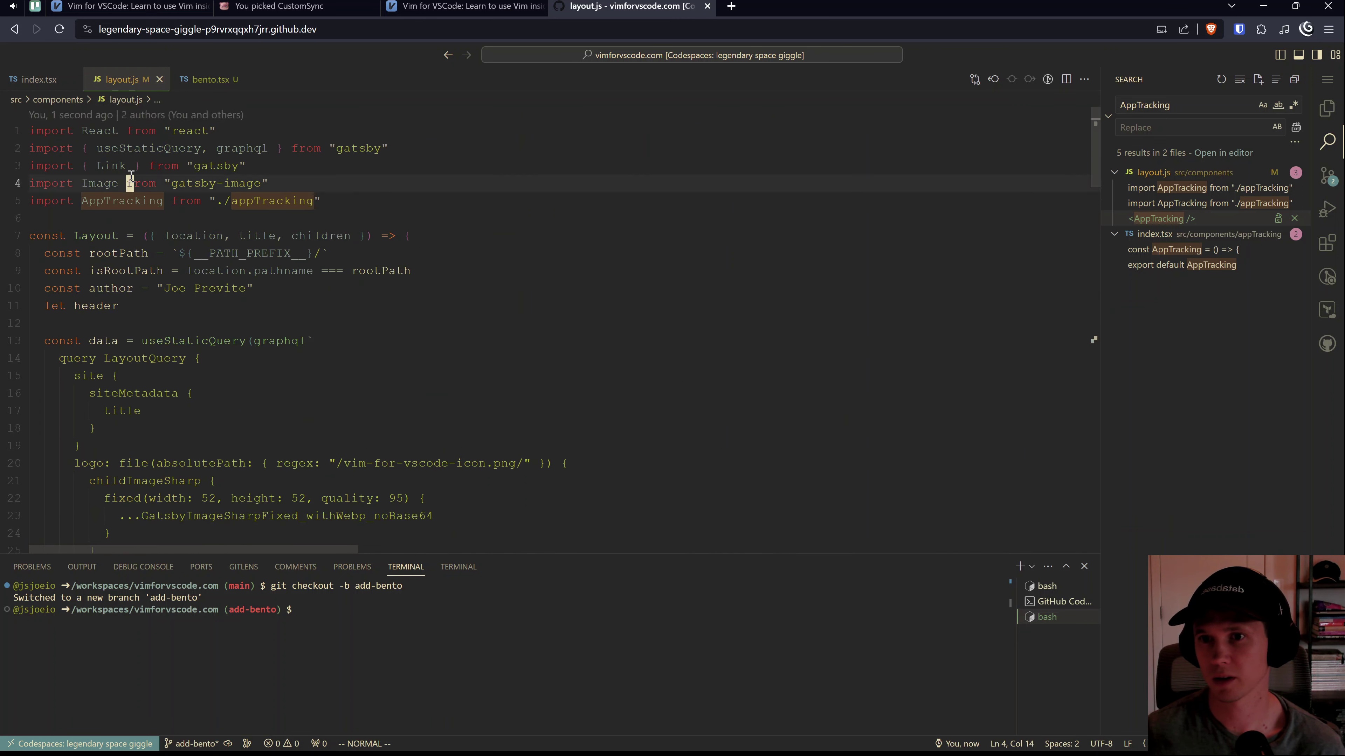
pyautogui.click(130, 183)
pyautogui.press('j')
pyautogui.press('y')
pyautogui.press('y')
pyautogui.press('p')
pyautogui.press('e')
pyautogui.press('e')
pyautogui.write('bce')
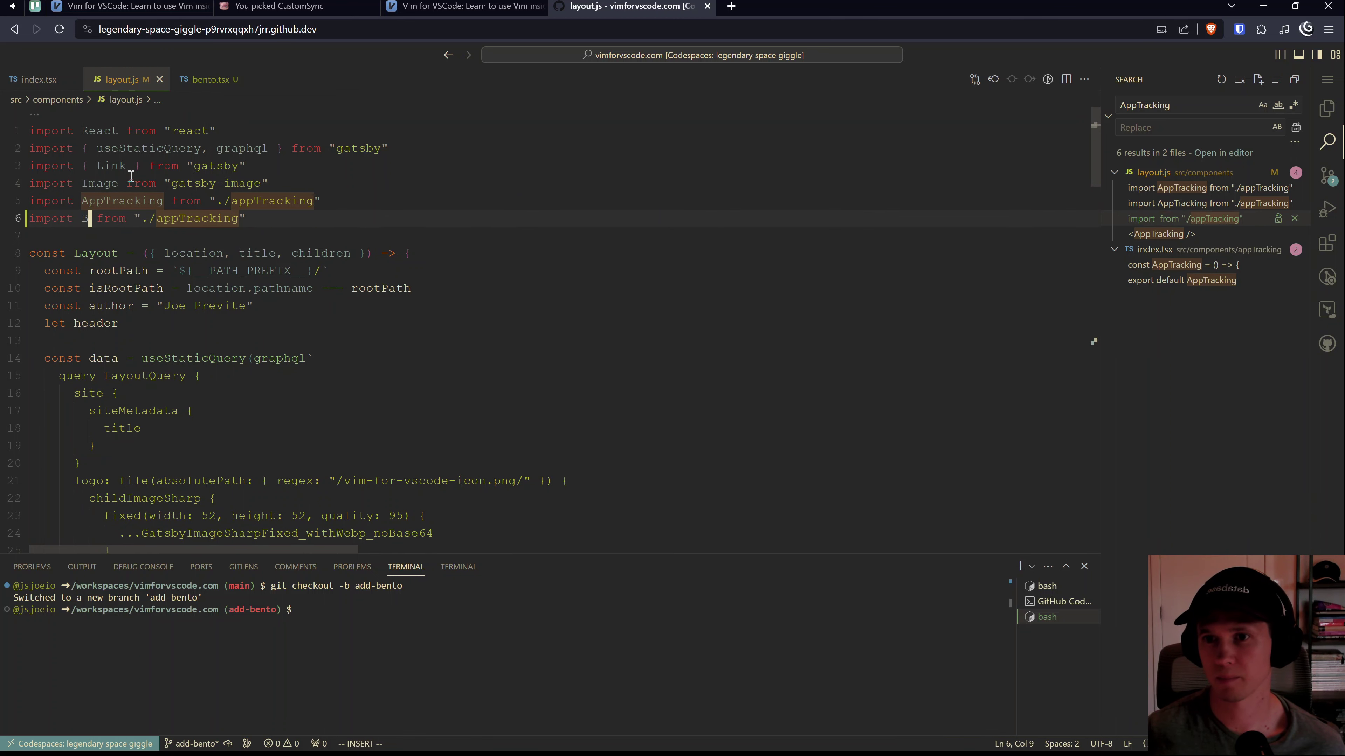
pyautogui.write('Bento')
pyautogui.press('Escape')
pyautogui.write('ewwce')
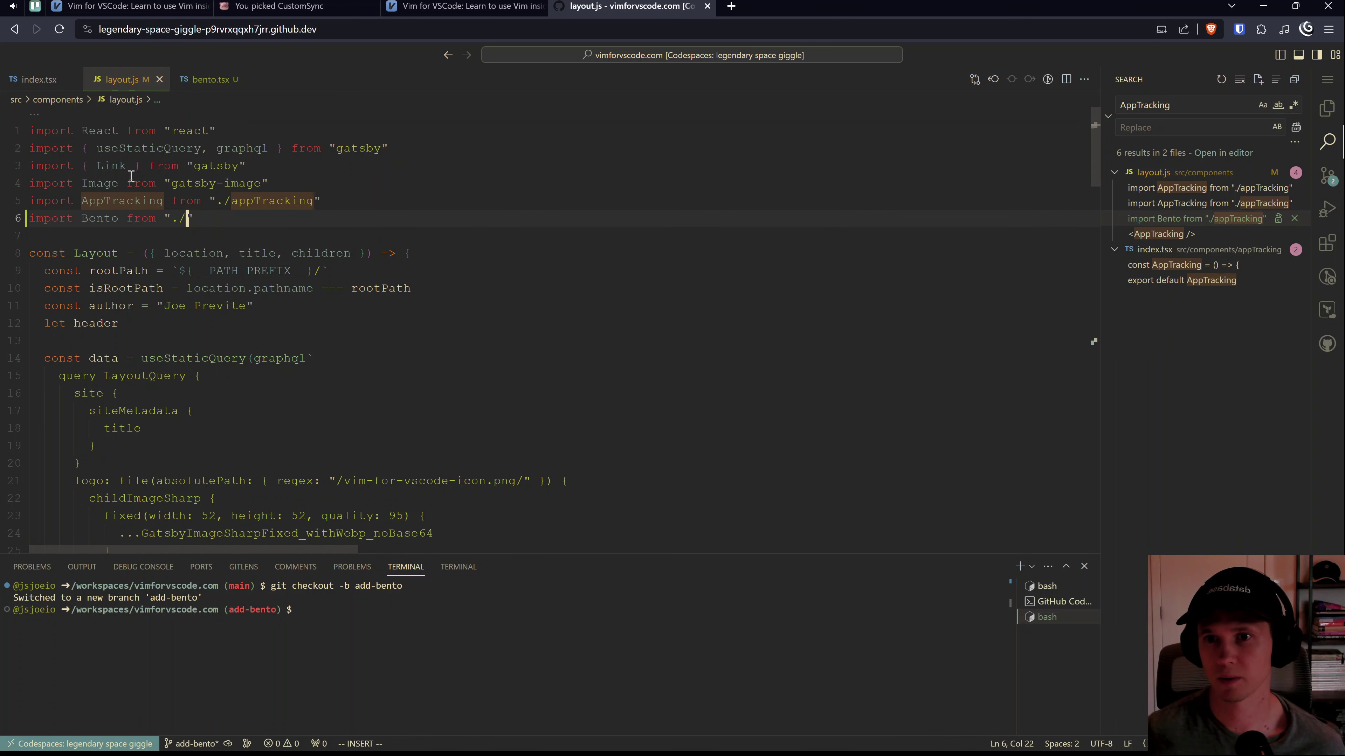
pyautogui.write('bento')
pyautogui.press('Escape')
pyautogui.press('y')
pyautogui.press('i')
pyautogui.press('"')
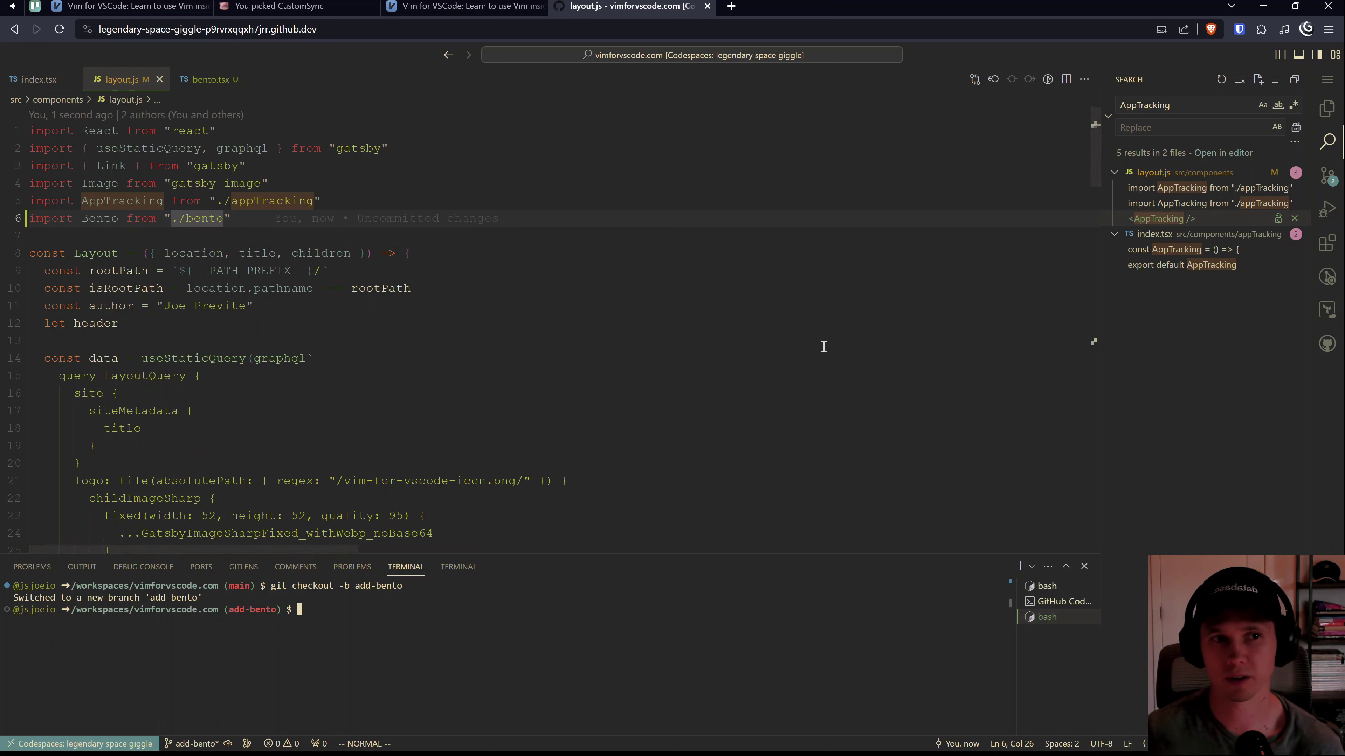
# Step: Open package.json and read through its scripts
pyautogui.hotkey('ctrl', 't')
pyautogui.hotkey('ctrl', 'w')
pyautogui.hotkey('ctrl', 'shift', 'p')
pyautogui.press('BackSpace')
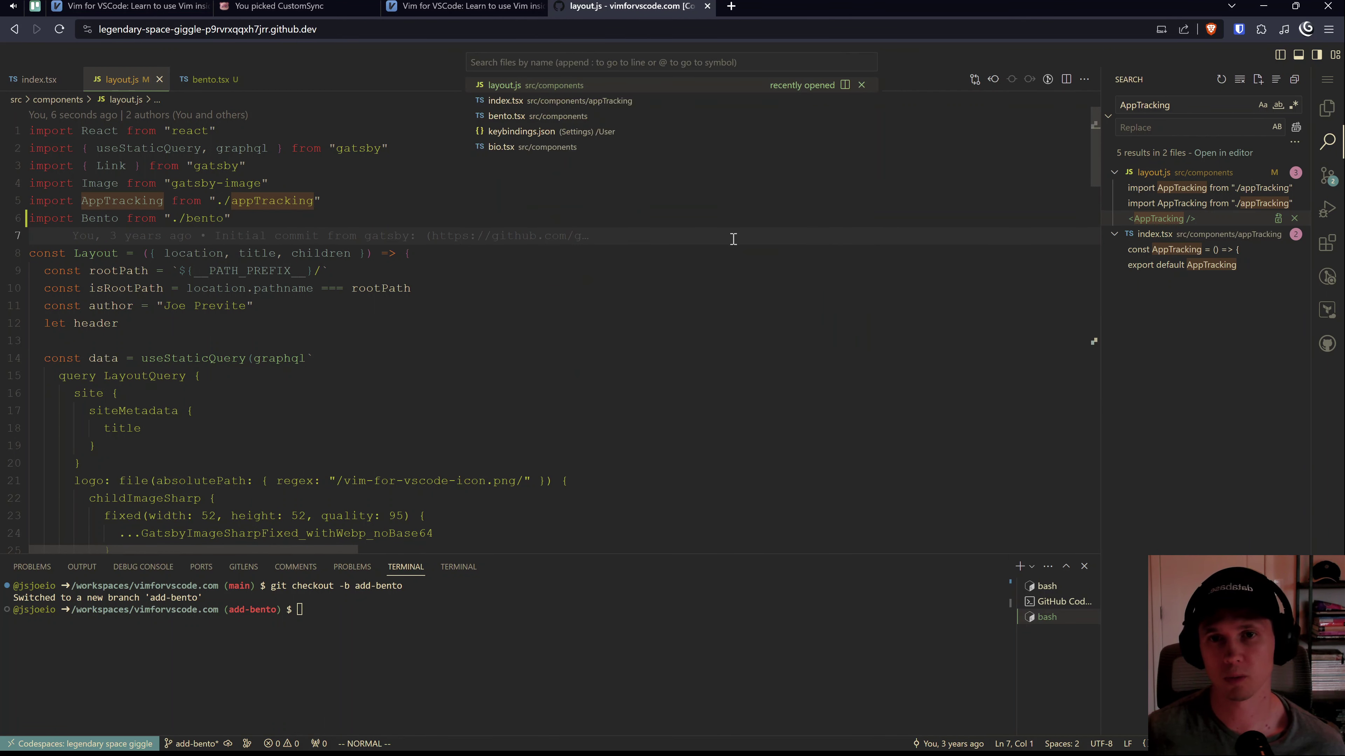
pyautogui.write('packab')
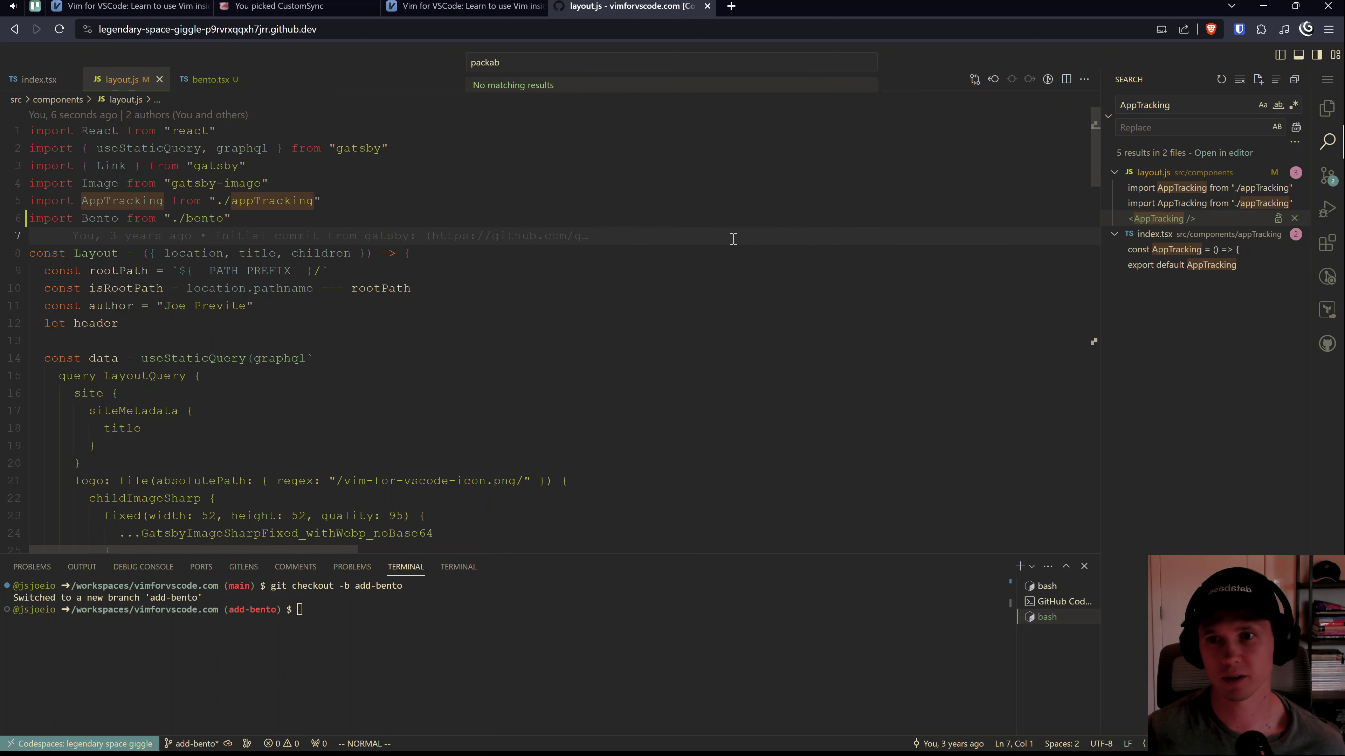
pyautogui.press('BackSpace')
pyautogui.press('Return')
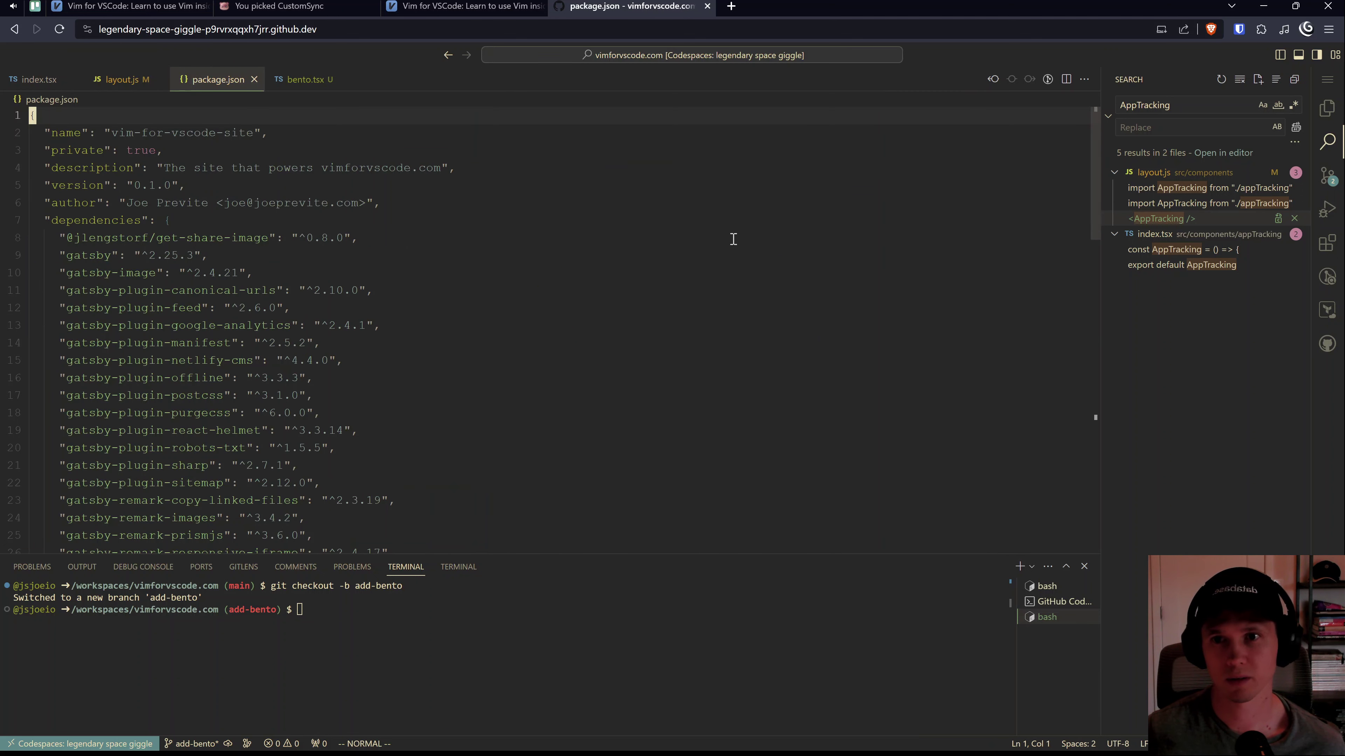
pyautogui.scroll(-6, 734, 239)
pyautogui.scroll(-5, 336, 416)
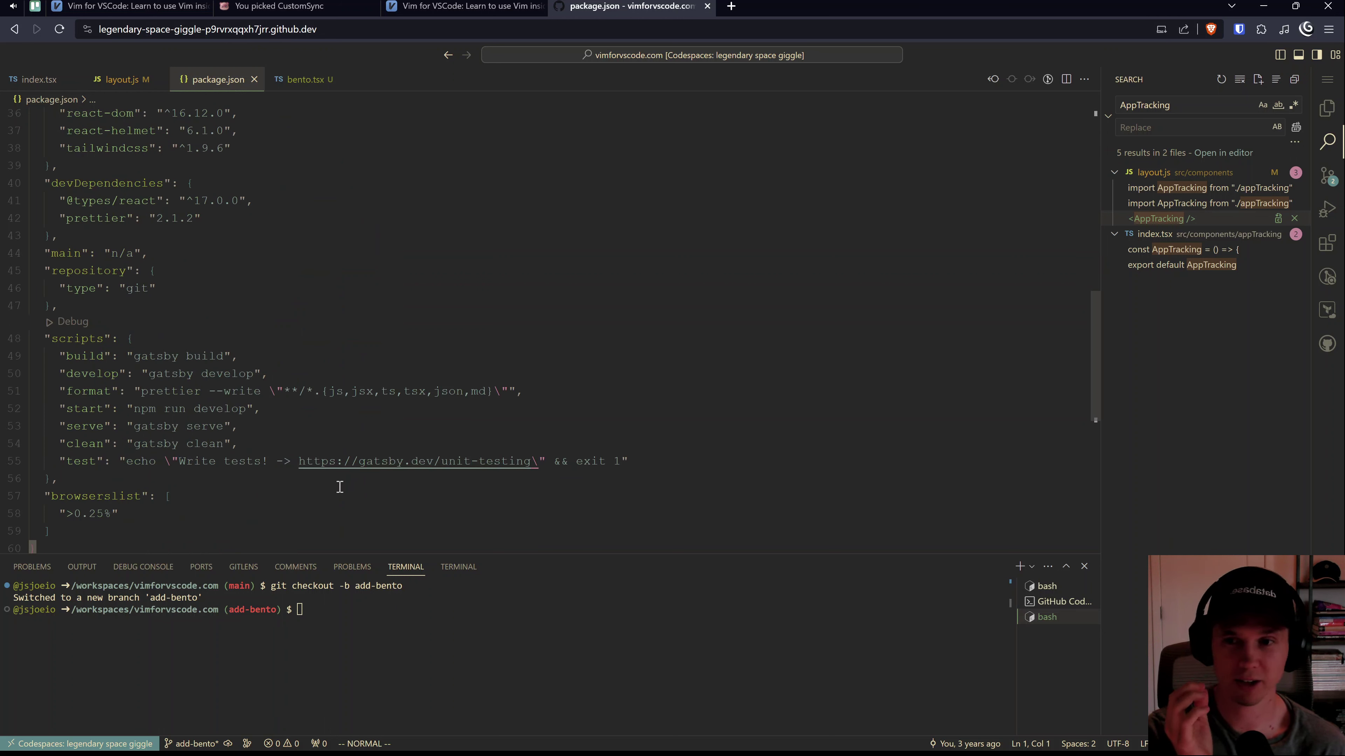
# Step: Run yarn start in the terminal to launch gatsby develop
pyautogui.click(353, 646)
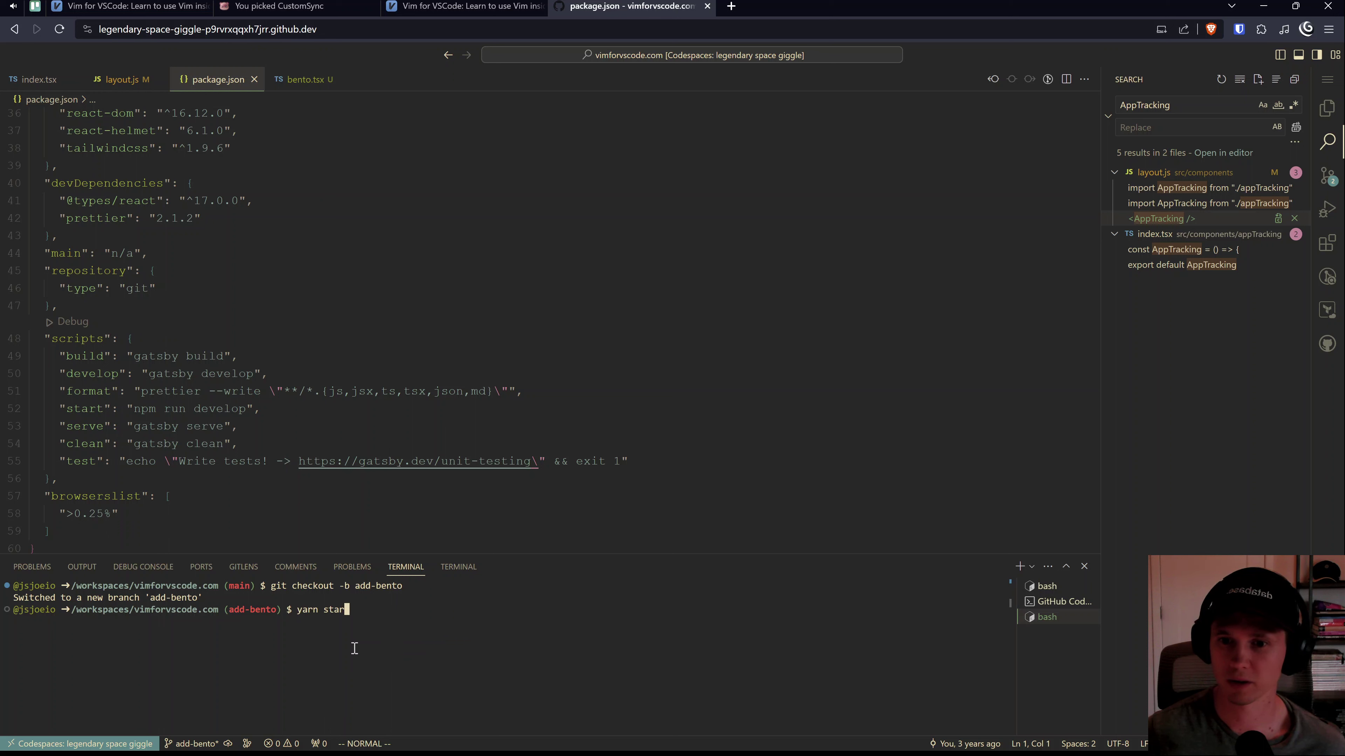
pyautogui.write('yarn start')
pyautogui.press('Return')
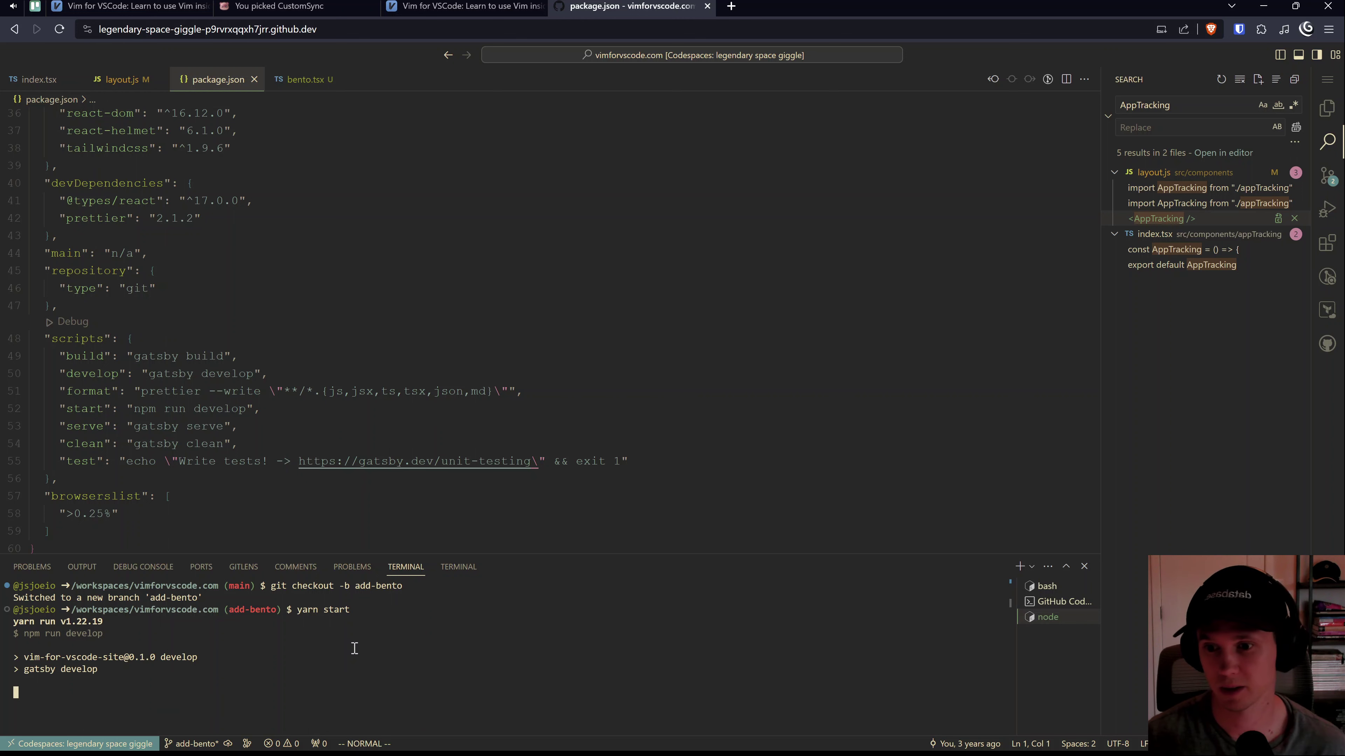
# Step: Open the Bento JS SDK README from the CustomSync guide, read its Installation snippets, then return
pyautogui.click(289, 5)
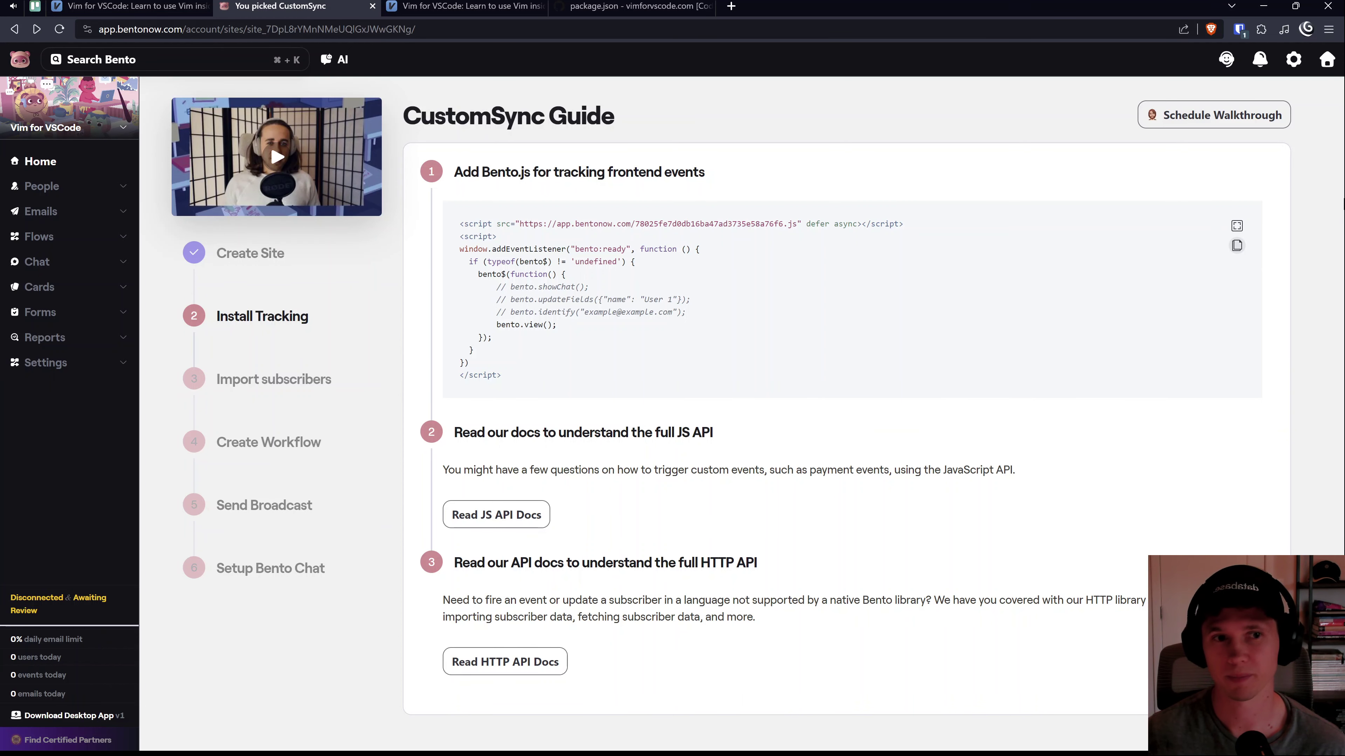
pyautogui.click(530, 513)
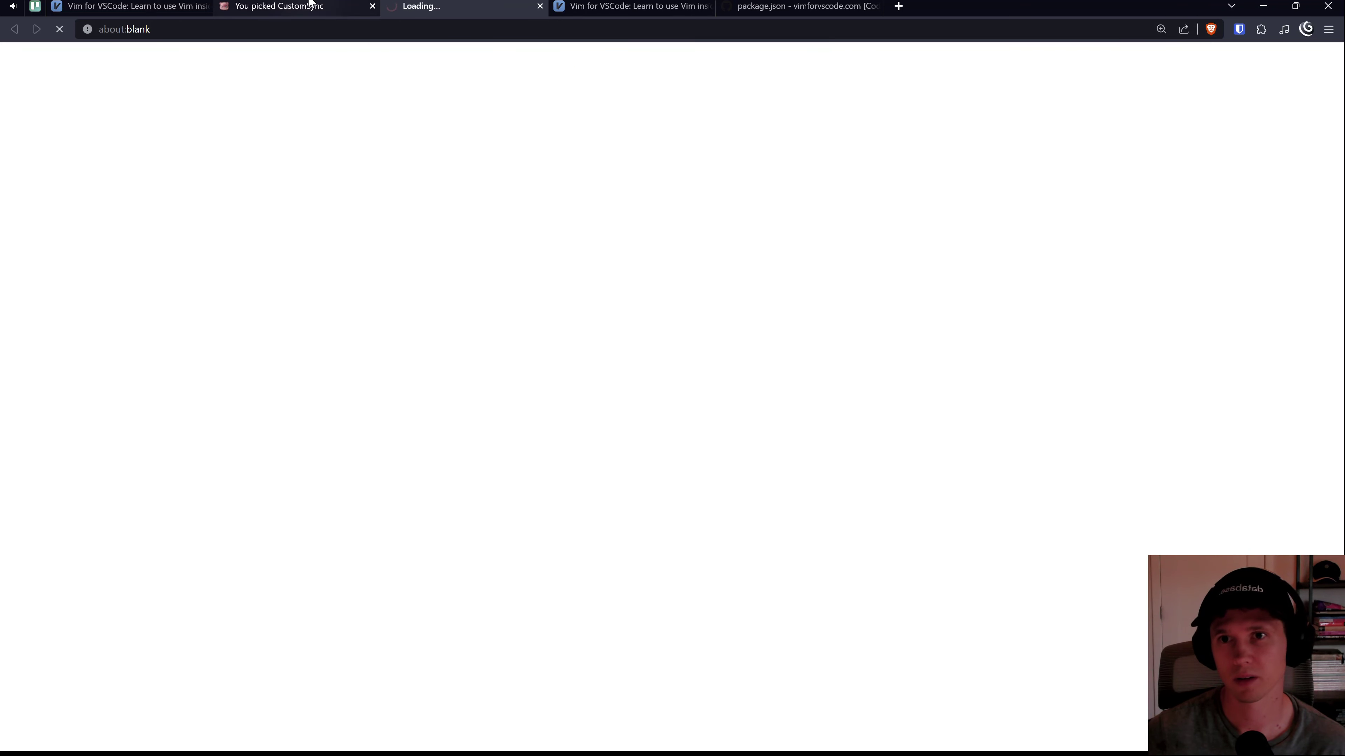
pyautogui.scroll(-5, 232, 284)
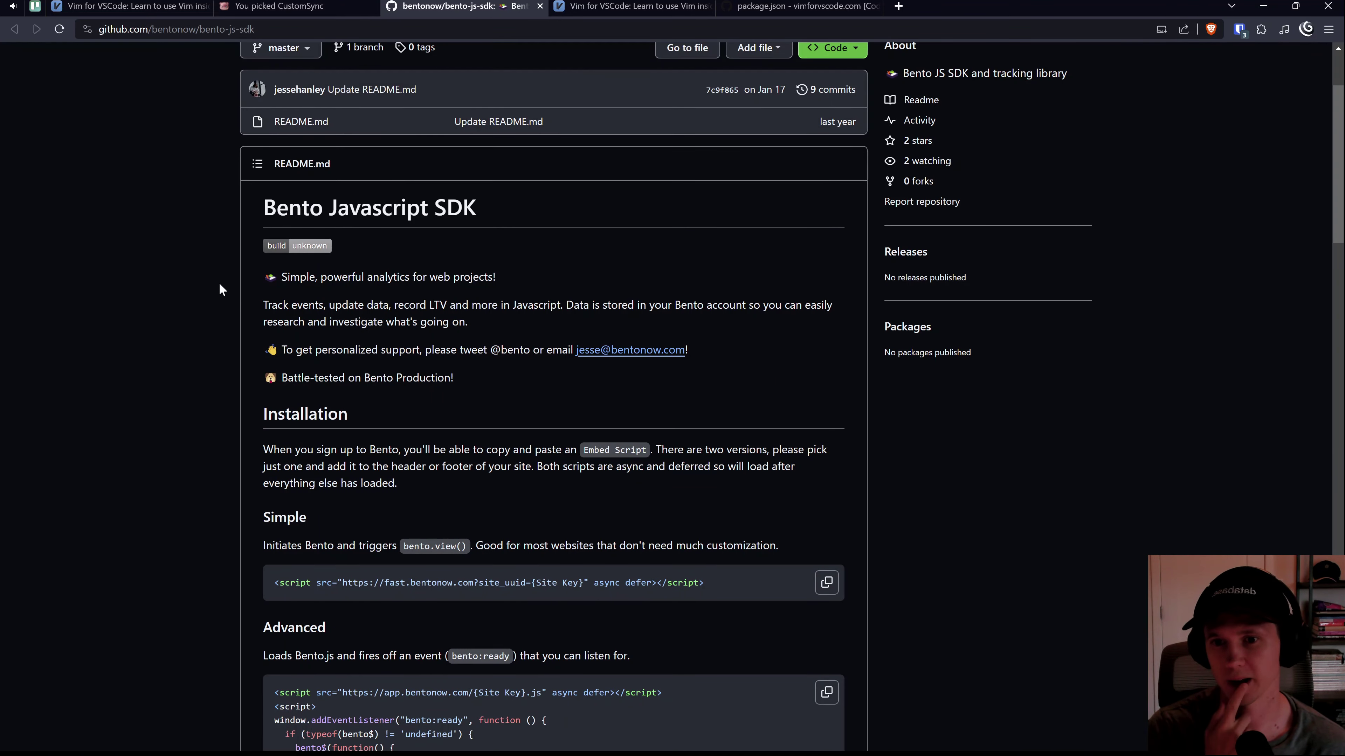
pyautogui.scroll(-3, 320, 305)
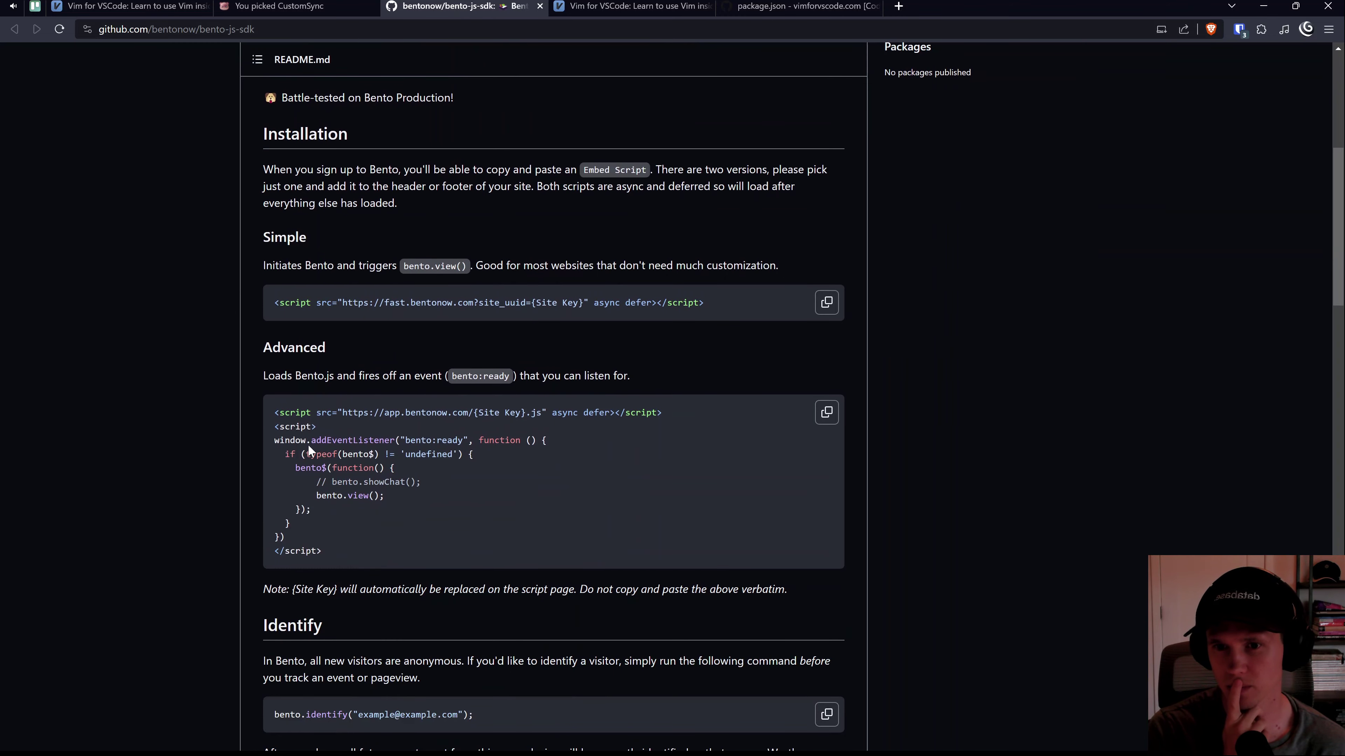
pyautogui.moveTo(276, 441); pyautogui.dragTo(395, 469)
pyautogui.scroll(-4, 370, 456)
pyautogui.click(297, 6)
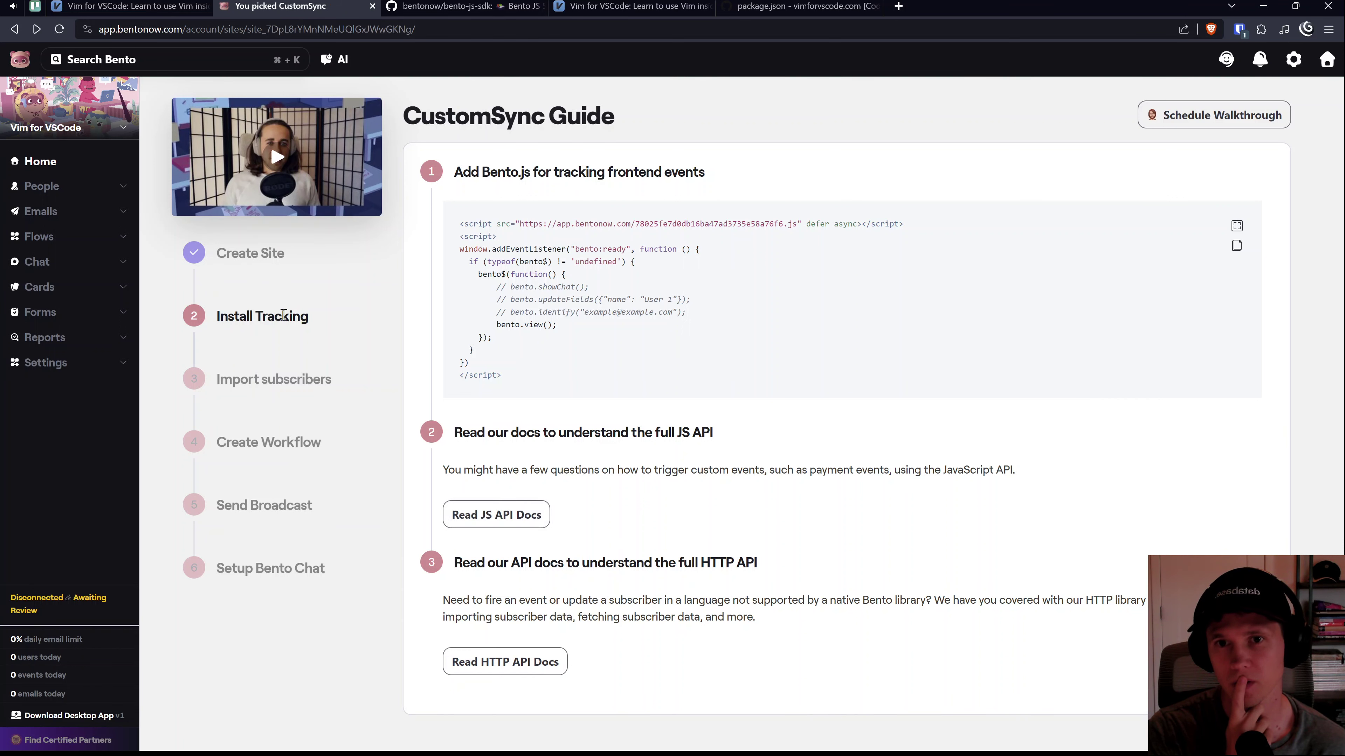
# Step: Go from the onboarding steps to Flows and add a new flow with a New Event trigger
pyautogui.click(300, 387)
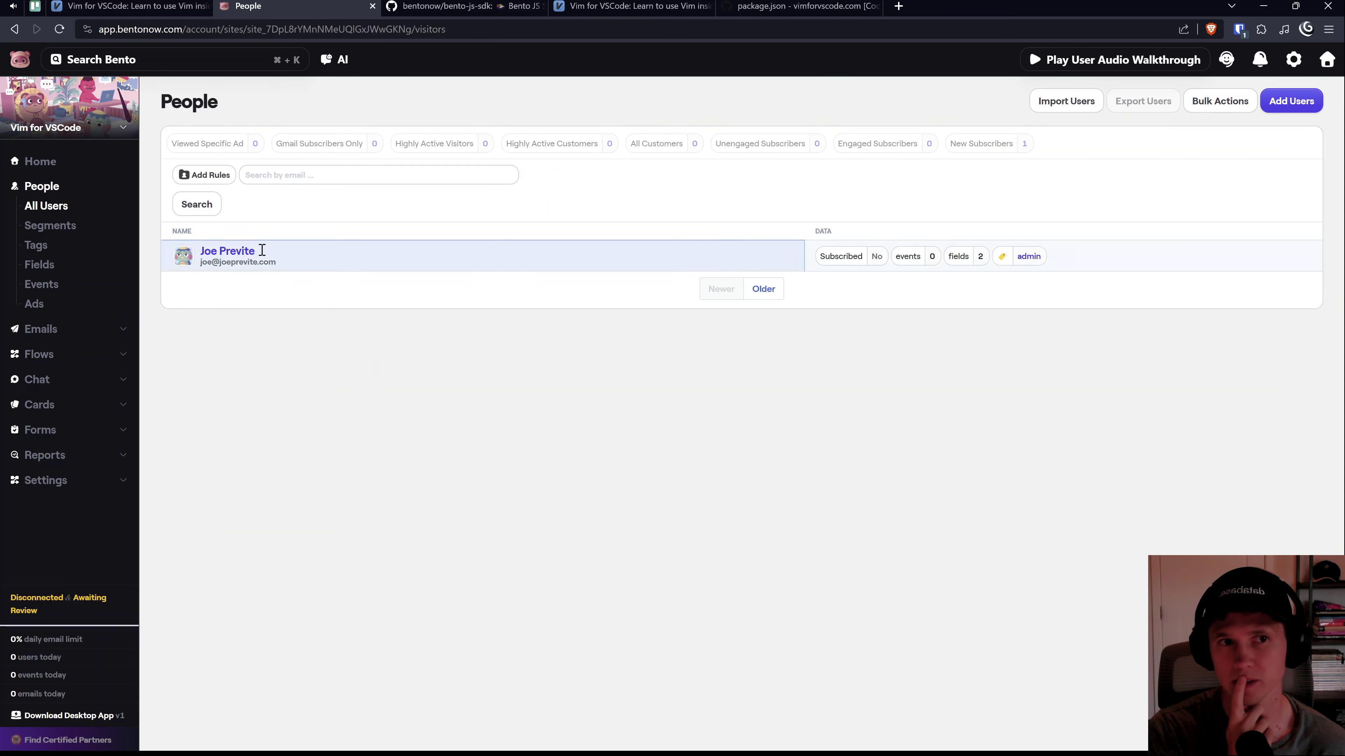
pyautogui.click(14, 29)
pyautogui.click(212, 447)
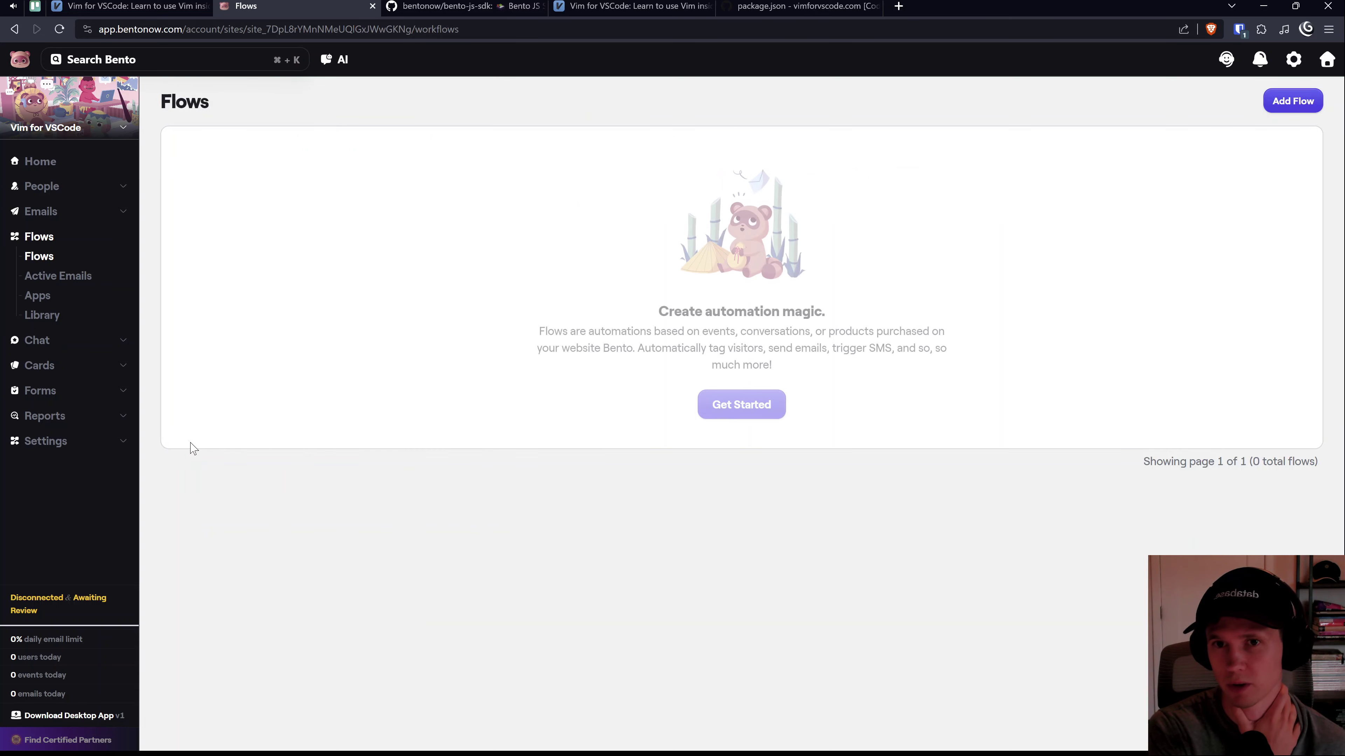
pyautogui.click(1292, 102)
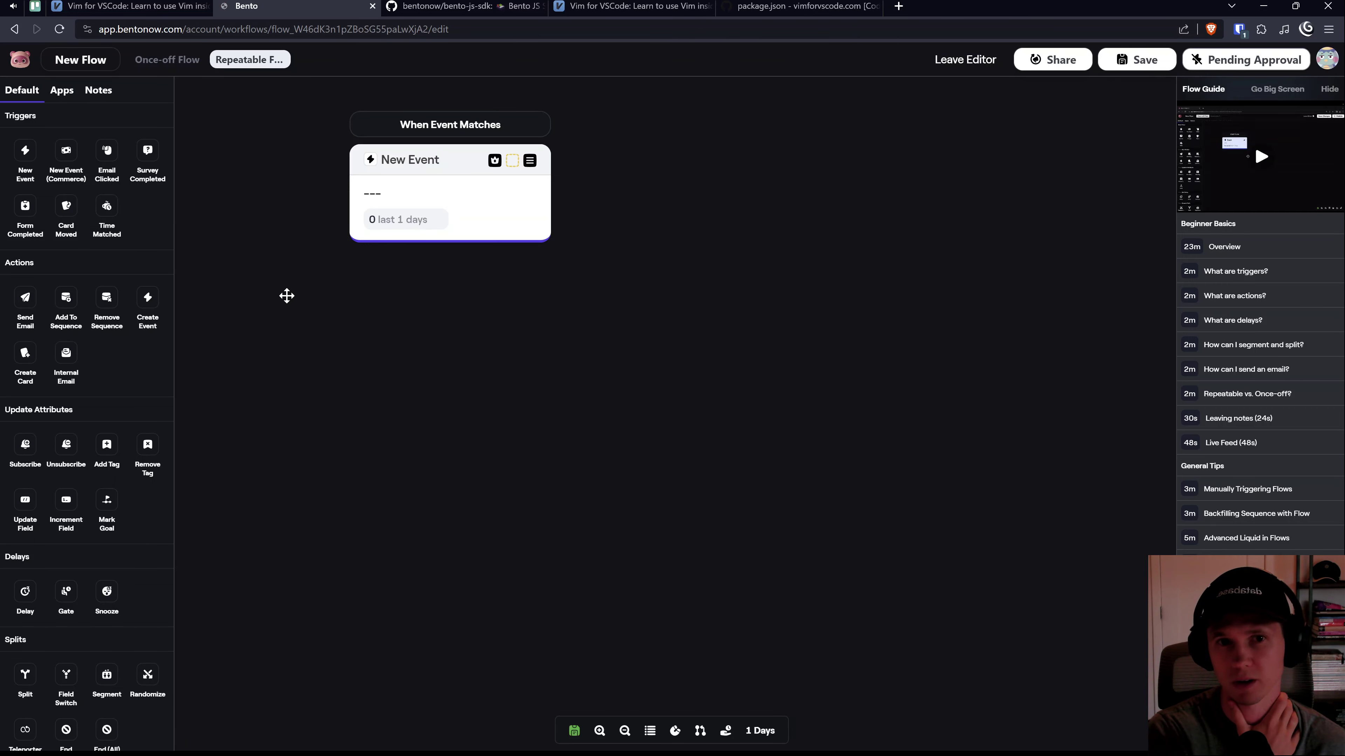
pyautogui.moveTo(1285, 202)
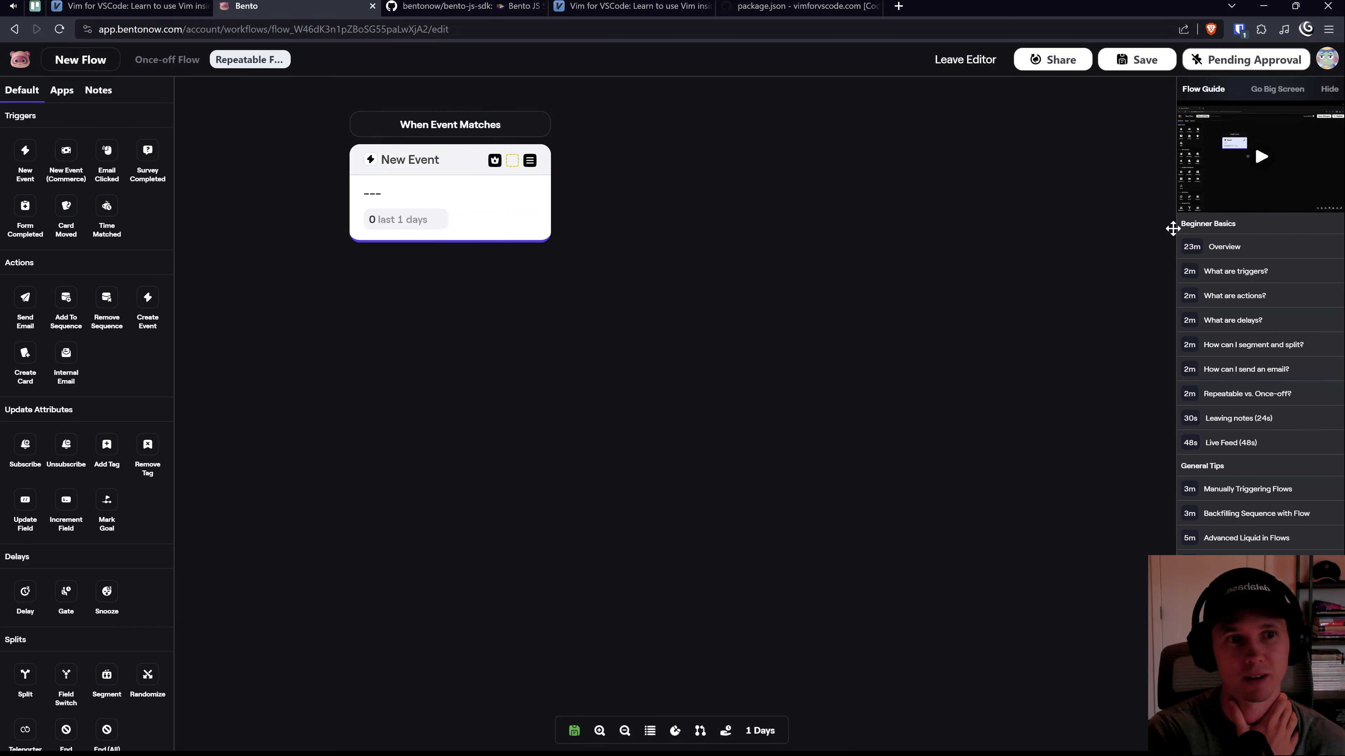
pyautogui.moveTo(1170, 227); pyautogui.dragTo(1144, 227)
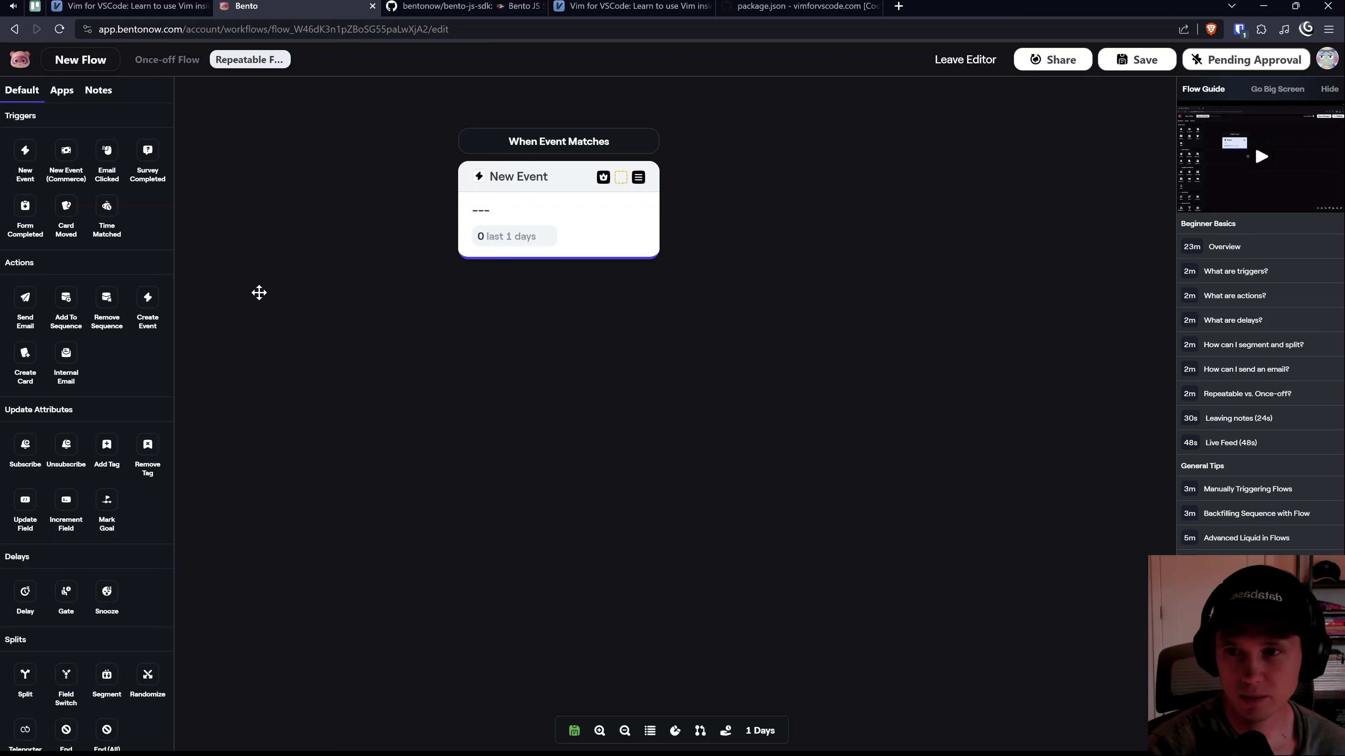
# Step: Play the enlarged flow guide overview video and pause the lofi radio stream
pyautogui.click(1262, 156)
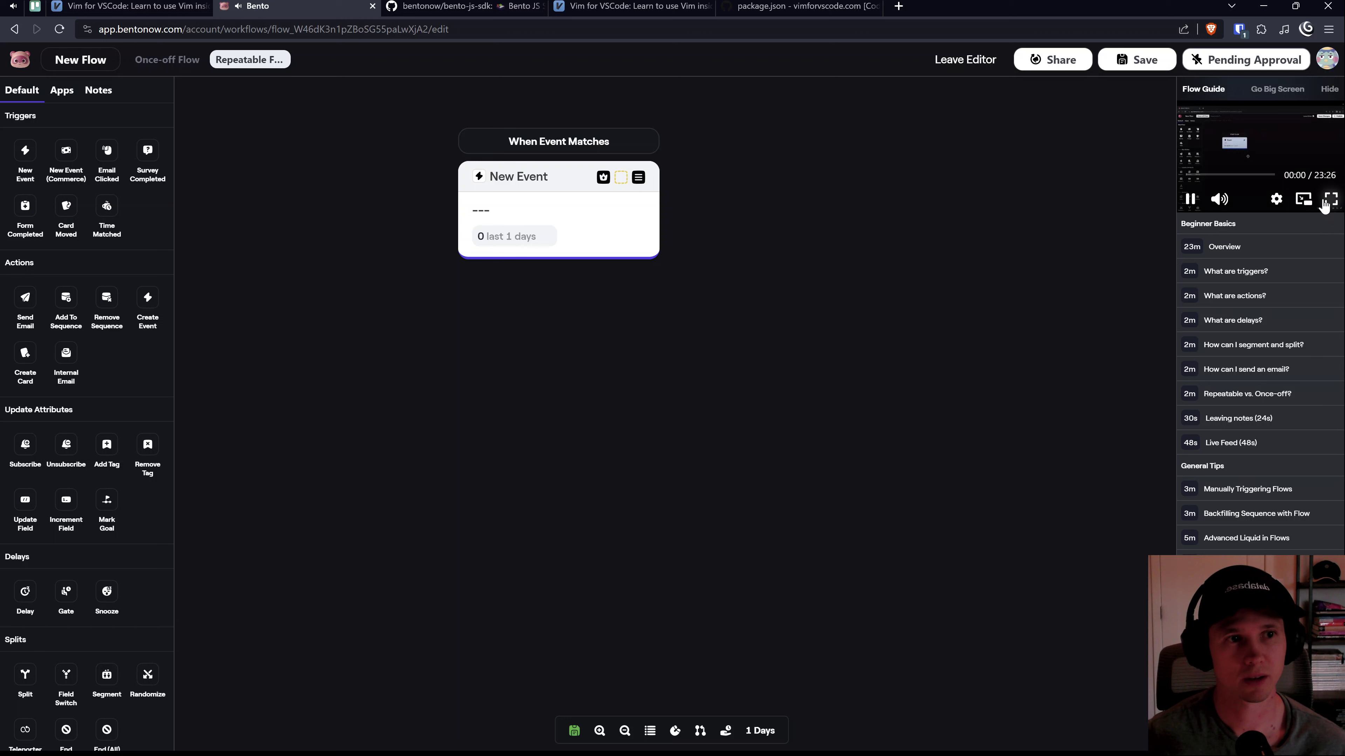
pyautogui.click(1277, 89)
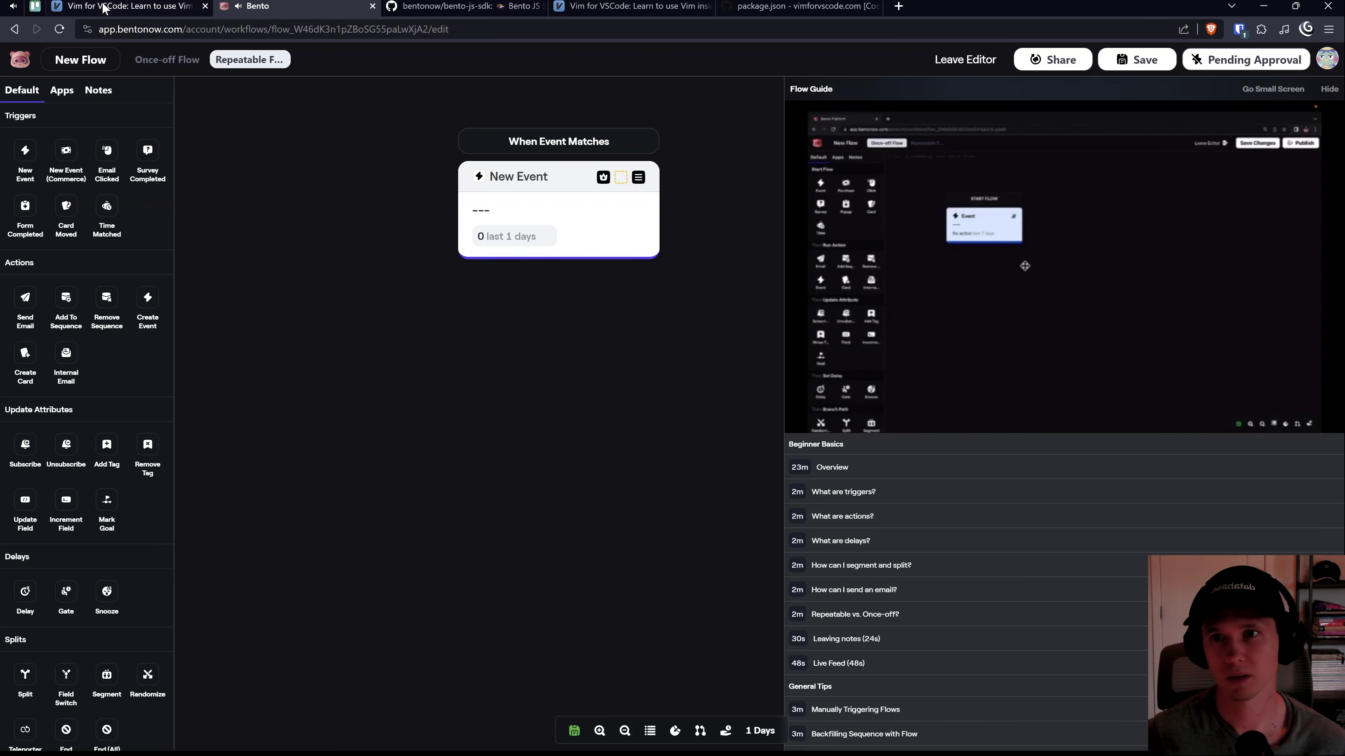
pyautogui.click(12, 6)
pyautogui.click(280, 442)
pyautogui.click(439, 6)
pyautogui.click(256, 6)
# Step: Set the guide video quality to 1080 and load the 'What are triggers?' lesson
pyautogui.moveTo(1252, 348)
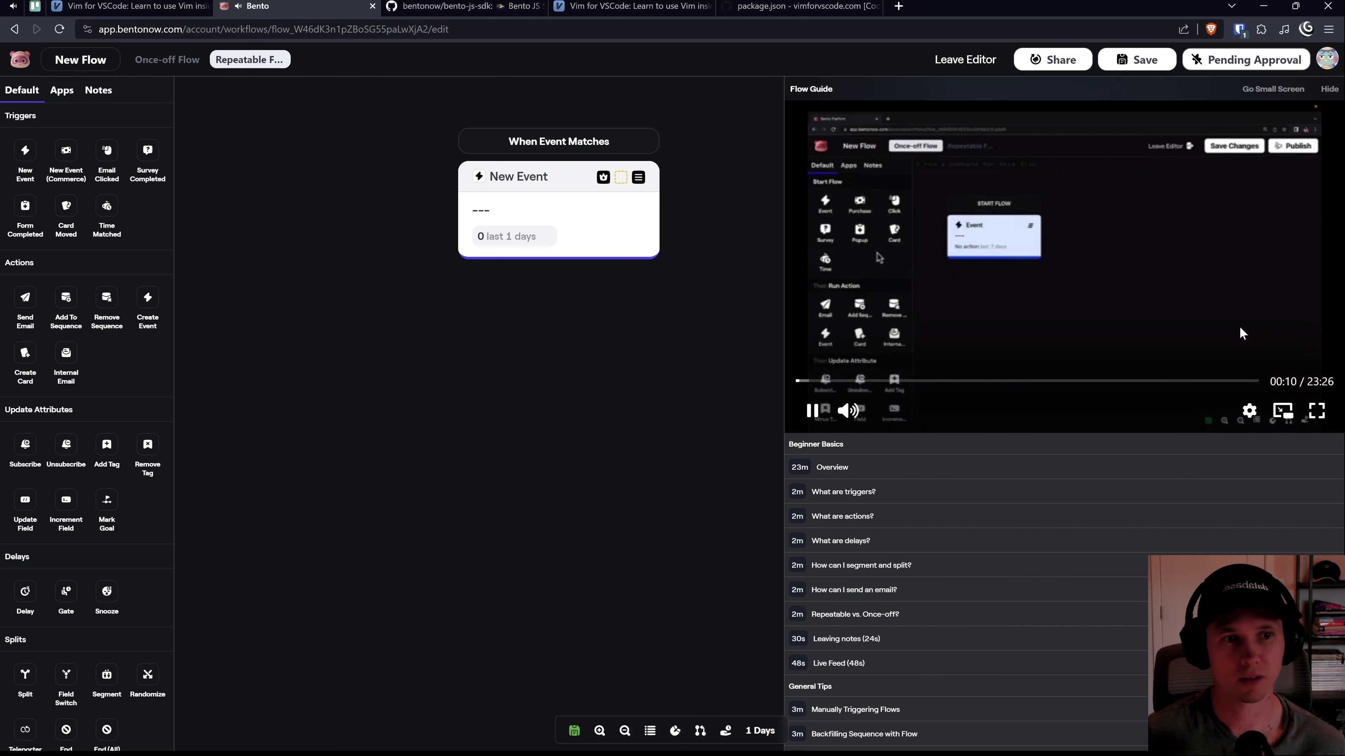
pyautogui.click(1250, 411)
pyautogui.click(1235, 367)
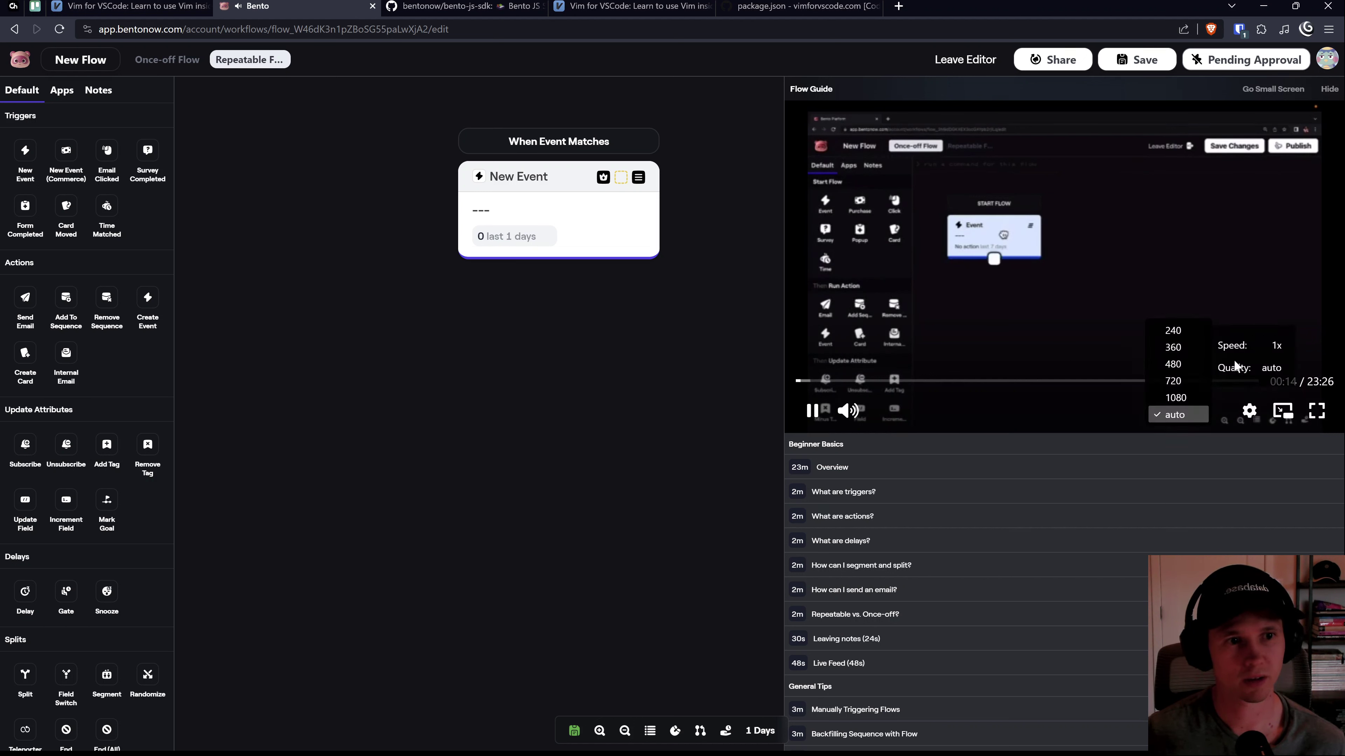
pyautogui.click(1175, 398)
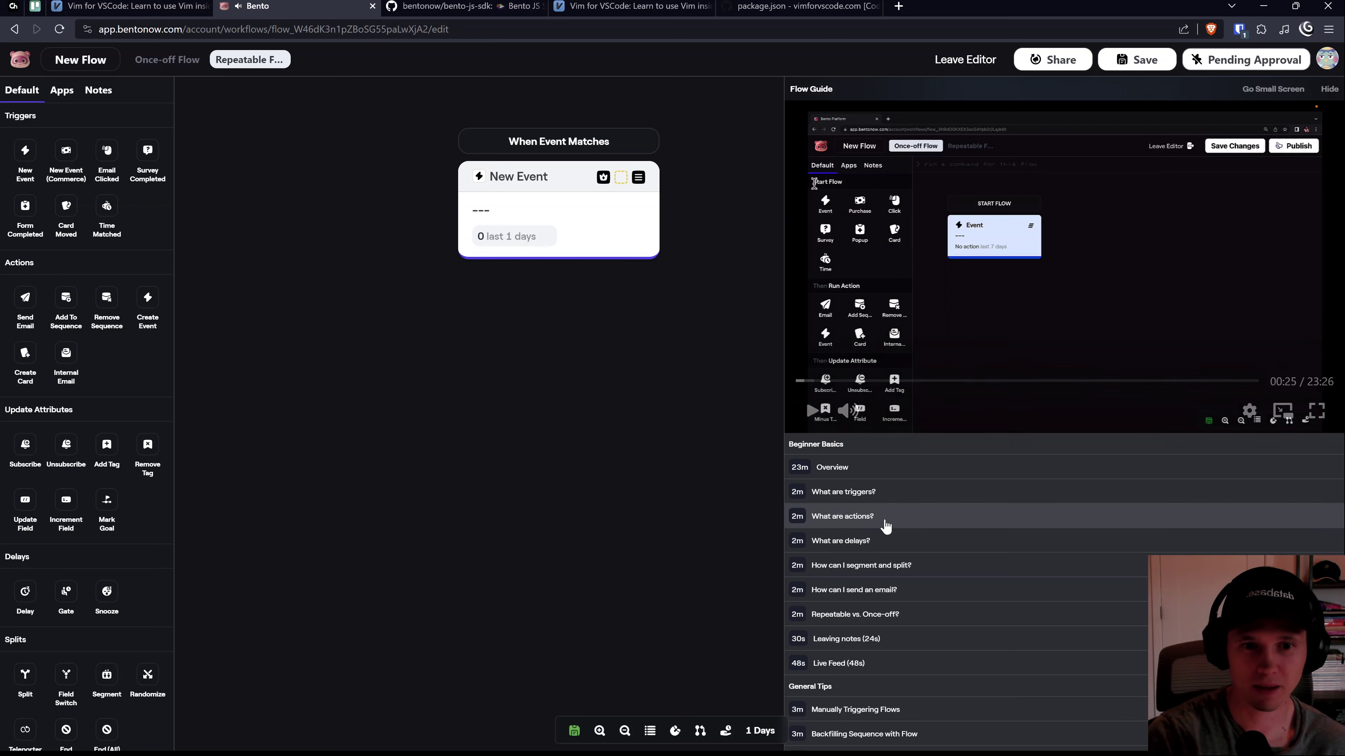
pyautogui.scroll(-1, 887, 530)
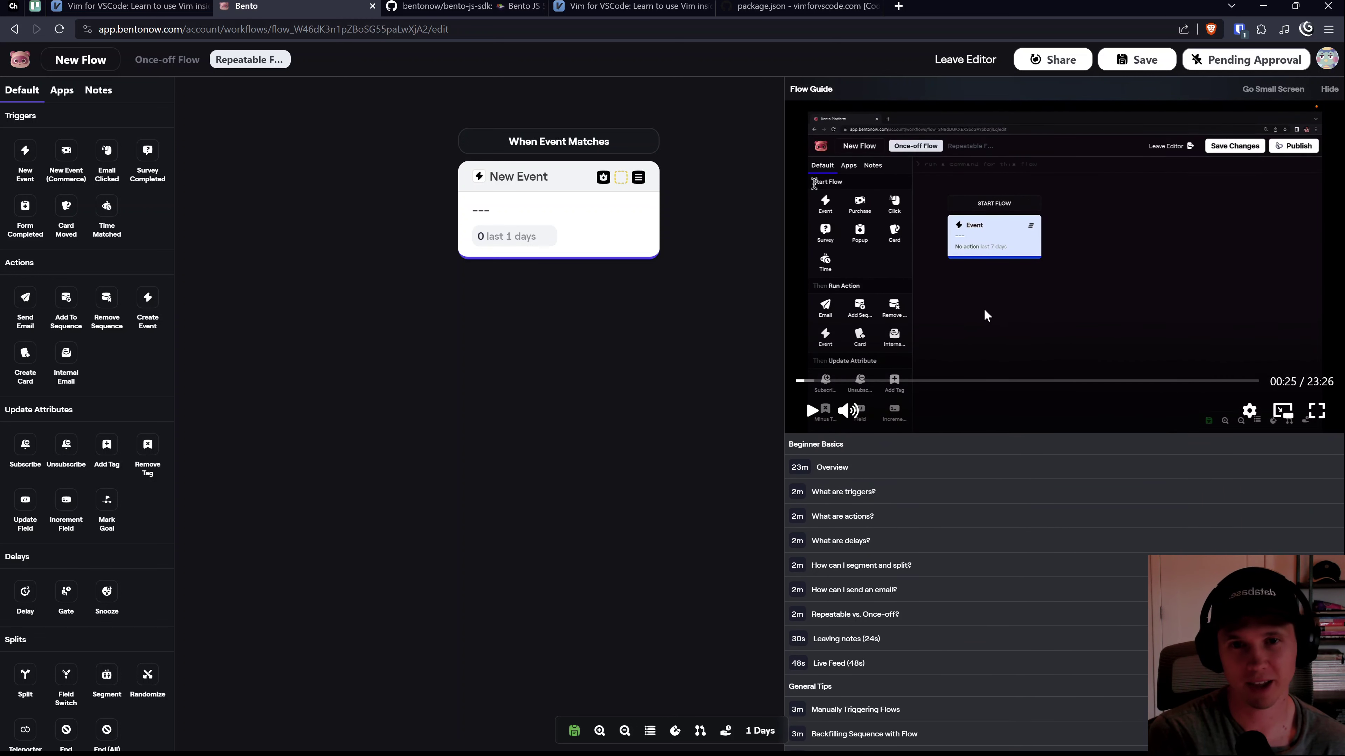
pyautogui.scroll(1, 927, 424)
pyautogui.scroll(-1, 925, 424)
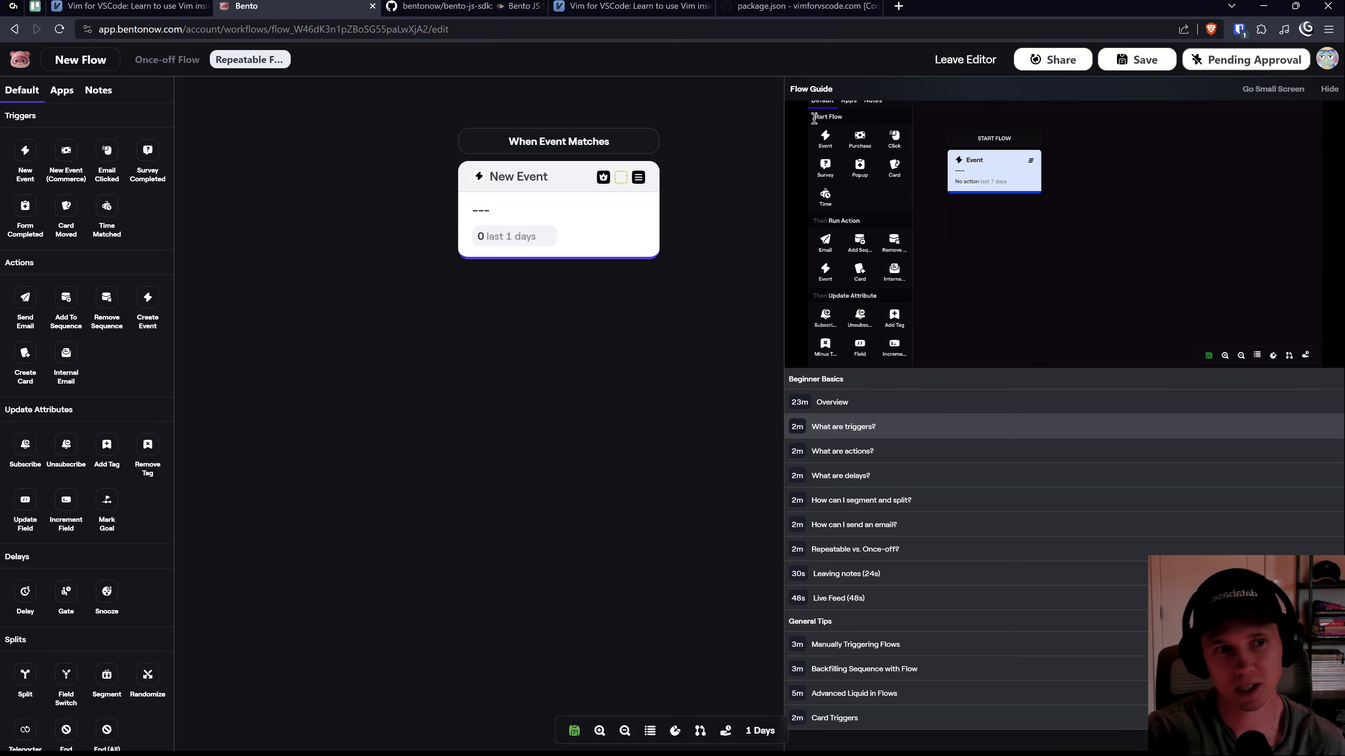
pyautogui.moveTo(800, 361)
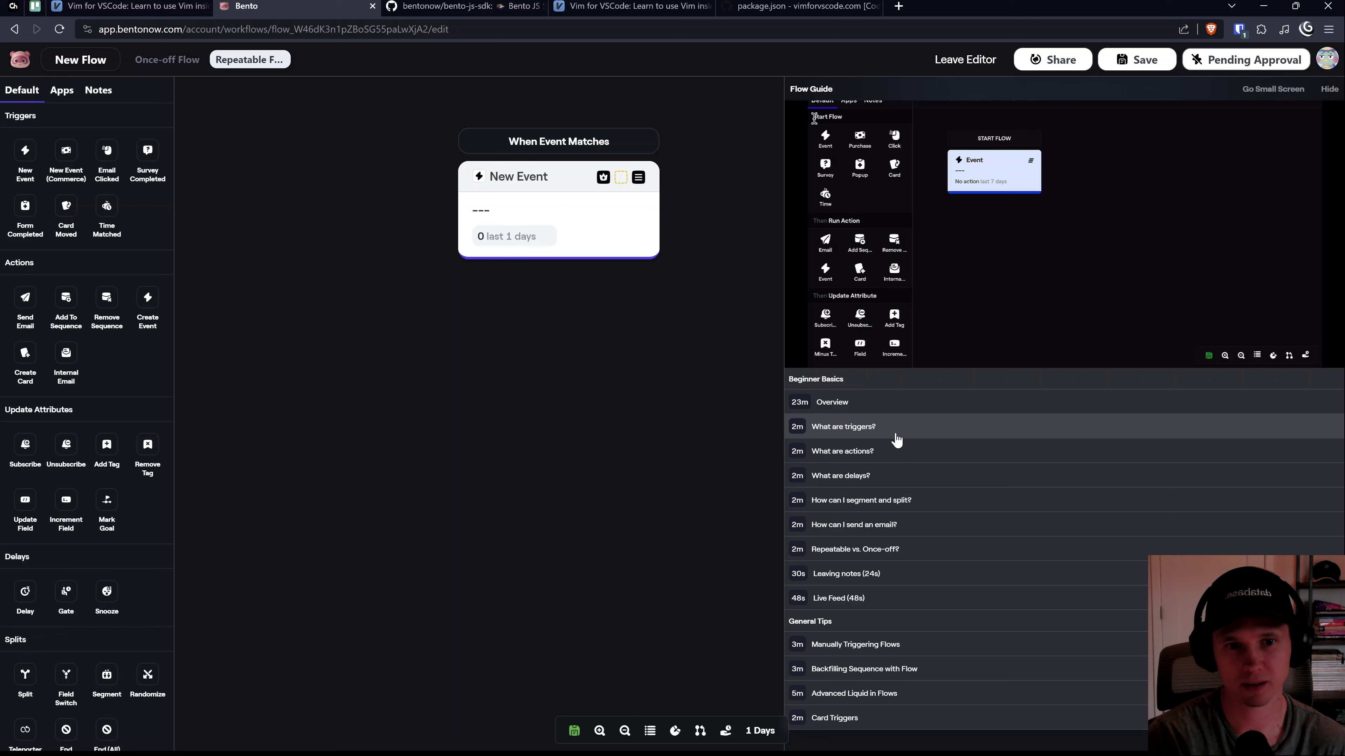
pyautogui.click(881, 455)
# Step: Play the 1:17 Beginner Basics lesson video in the Flow Guide
pyautogui.click(1048, 196)
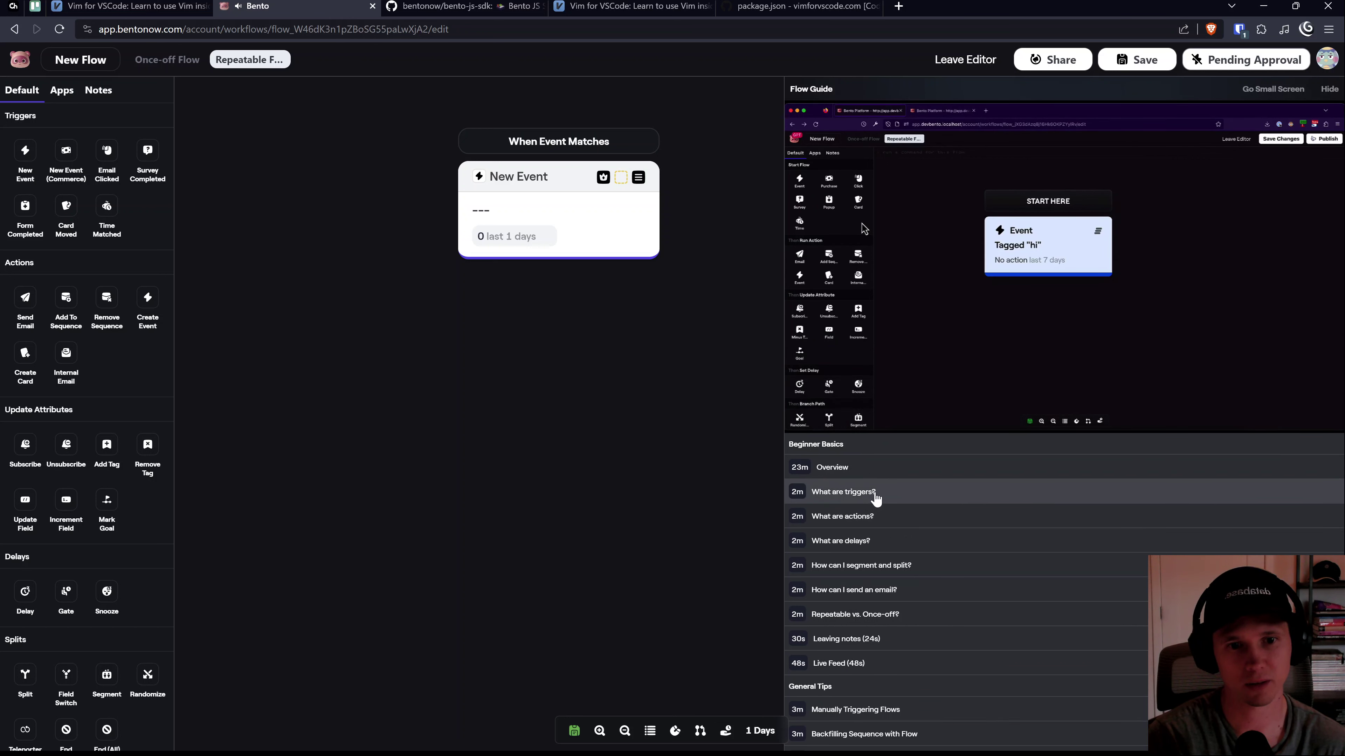
pyautogui.moveTo(861, 345)
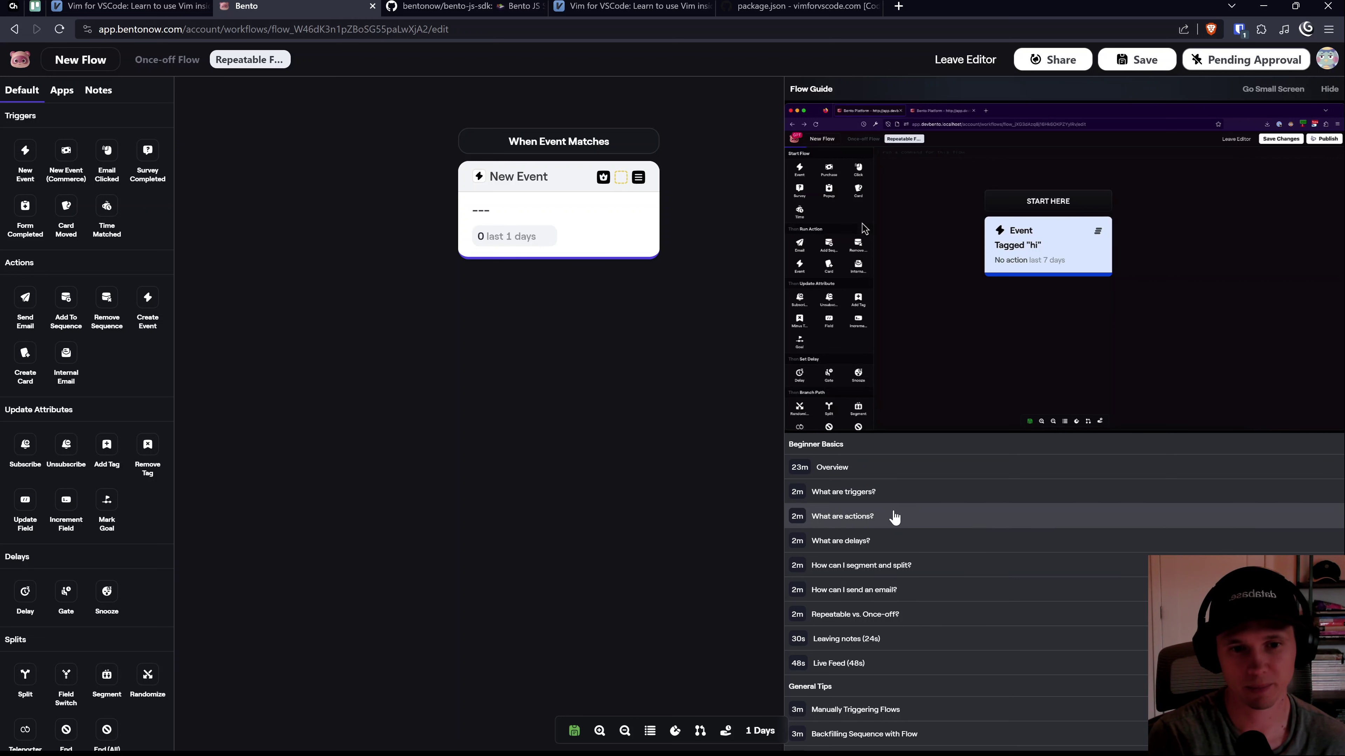
pyautogui.scroll(-1, 873, 516)
pyautogui.scroll(-1, 875, 517)
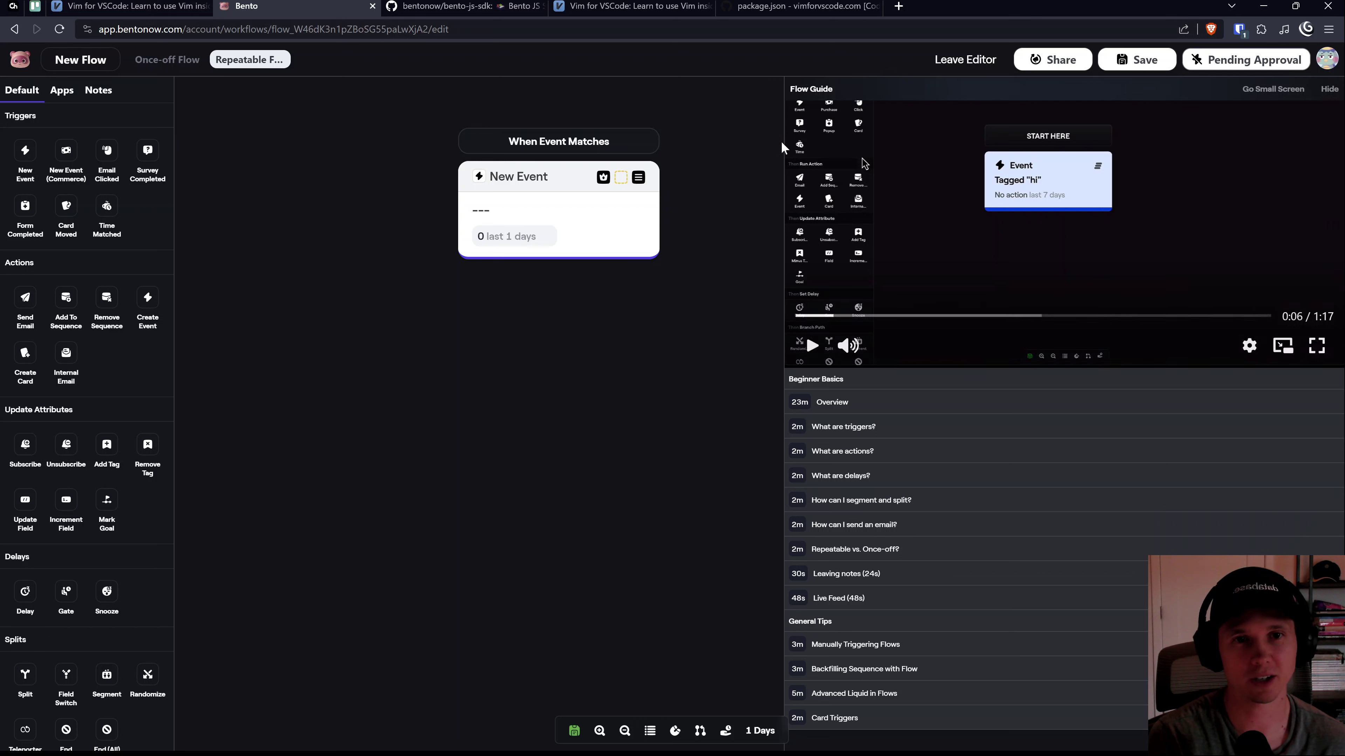
pyautogui.moveTo(786, 169)
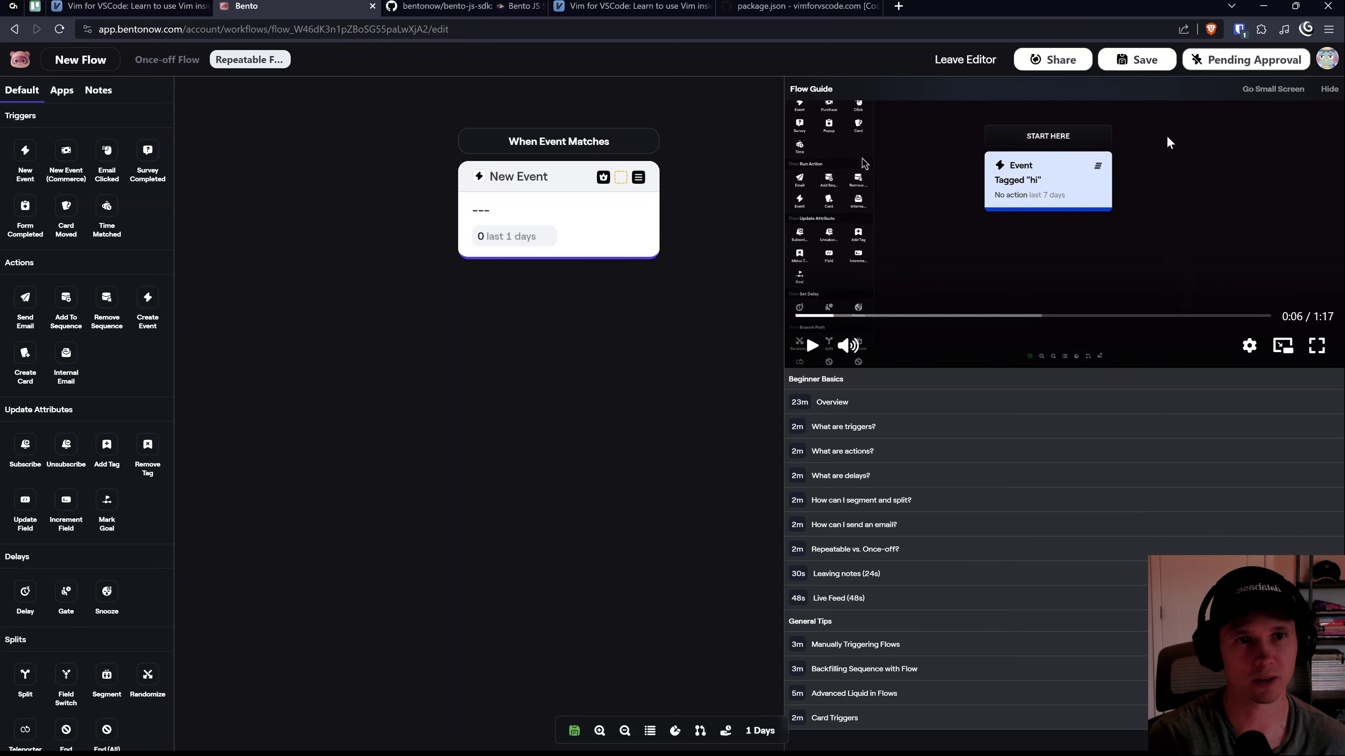
# Step: Delete the New Event trigger from the flow canvas
pyautogui.click(1273, 89)
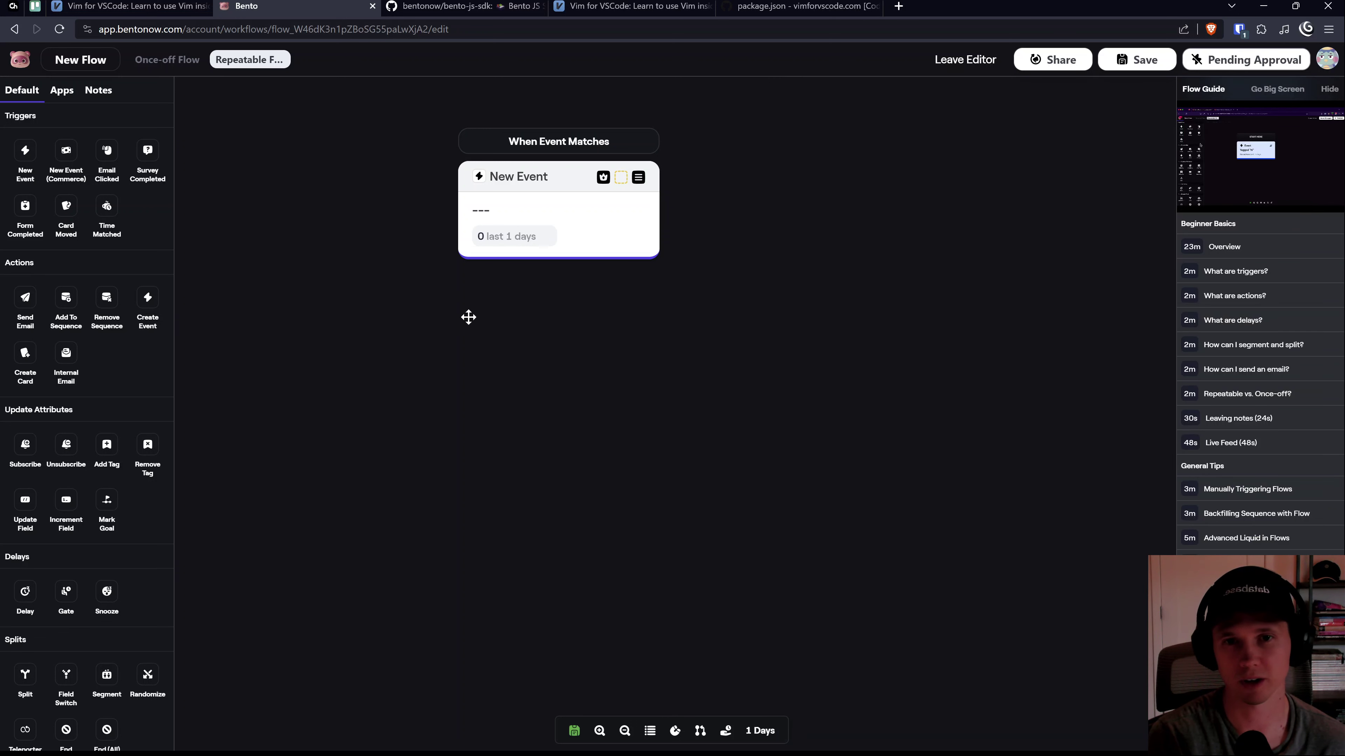
pyautogui.click(558, 306)
pyautogui.click(733, 334)
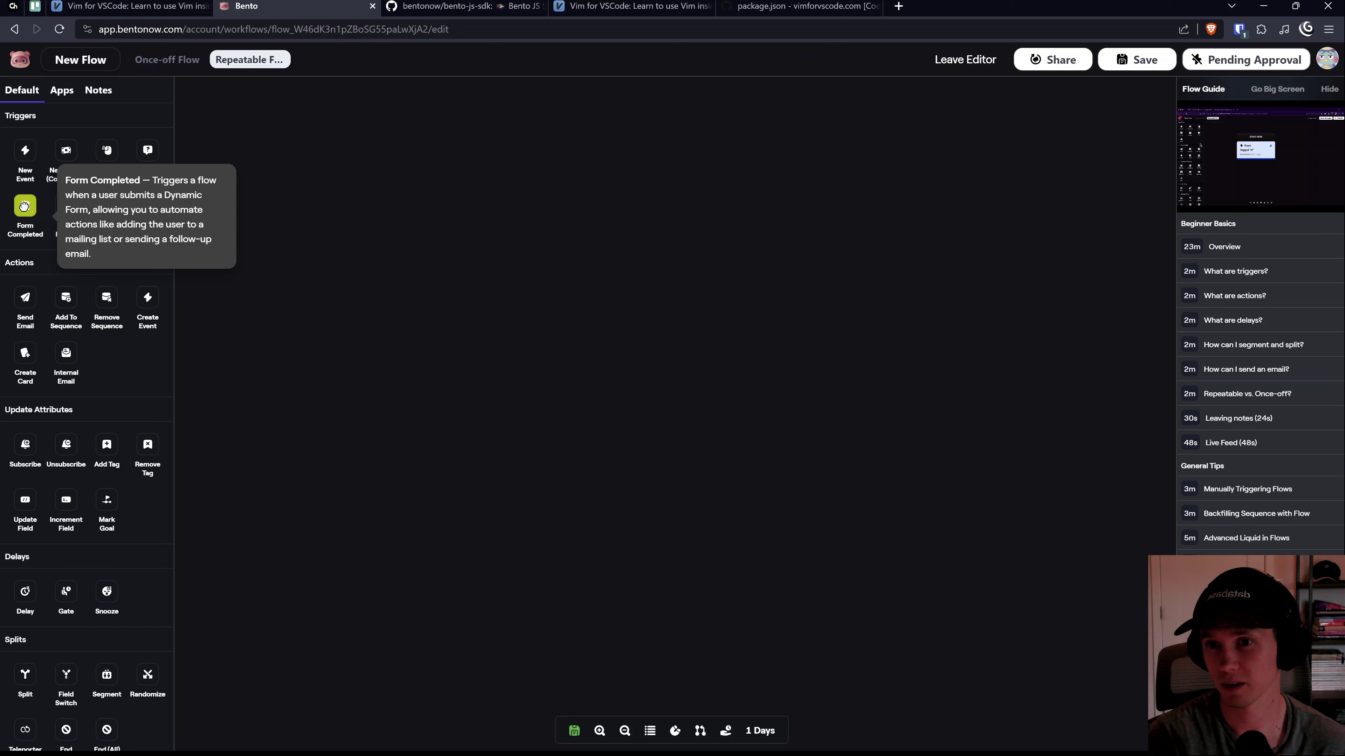
# Step: Add a Form Completed trigger and an Add Tag step, linked through 'When Captured'
pyautogui.moveTo(113, 215); pyautogui.dragTo(558, 216)
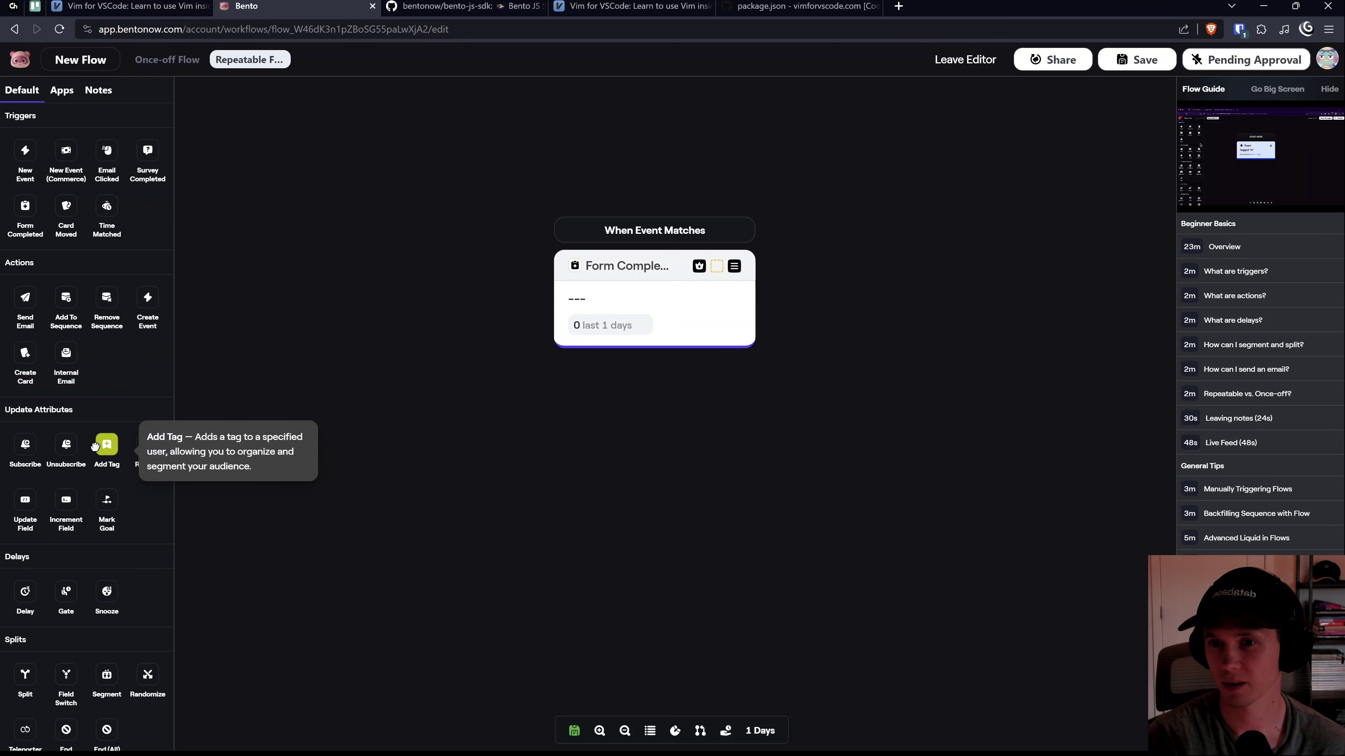
pyautogui.moveTo(617, 249); pyautogui.dragTo(520, 195)
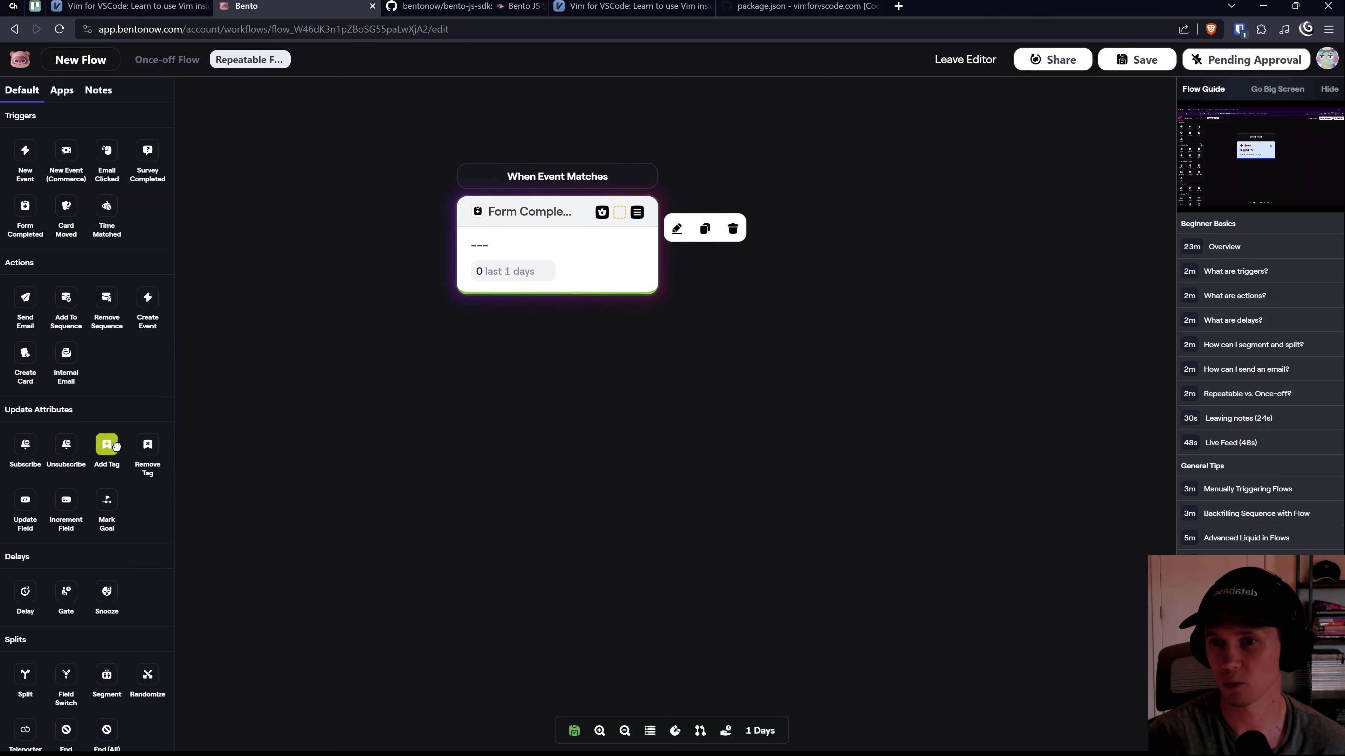
pyautogui.moveTo(722, 363); pyautogui.dragTo(686, 368)
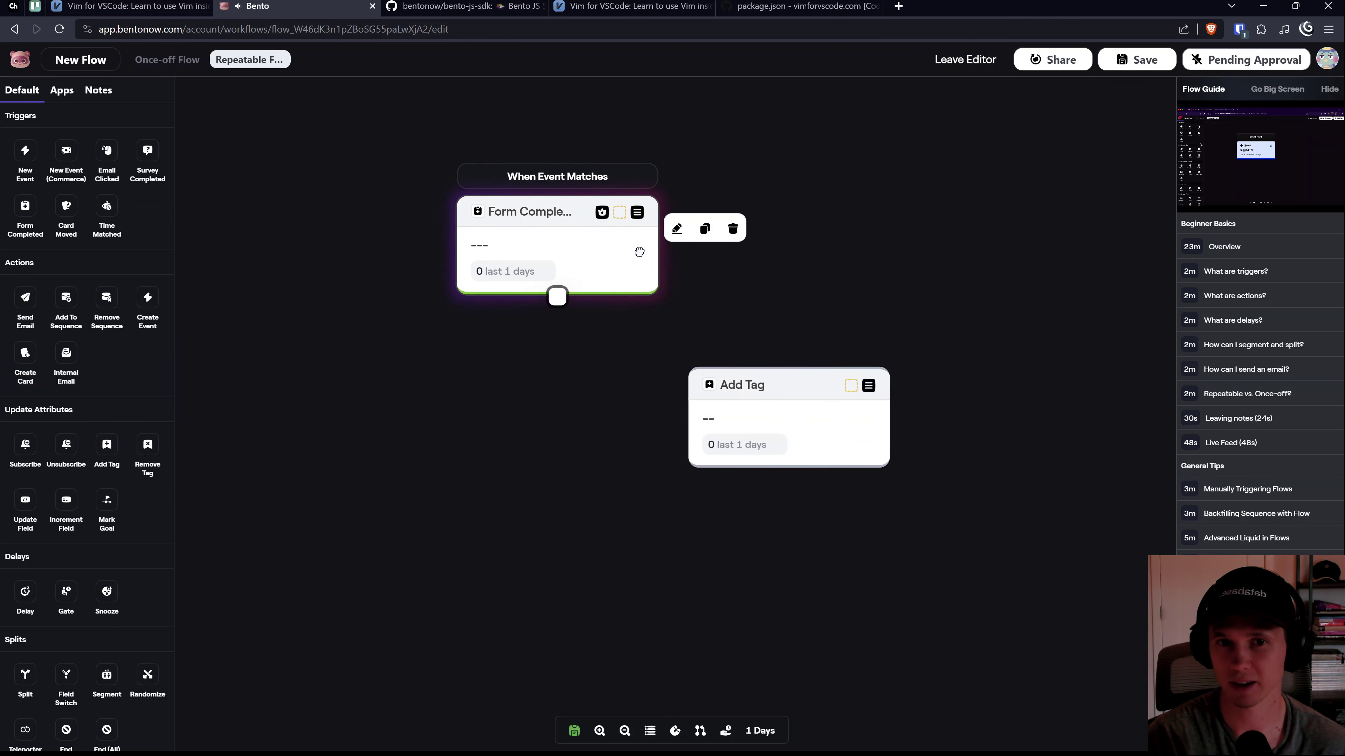
pyautogui.moveTo(557, 297); pyautogui.dragTo(786, 364)
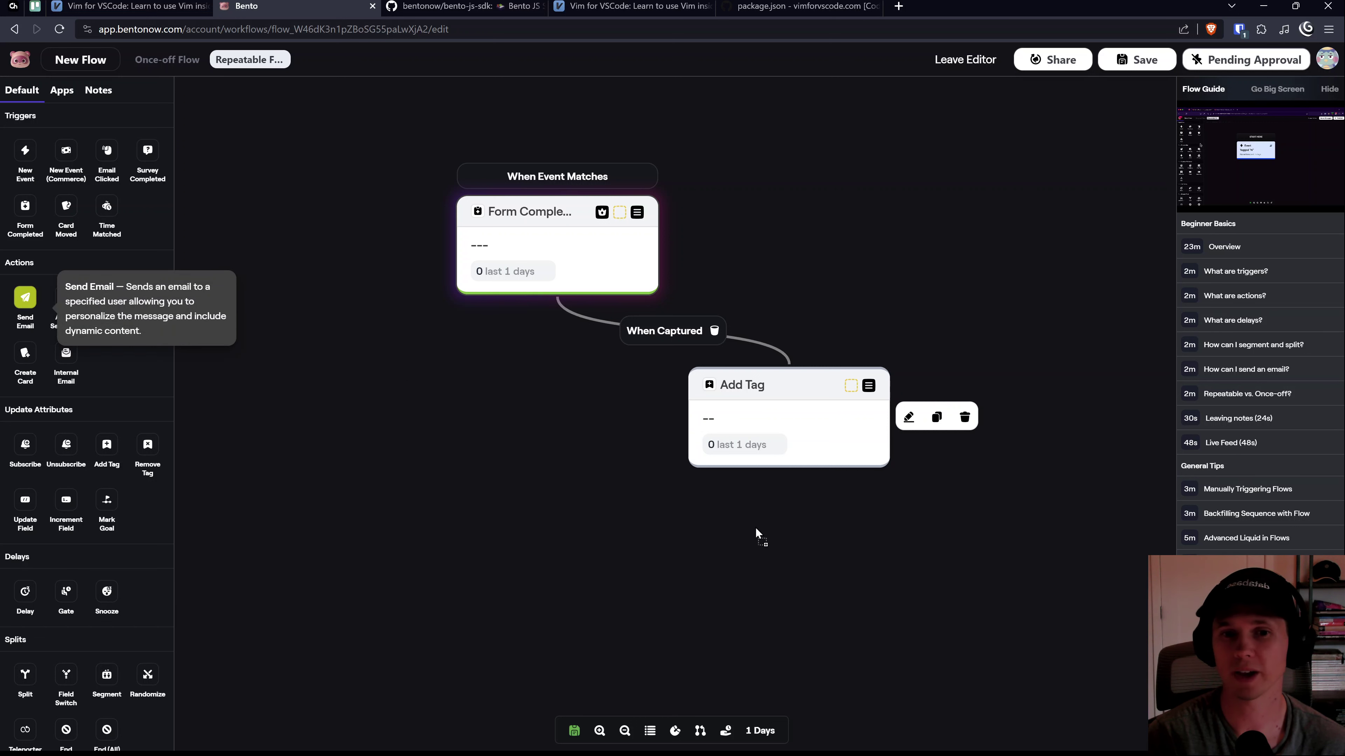
# Step: Add Send Email after Add Tag and Add To Sequence after Send Email, linking each
pyautogui.moveTo(699, 594); pyautogui.dragTo(699, 594)
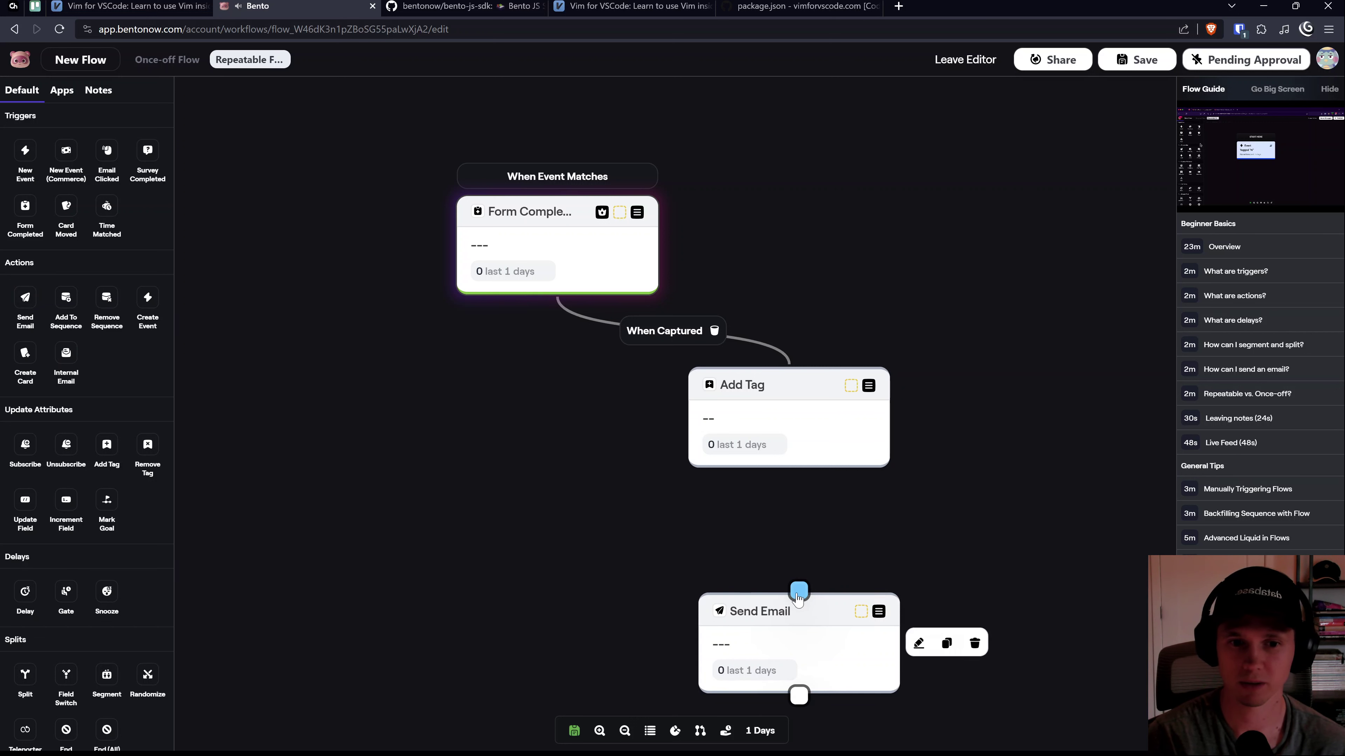
pyautogui.moveTo(795, 589); pyautogui.dragTo(788, 469)
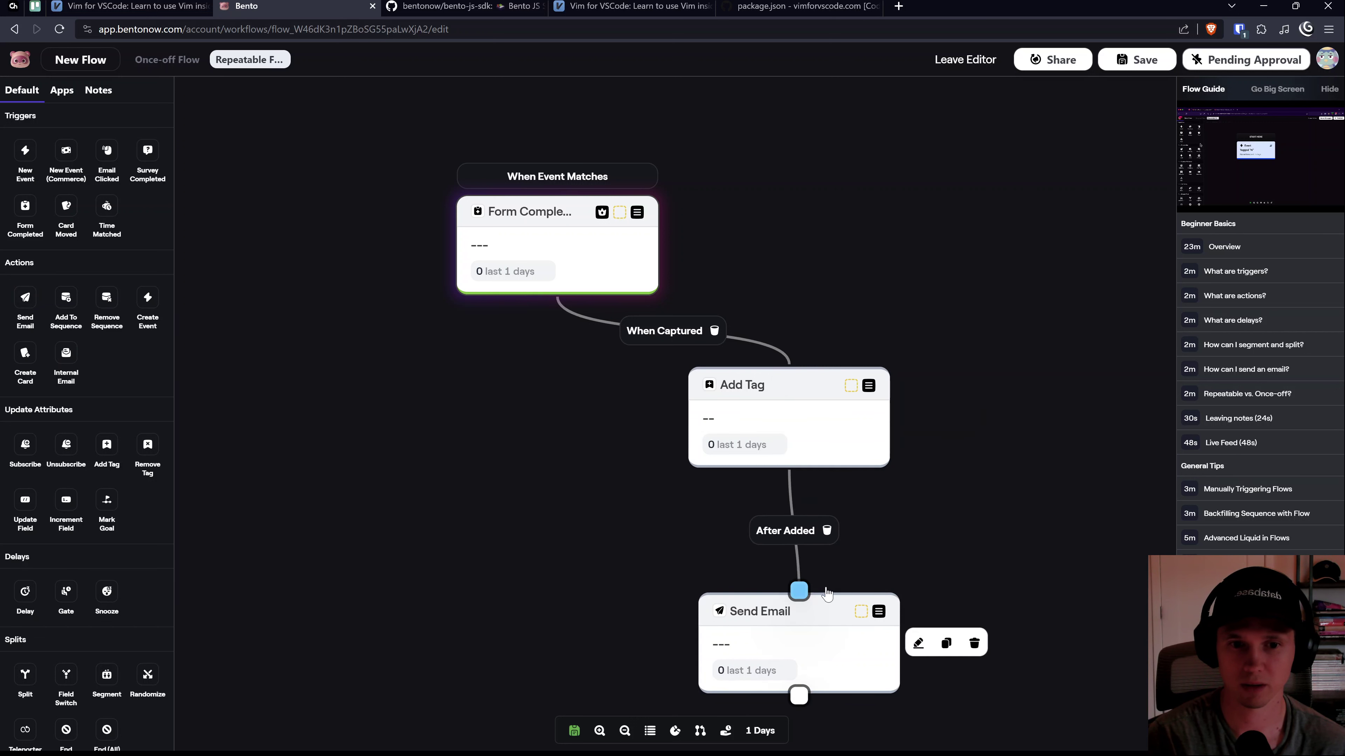
pyautogui.scroll(-3, 604, 424)
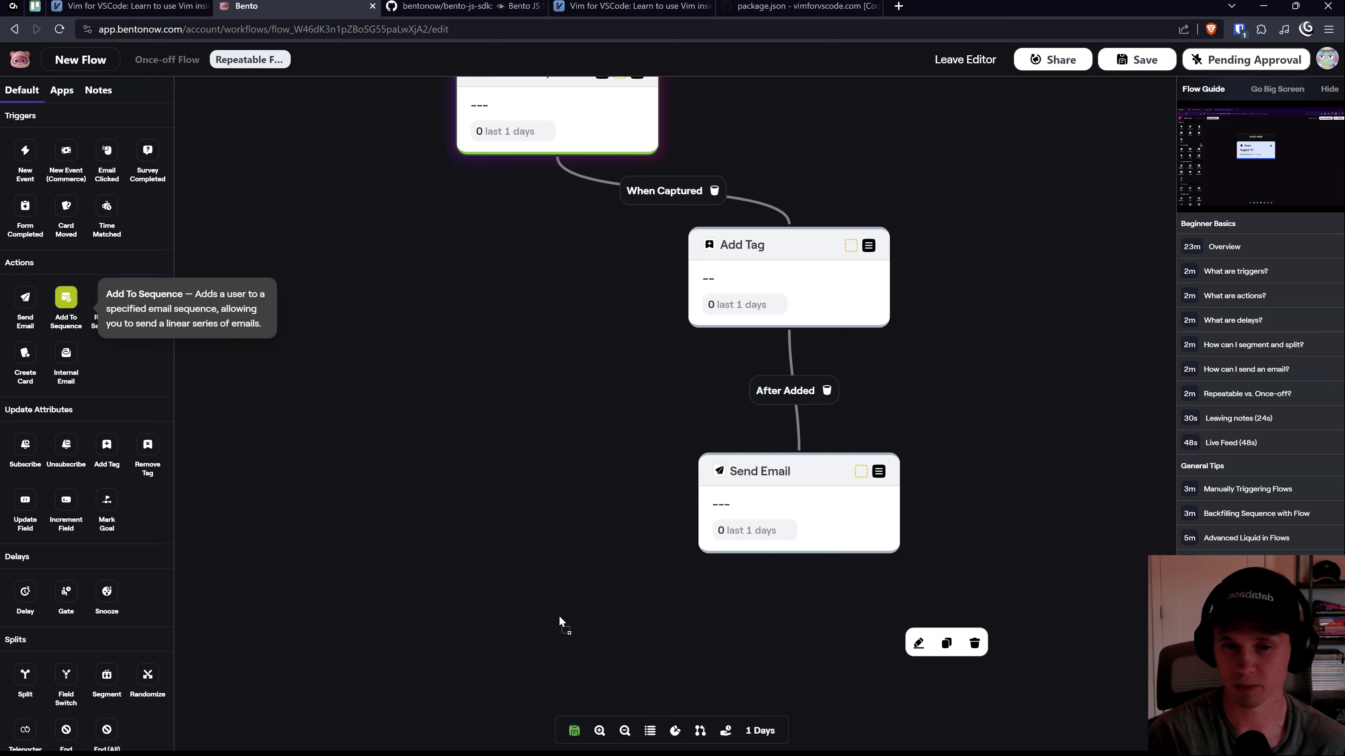
pyautogui.moveTo(558, 616); pyautogui.dragTo(559, 616)
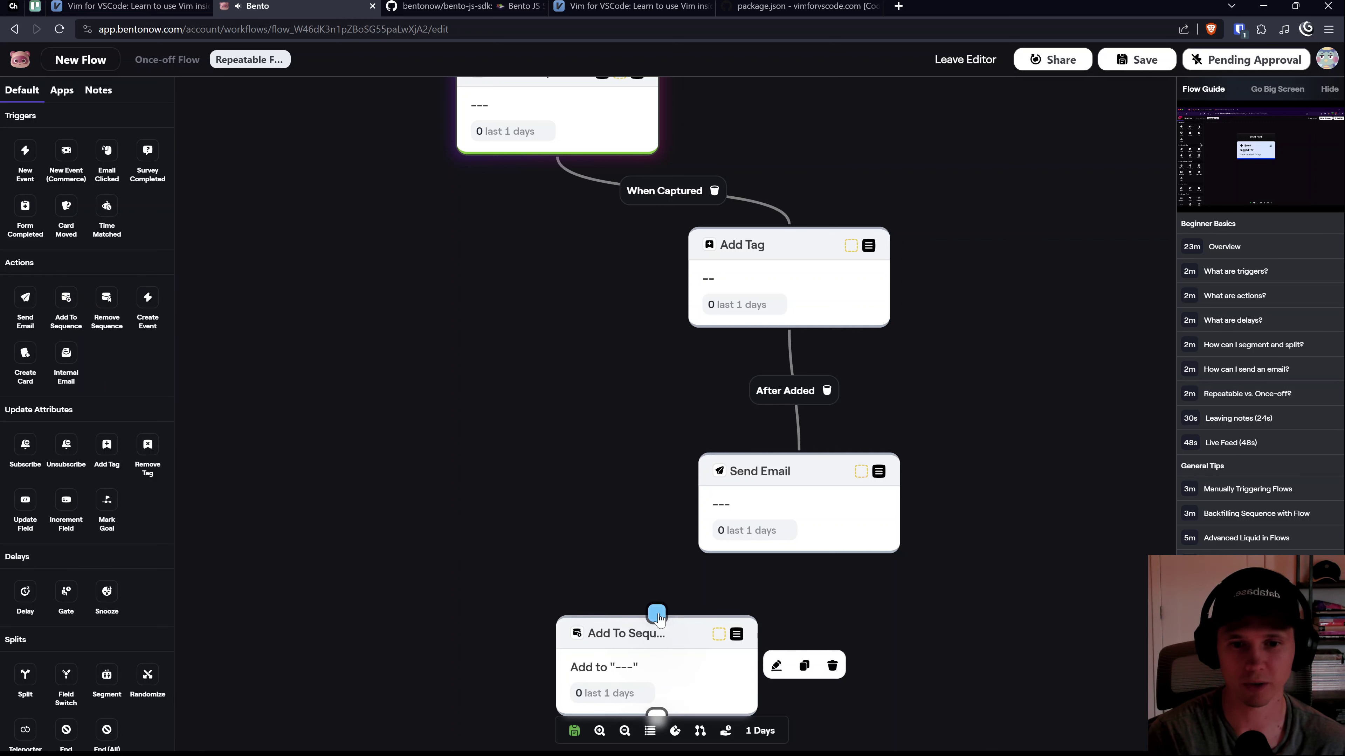
pyautogui.moveTo(799, 554); pyautogui.dragTo(657, 613)
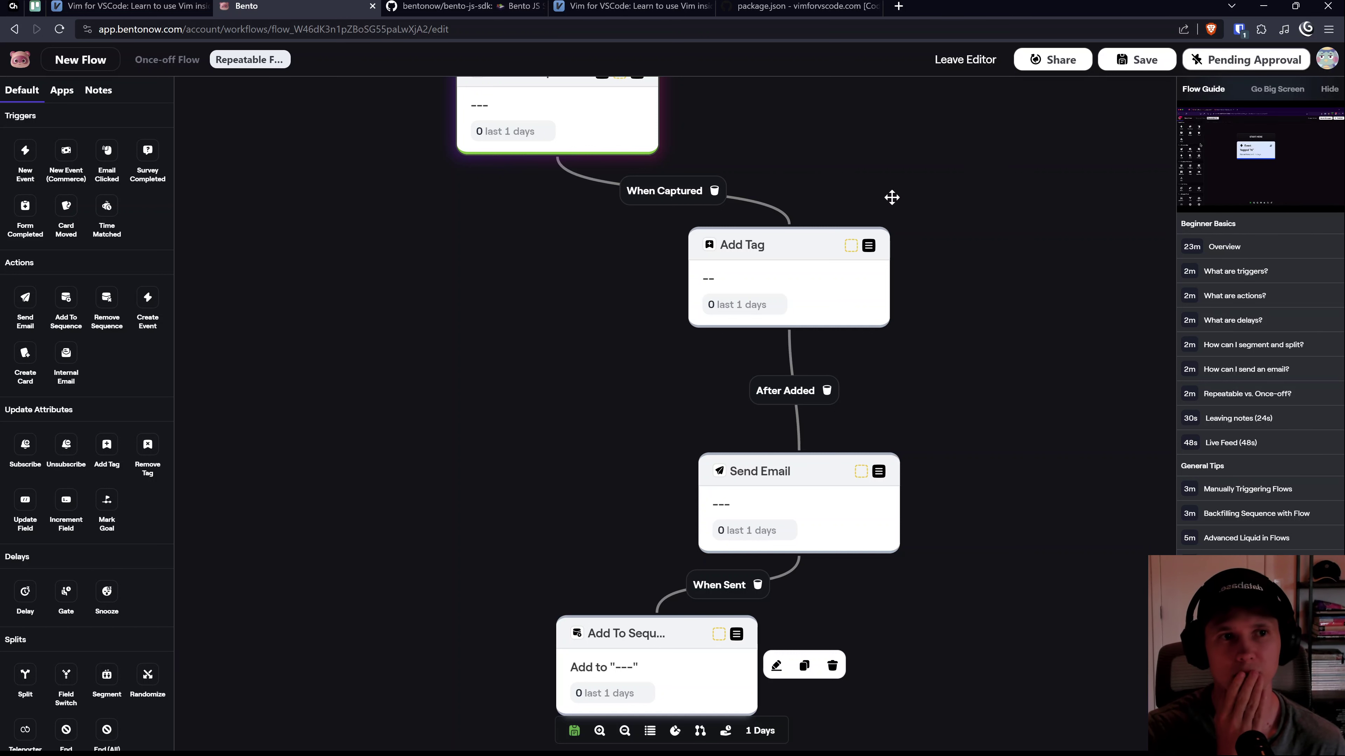
pyautogui.scroll(3, 518, 256)
pyautogui.moveTo(546, 235)
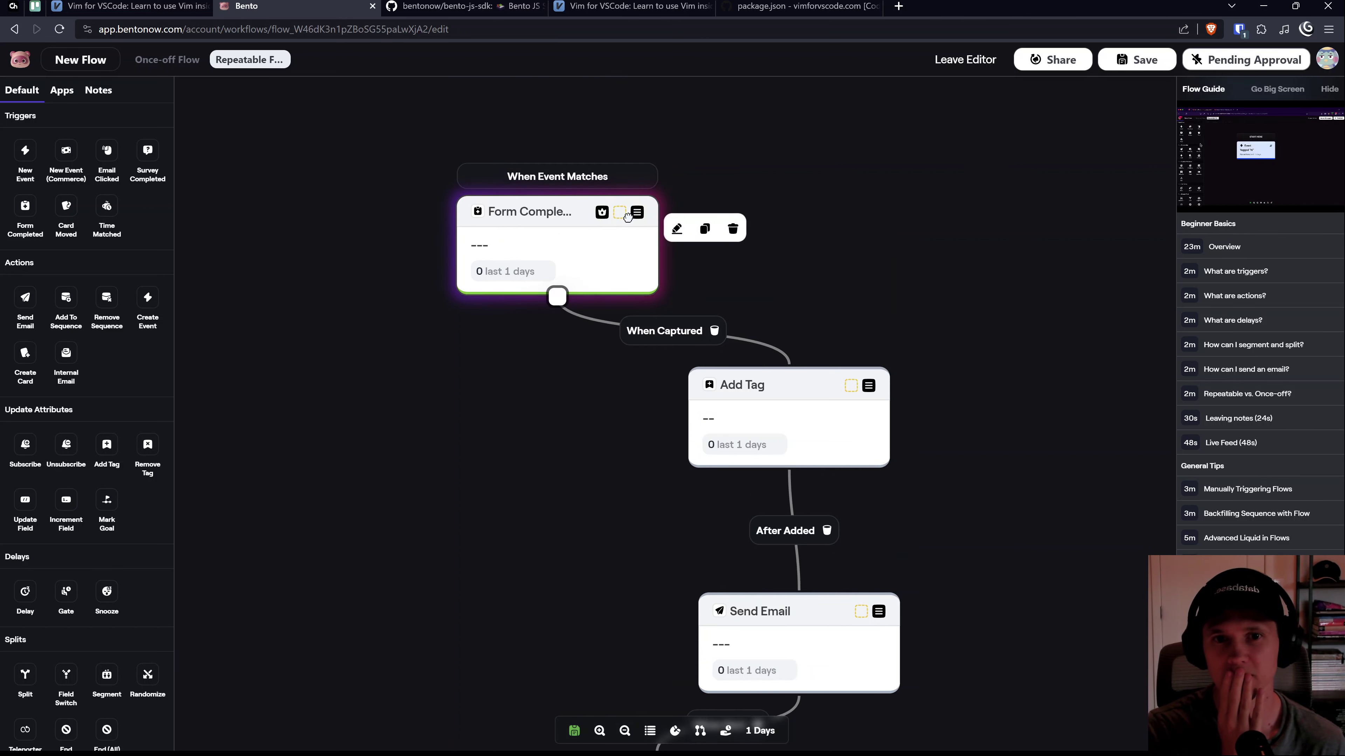
# Step: Review the Form Completed trigger's Settings, Stats and Logs, then close its panel
pyautogui.click(677, 230)
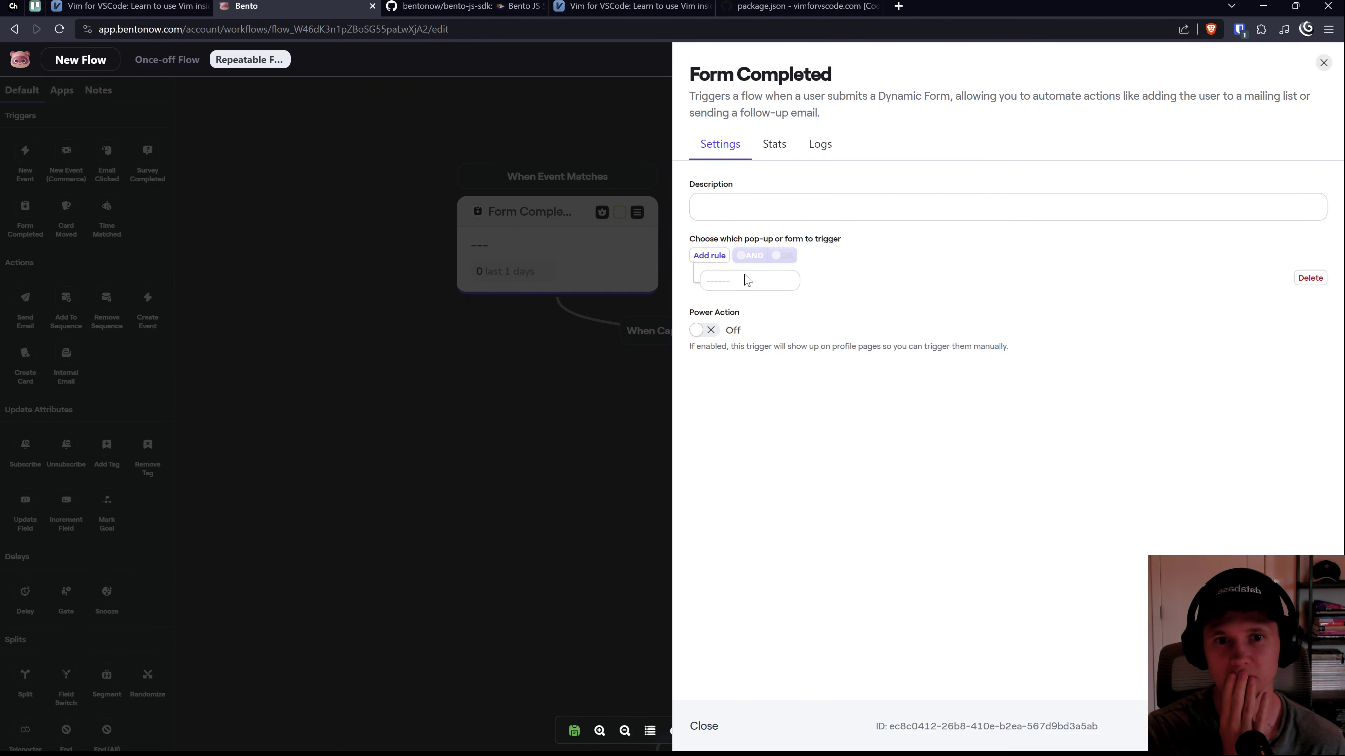
pyautogui.click(771, 148)
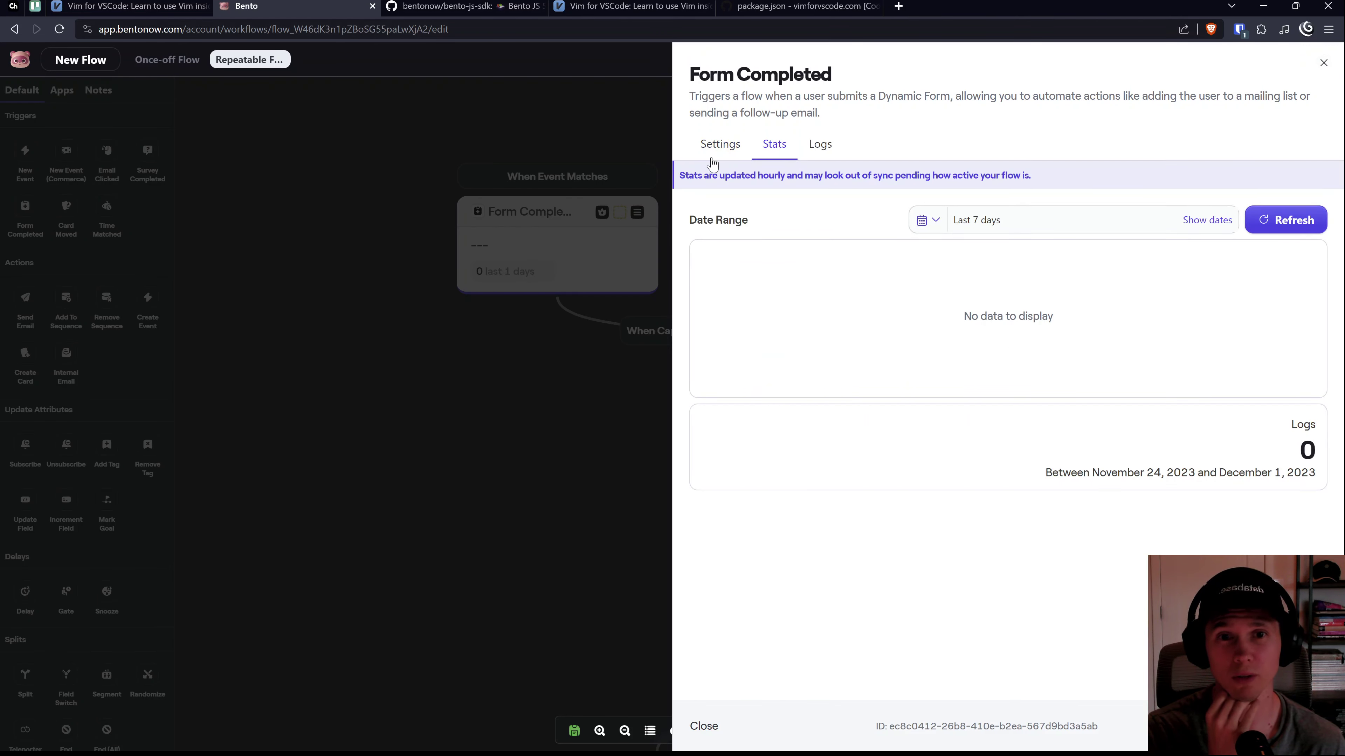
pyautogui.click(720, 146)
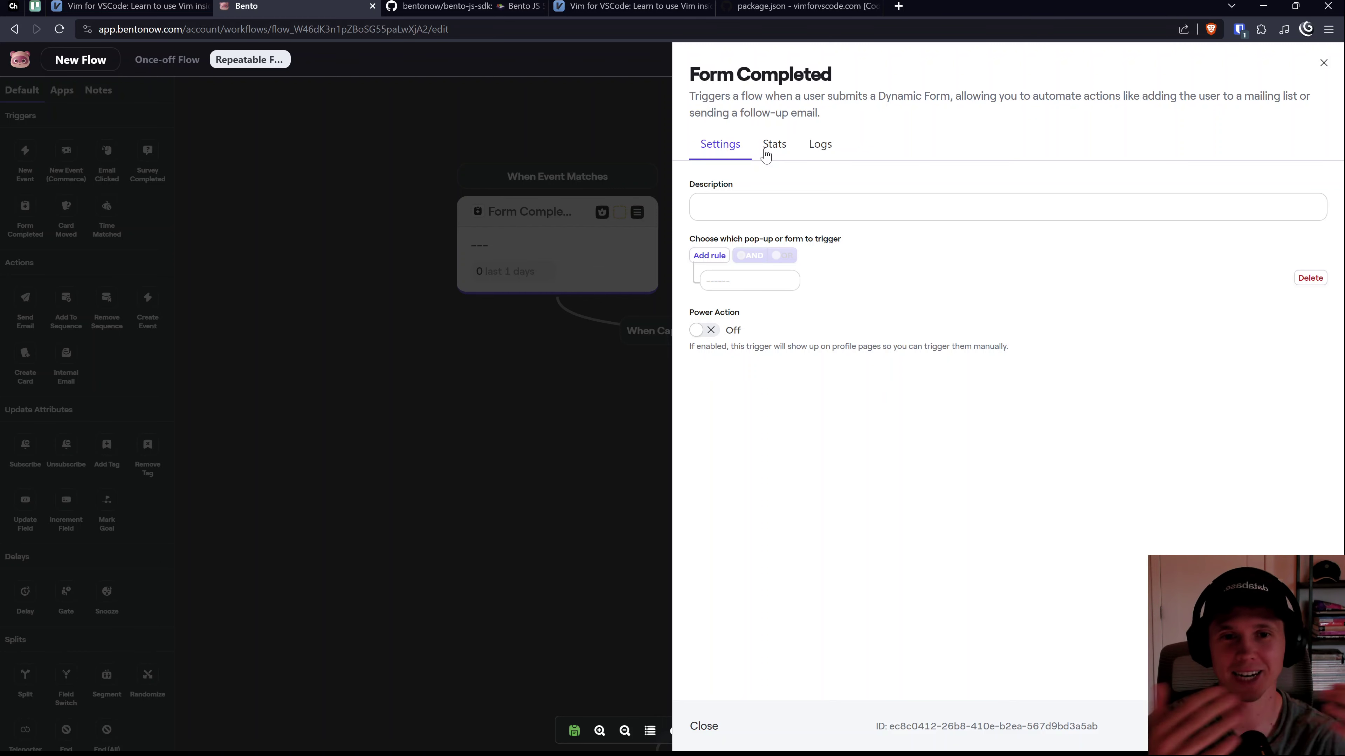
pyautogui.click(765, 154)
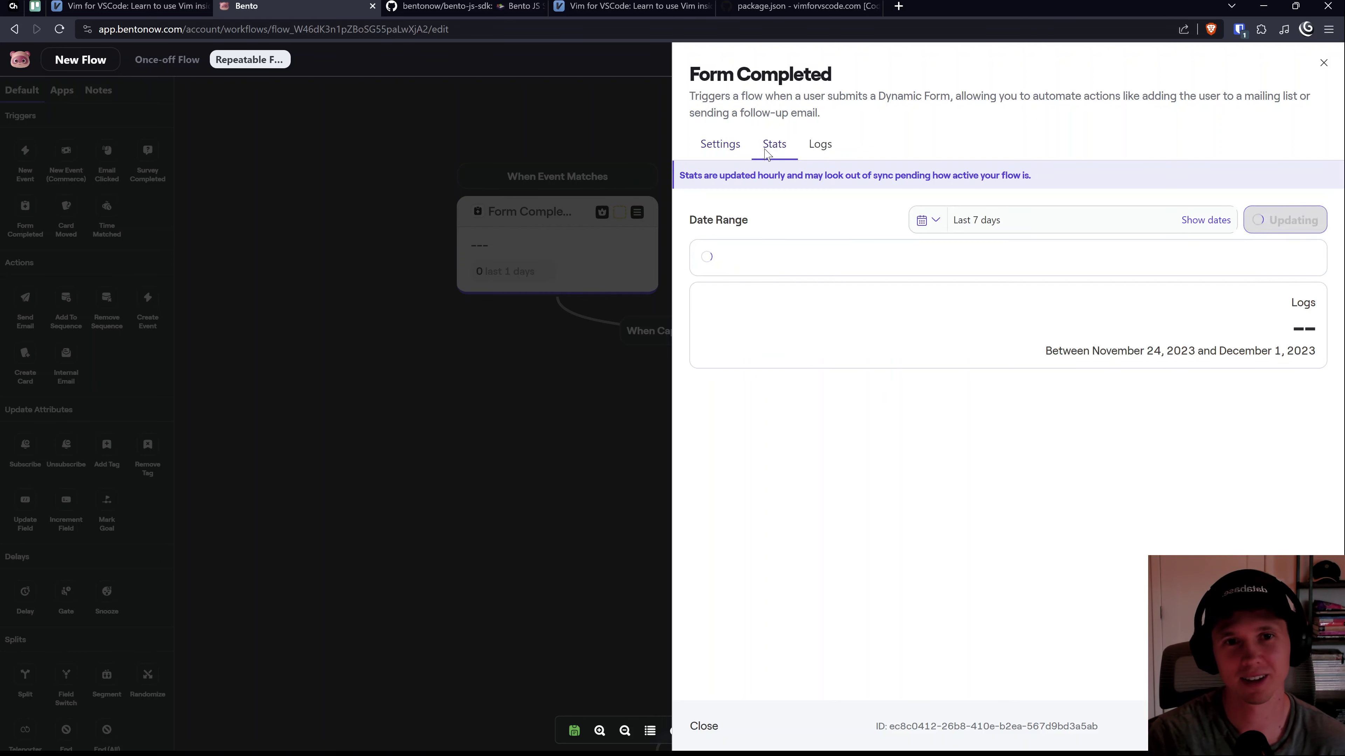
pyautogui.click(818, 150)
pyautogui.click(710, 148)
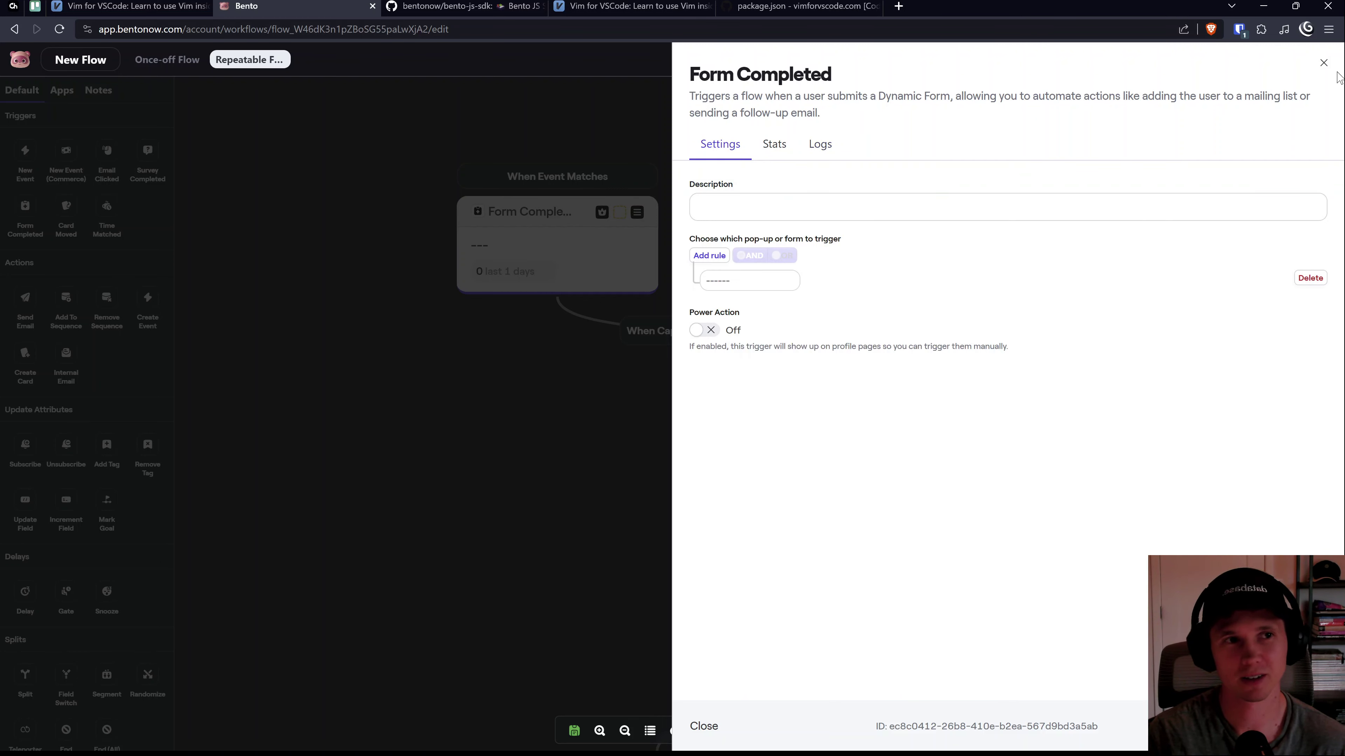
pyautogui.click(1322, 69)
# Step: Set the Add Tag step's tag to 'free-exercises'
pyautogui.moveTo(774, 390)
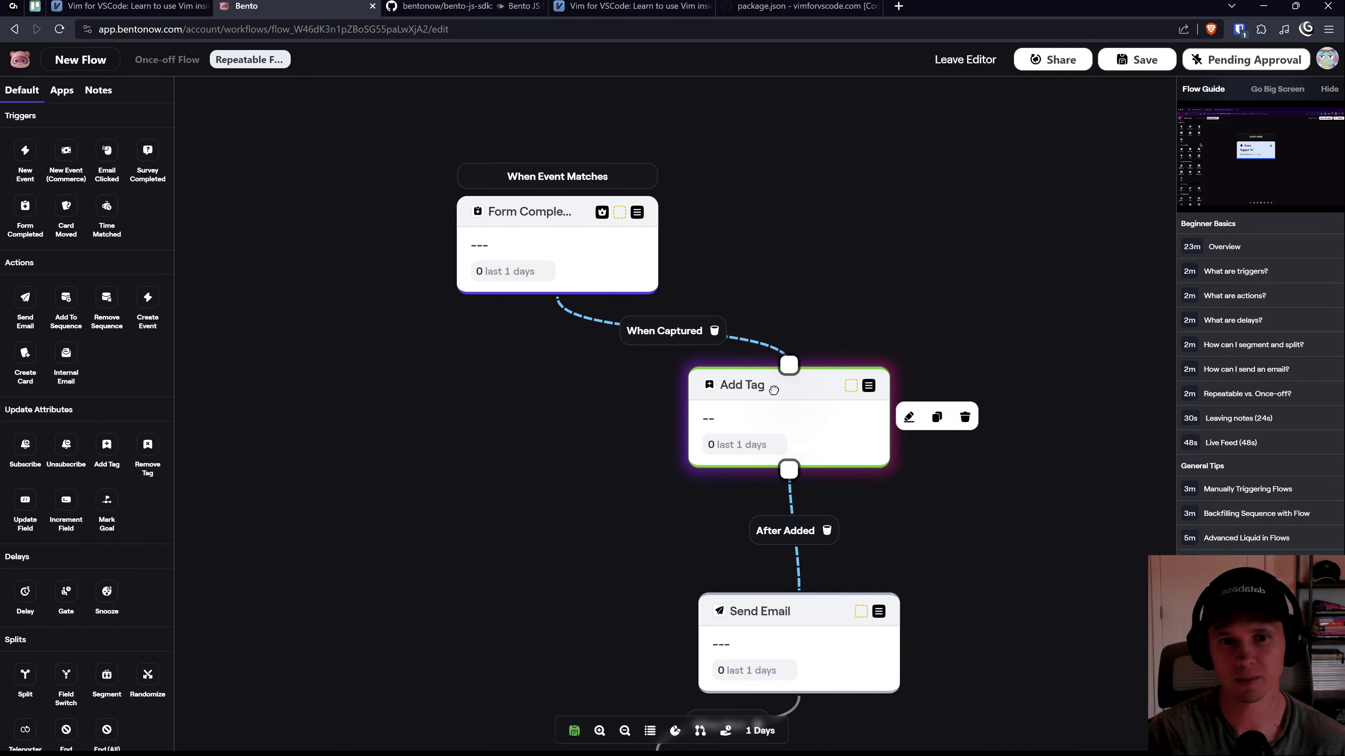
pyautogui.click(906, 417)
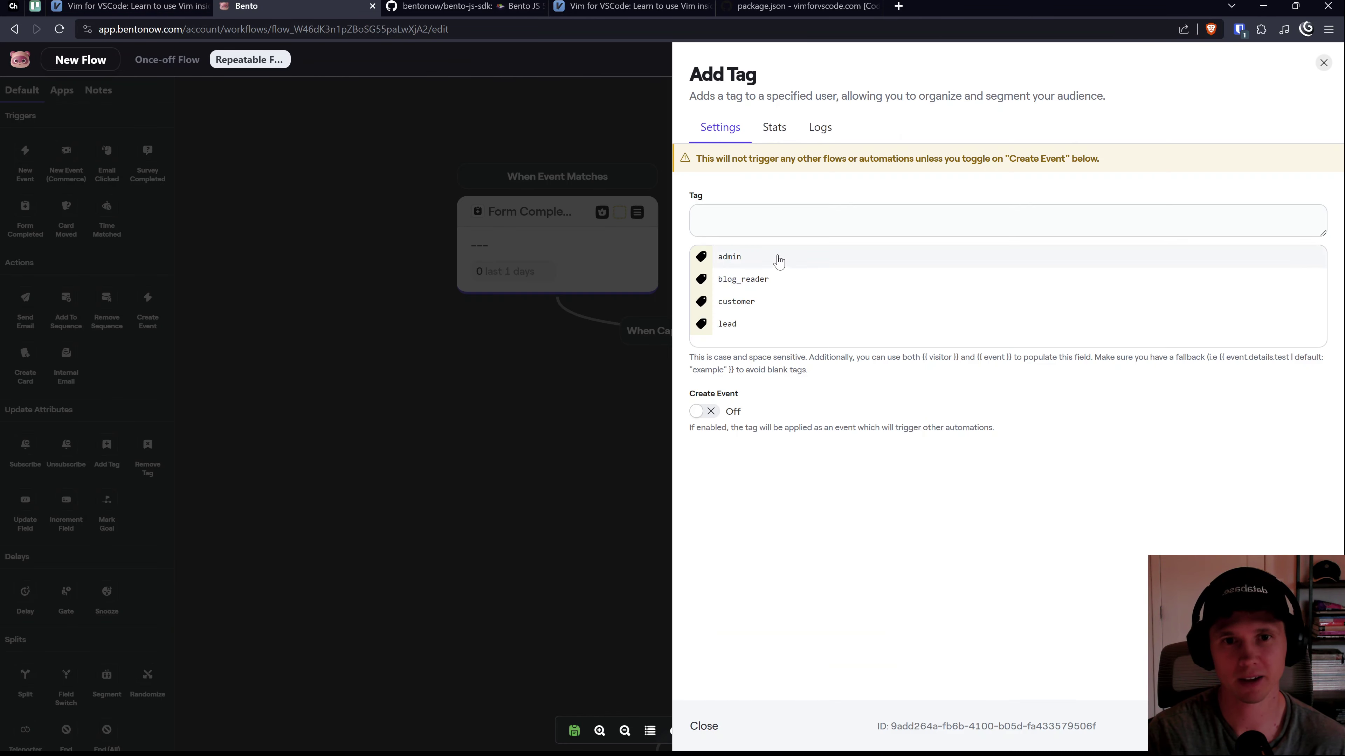
pyautogui.click(762, 214)
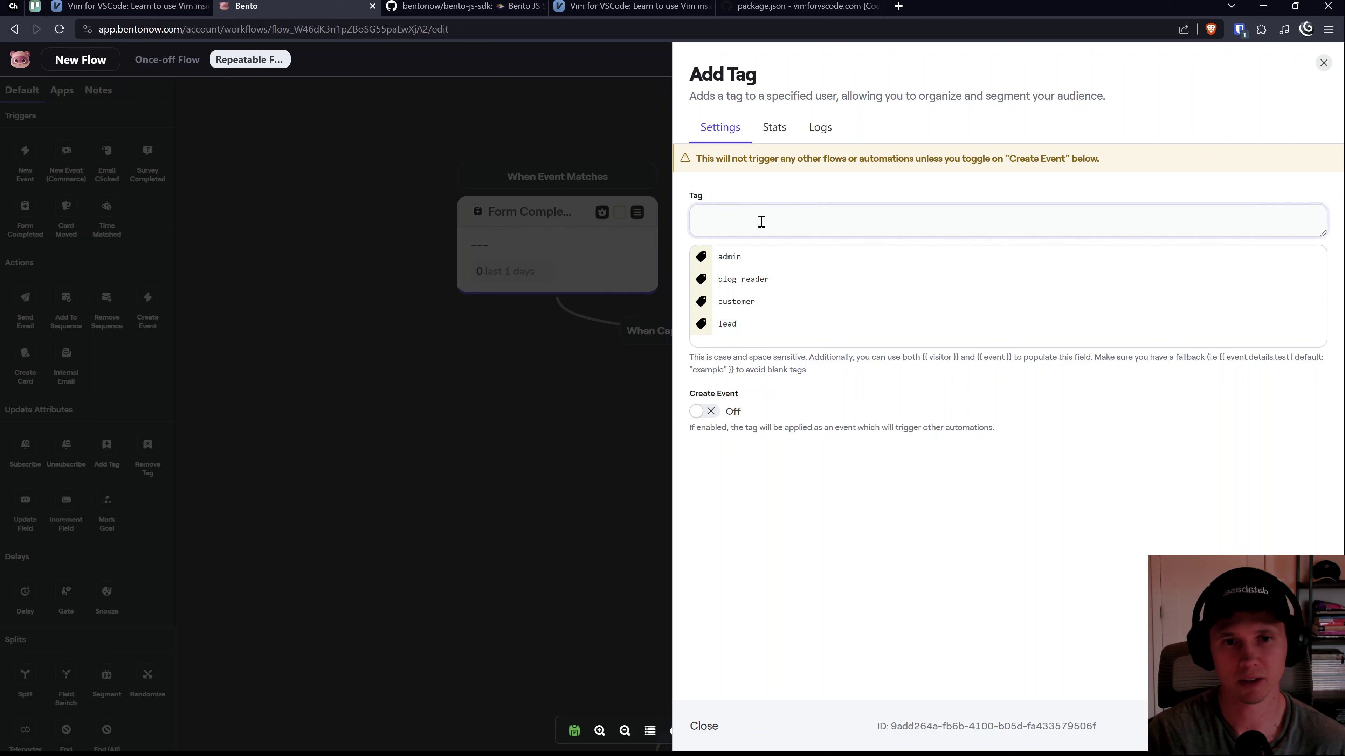
pyautogui.click(761, 221)
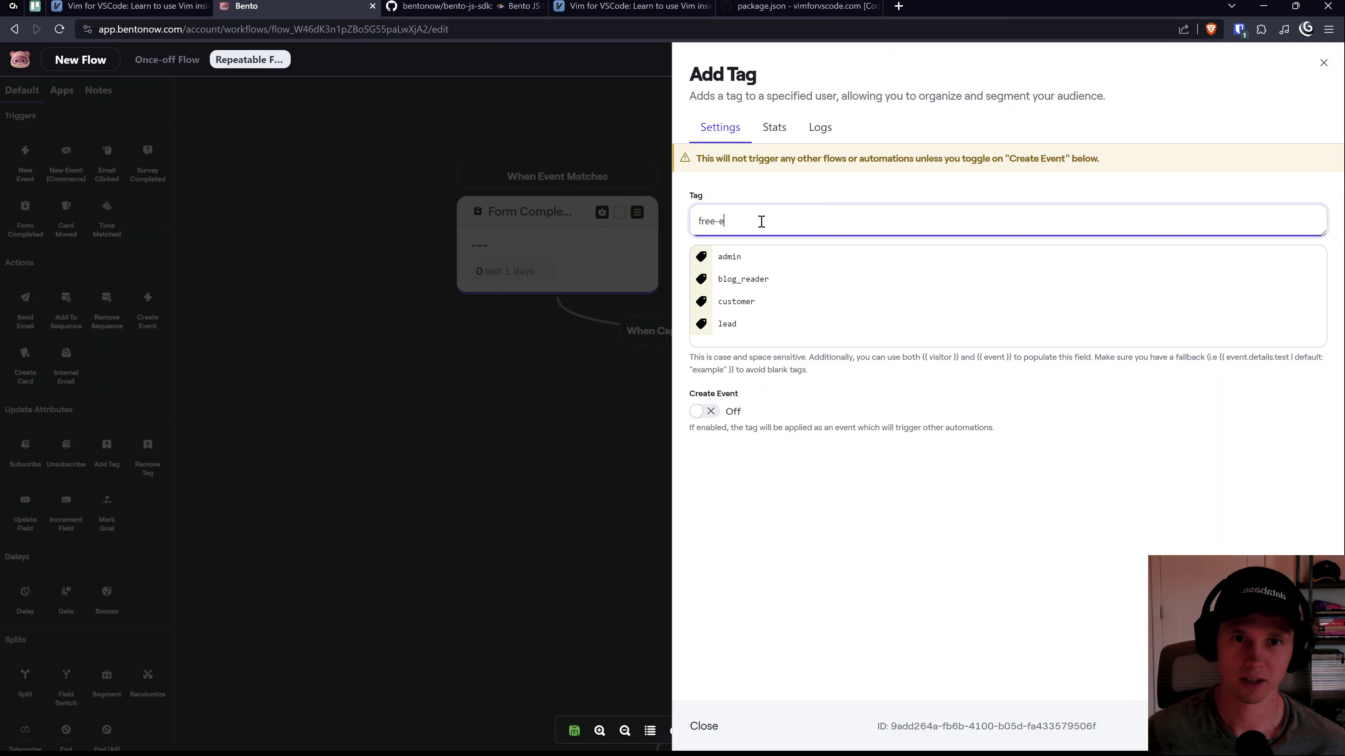
pyautogui.press('Return')
pyautogui.press('BackSpace')
pyautogui.press('BackSpace')
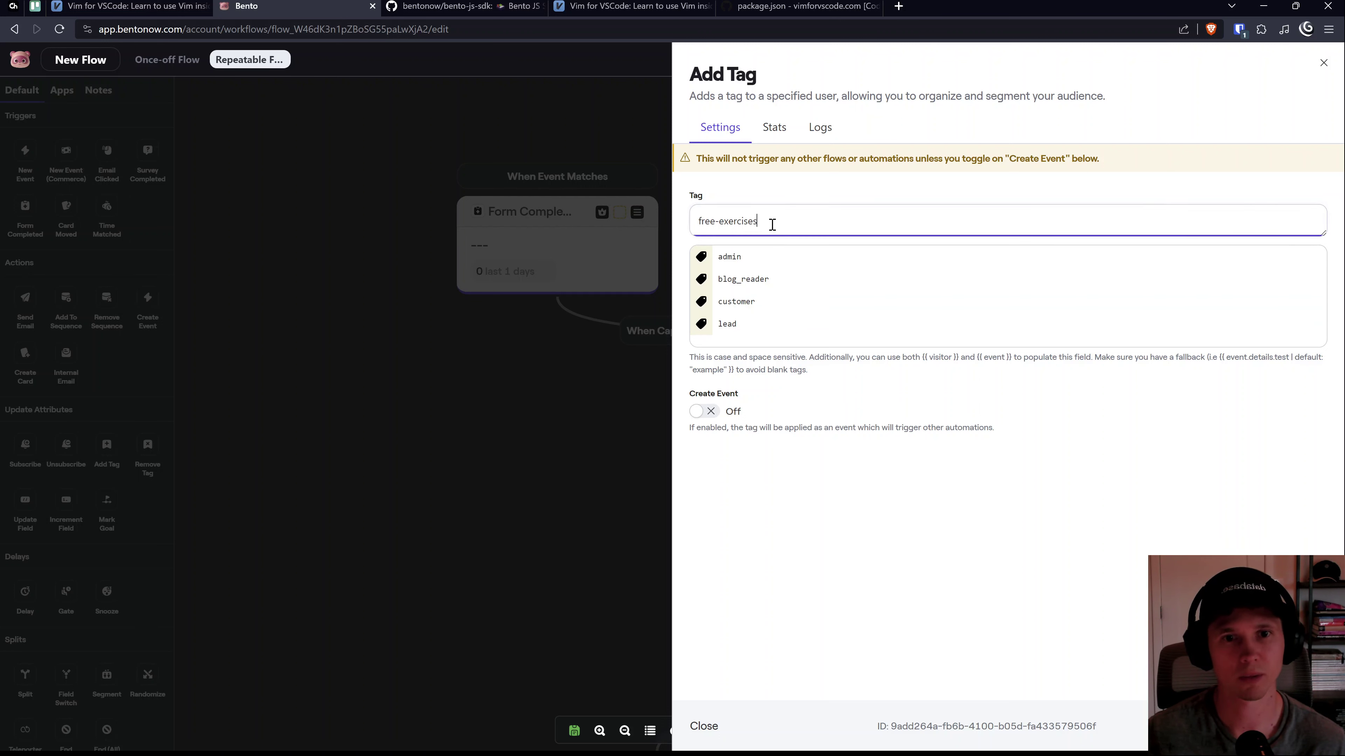
pyautogui.tripleClick(752, 225)
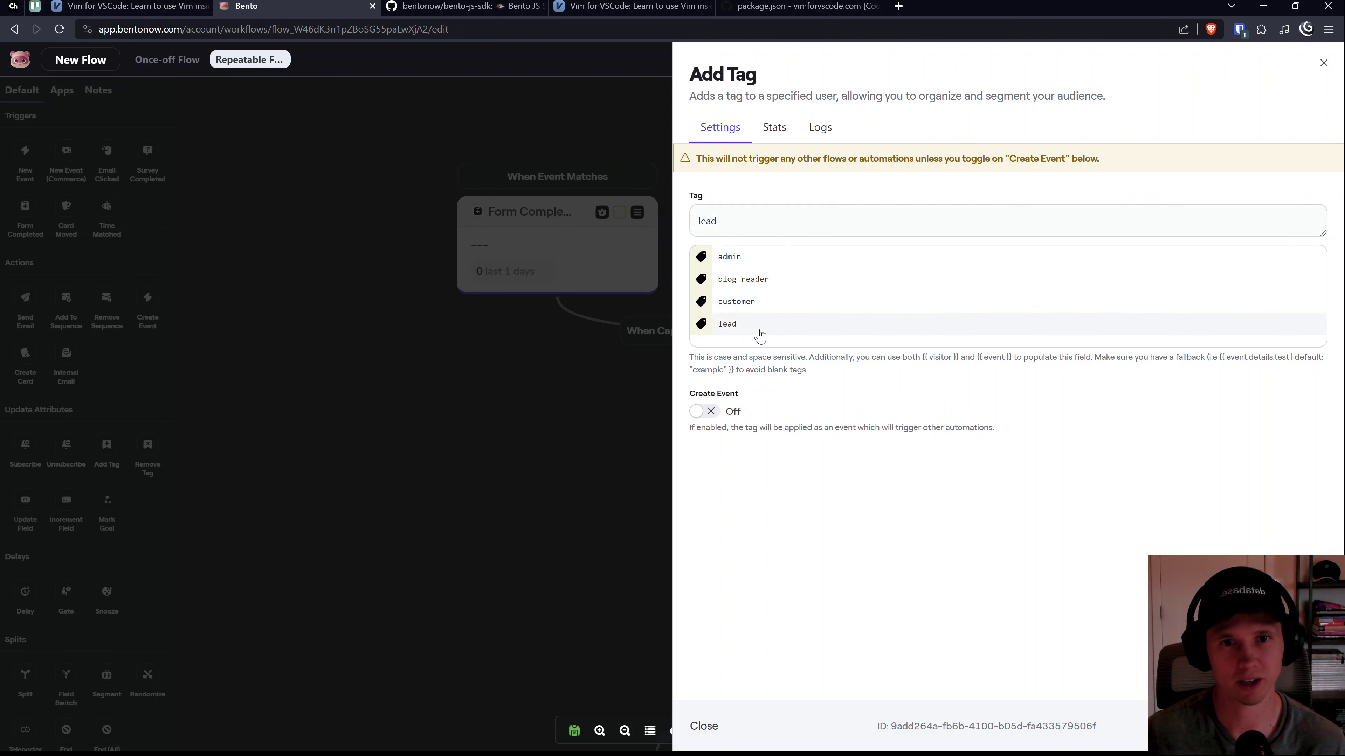
pyautogui.click(728, 256)
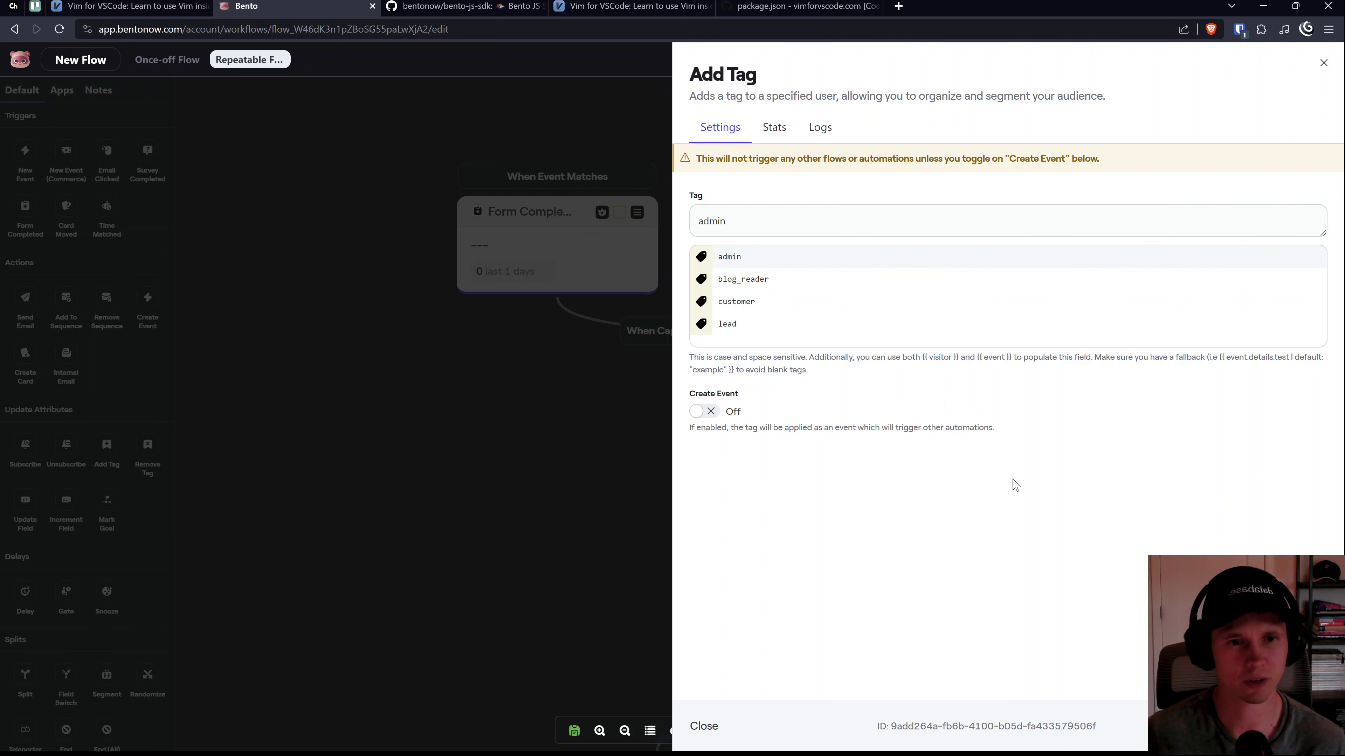
pyautogui.tripleClick(747, 226)
pyautogui.write('free-exer')
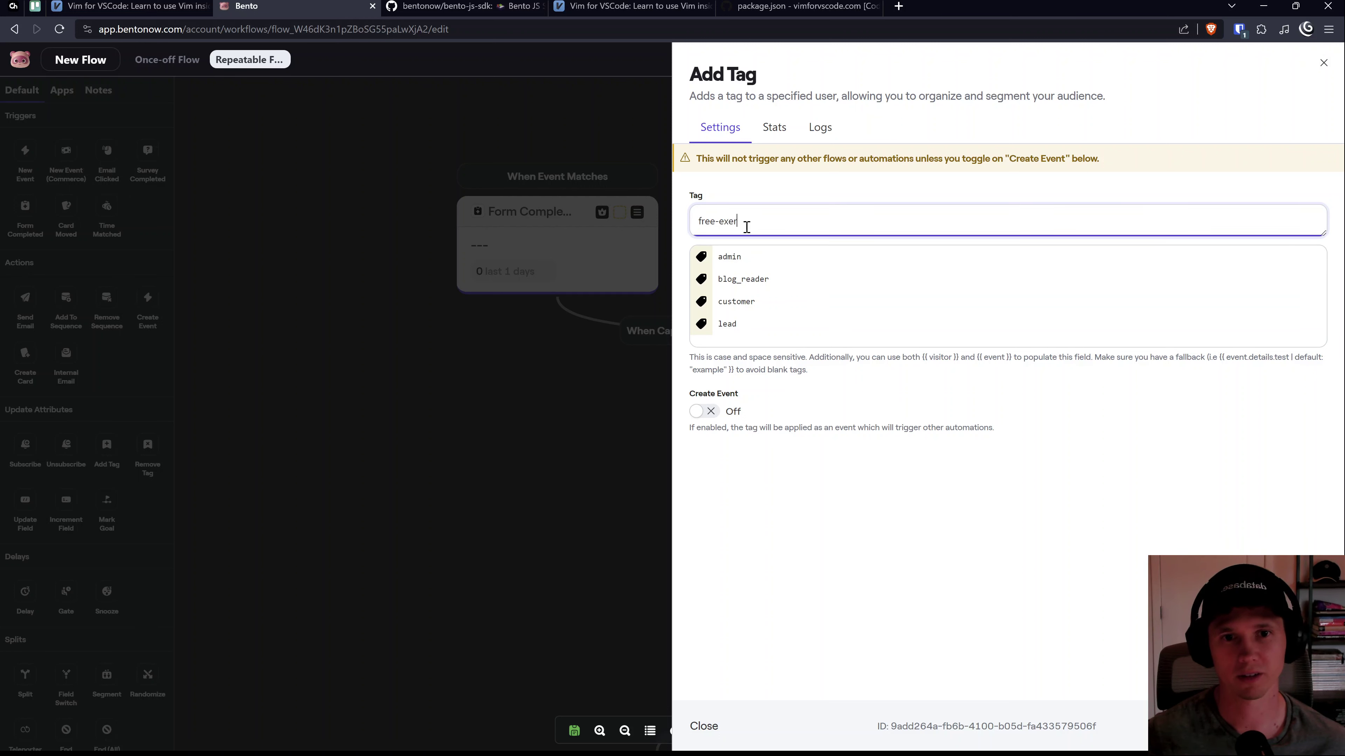
pyautogui.write('cises')
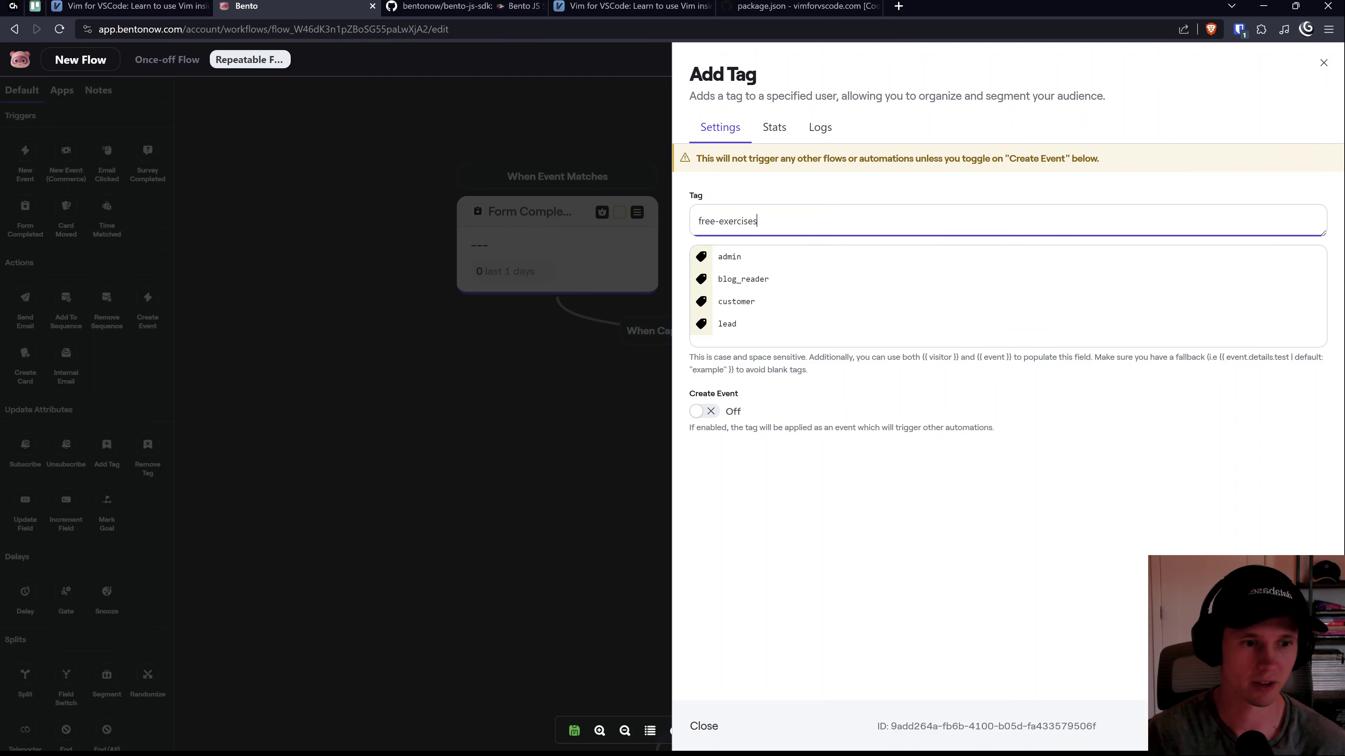
pyautogui.press('Escape')
# Step: Recheck the Add Tag step's stats and logs, then select the flow's current name
pyautogui.moveTo(781, 435)
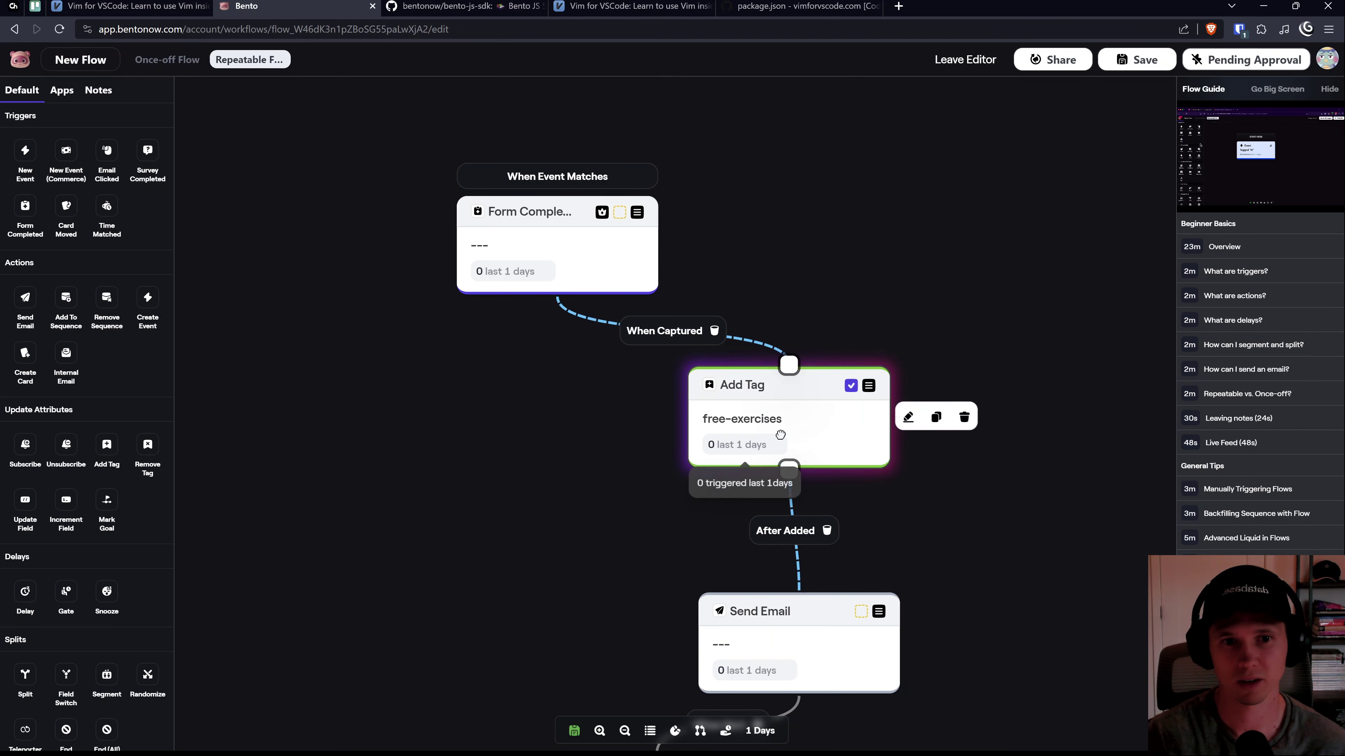
pyautogui.click(908, 417)
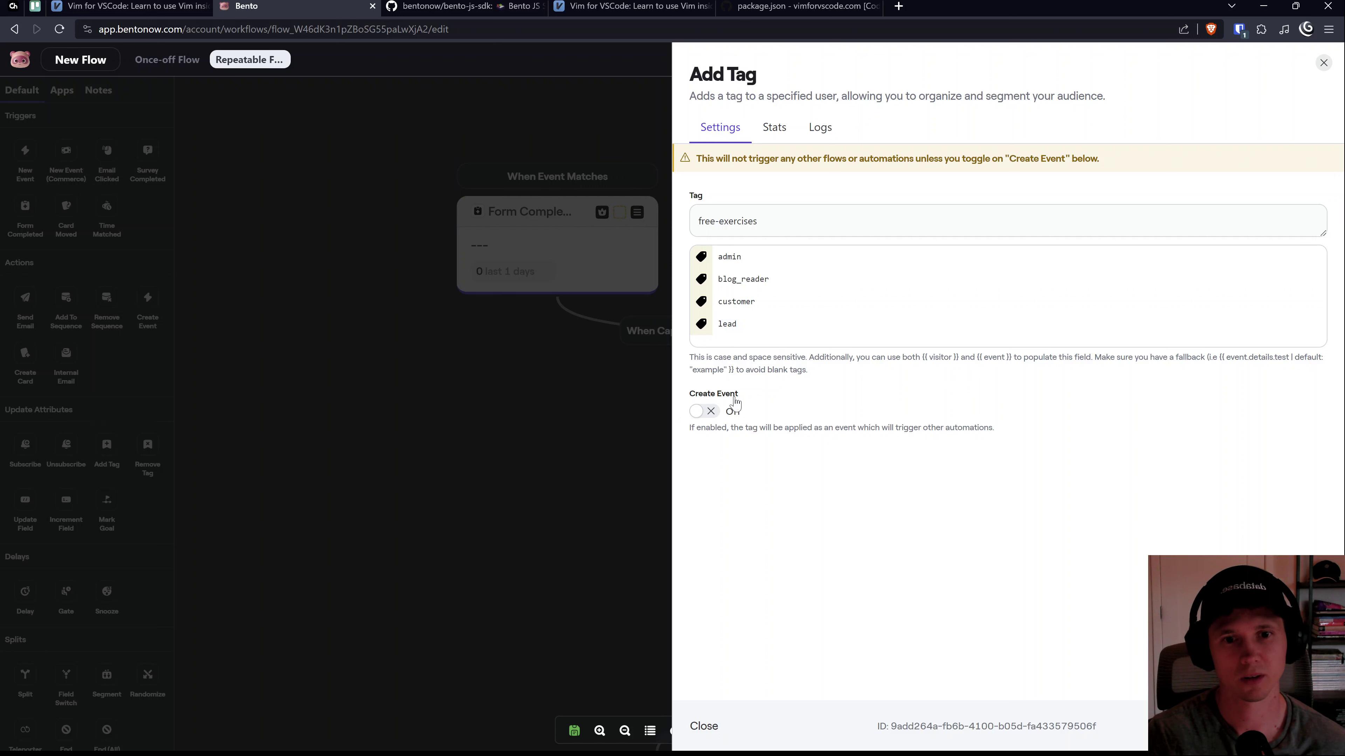
pyautogui.tripleClick(738, 221)
pyautogui.click(786, 129)
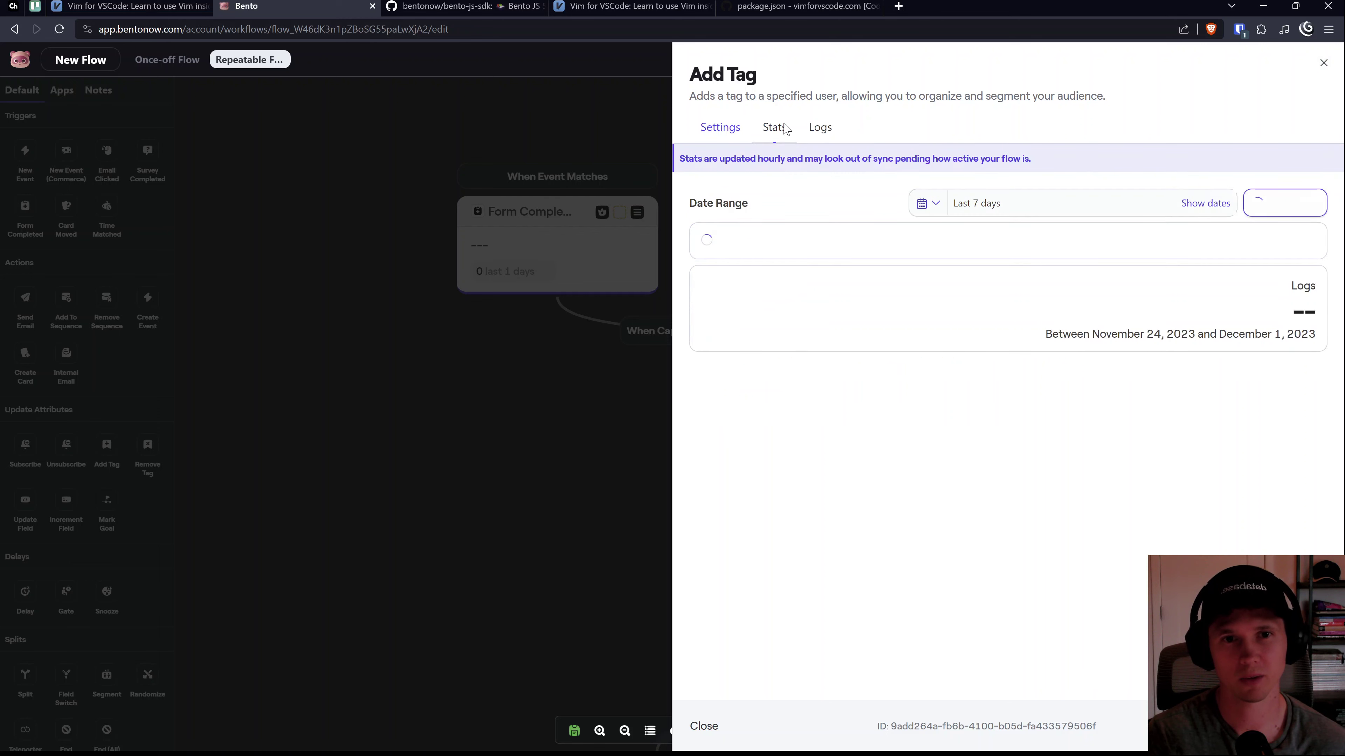
pyautogui.click(820, 128)
pyautogui.click(729, 129)
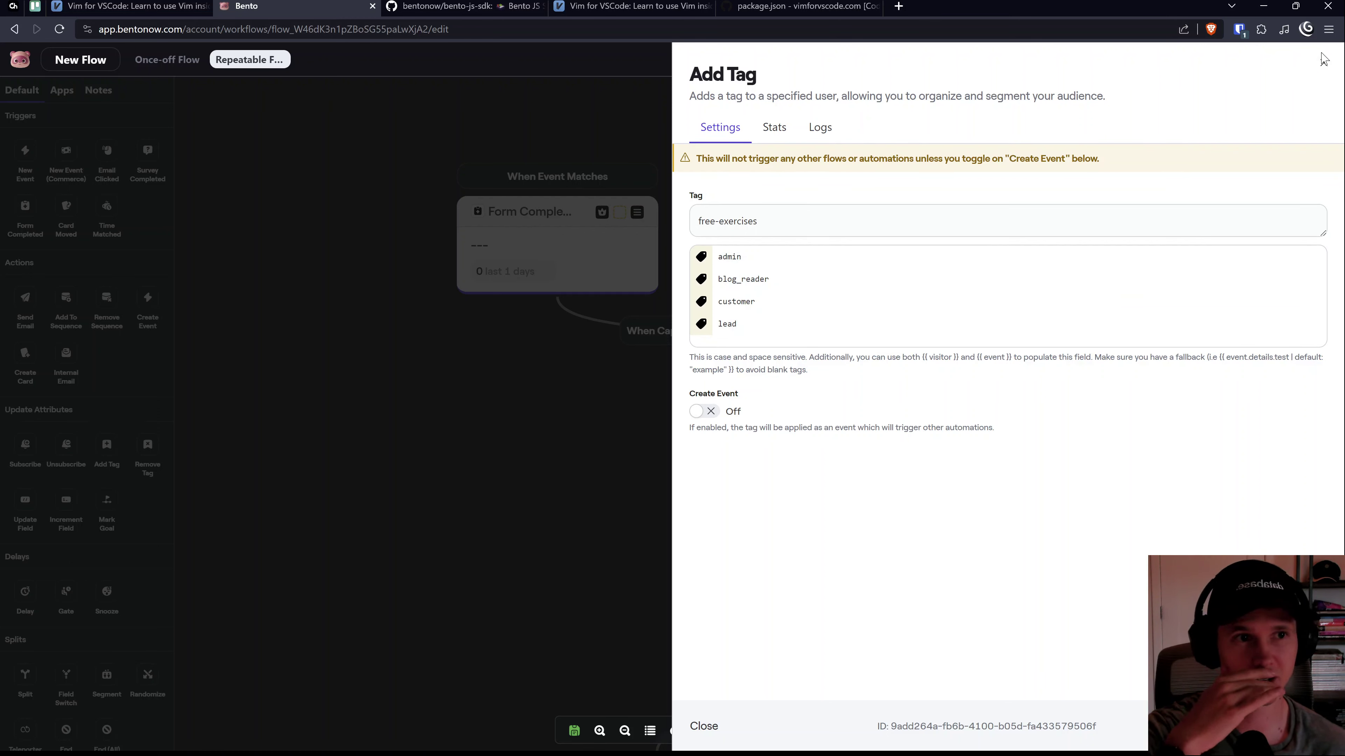
pyautogui.click(1323, 64)
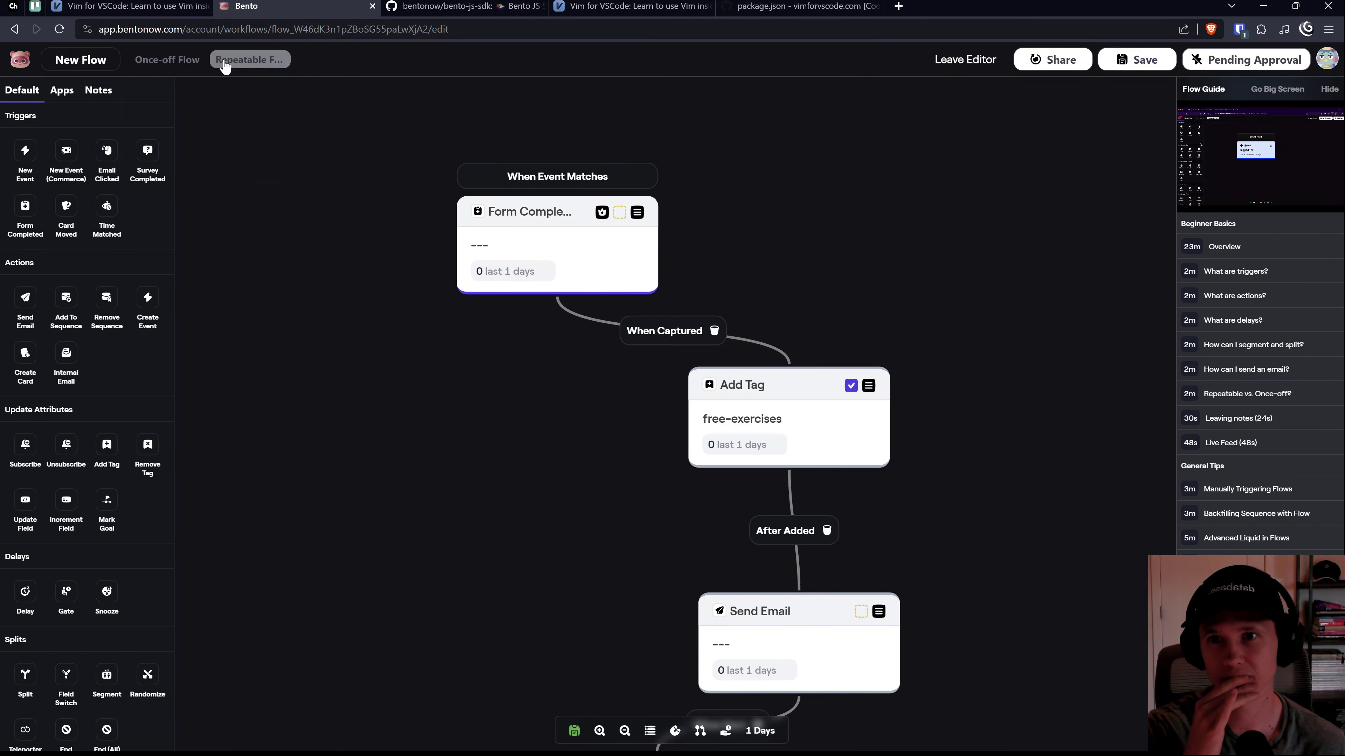
pyautogui.click(90, 61)
pyautogui.tripleClick(1072, 149)
# Step: Enter 'Free Email Preview Flow' as the flow name and exit to the Flows list
pyautogui.write('Free Email')
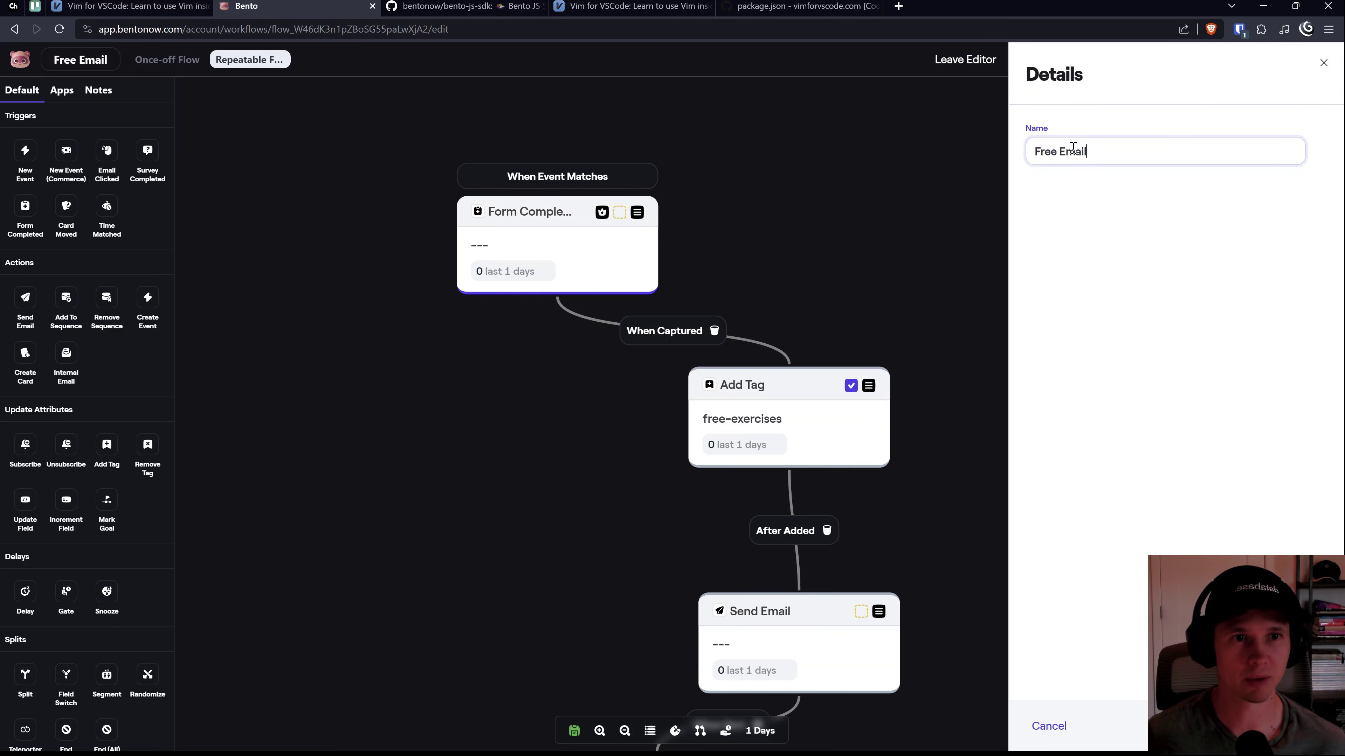
pyautogui.write(' Preview Flow')
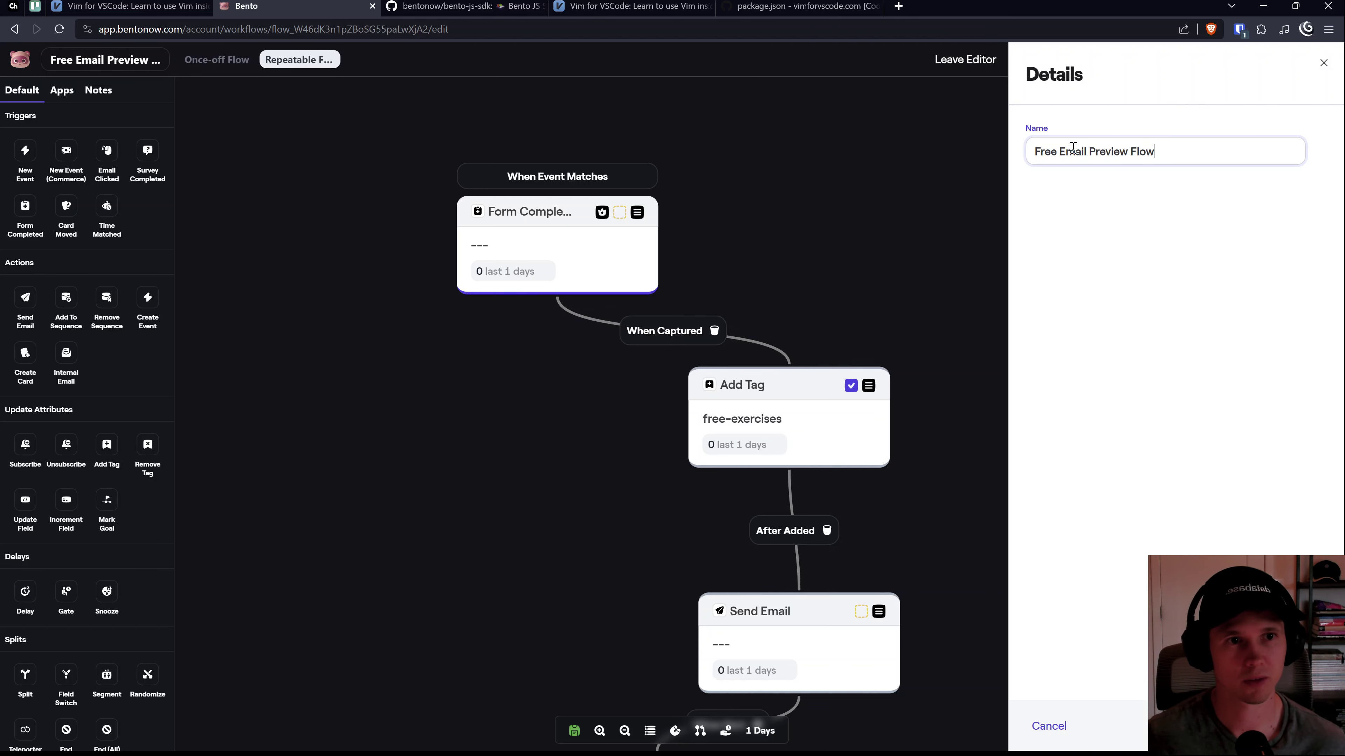
pyautogui.click(1181, 196)
pyautogui.press('Escape')
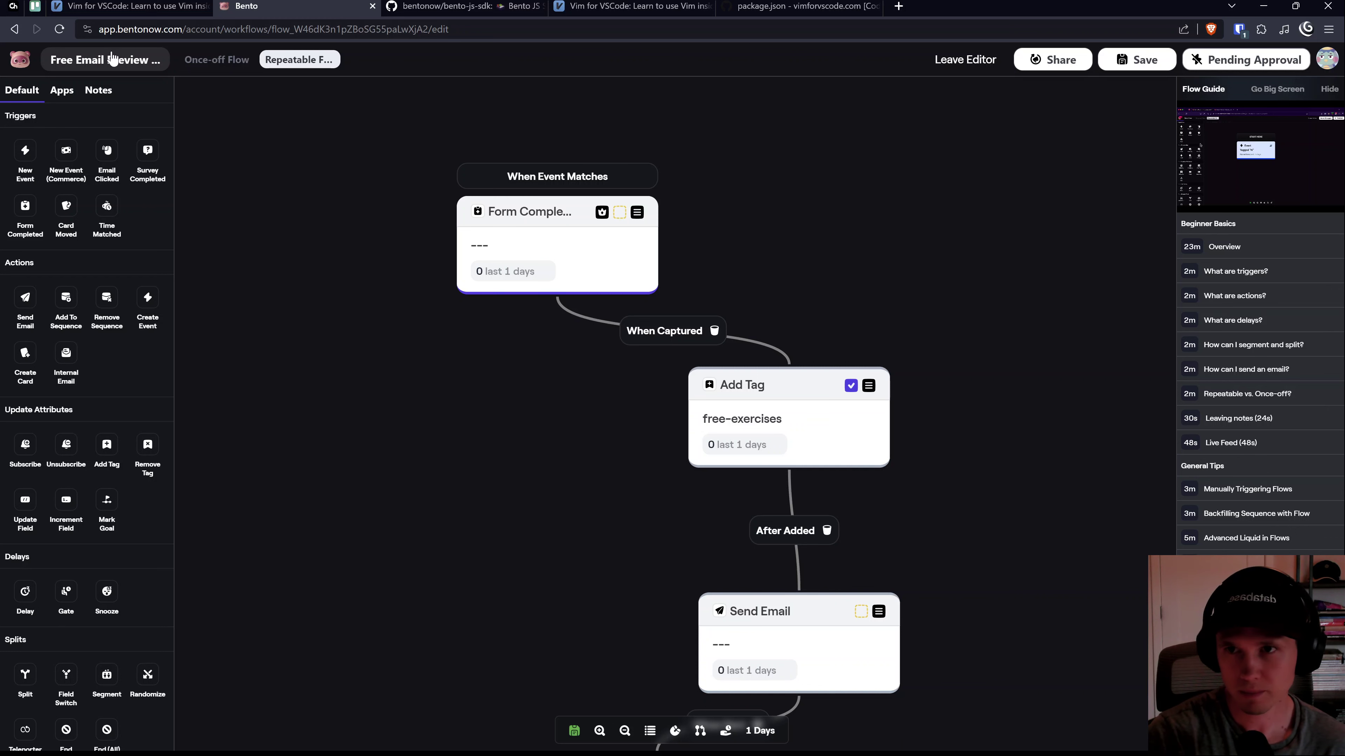
pyautogui.click(960, 68)
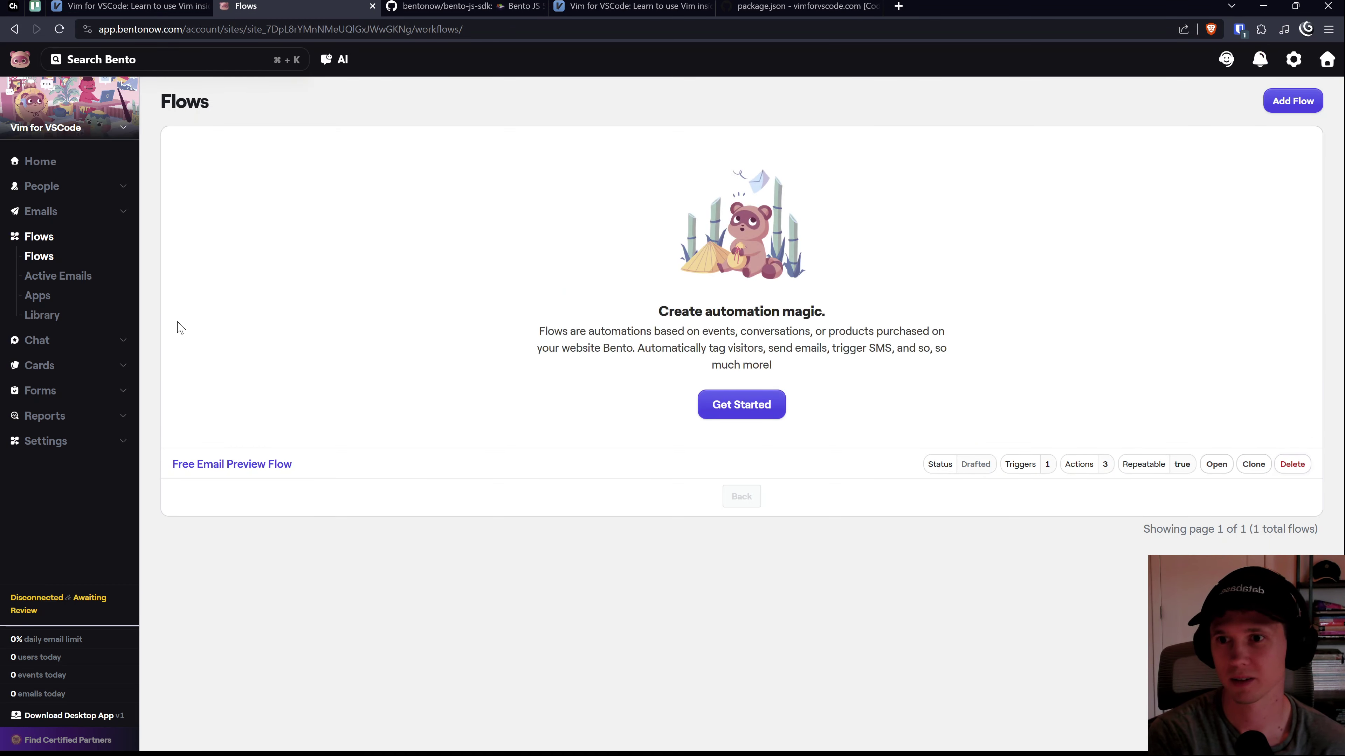
# Step: Search Bento for 'tag' to reach the Find or Create Tag page
pyautogui.click(179, 61)
pyautogui.write('tags')
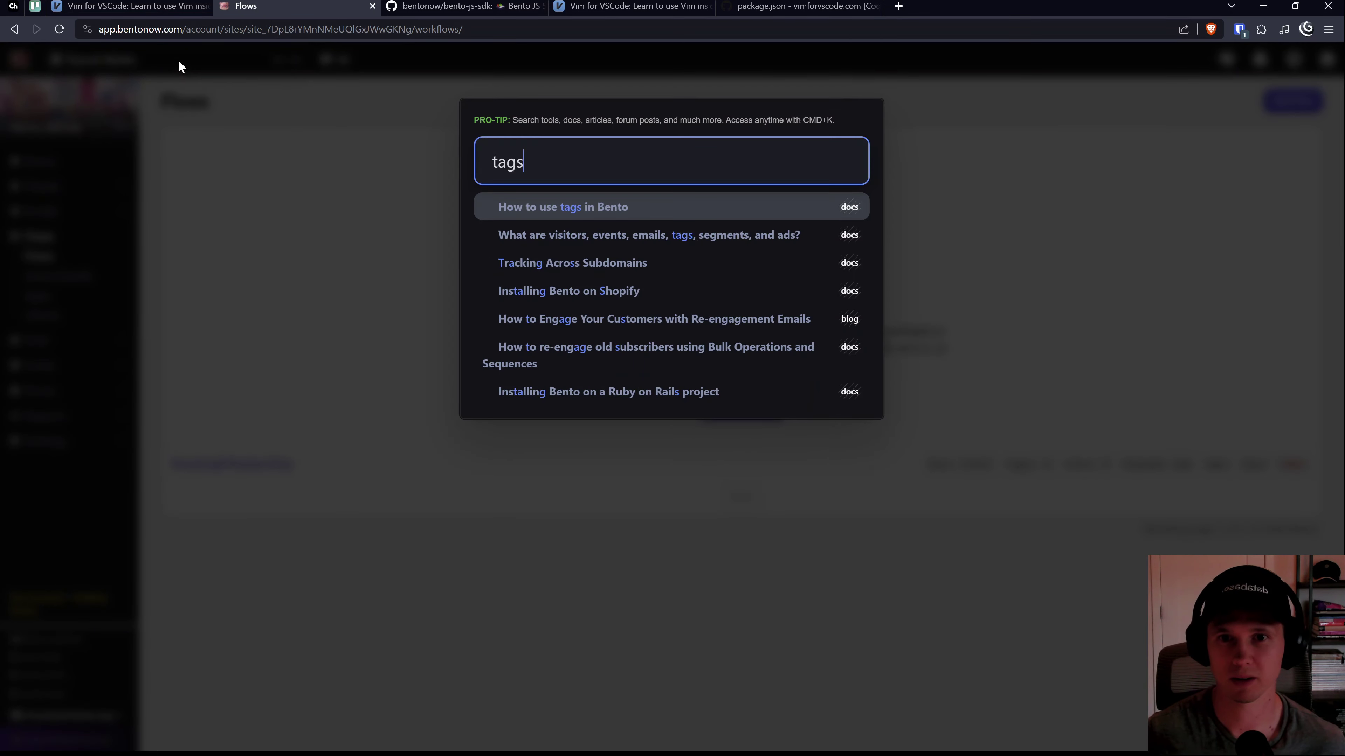
pyautogui.press('BackSpace')
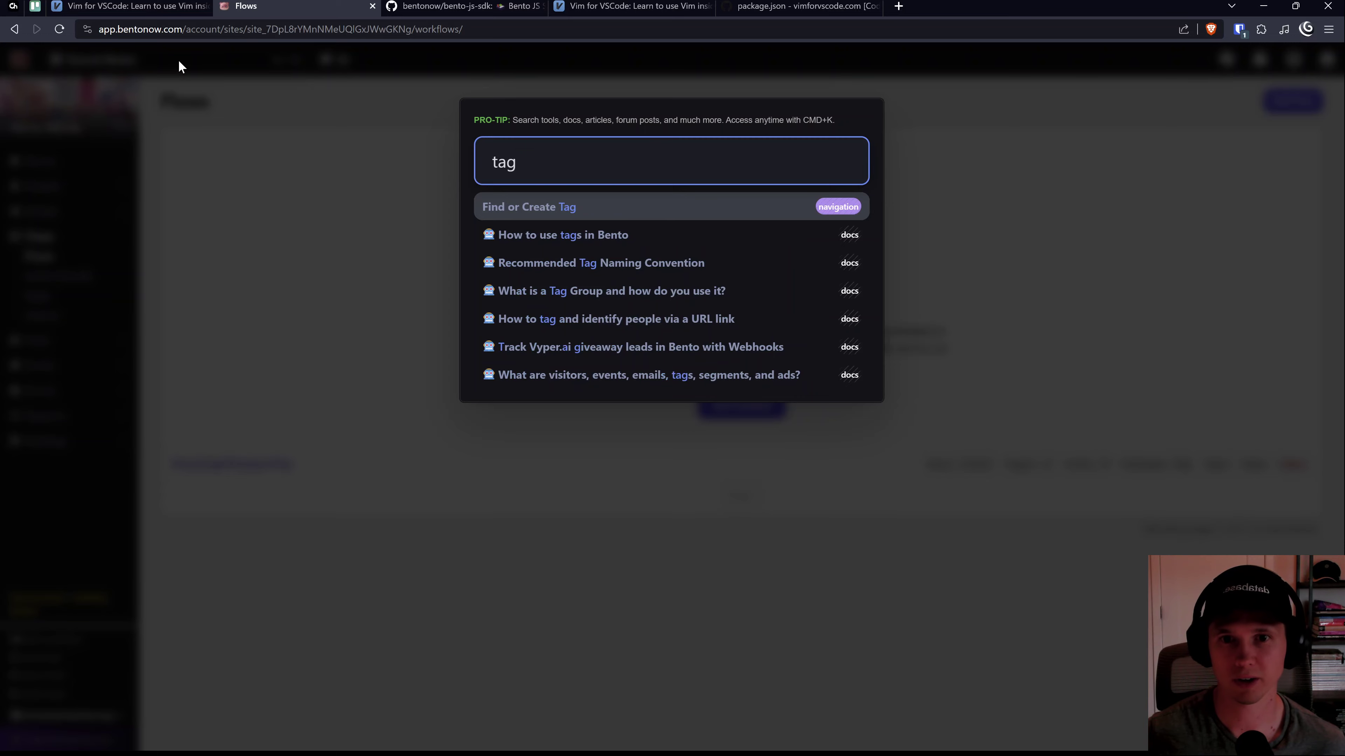
pyautogui.press('Return')
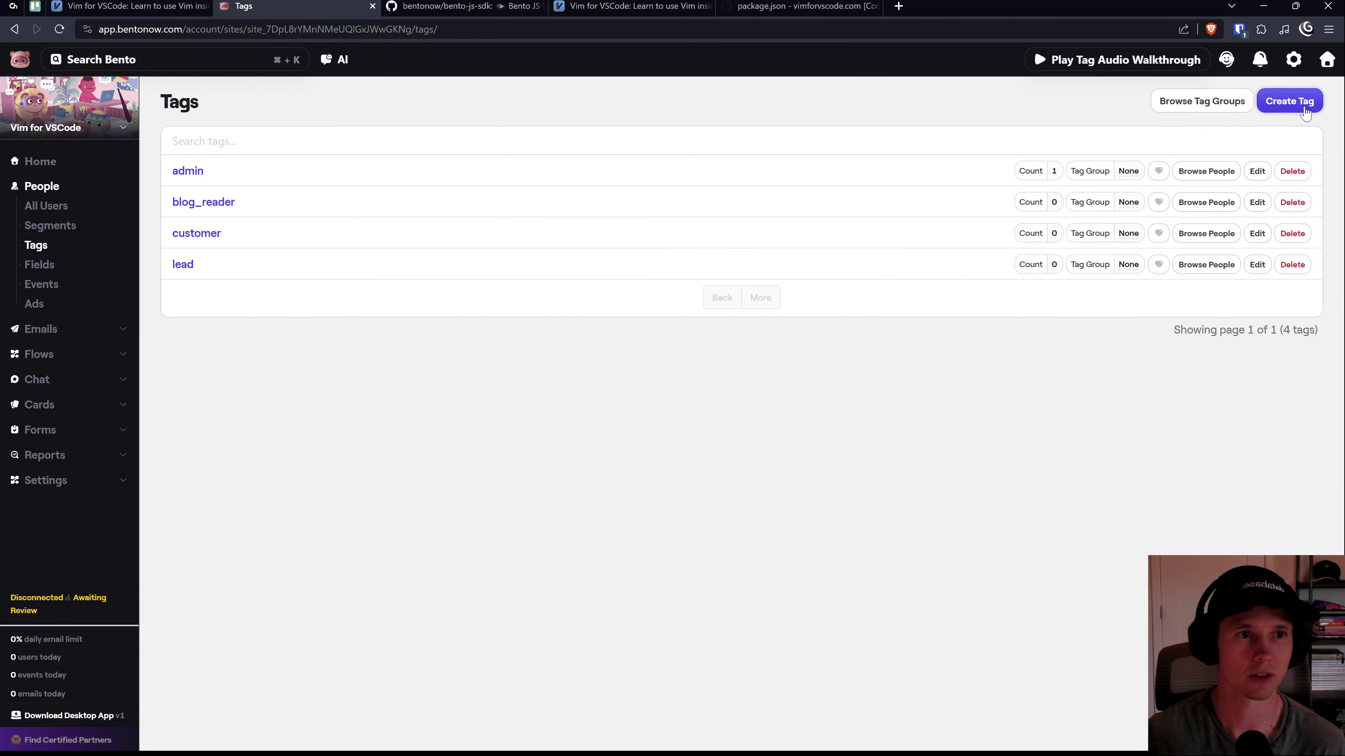
# Step: Create a new tag named 'free-exercises'
pyautogui.click(1295, 106)
pyautogui.write('free-exercises')
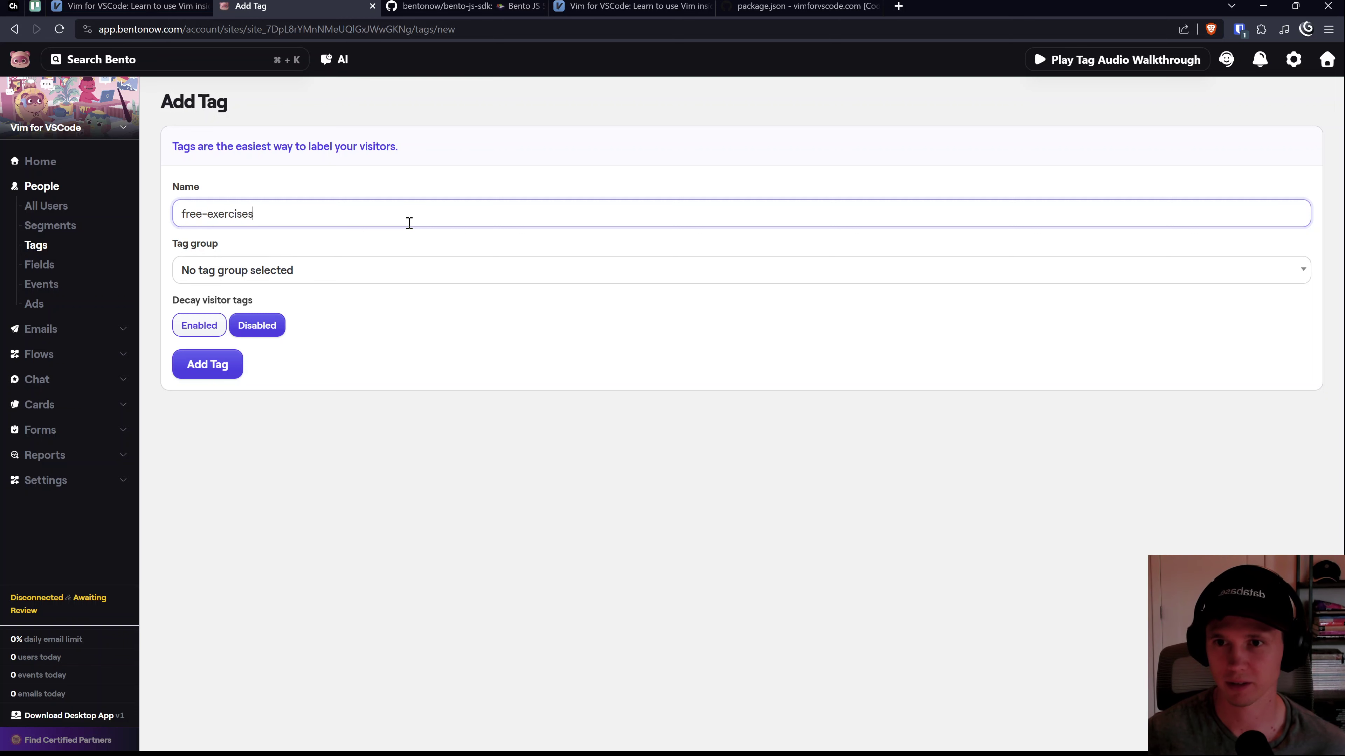
pyautogui.click(217, 301)
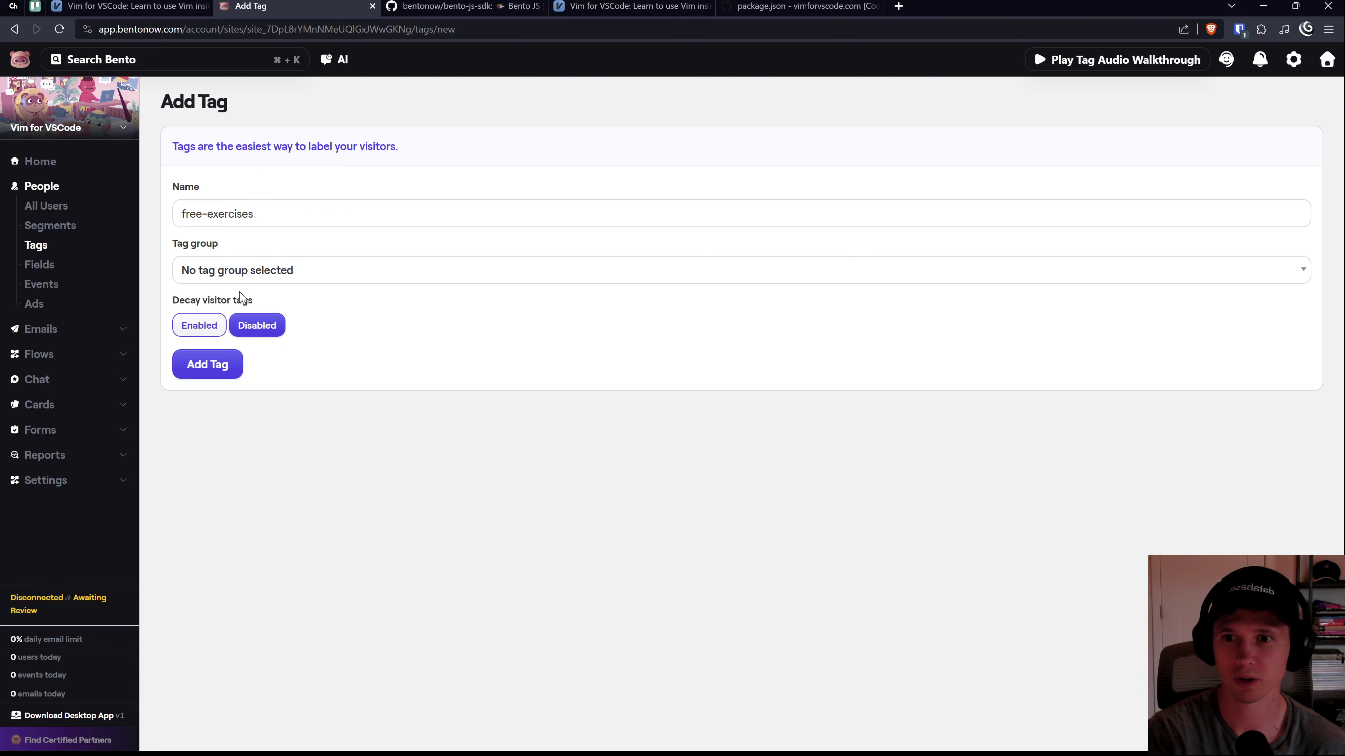
pyautogui.click(226, 364)
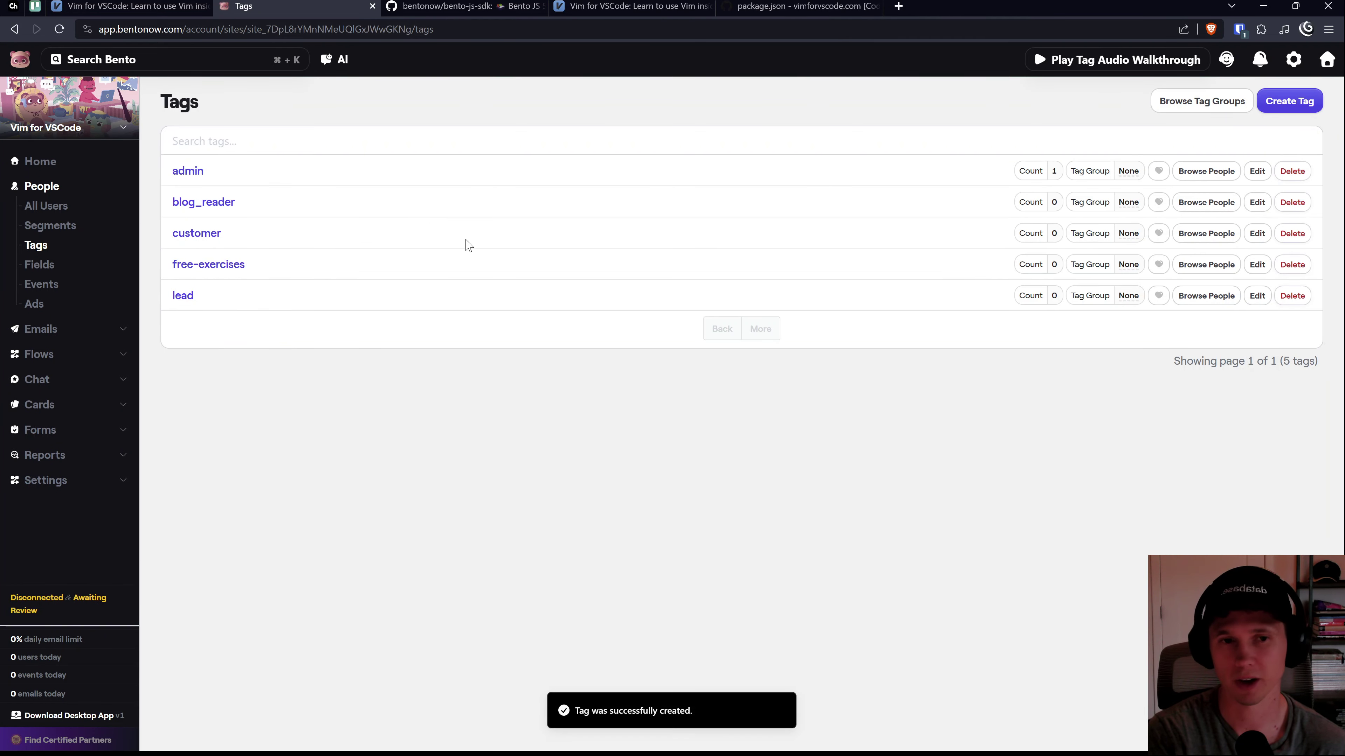
# Step: Reopen Free Email Preview Flow and confirm Add Tag still applies 'free-exercises'
pyautogui.click(57, 353)
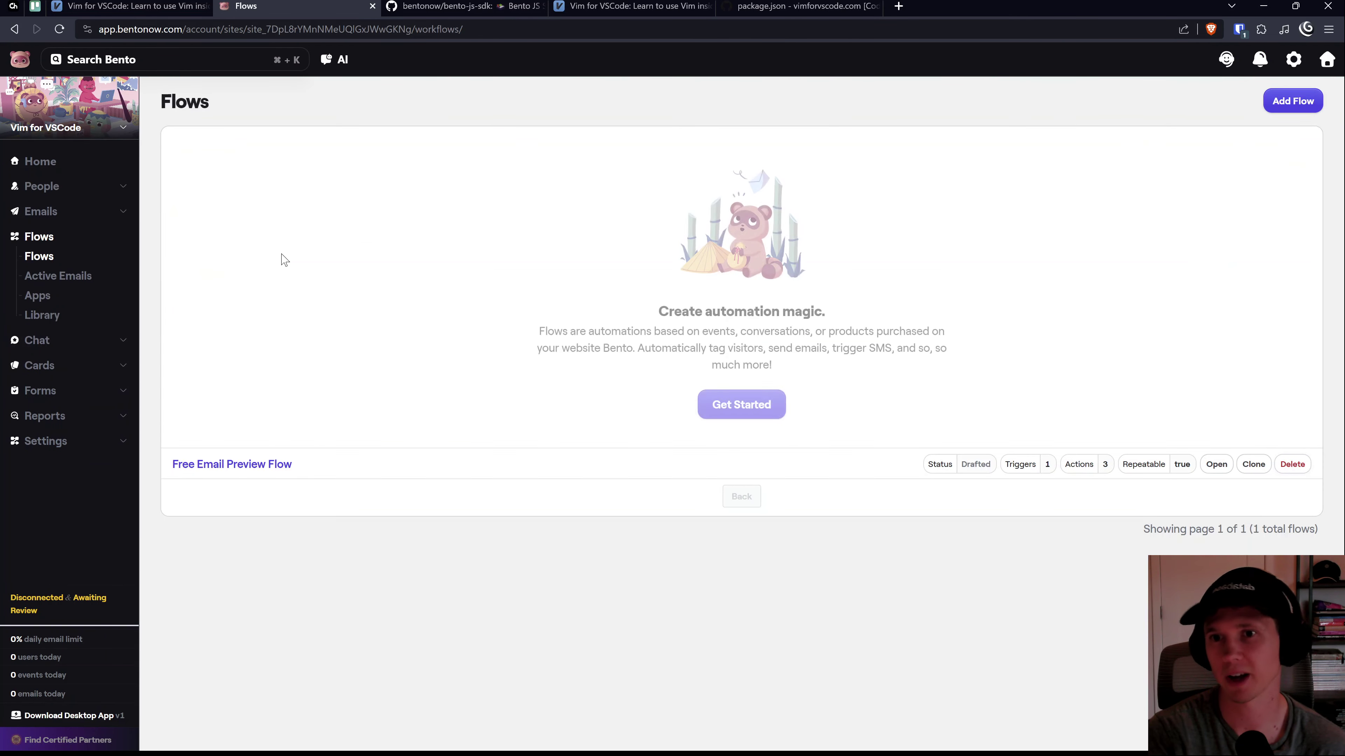
pyautogui.click(228, 464)
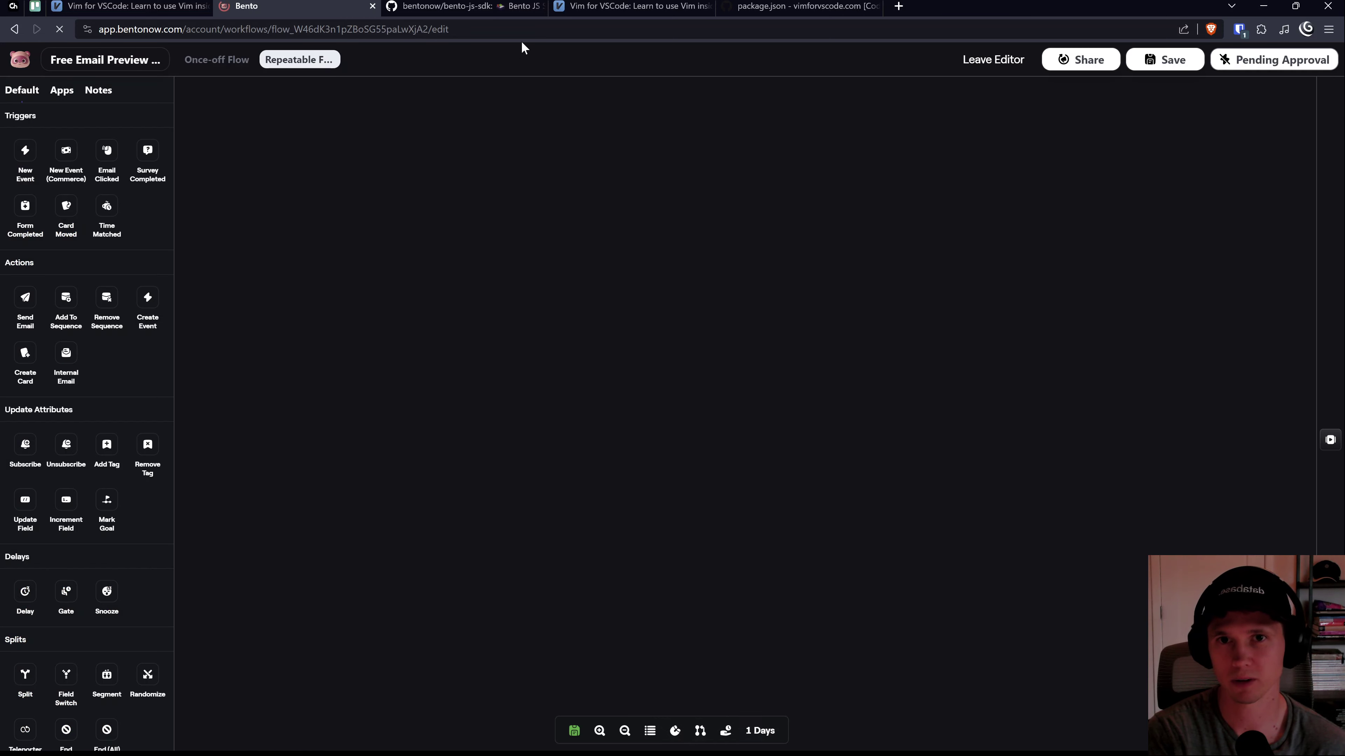
pyautogui.click(540, 6)
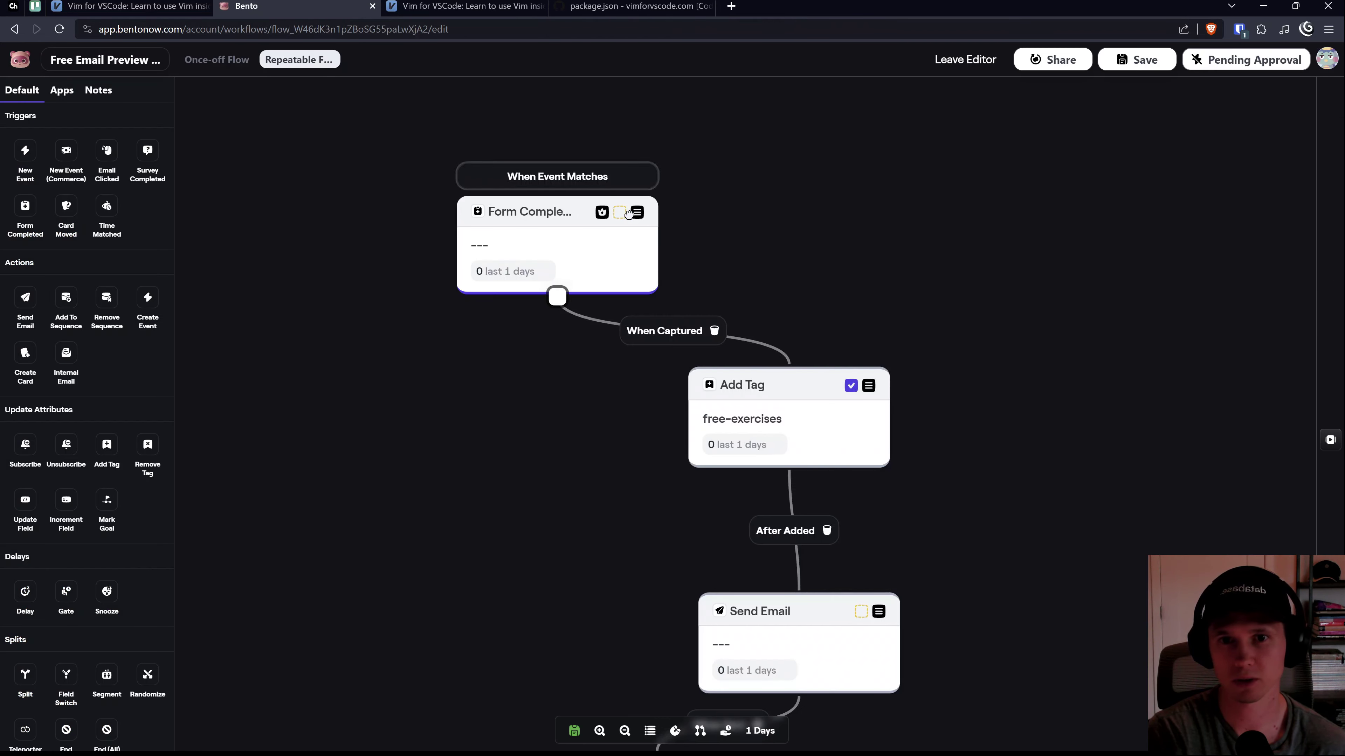
pyautogui.click(729, 388)
pyautogui.click(908, 416)
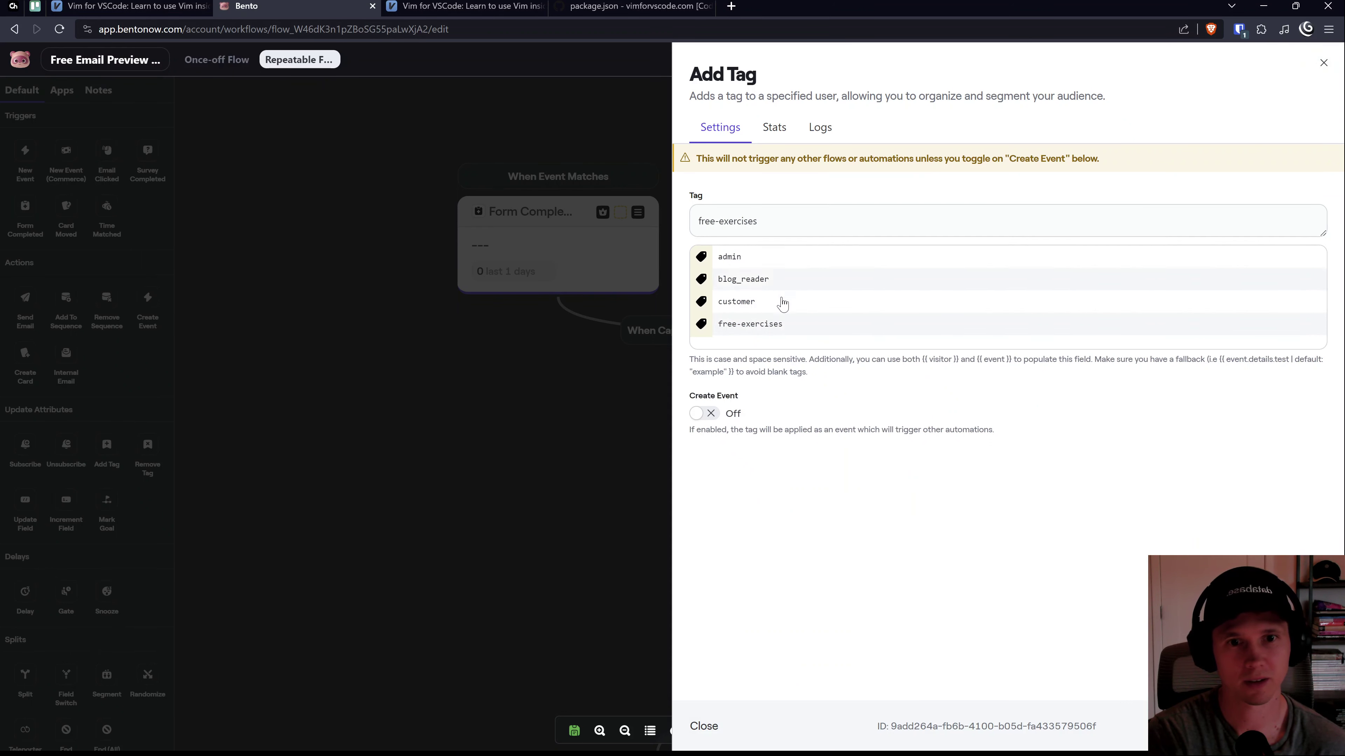
pyautogui.click(769, 302)
pyautogui.click(768, 333)
pyautogui.click(597, 402)
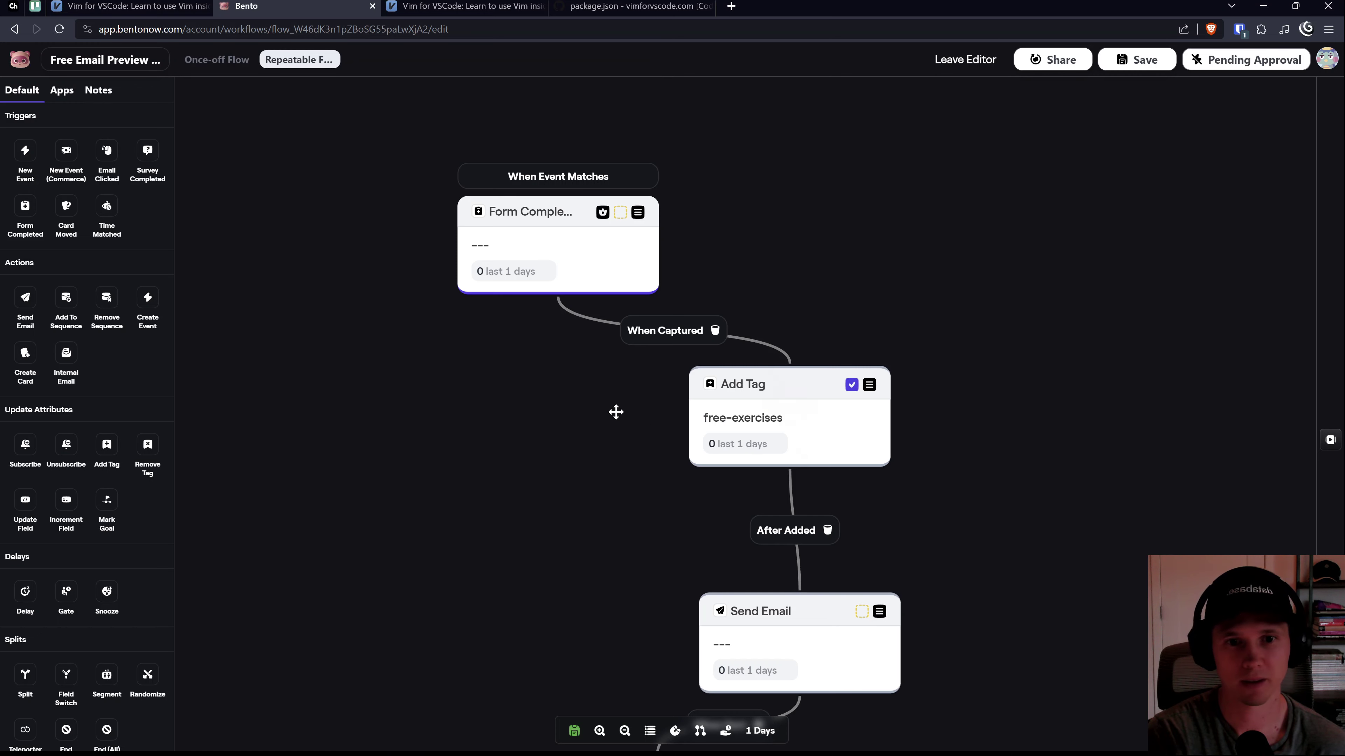
pyautogui.scroll(-3, 655, 456)
# Step: Name the Send Email step 'free preview', keep Plain Text mode, and create the email
pyautogui.moveTo(766, 486)
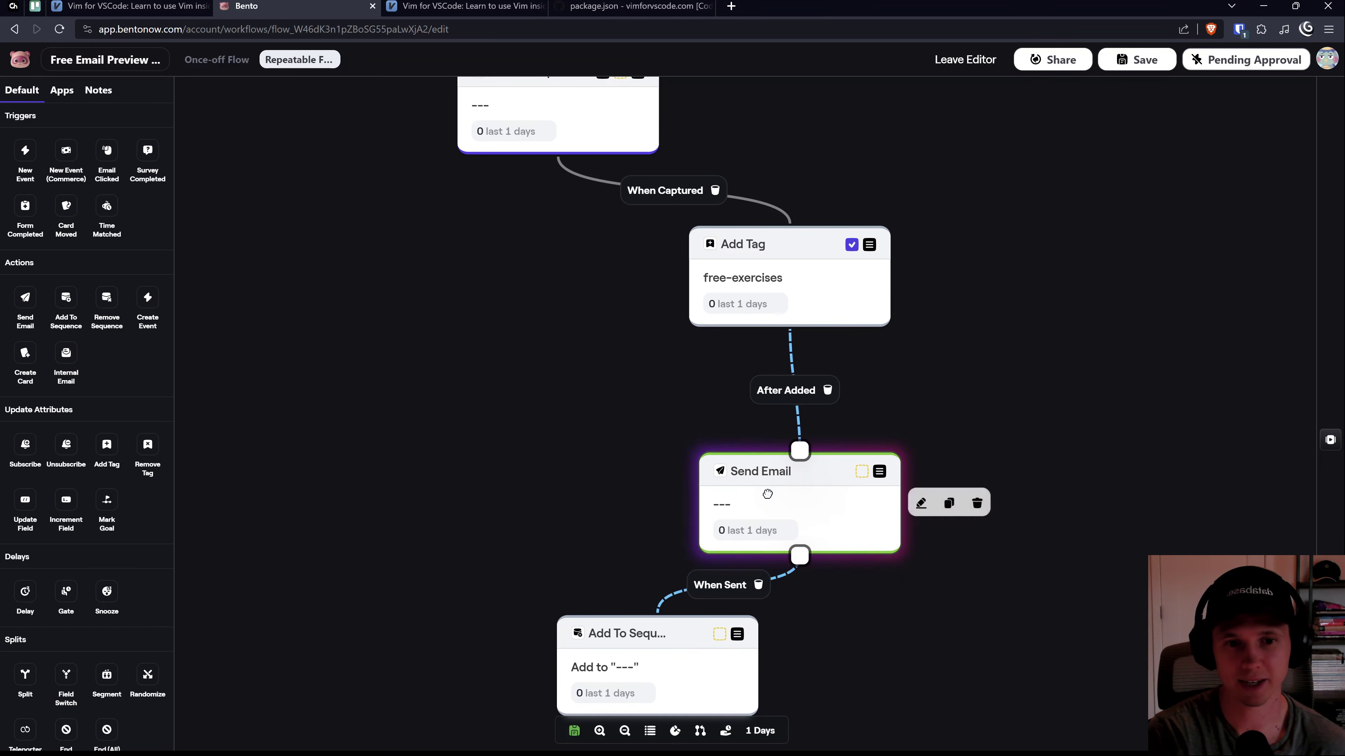
pyautogui.click(920, 503)
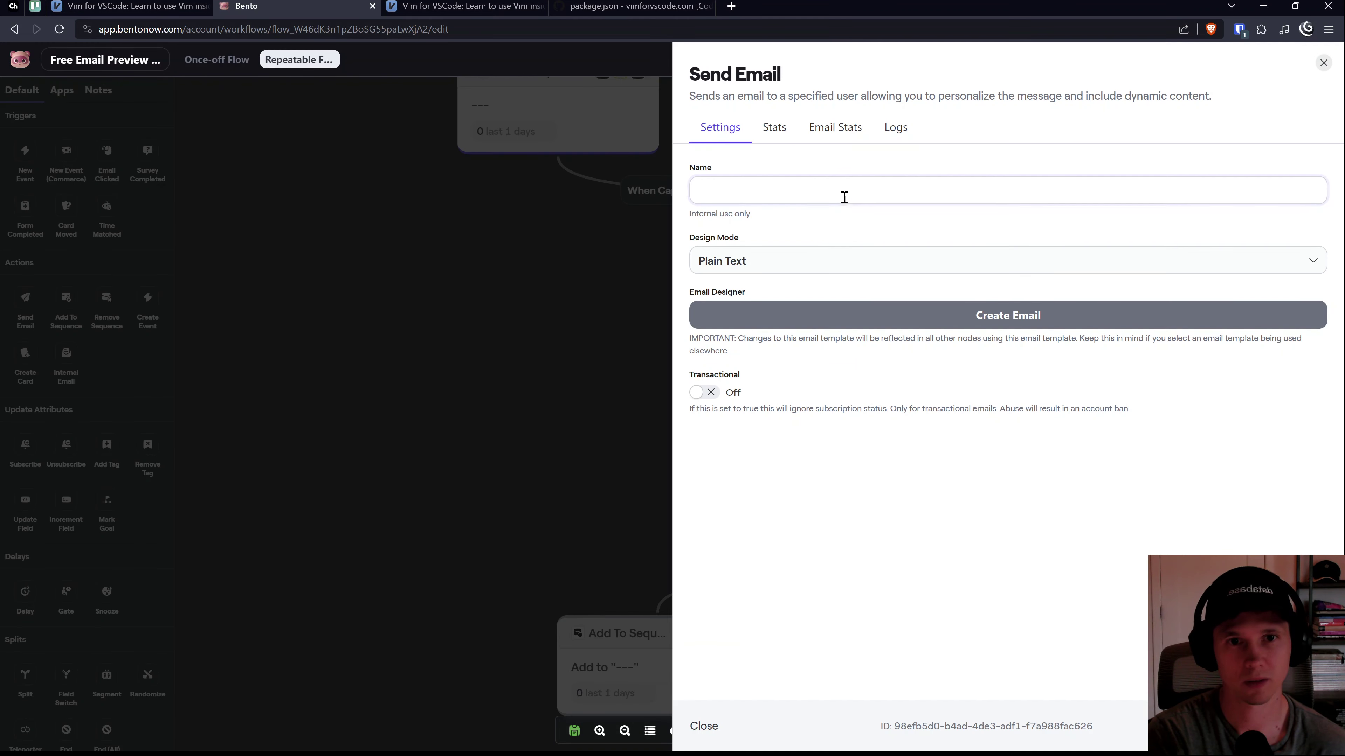
pyautogui.click(807, 259)
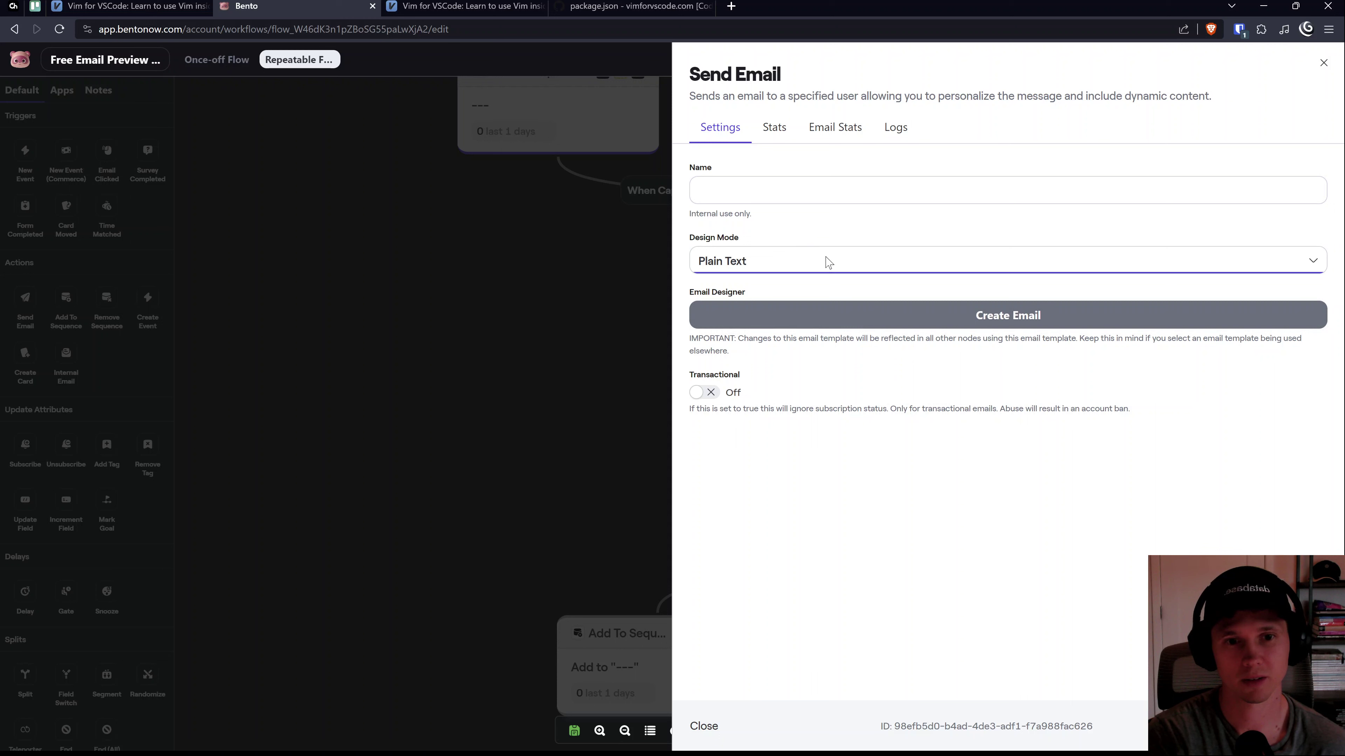
pyautogui.click(777, 191)
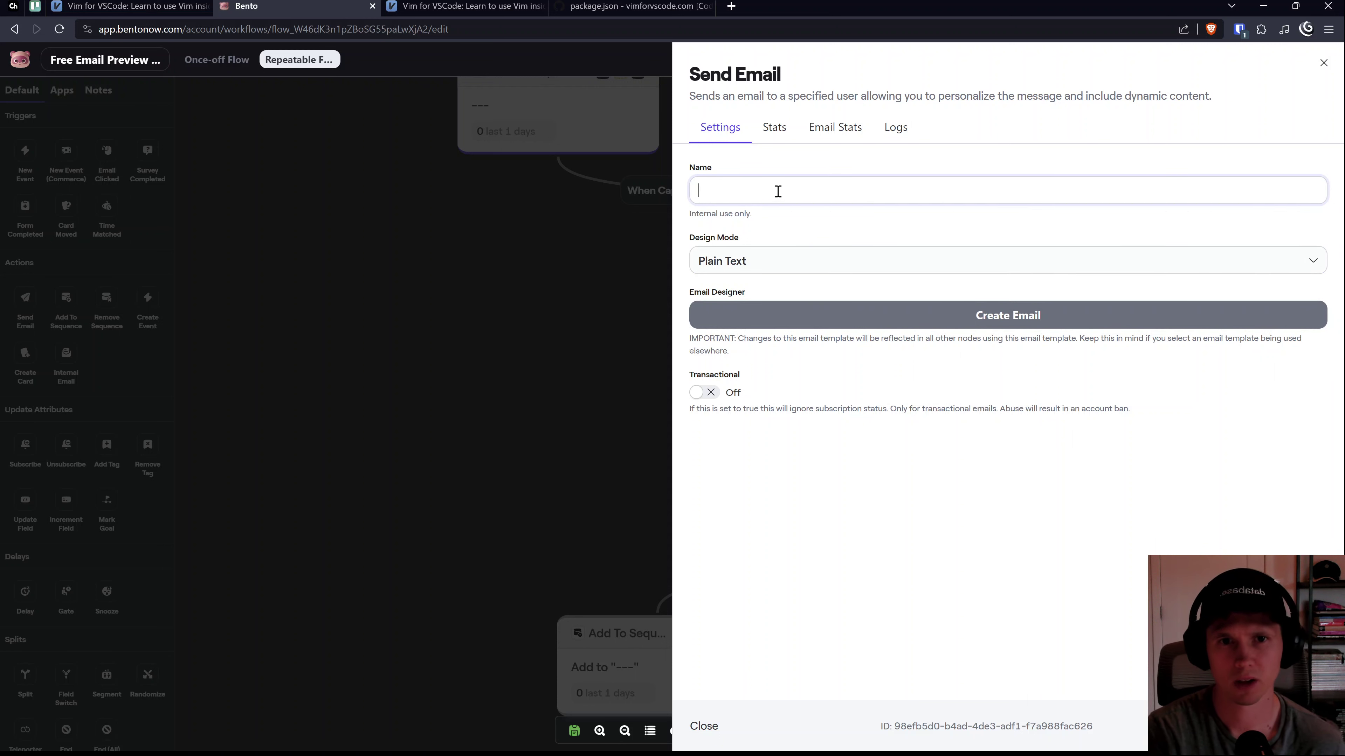
pyautogui.write('free preview')
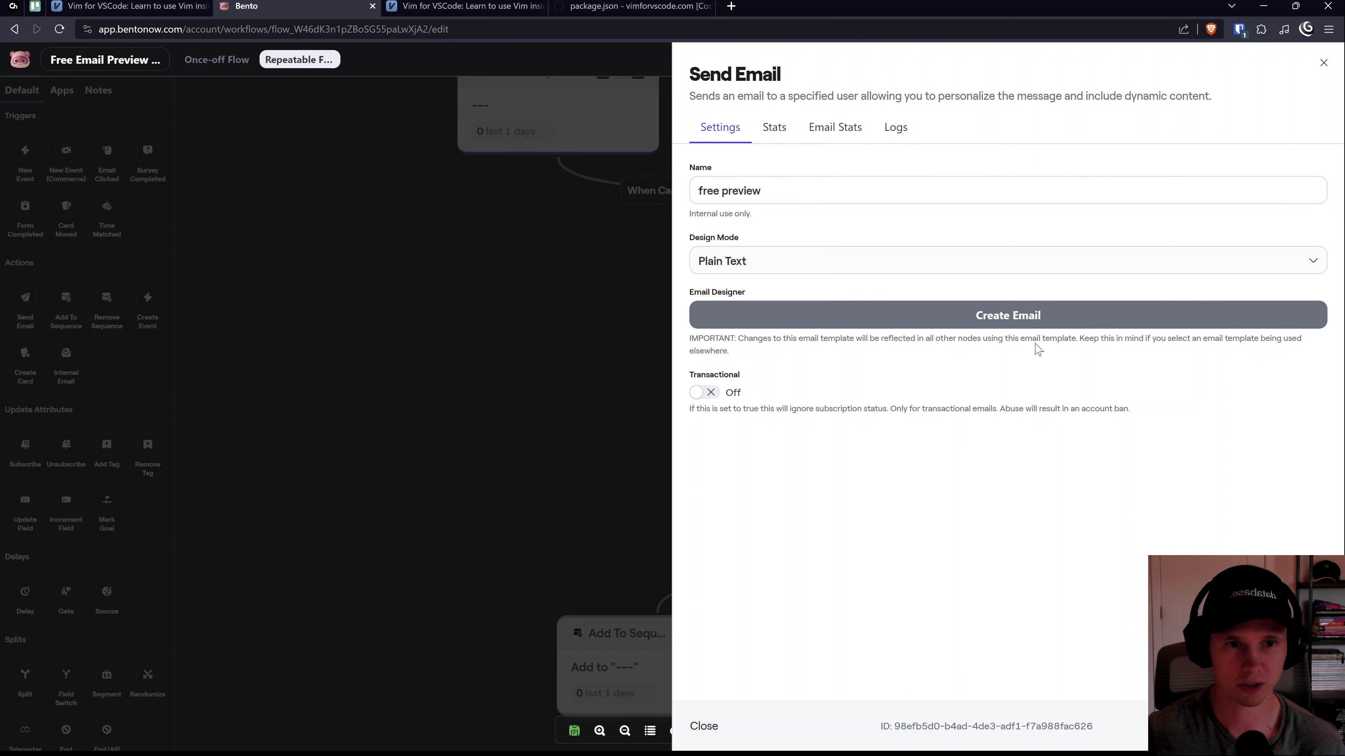
pyautogui.click(1029, 310)
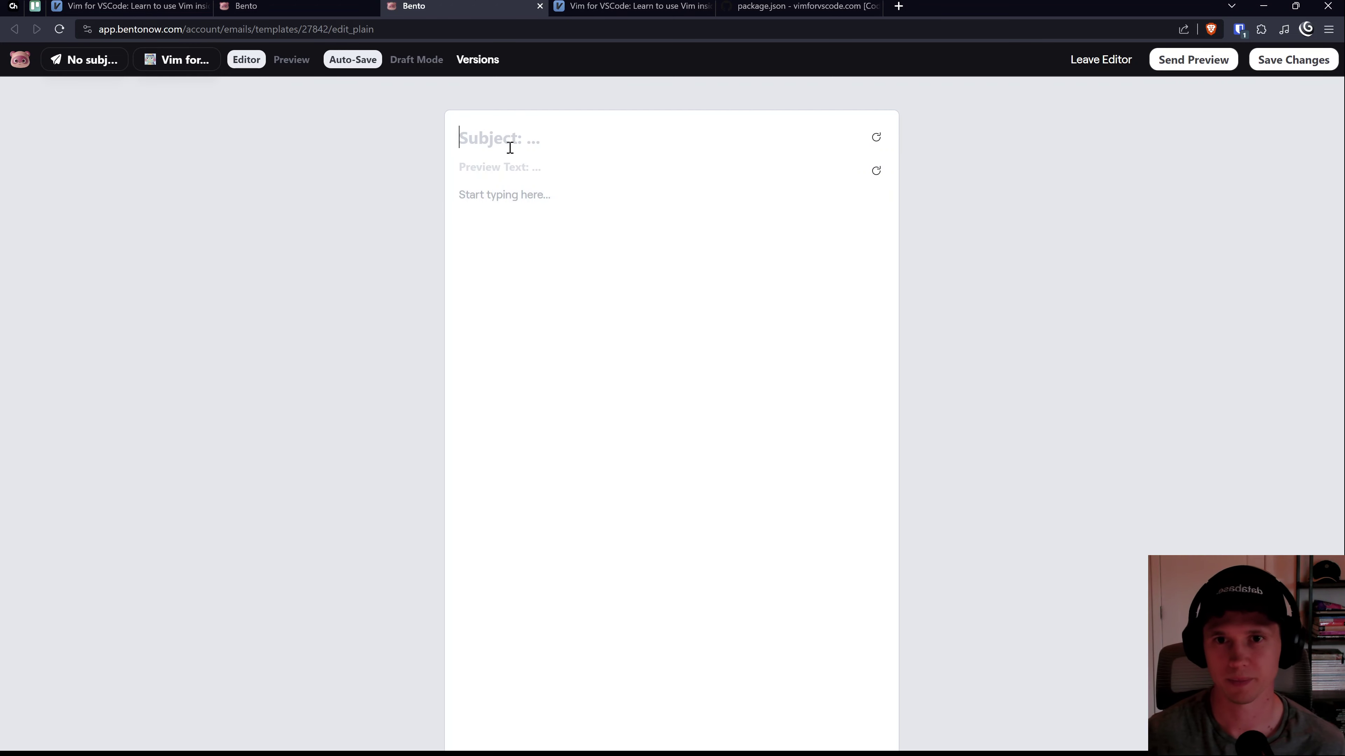
# Step: Type the 'Here you go' greeting and begin the 'you free previews' body line
pyautogui.write('Hre')
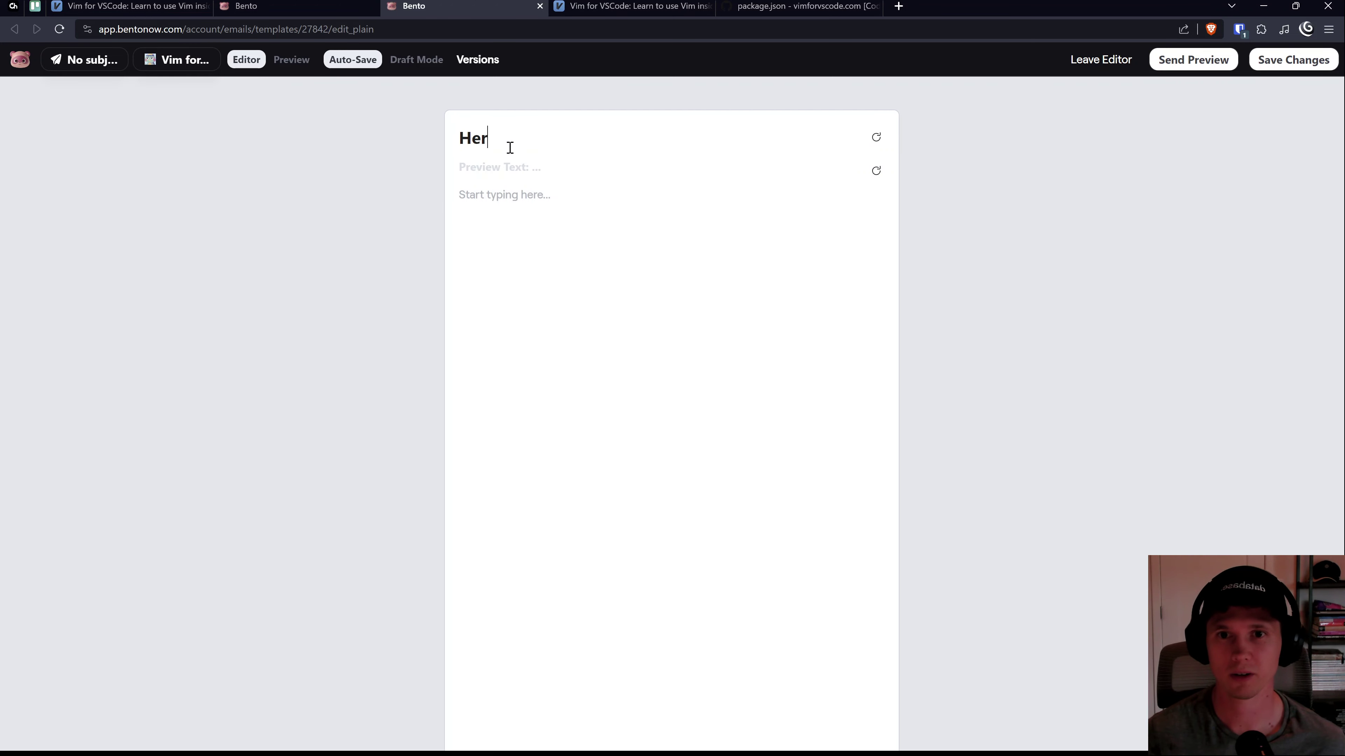
pyautogui.write('e you go')
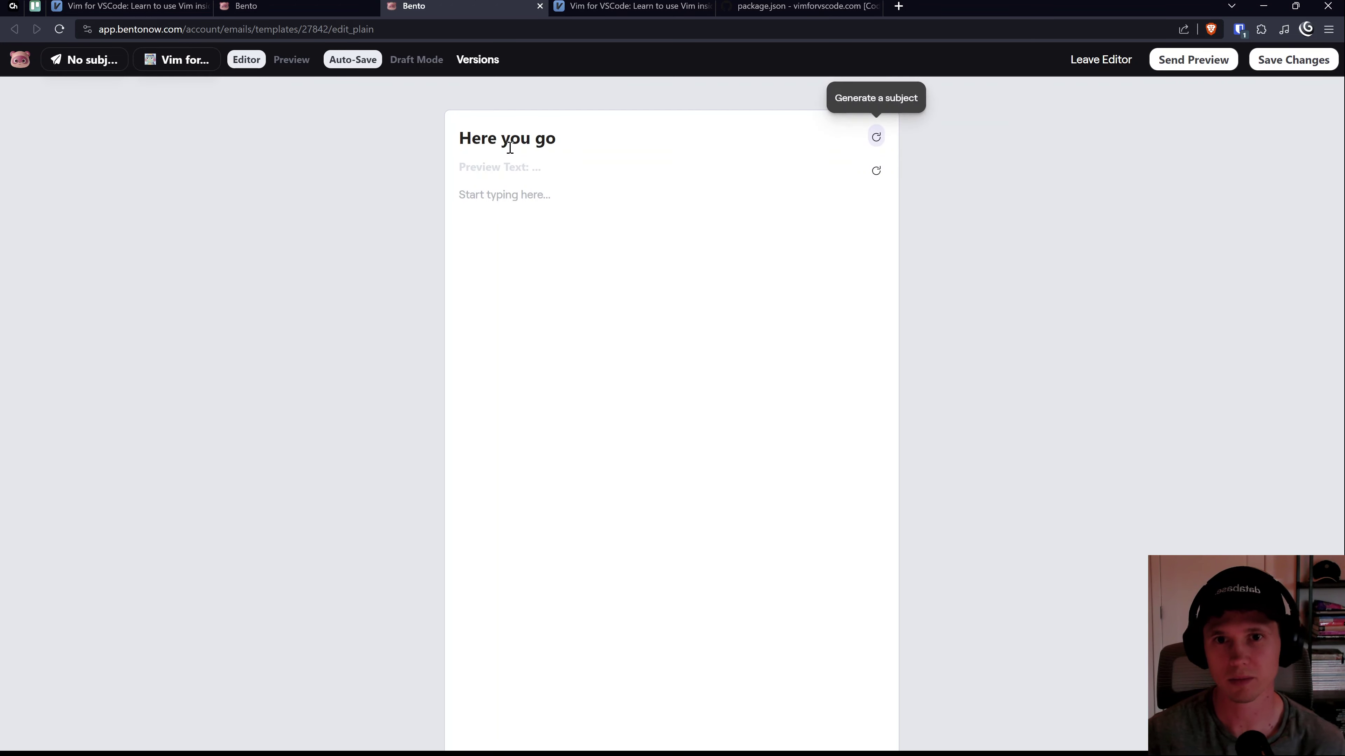
pyautogui.click(566, 198)
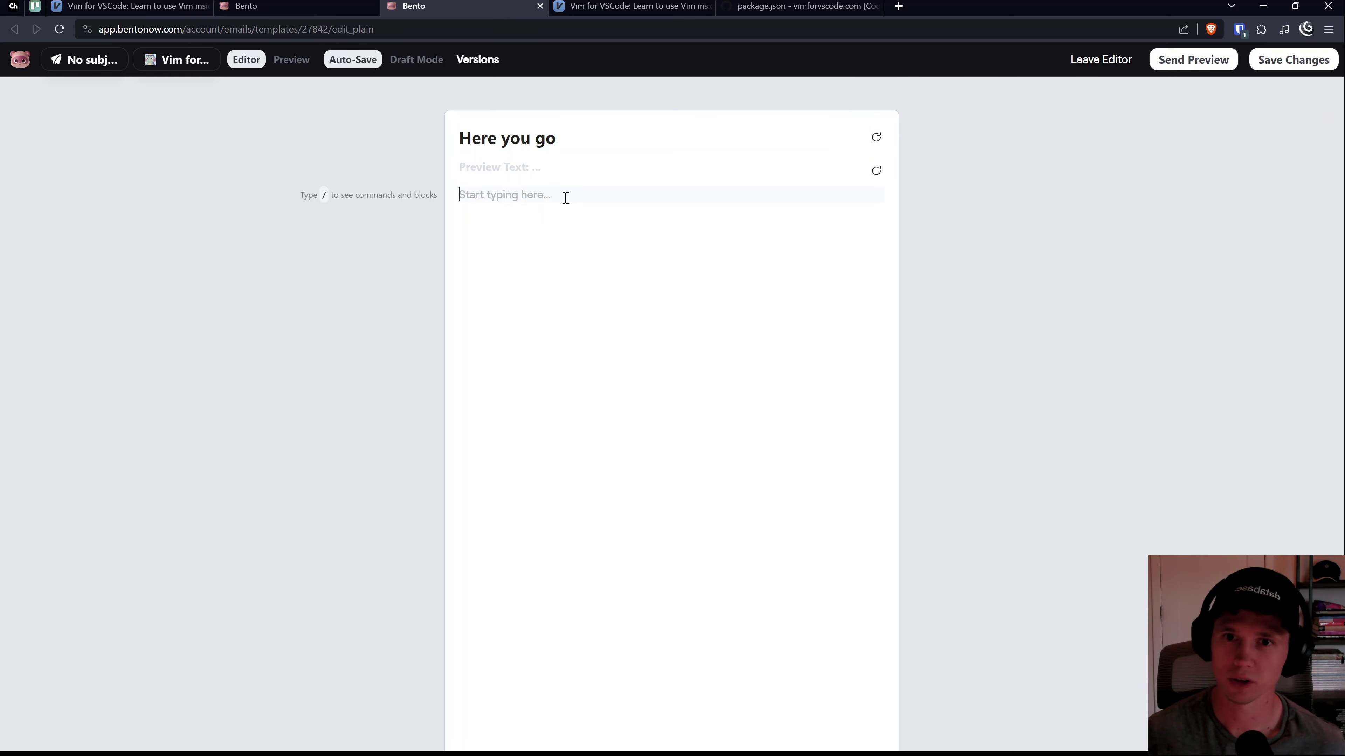
pyautogui.write('you free previews can be downloaded')
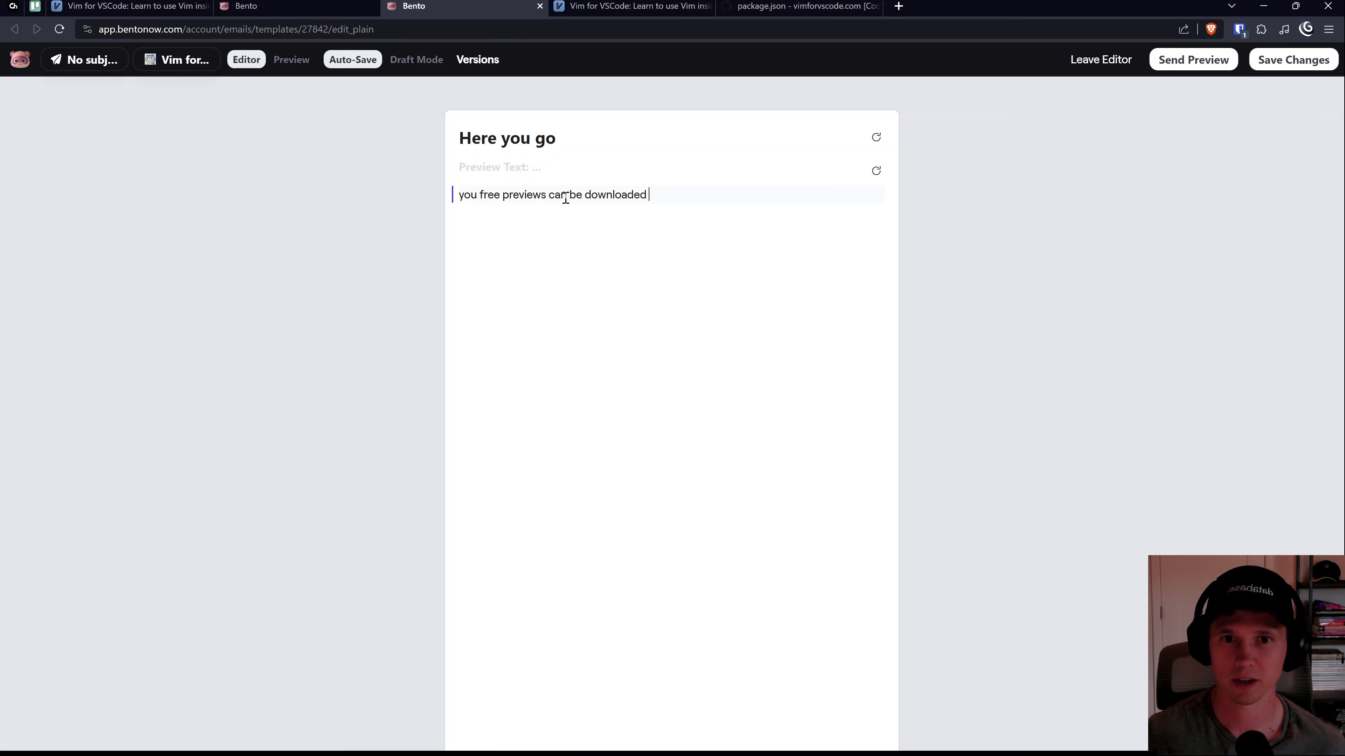
# Step: Try slash commands like /link and anchor to insert a link in the body
pyautogui.write('/link')
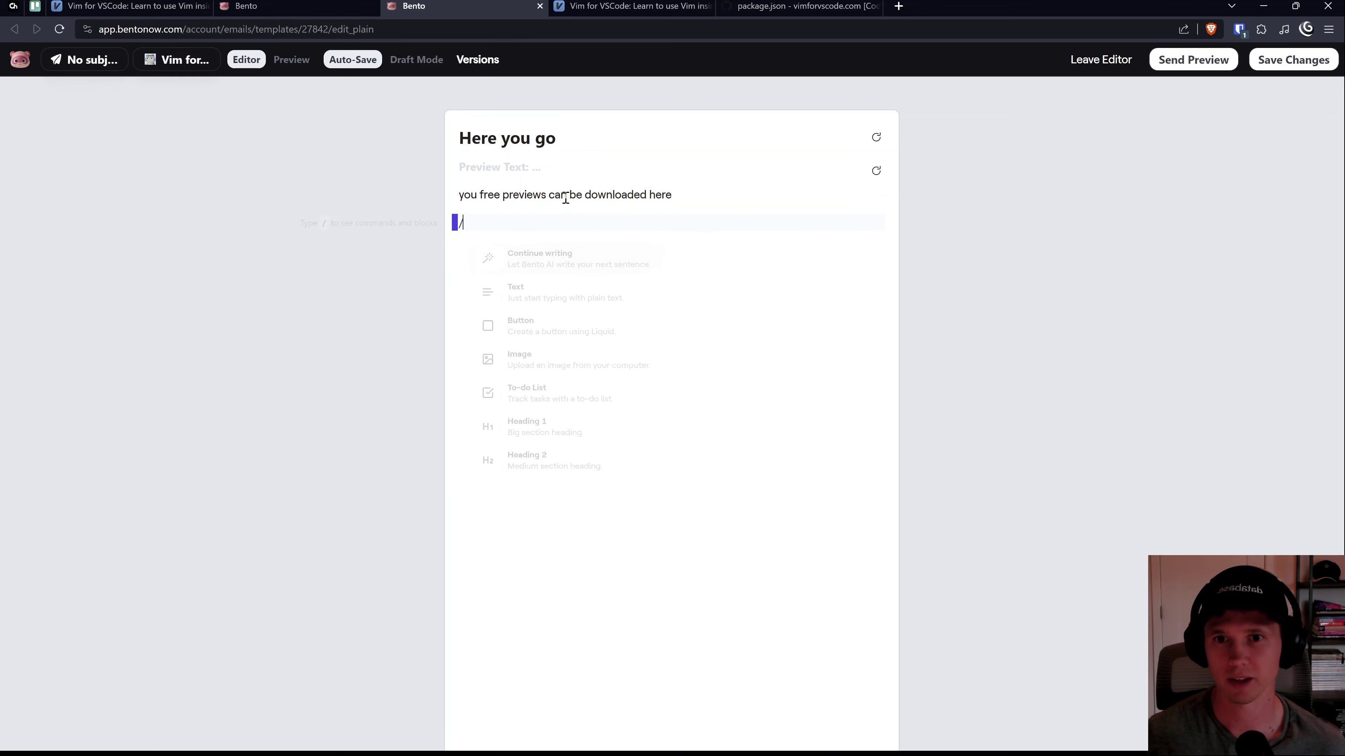
pyautogui.press('BackSpace')
pyautogui.press('BackSpace')
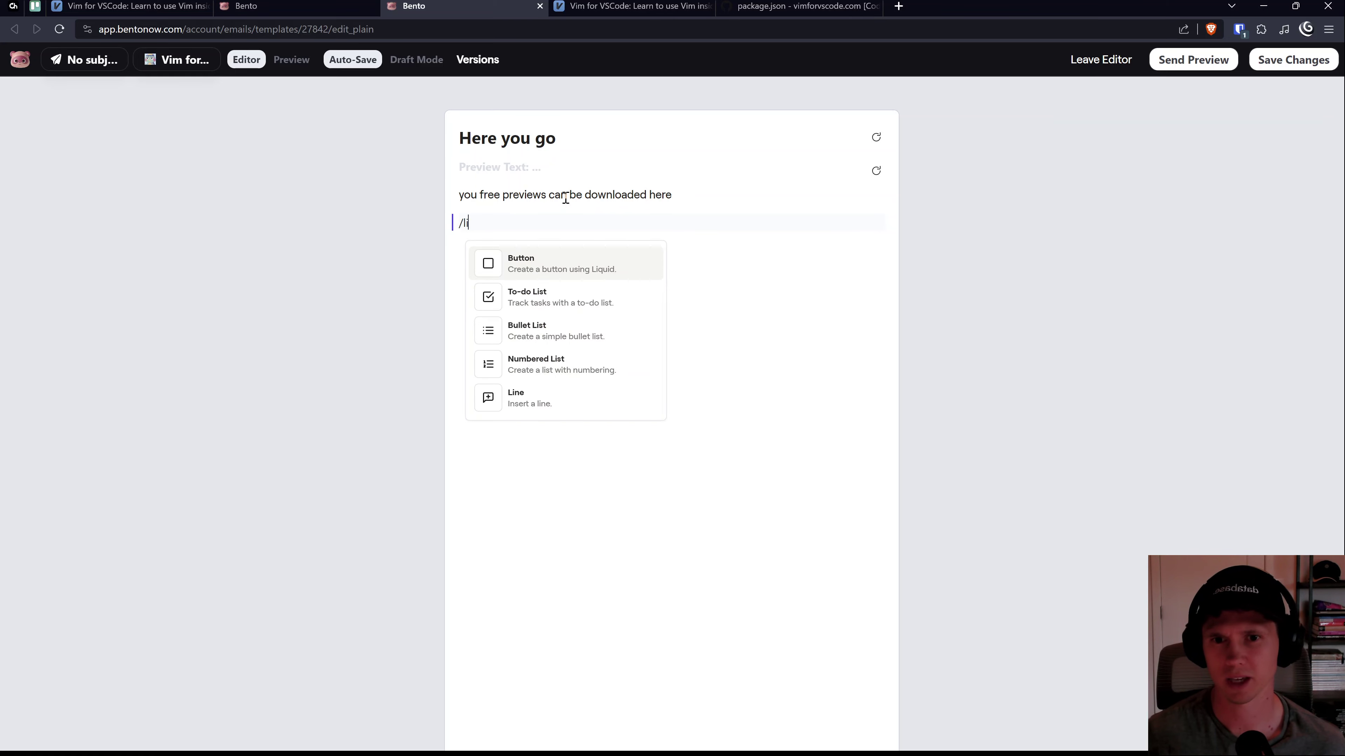
pyautogui.press('BackSpace')
pyautogui.press('BackSpace')
pyautogui.write('lanchor')
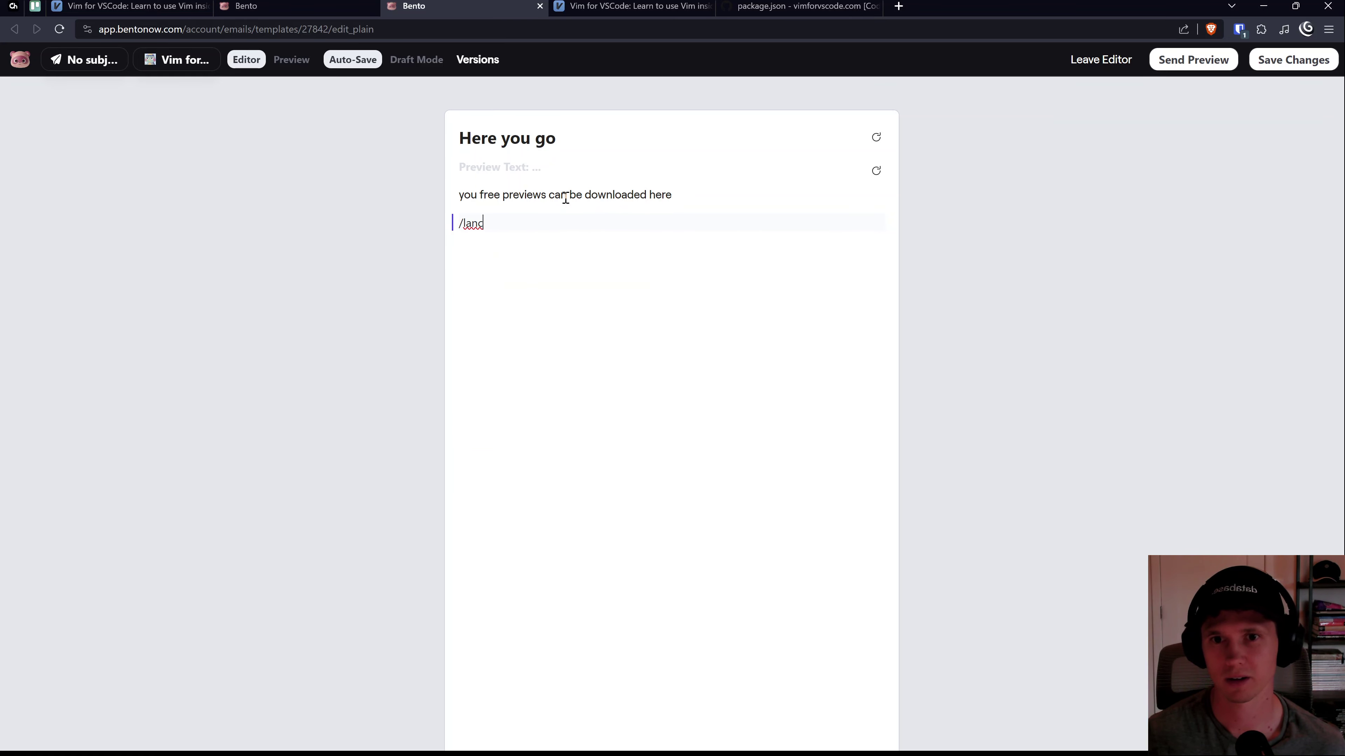
pyautogui.press('BackSpace')
pyautogui.press('BackSpace')
pyautogui.press('BackSpace')
pyautogui.press('BackSpace')
pyautogui.write('anch')
pyautogui.press('BackSpace')
pyautogui.press('BackSpace')
pyautogui.press('BackSpace')
pyautogui.write('lis')
pyautogui.press('BackSpace')
pyautogui.press('BackSpace')
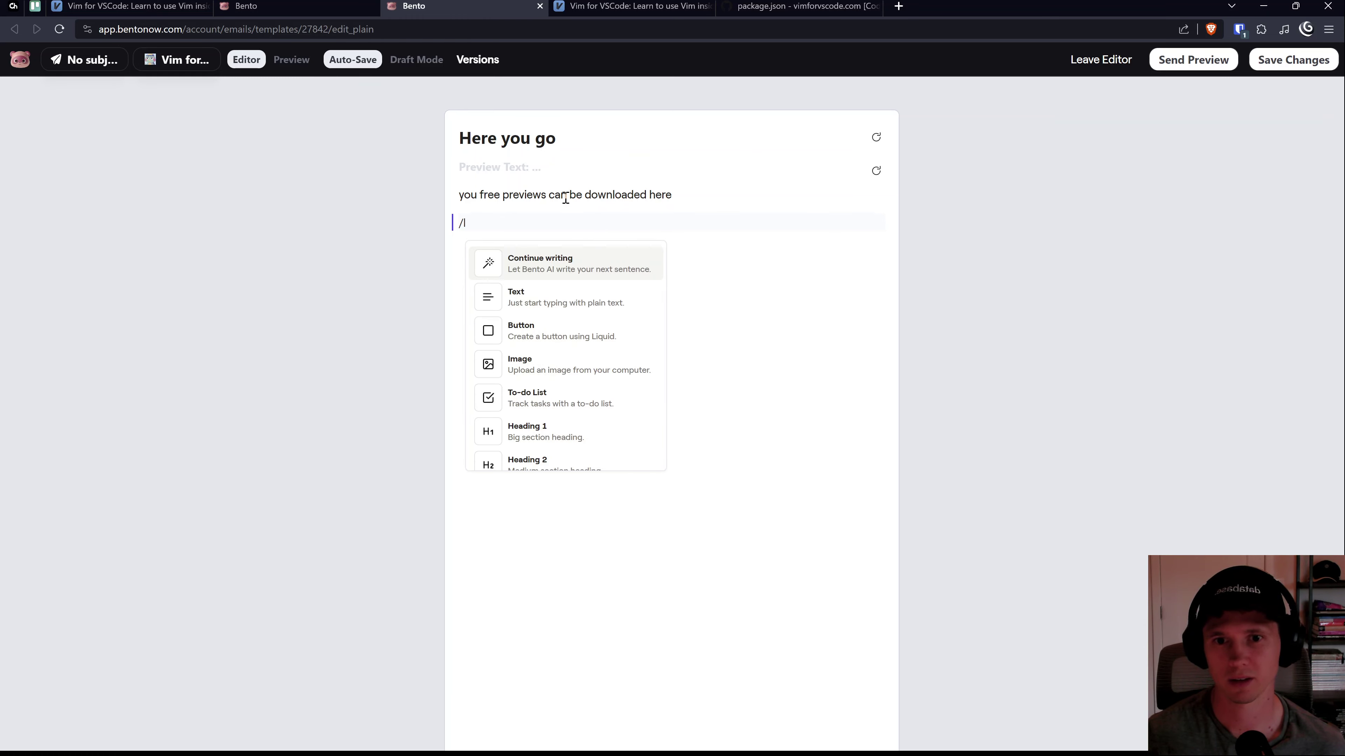
pyautogui.scroll(-5, 564, 405)
pyautogui.scroll(-3, 566, 408)
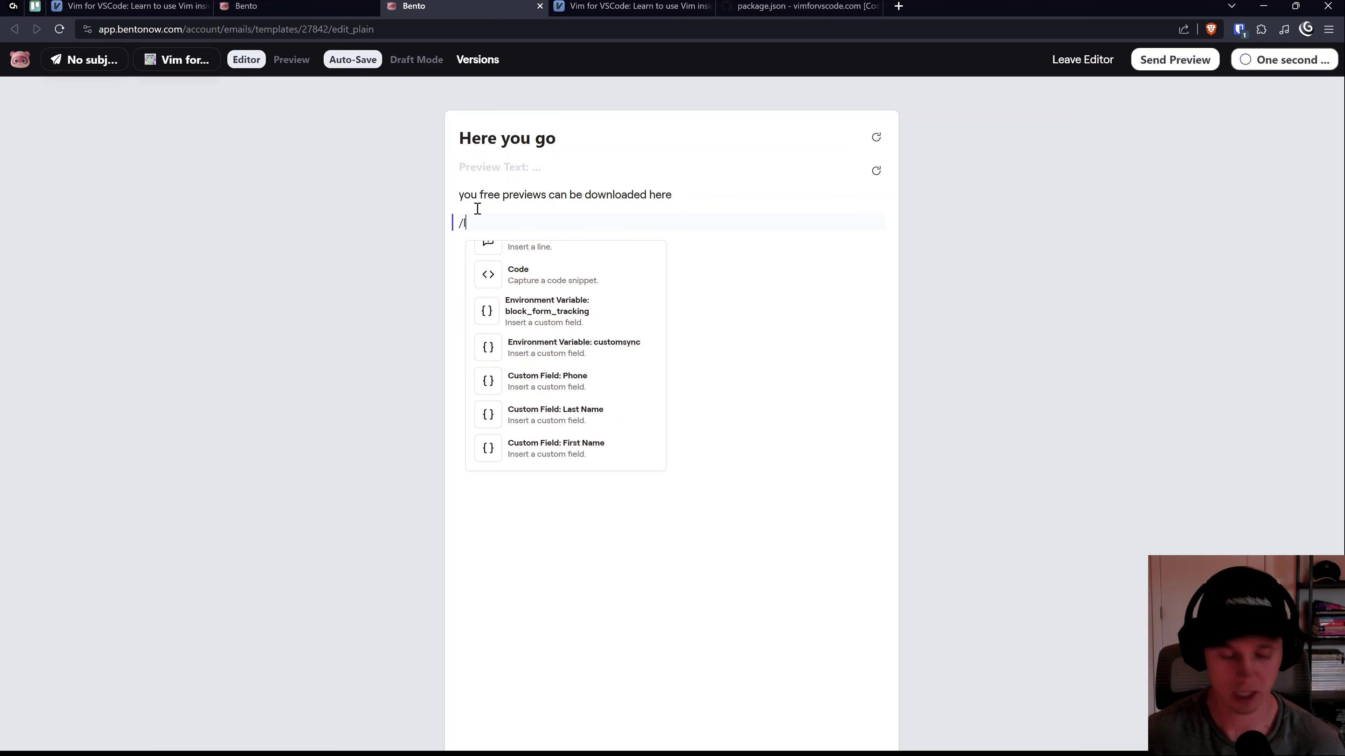
pyautogui.press('BackSpace')
pyautogui.write('ht')
pyautogui.press('BackSpace')
pyautogui.press('BackSpace')
pyautogui.press('BackSpace')
pyautogui.write('https:')
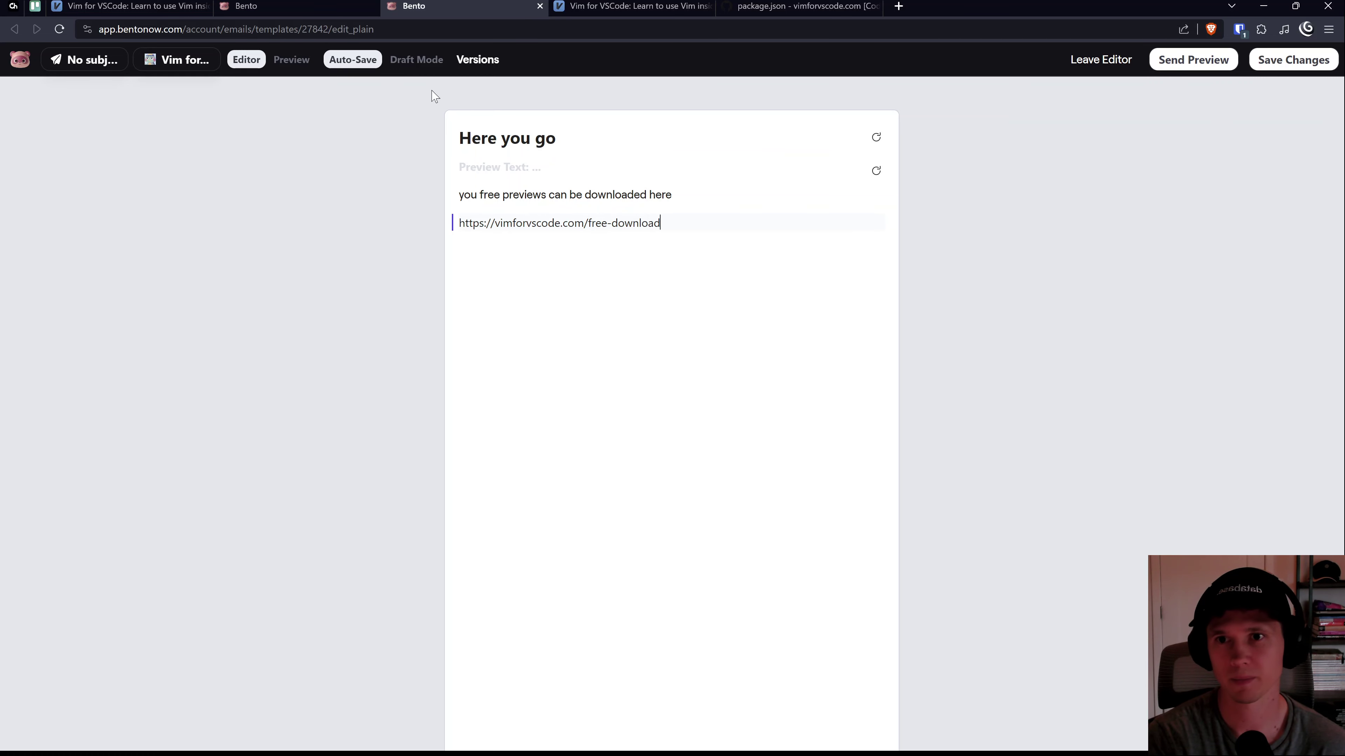
pyautogui.click(292, 59)
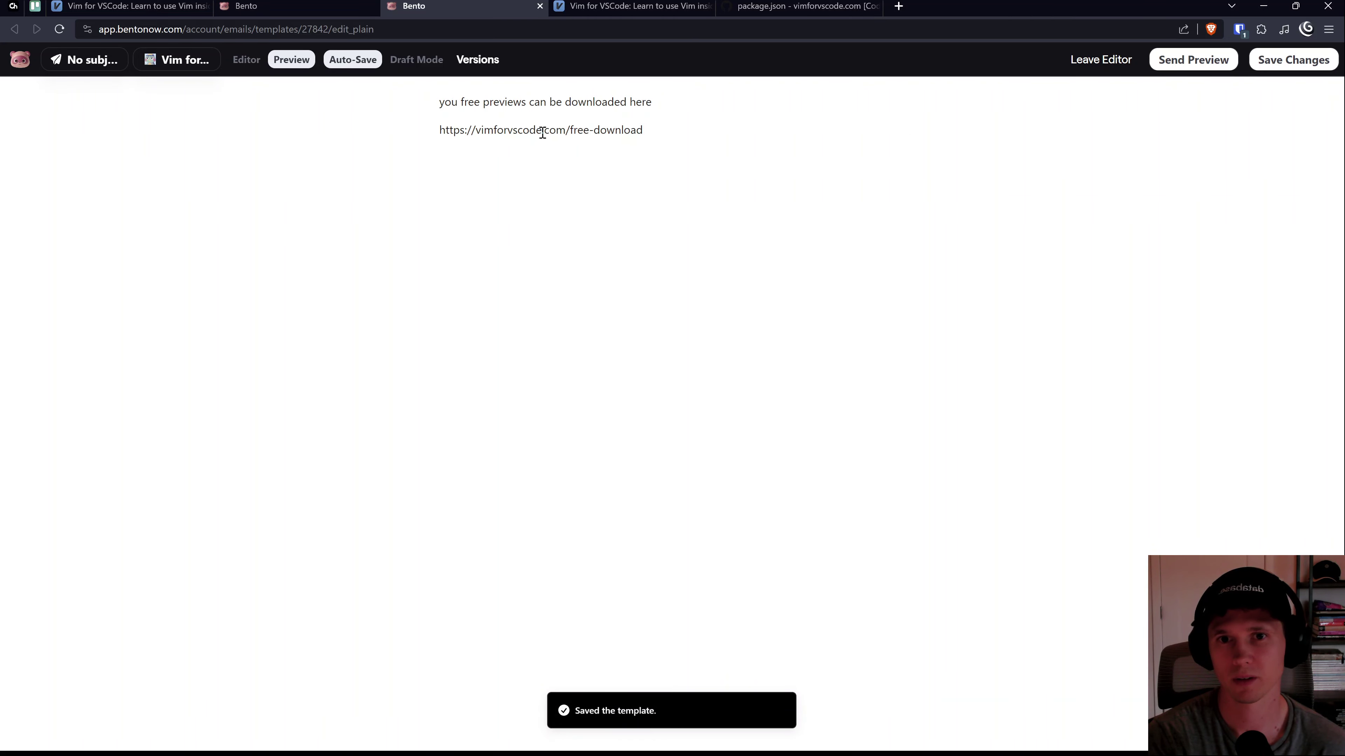
# Step: Check the email's subject and sender settings, save the template, and return to the flow
pyautogui.tripleClick(543, 133)
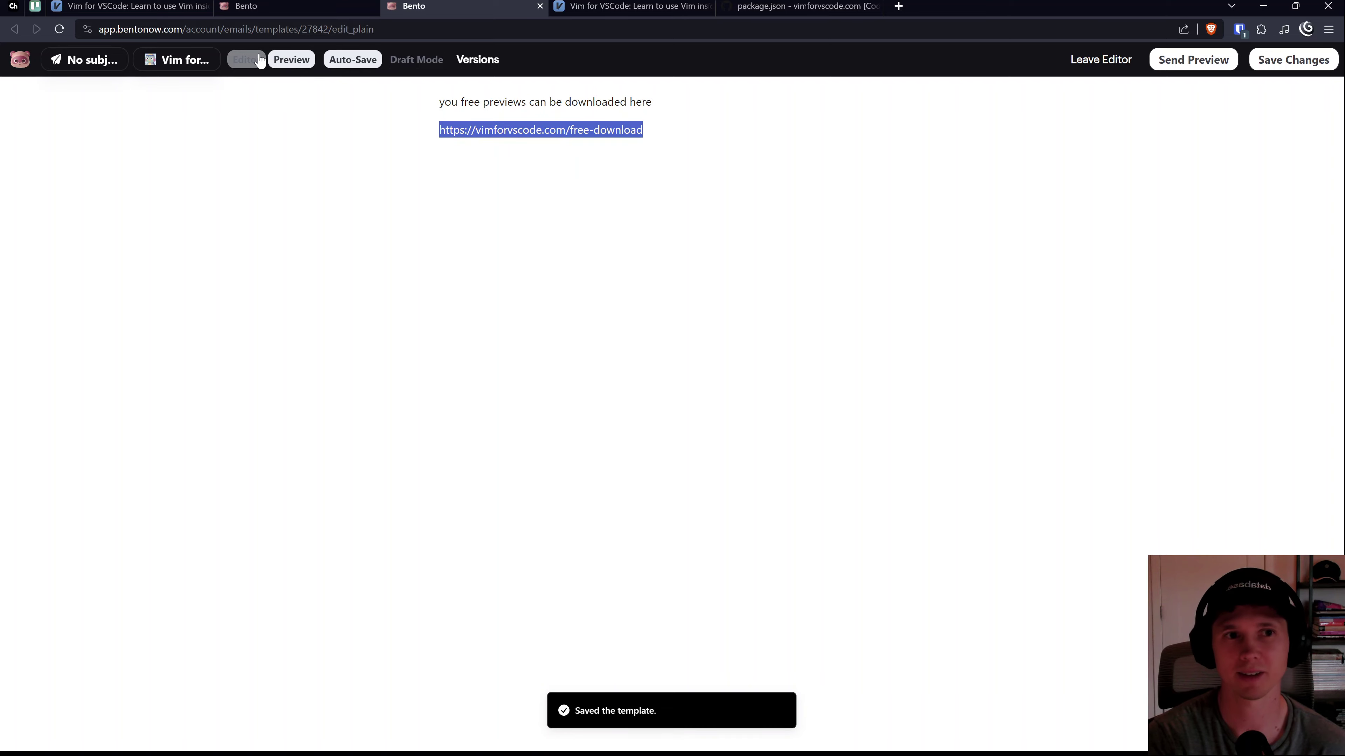
pyautogui.click(417, 60)
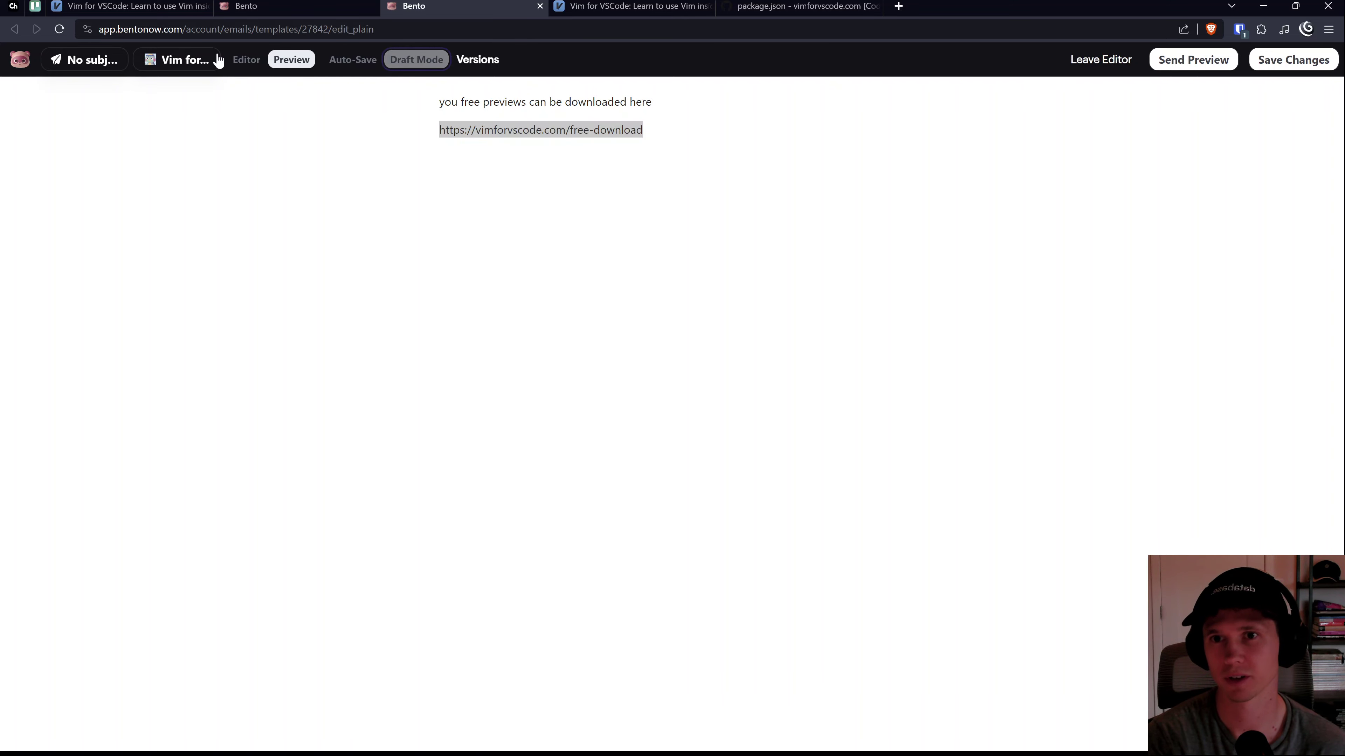
pyautogui.click(246, 59)
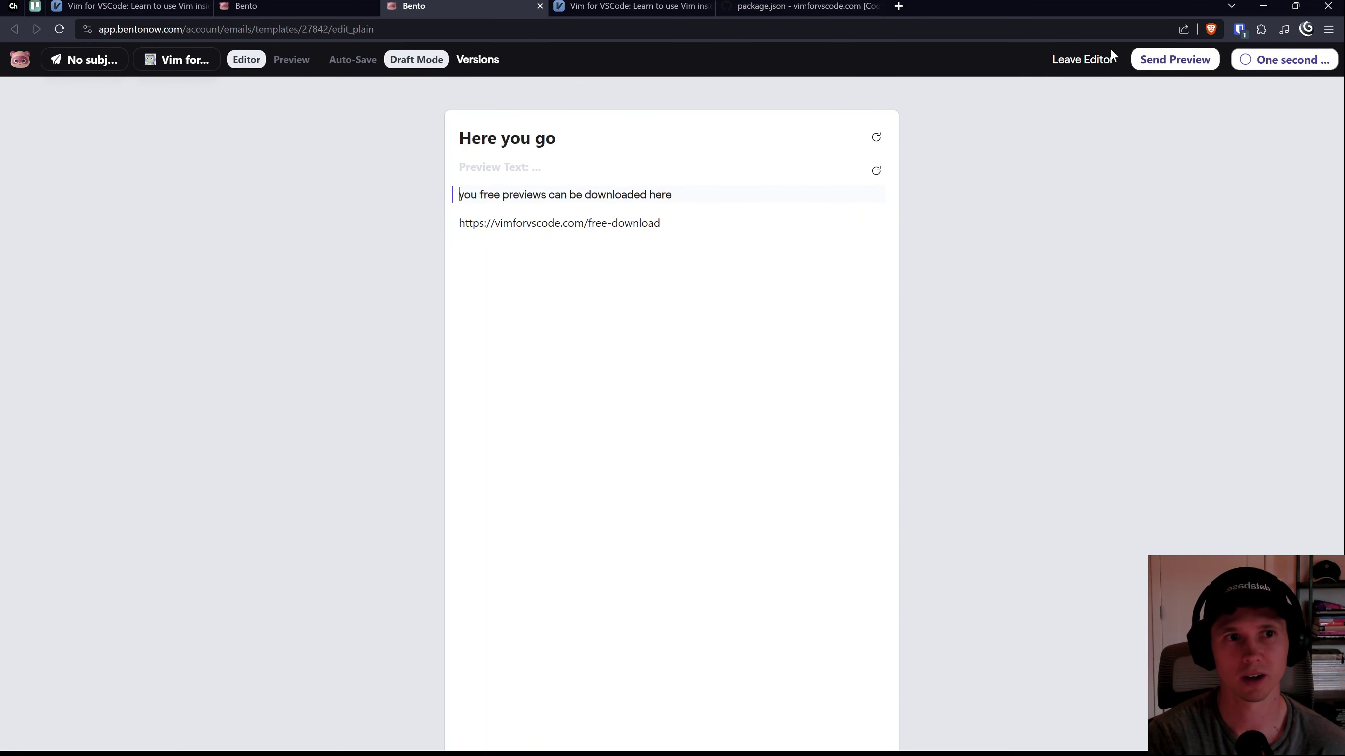
pyautogui.click(167, 56)
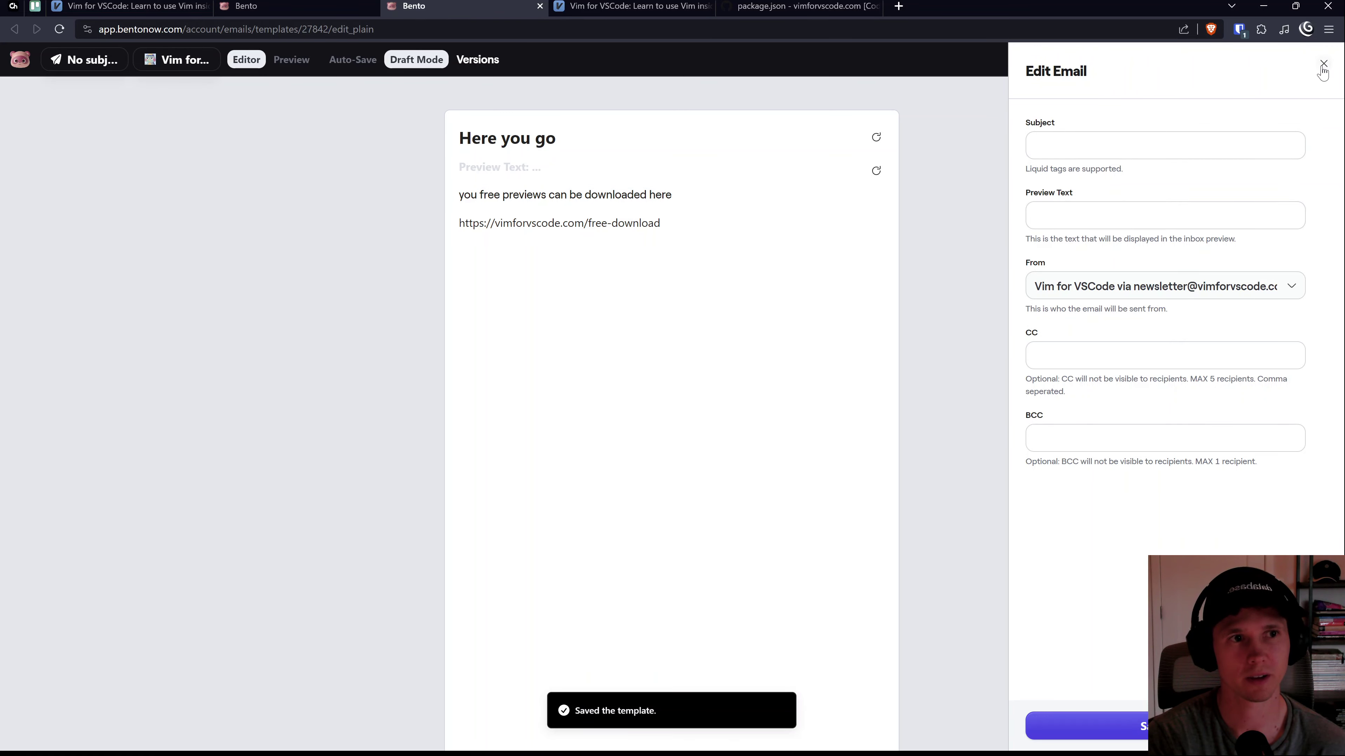
pyautogui.click(1322, 65)
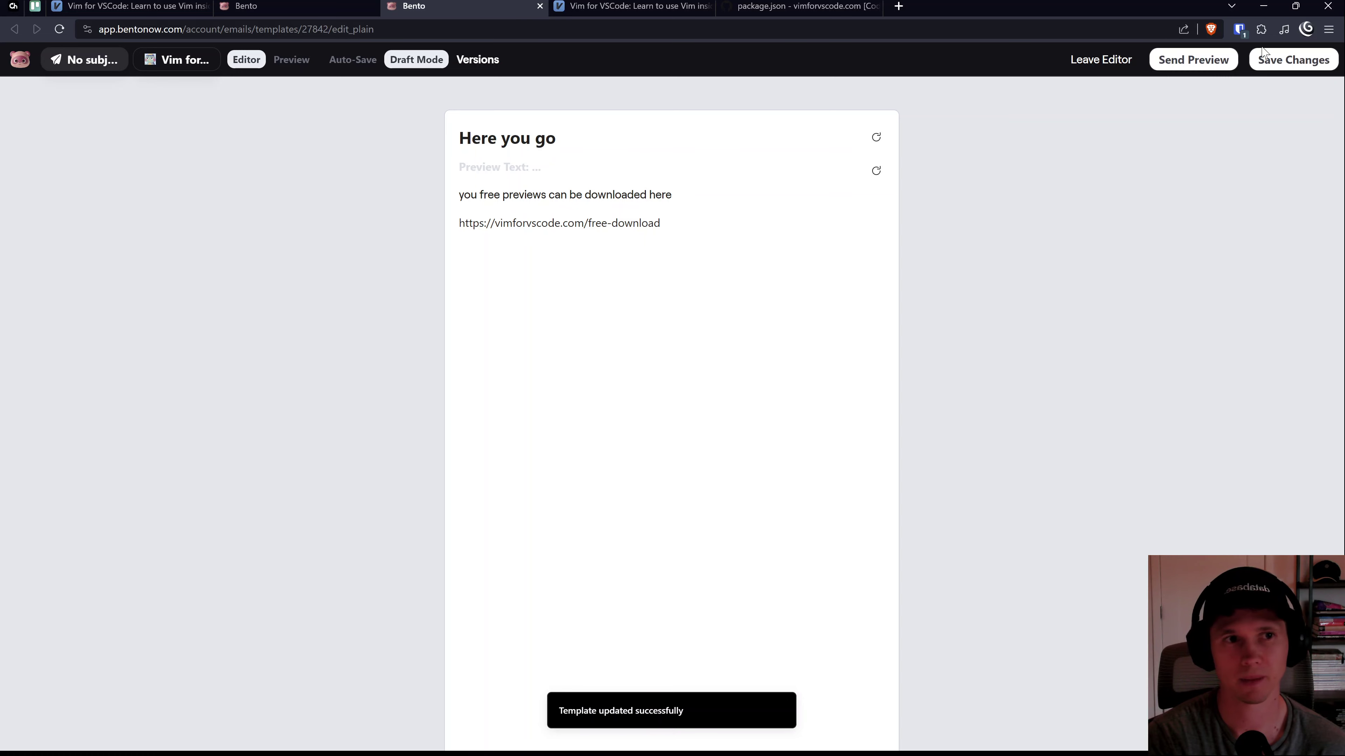
pyautogui.click(1284, 58)
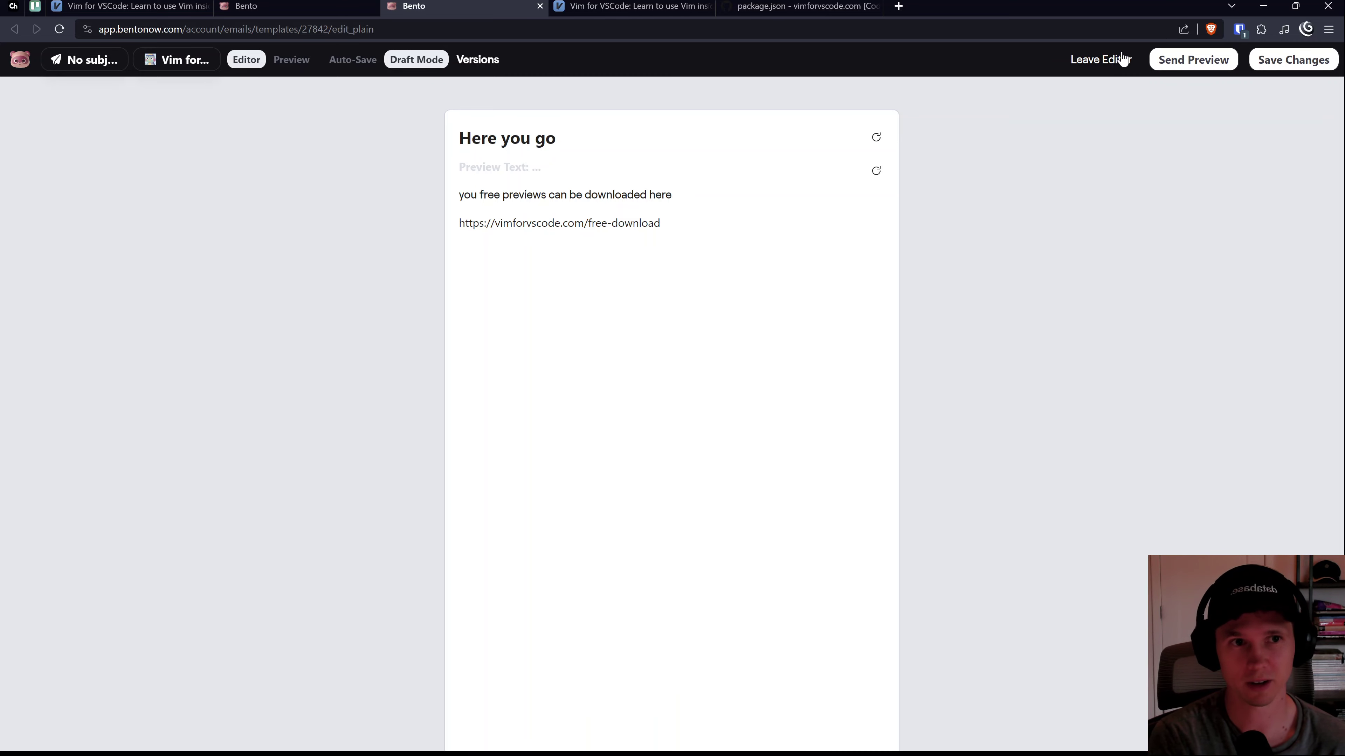
pyautogui.click(1101, 59)
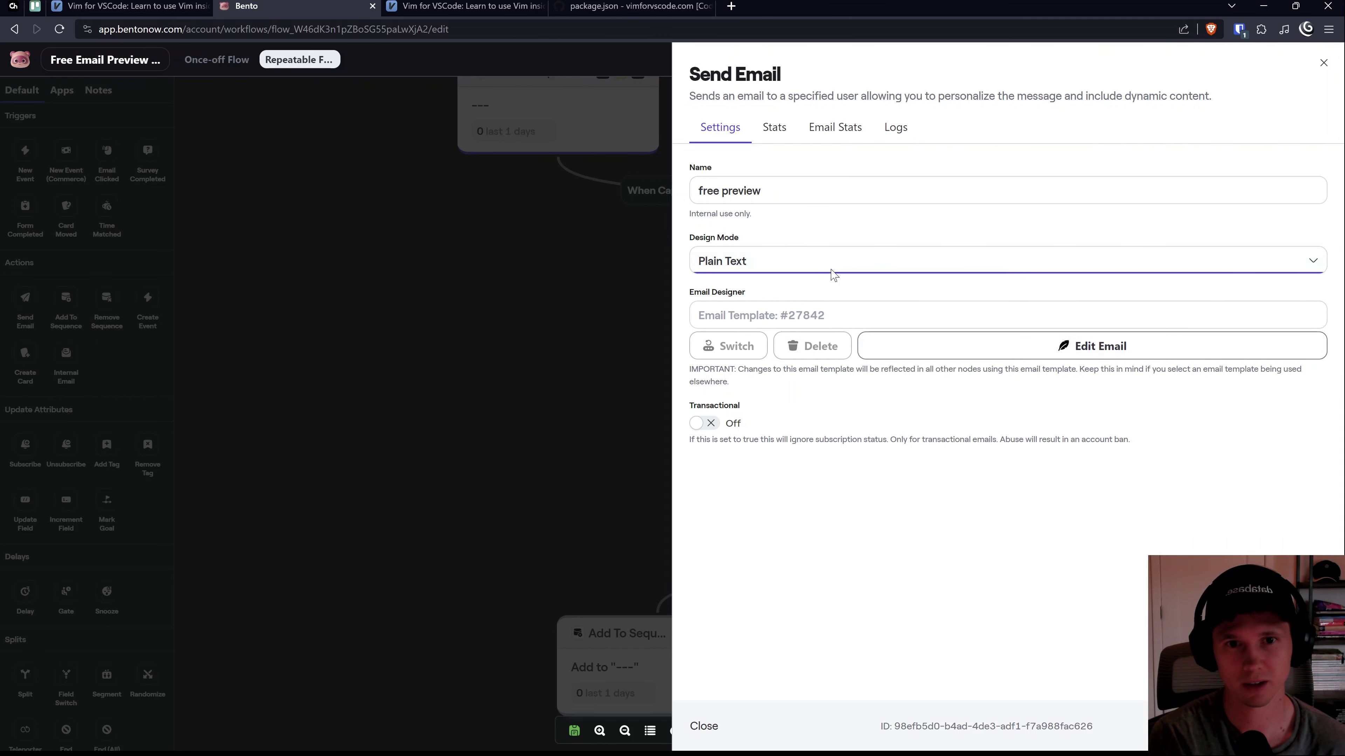
# Step: Open the free preview email in the drag-and-drop editor and try dragging a text block into it
pyautogui.click(1086, 351)
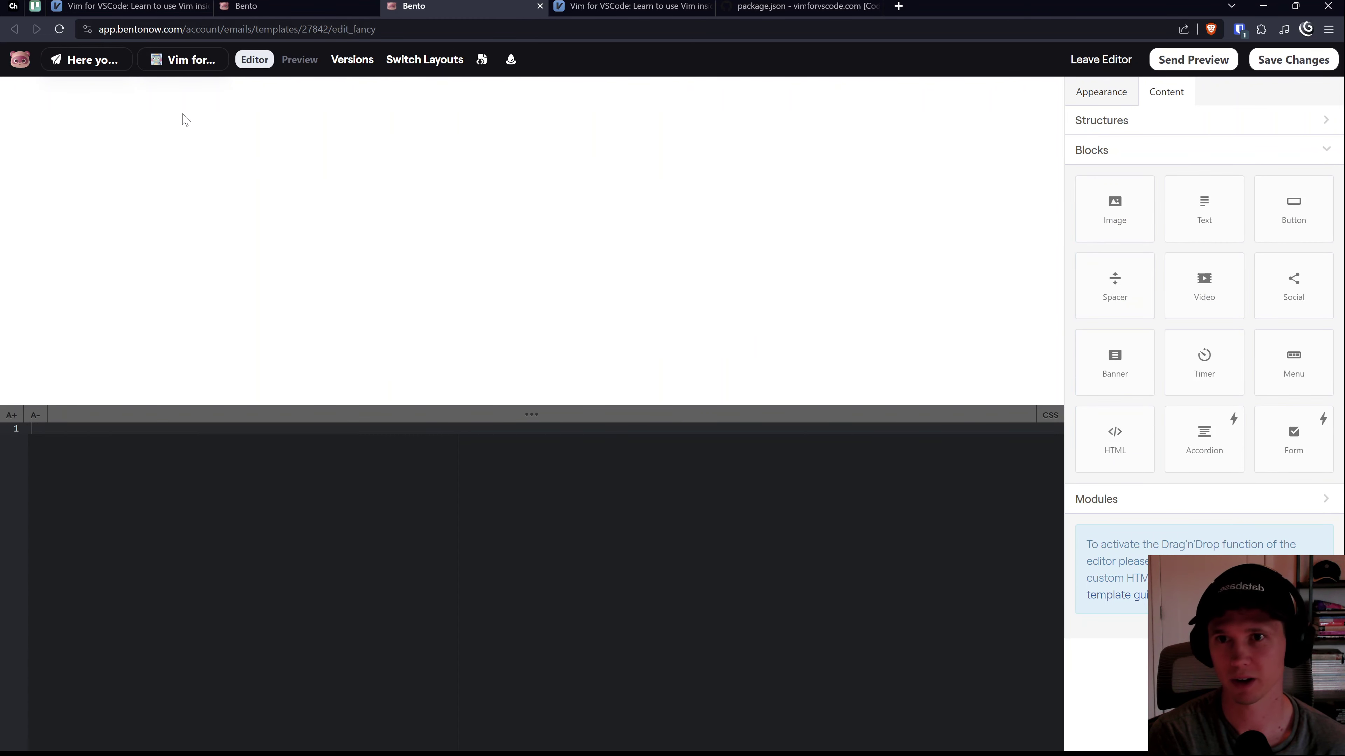
pyautogui.moveTo(1200, 219); pyautogui.dragTo(1055, 190)
pyautogui.click(434, 103)
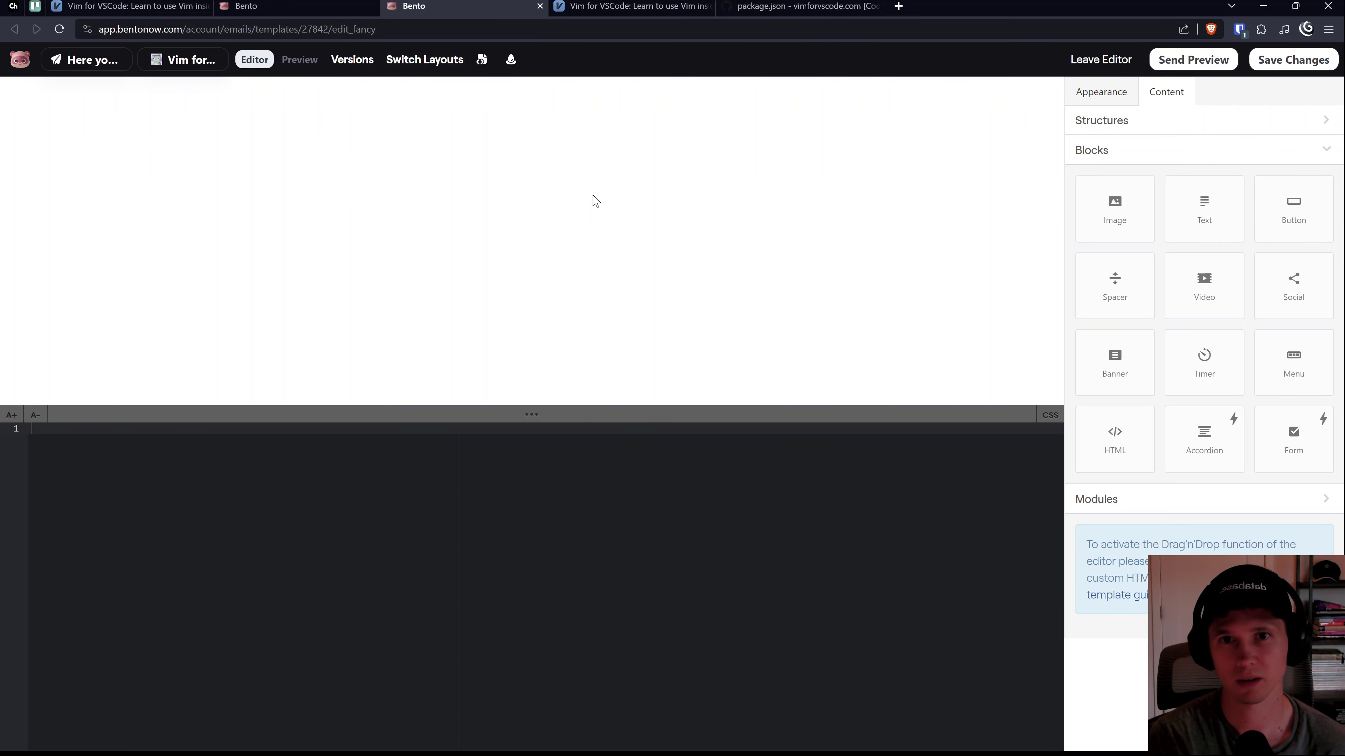
# Step: Check the Appearance settings, retry placing a content block, and select the drag-and-drop activation note
pyautogui.click(1106, 95)
pyautogui.click(1169, 96)
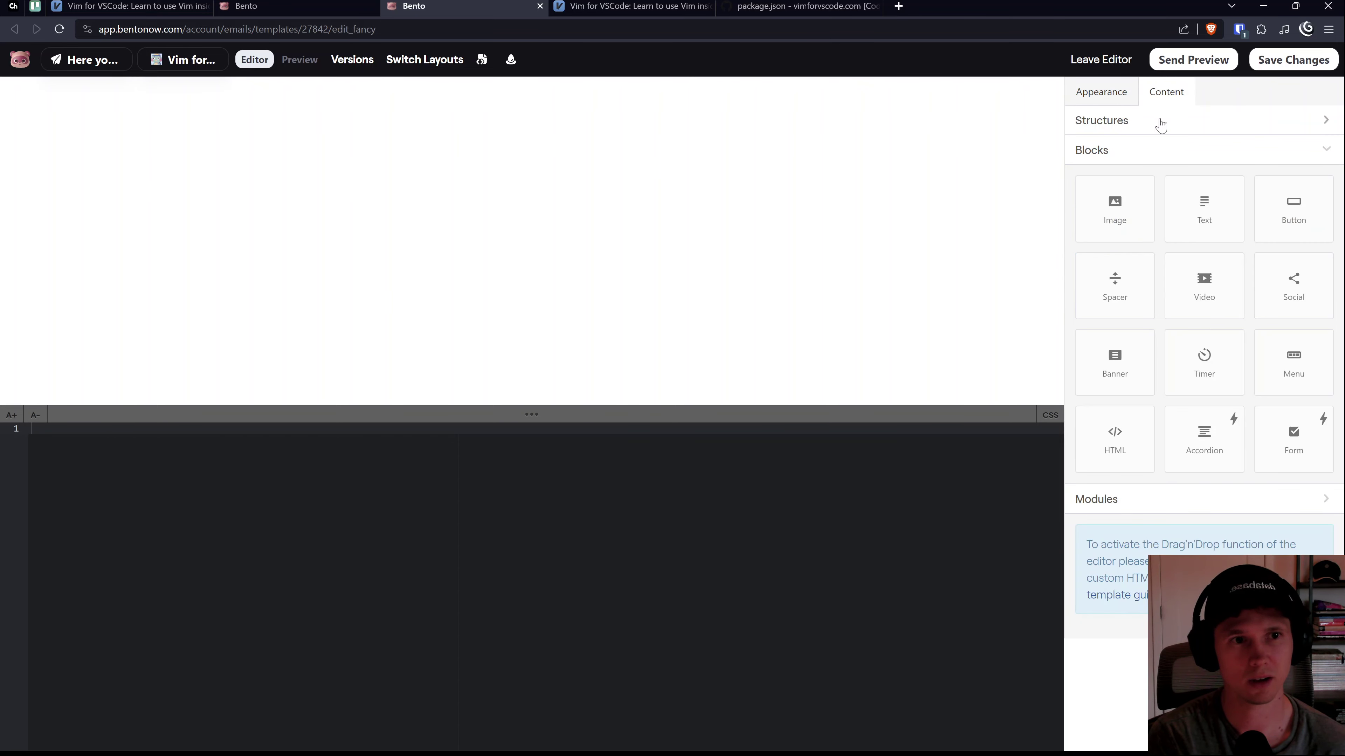
pyautogui.moveTo(1205, 218); pyautogui.dragTo(1126, 204)
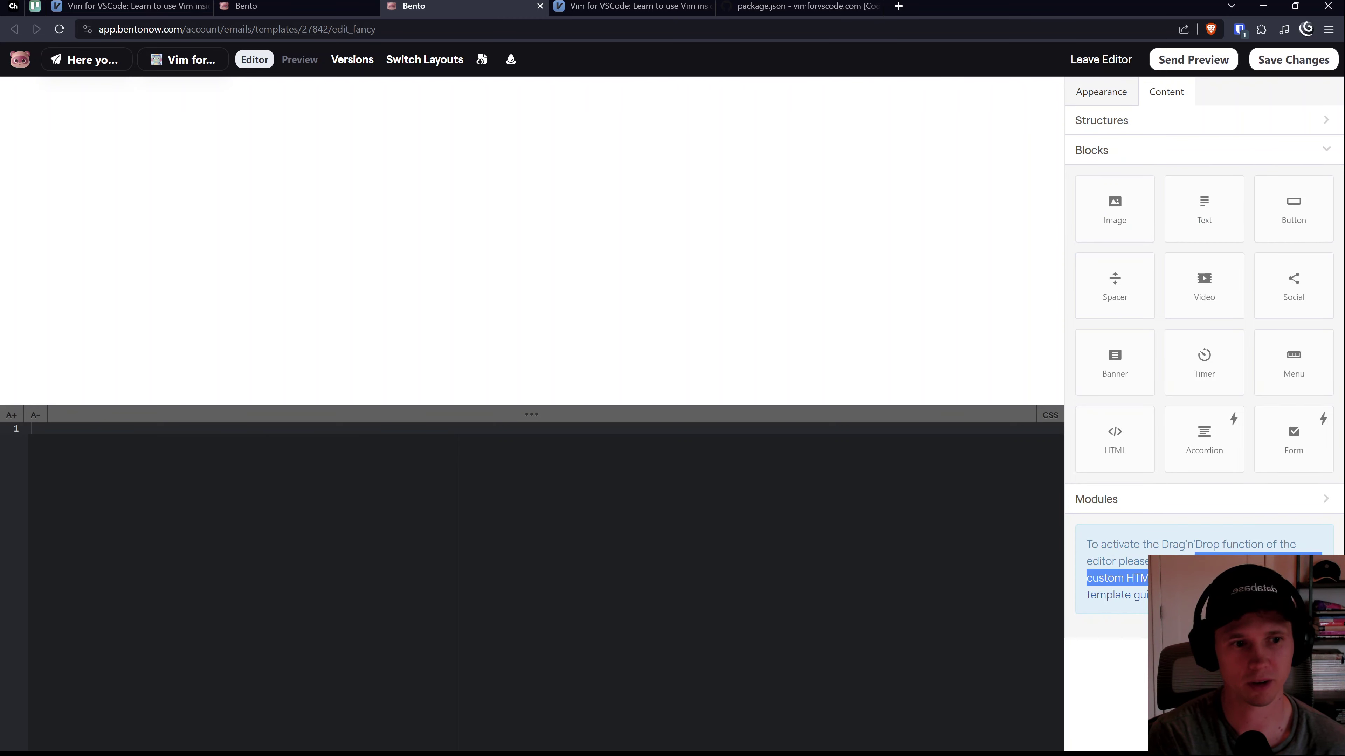
pyautogui.moveTo(1086, 595); pyautogui.dragTo(1147, 595)
pyautogui.click(1148, 595)
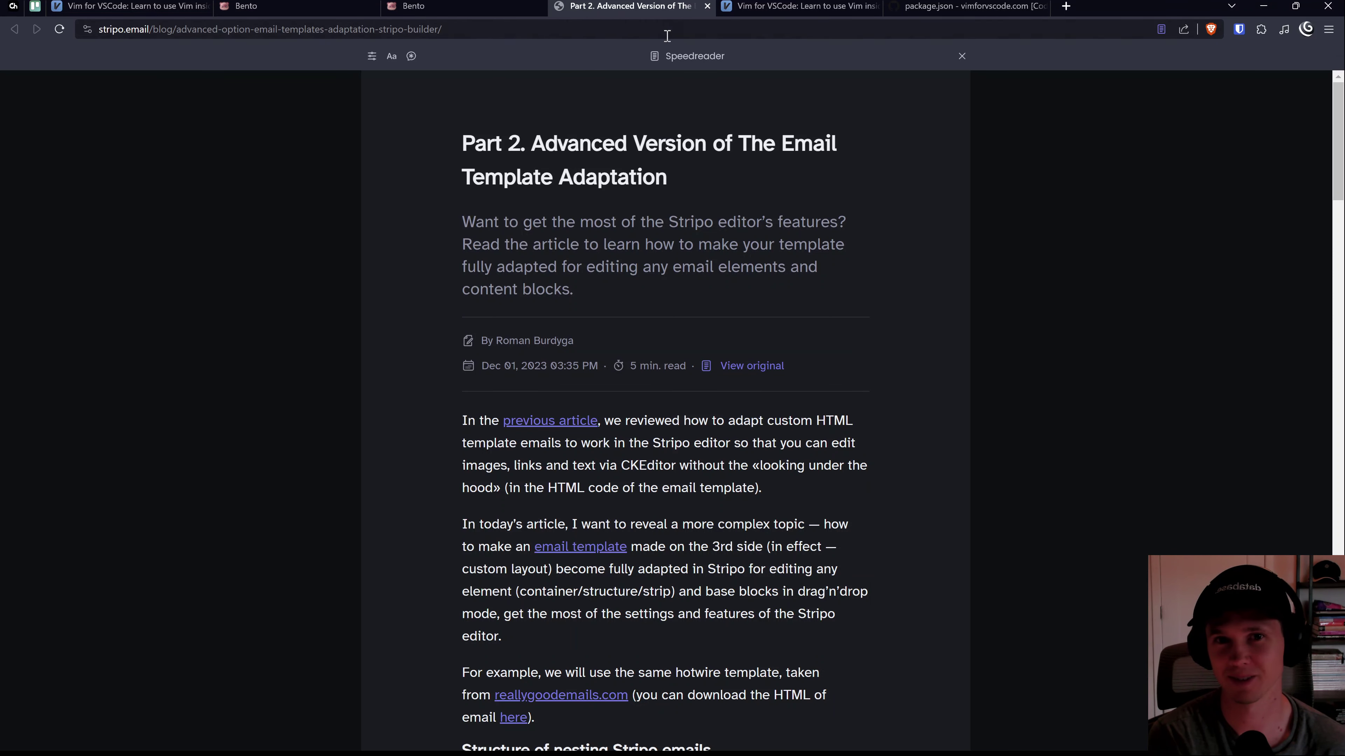
# Step: Close the Stripo 'Advanced Version of The Email Template Adaptation' article tab
pyautogui.click(707, 6)
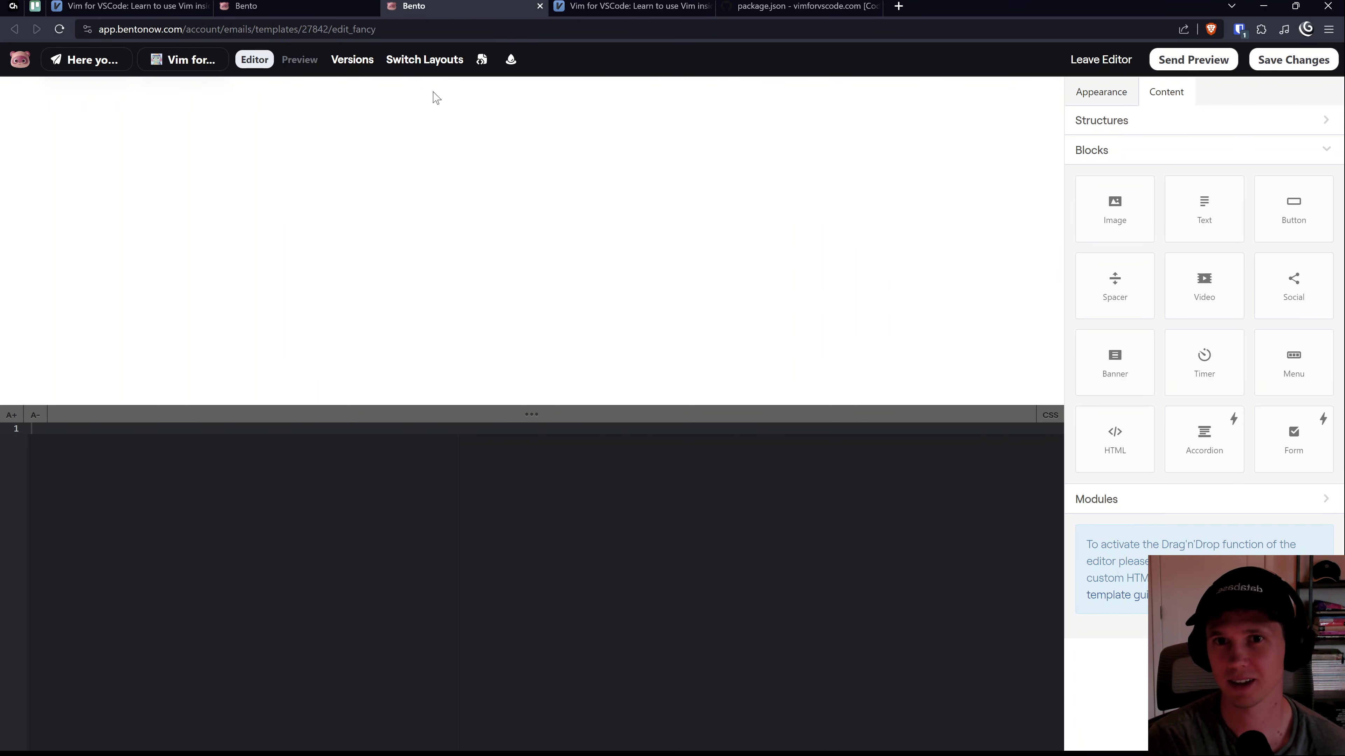
# Step: Toggle the HTML/CSS code panel, view Appearance, and try dragging a Text block into the email
pyautogui.click(479, 60)
pyautogui.click(482, 63)
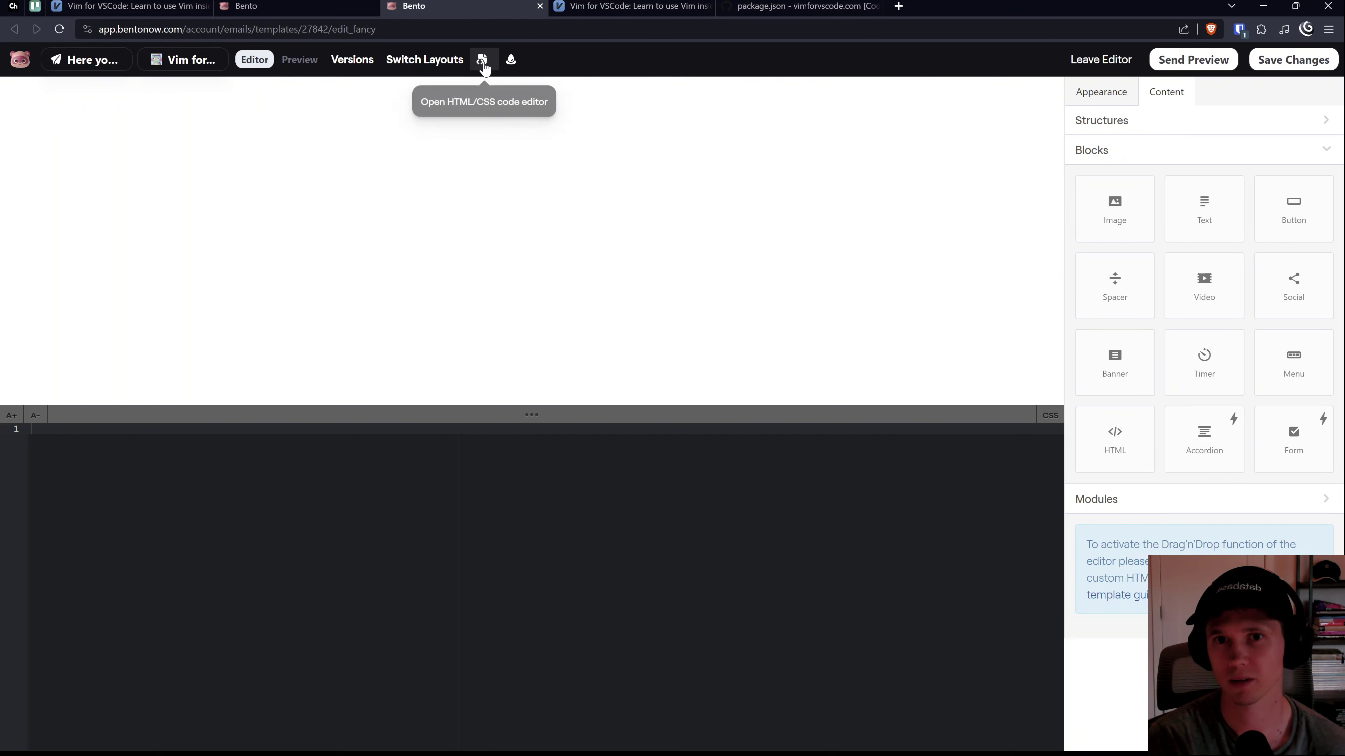
pyautogui.click(1103, 94)
pyautogui.click(1165, 92)
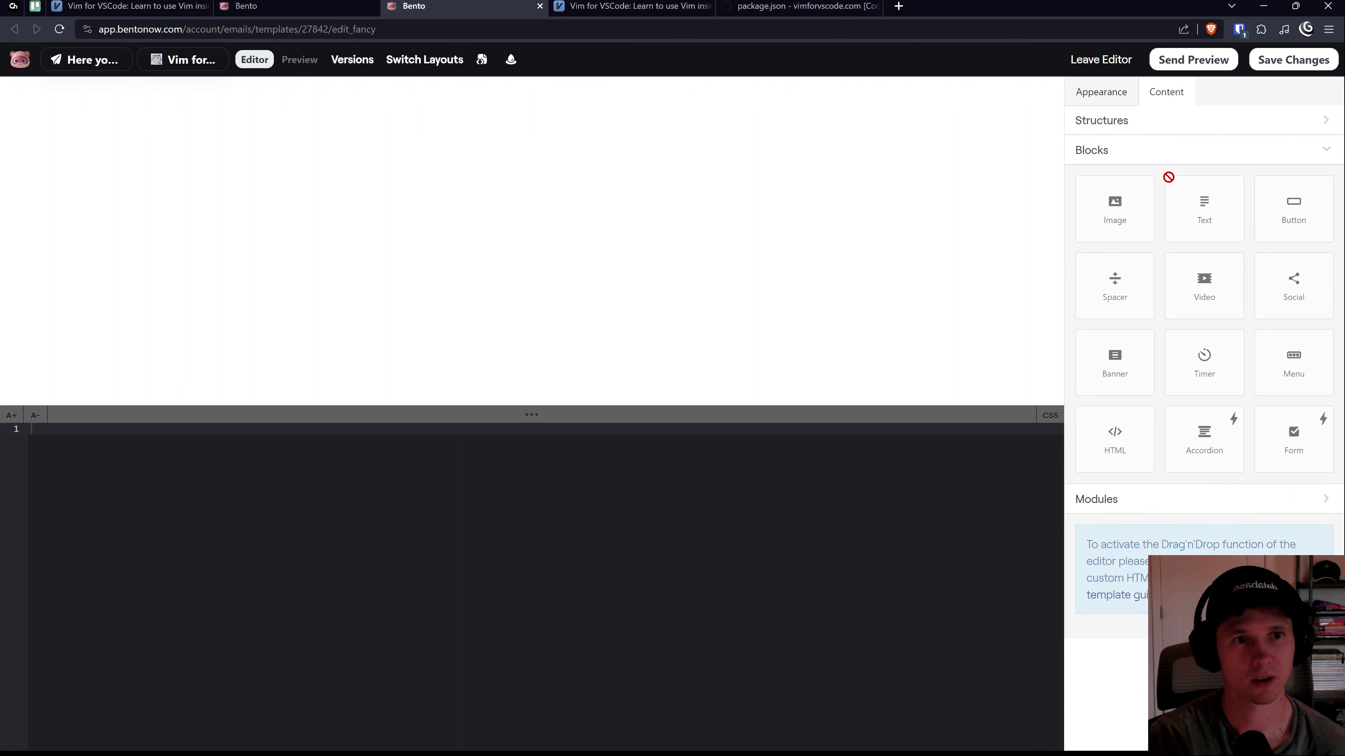
pyautogui.moveTo(1203, 236); pyautogui.dragTo(1227, 540)
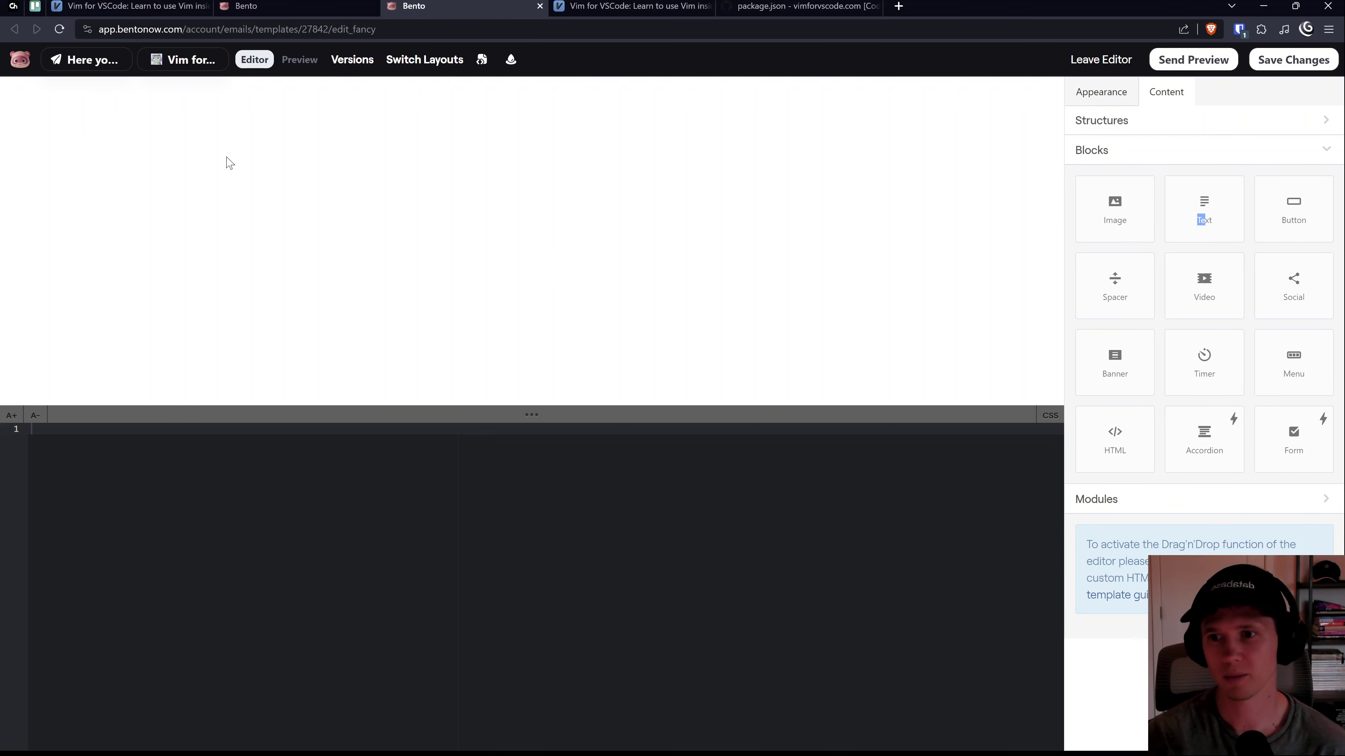
# Step: Glance at the email's subject and sender settings, then leave the template editor
pyautogui.click(204, 60)
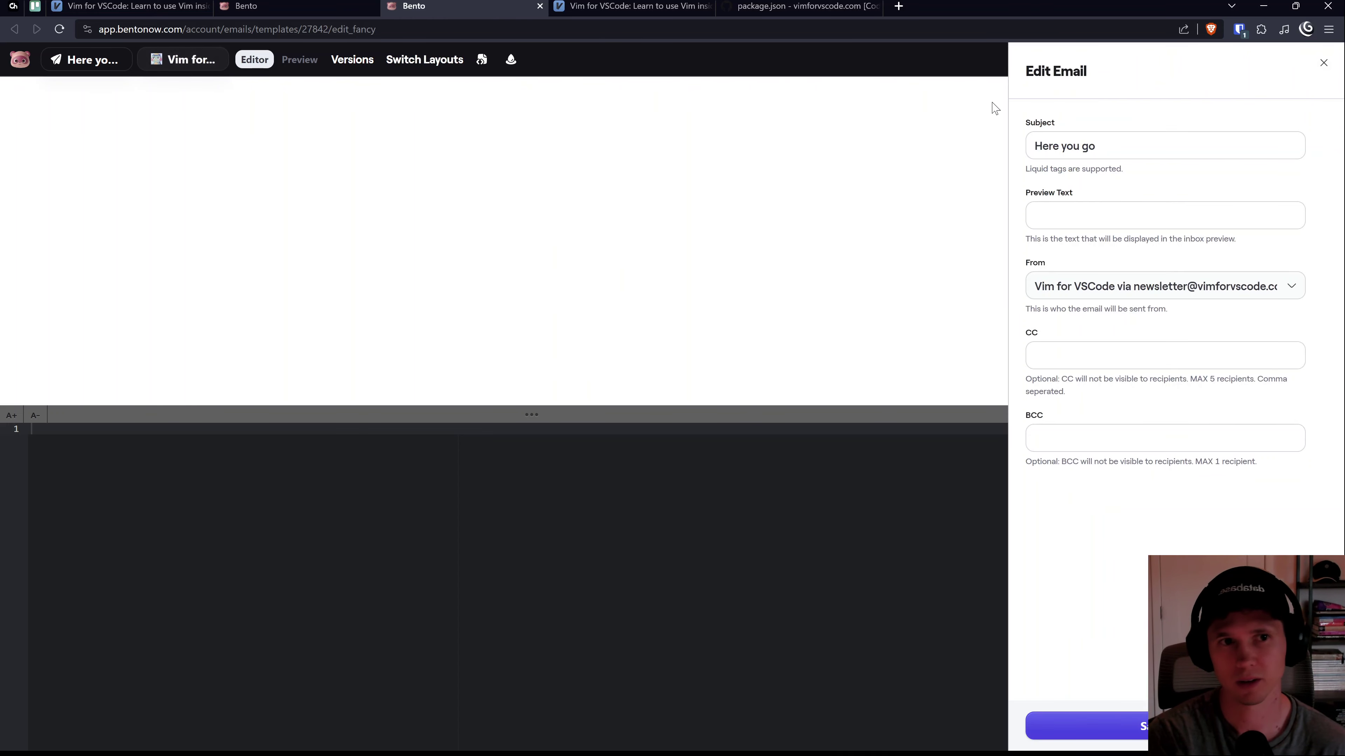
pyautogui.click(1323, 62)
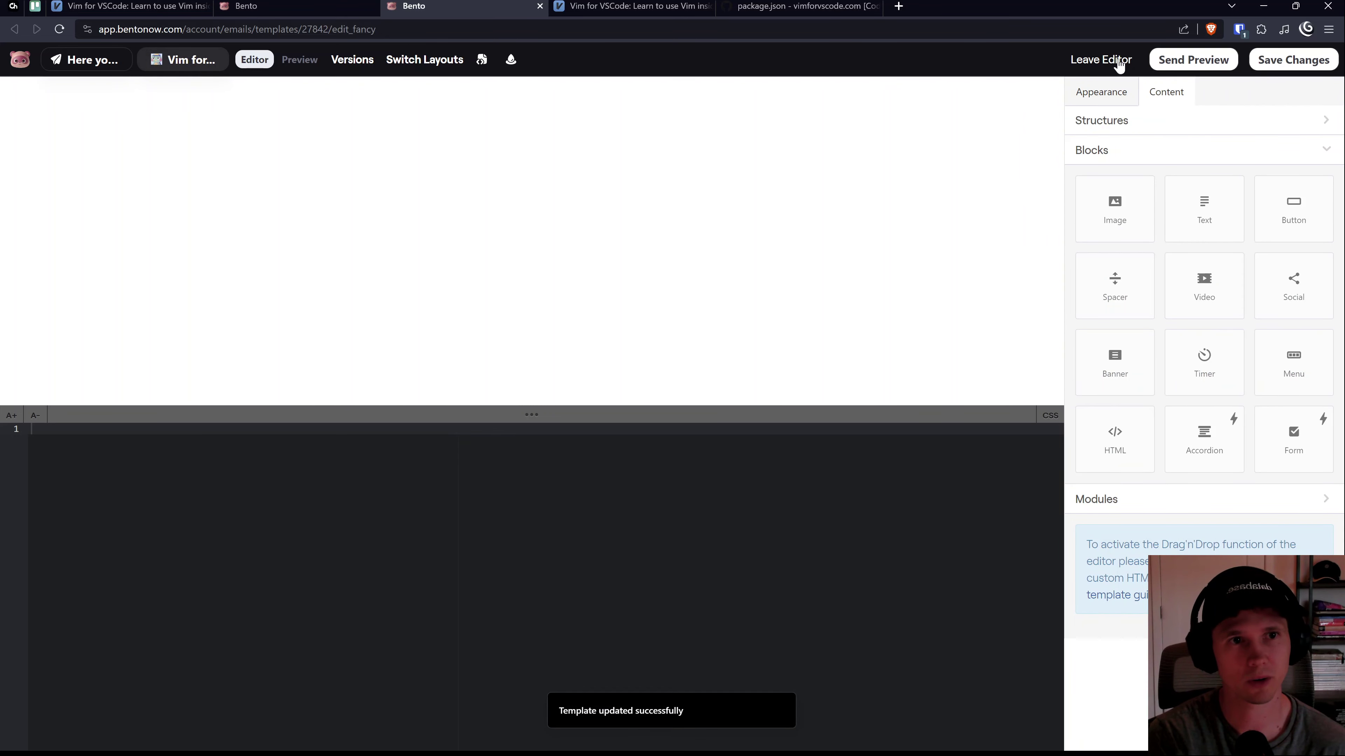
pyautogui.click(1101, 60)
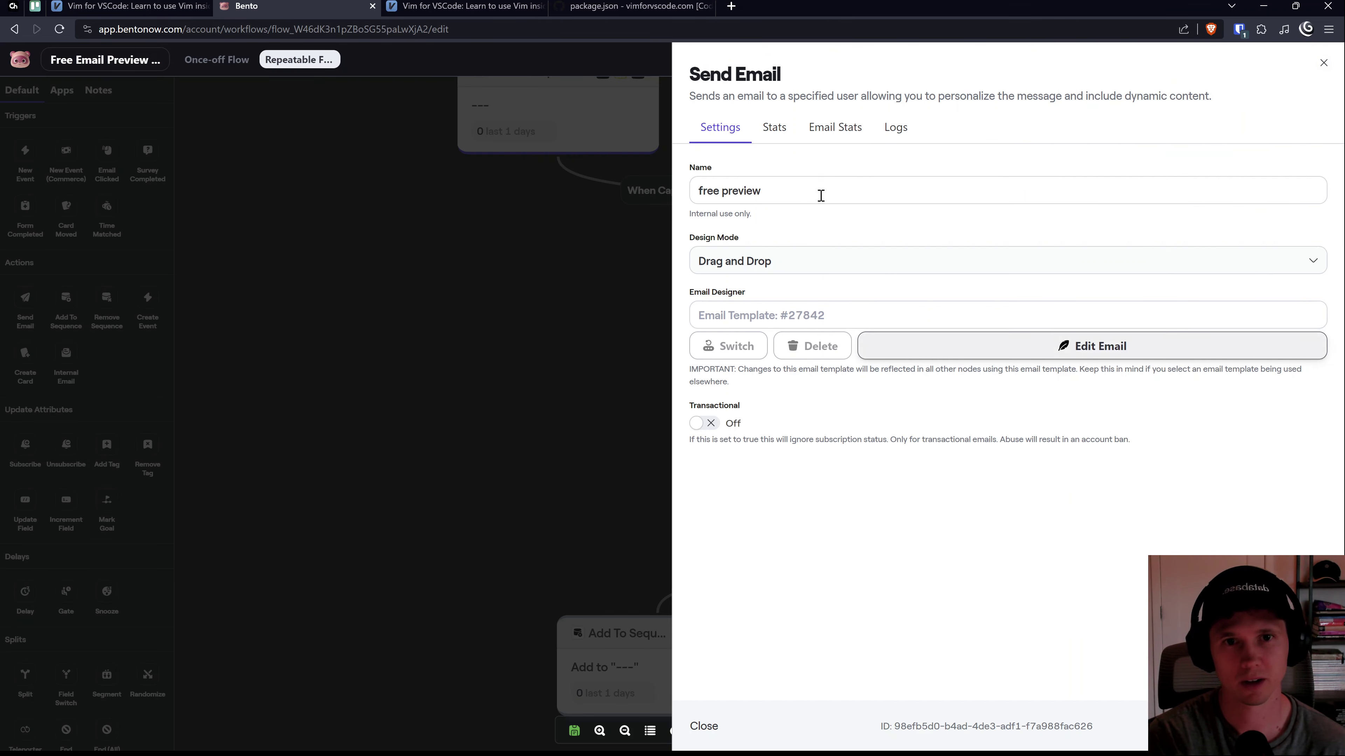
# Step: Reopen the 'free preview' Send Email step's settings and launch template #27842 in the editor
pyautogui.click(827, 187)
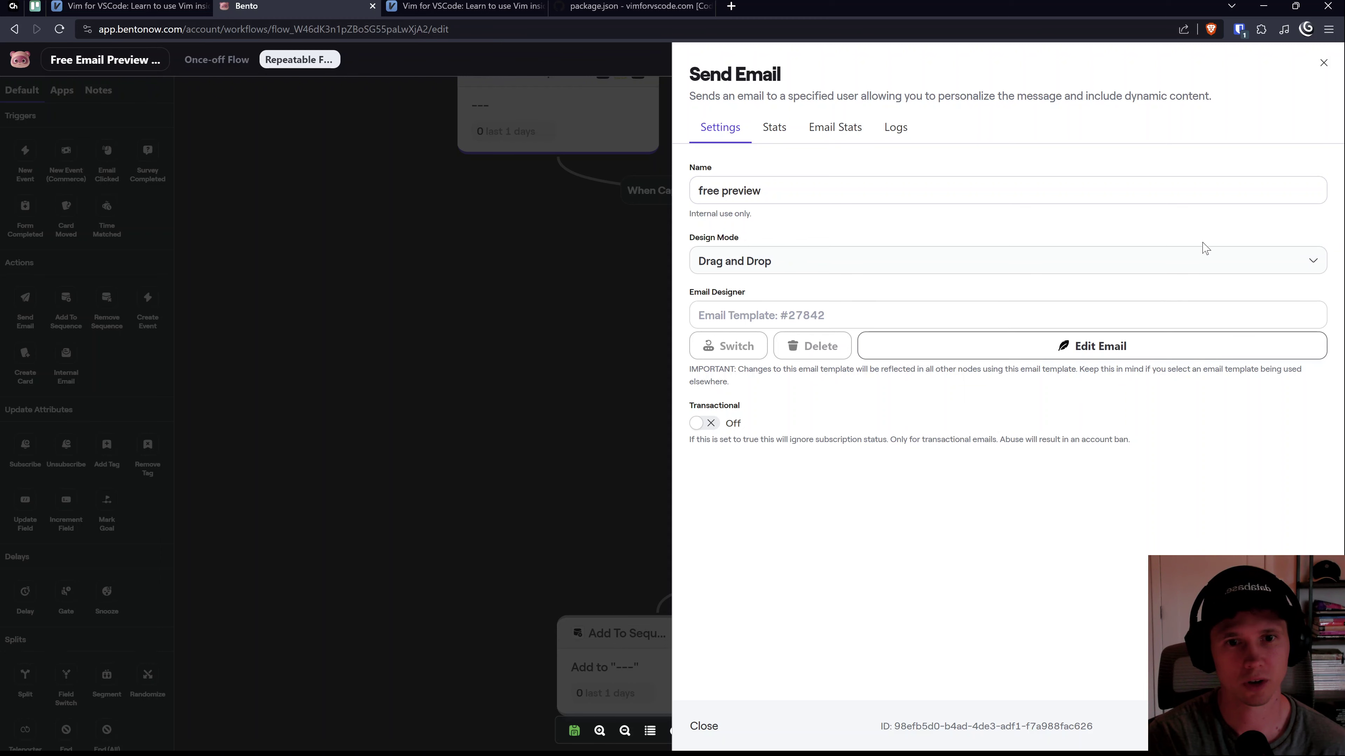
pyautogui.click(1325, 62)
pyautogui.moveTo(816, 502)
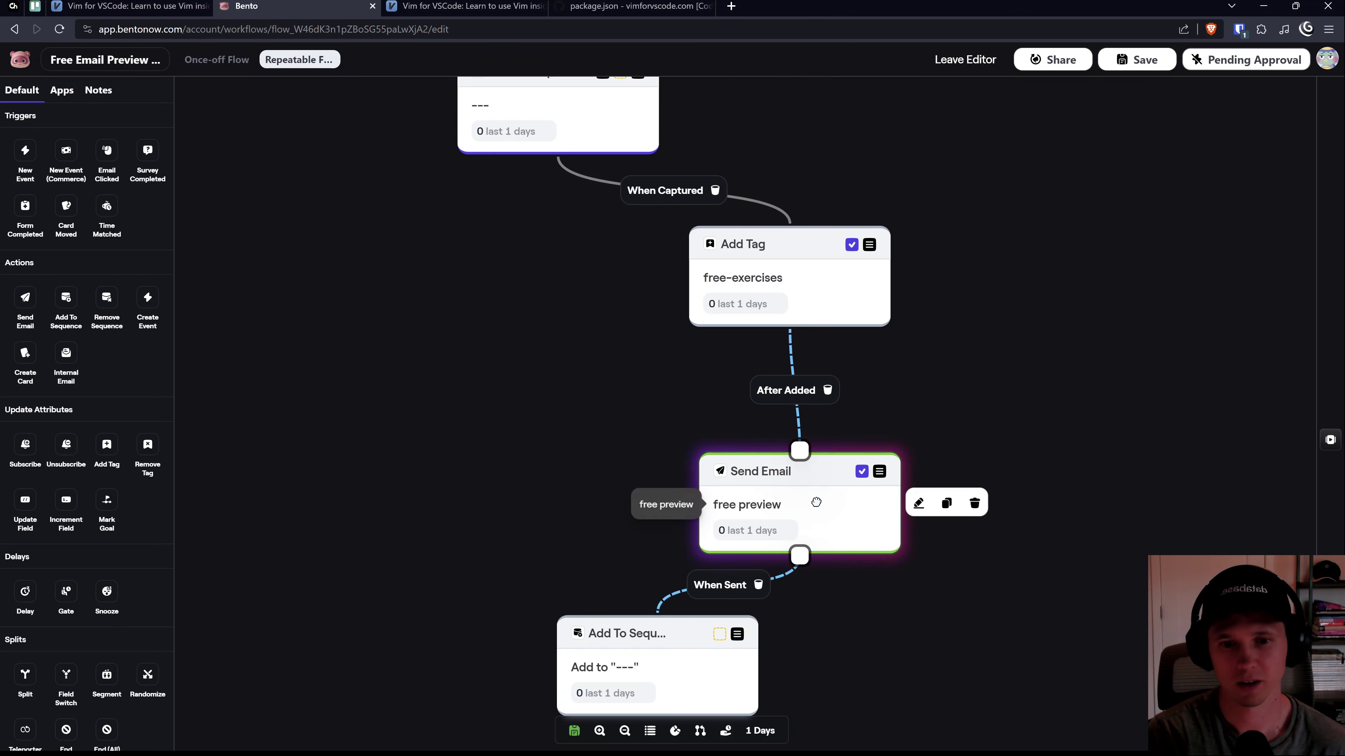
pyautogui.click(919, 503)
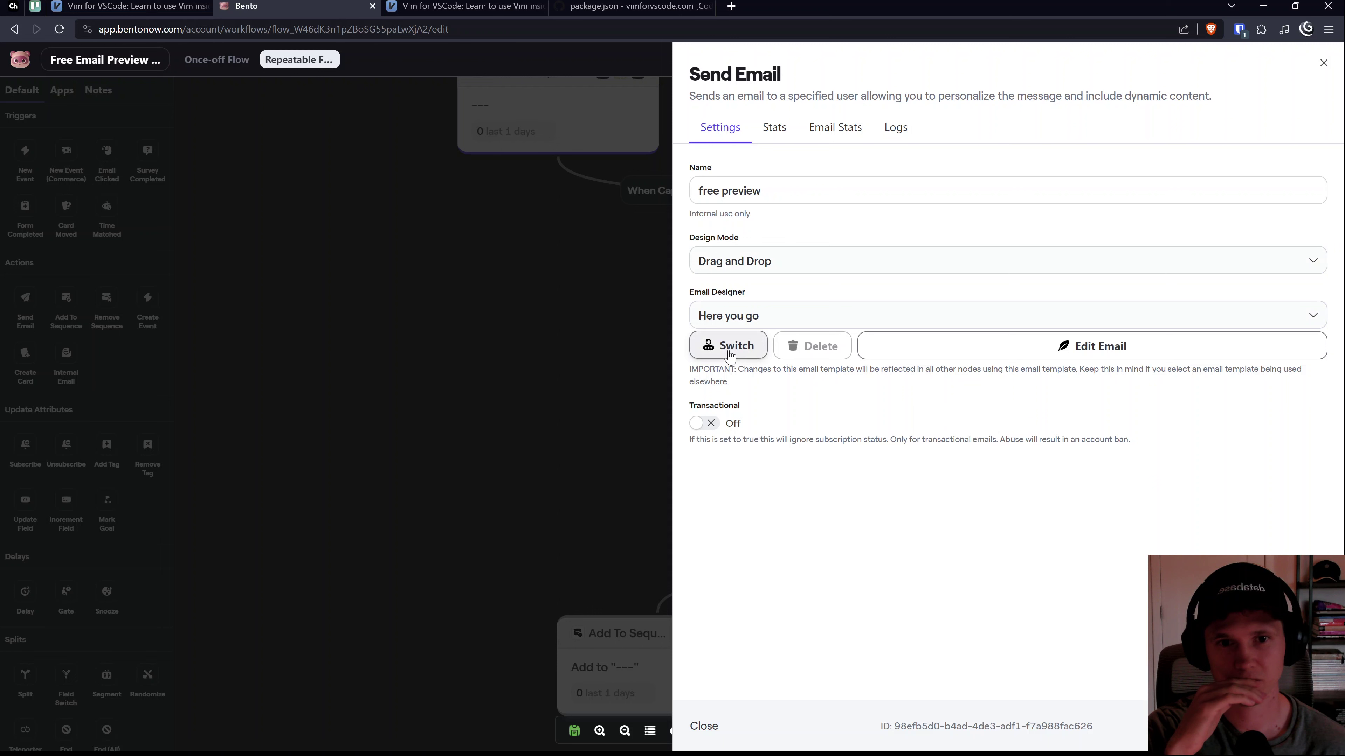
pyautogui.click(1117, 351)
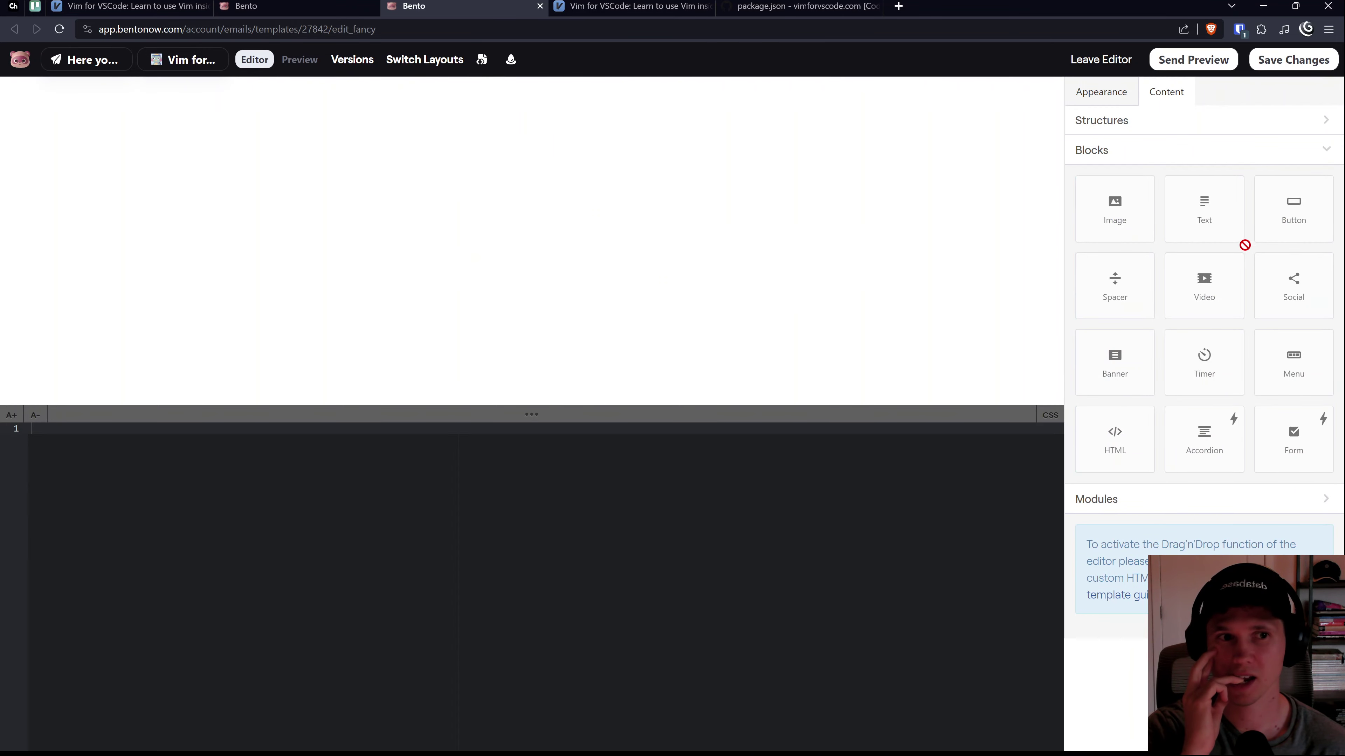
# Step: Browse the structures and content blocks lists, then the email's Appearance settings
pyautogui.click(1224, 128)
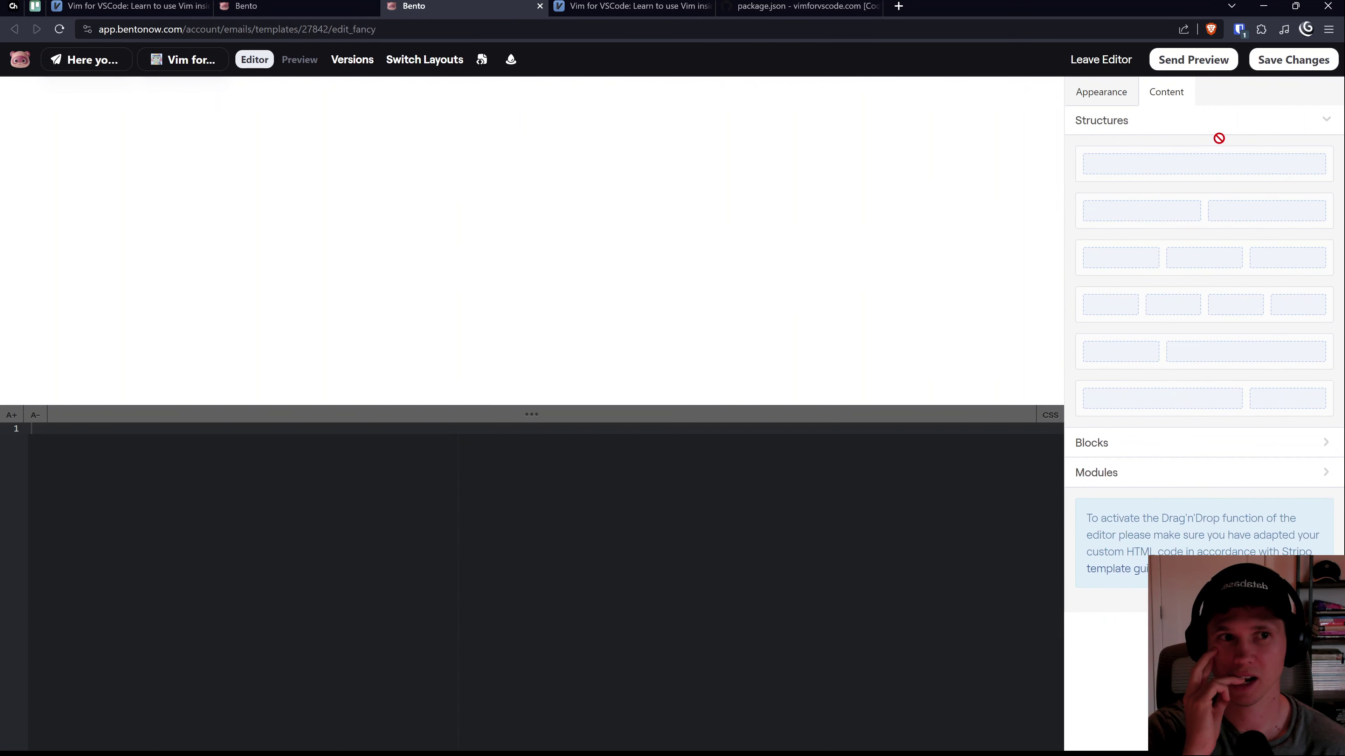
pyautogui.click(1255, 127)
pyautogui.click(1273, 149)
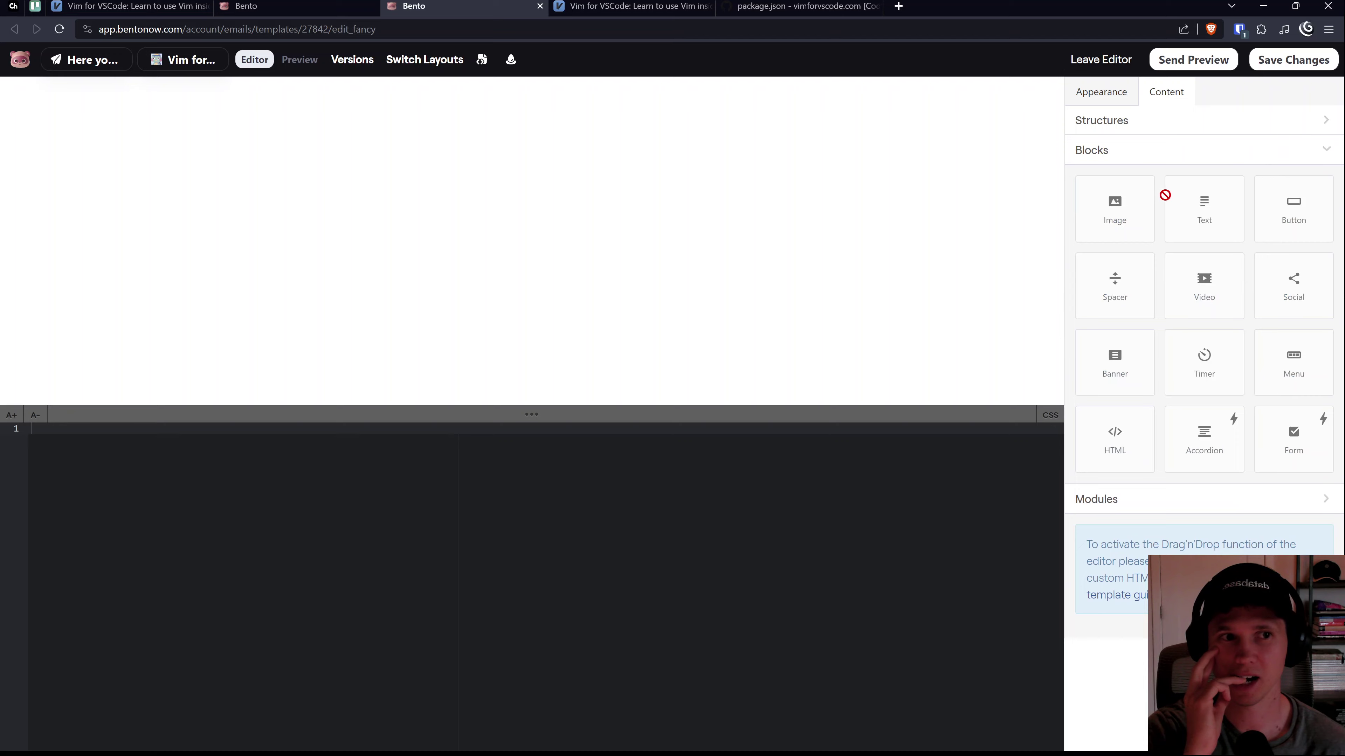
pyautogui.click(1099, 93)
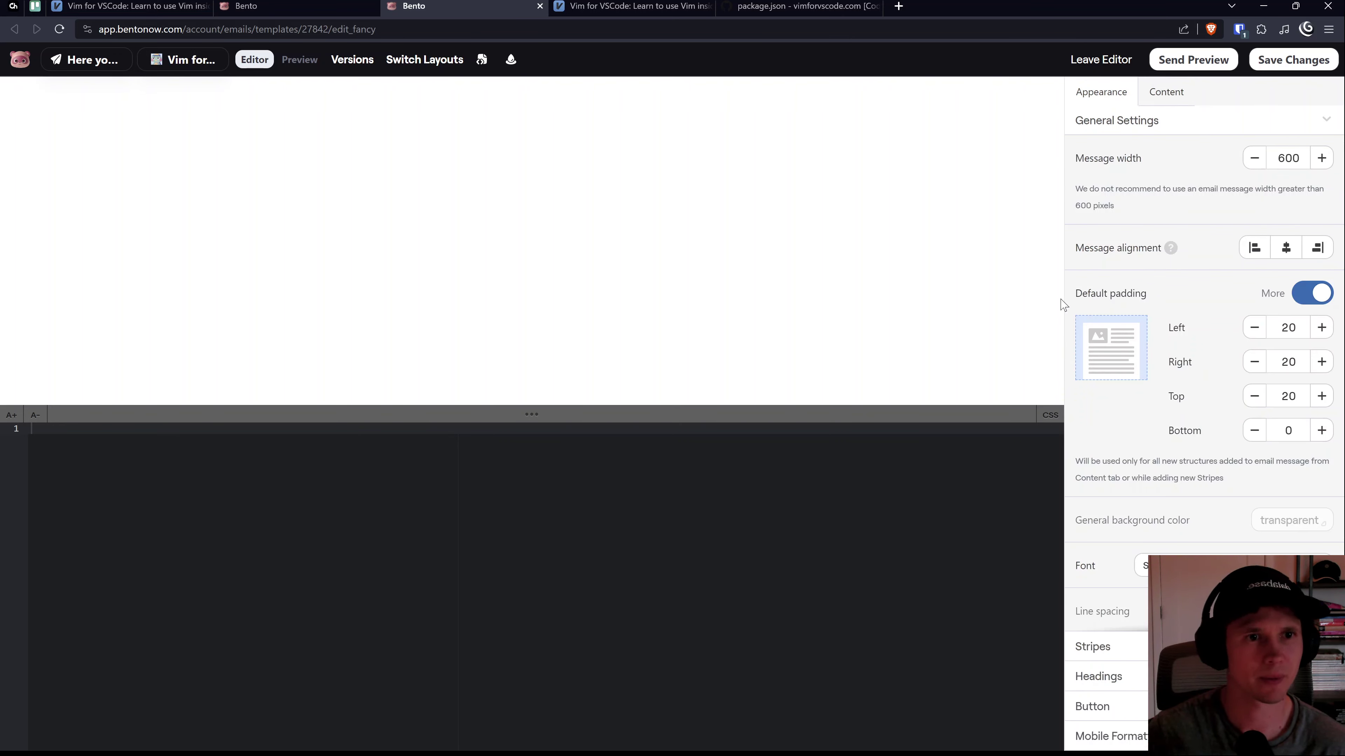
# Step: Type '<' into the custom code, return to blocks, and open the Stripo template adaptation guide
pyautogui.click(111, 489)
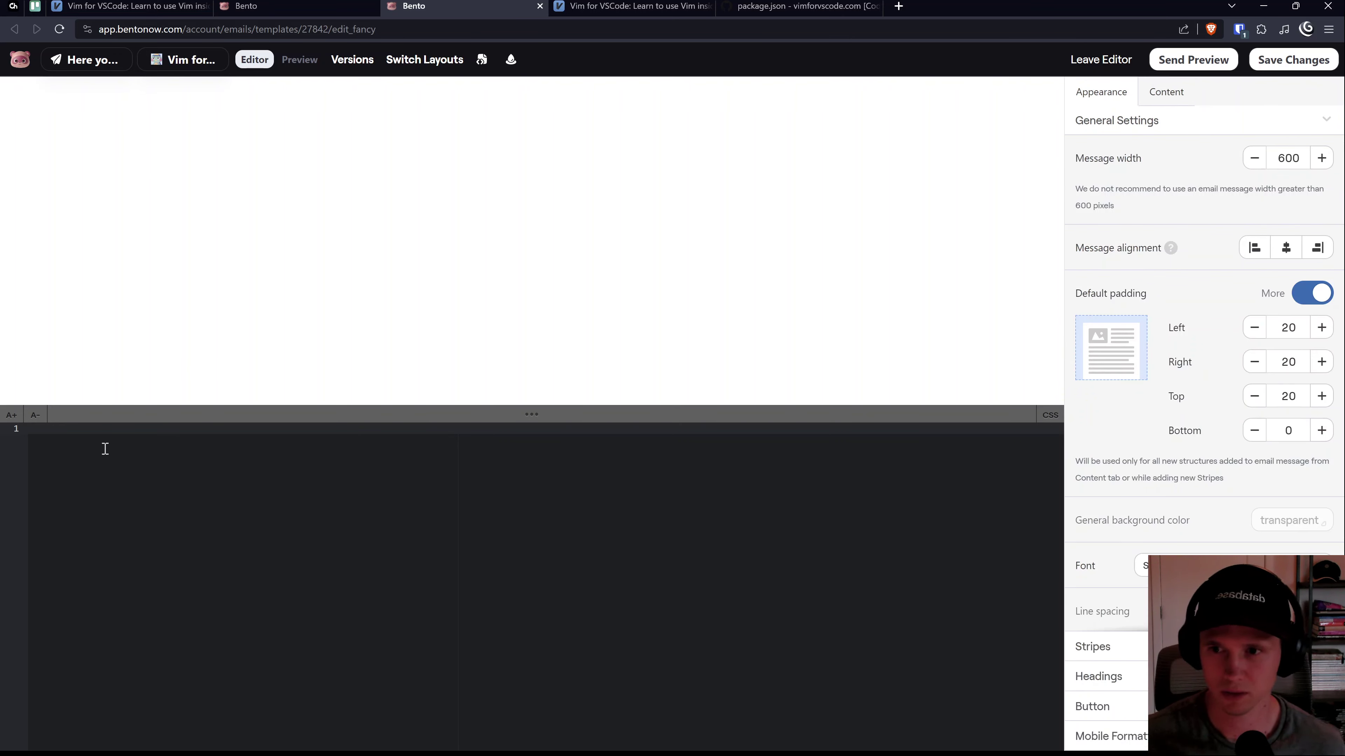
pyautogui.write('<')
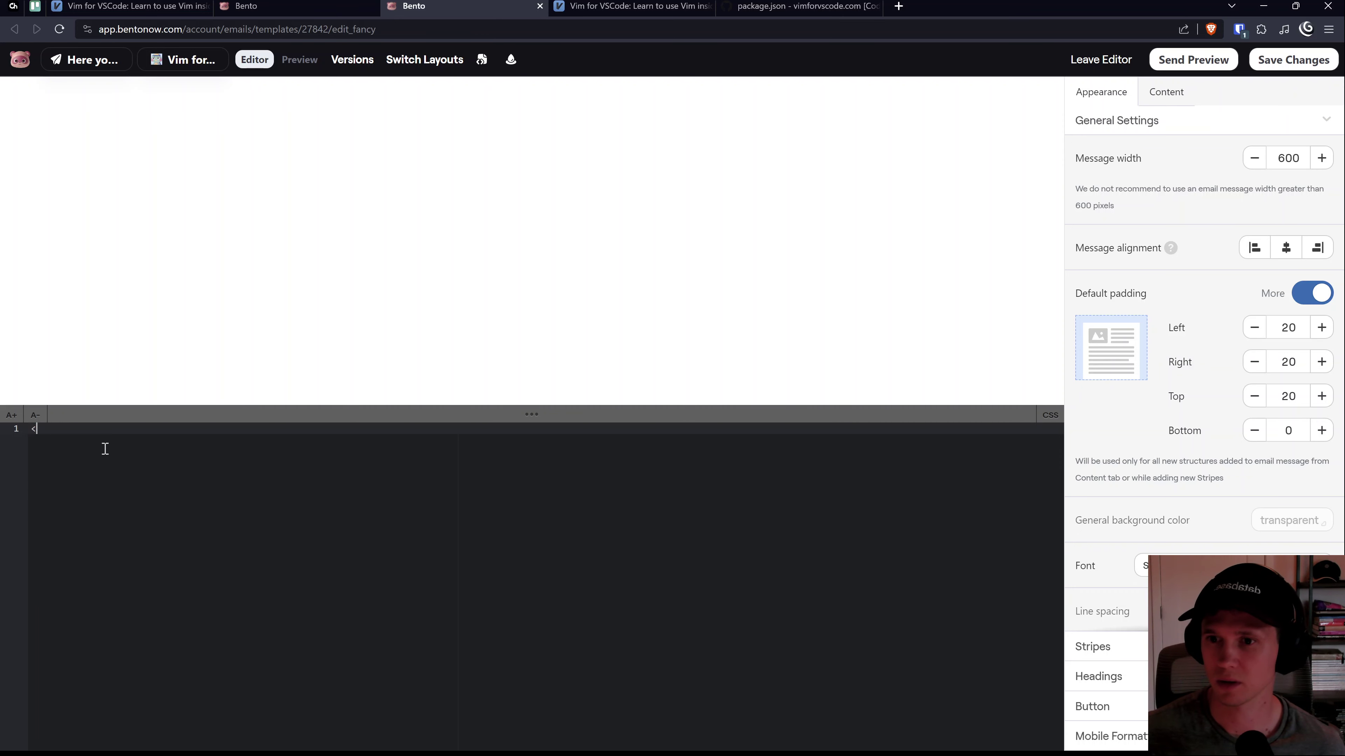
pyautogui.click(1168, 92)
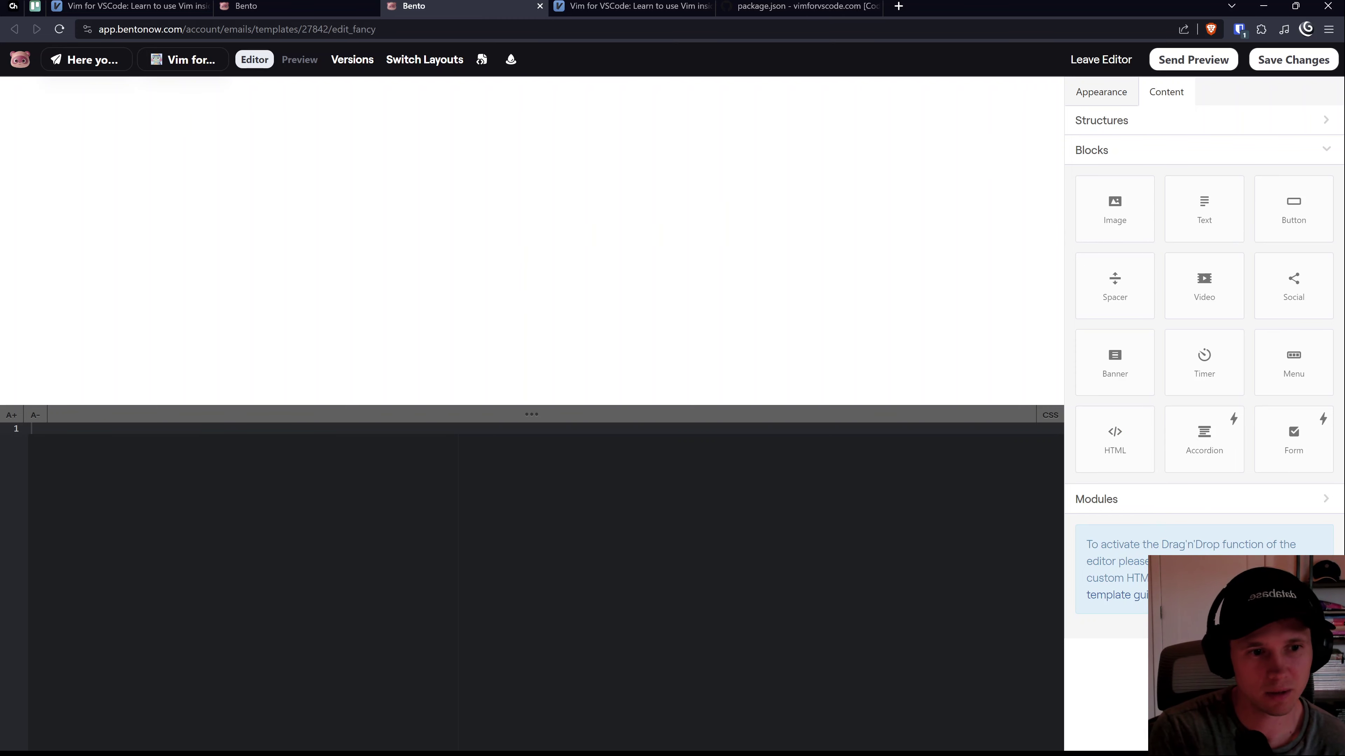
pyautogui.moveTo(1240, 542); pyautogui.dragTo(1140, 579)
pyautogui.click(1133, 595)
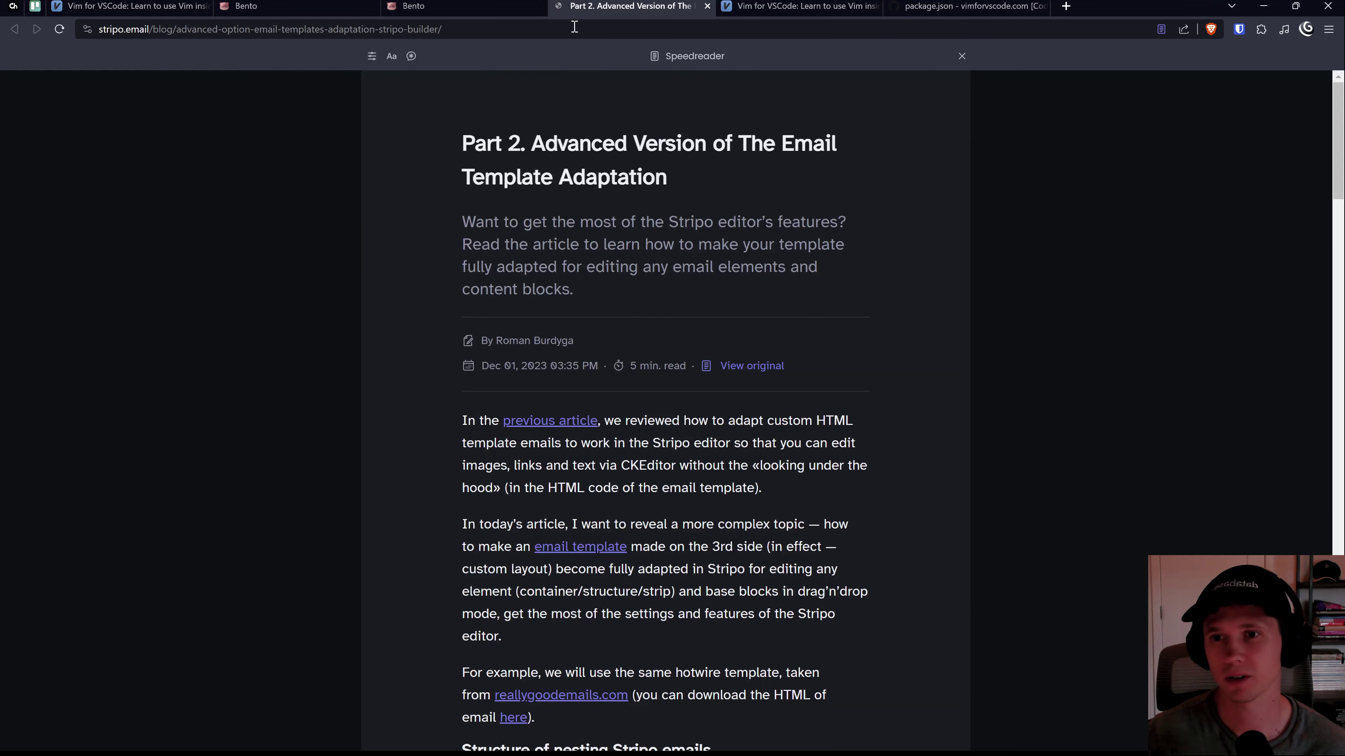
# Step: Scroll the Stripo article down to its Results section, then go back to the Bento tab
pyautogui.scroll(-20, 561, 373)
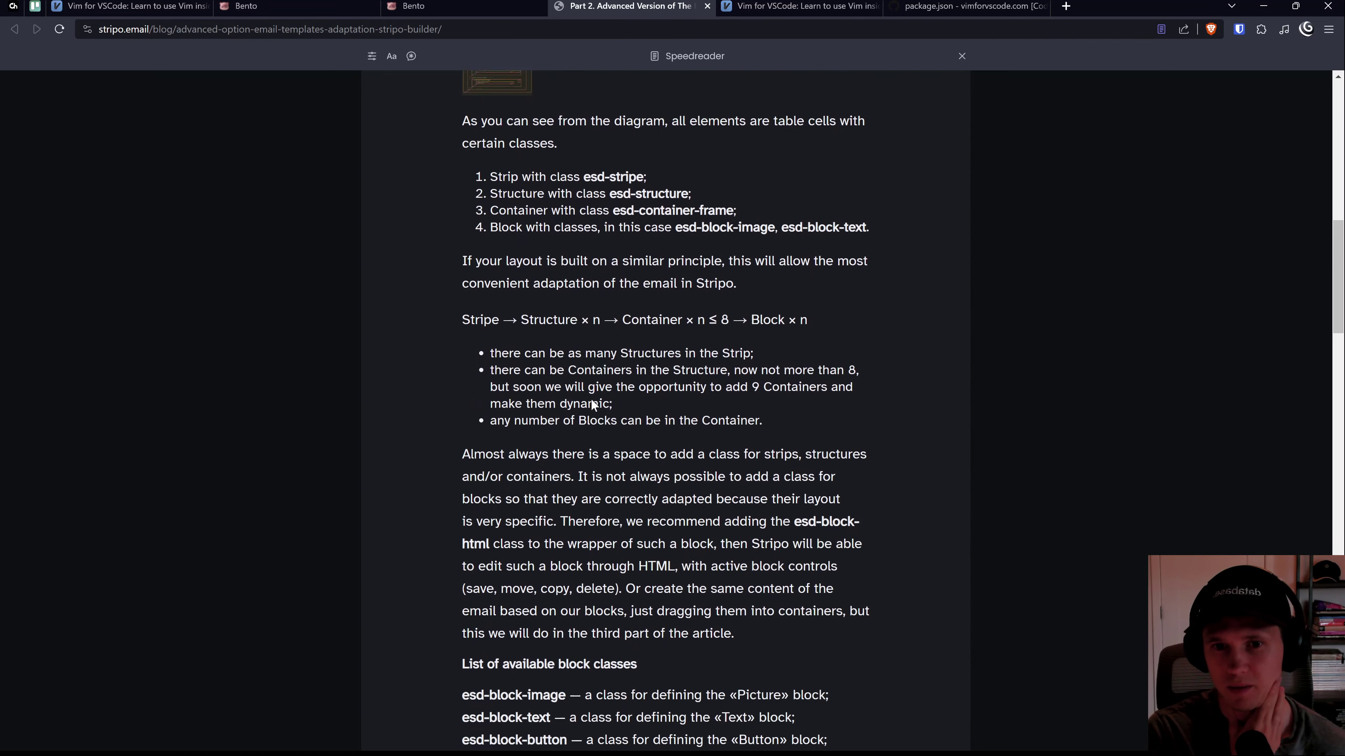
pyautogui.scroll(-20, 592, 399)
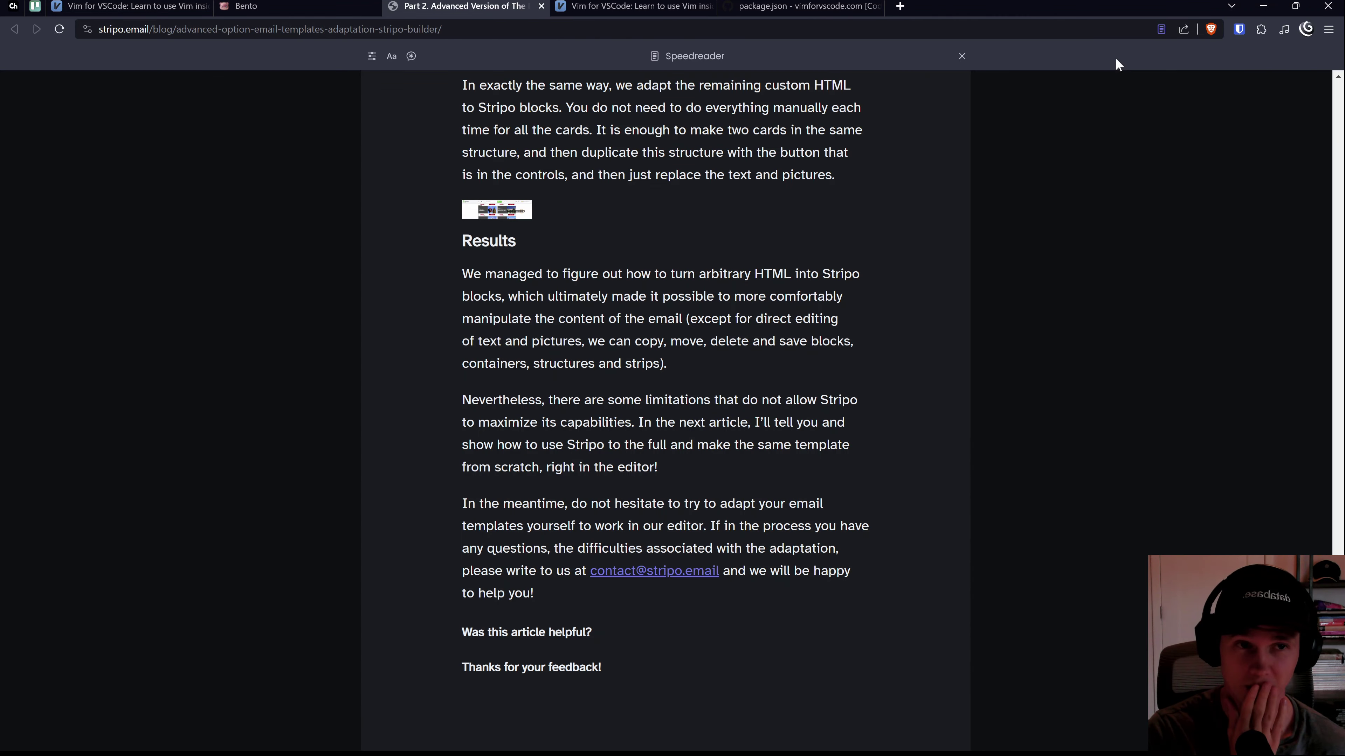
pyautogui.click(261, 5)
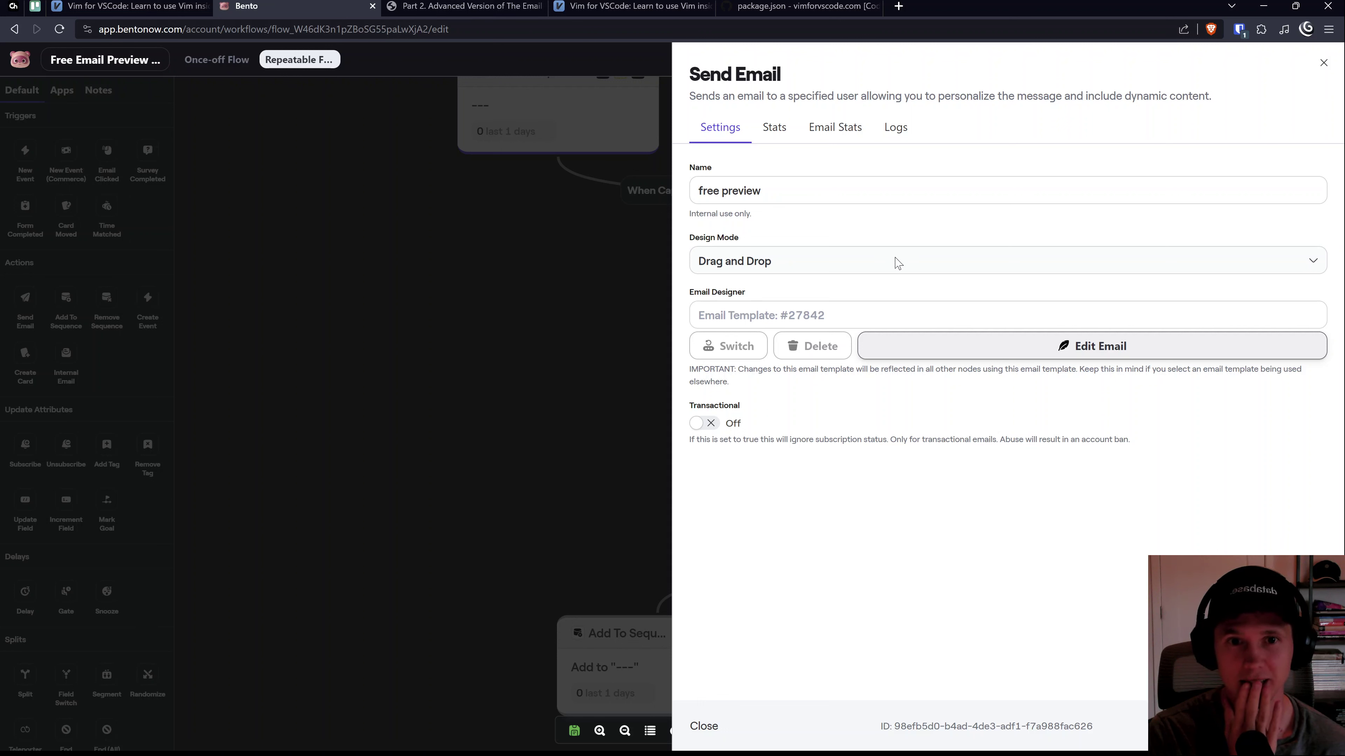
# Step: Switch the 'free preview' email's Design Mode from Drag and Drop to Plain Text
pyautogui.hotkey('shift', 'Tab')
pyautogui.press('Down')
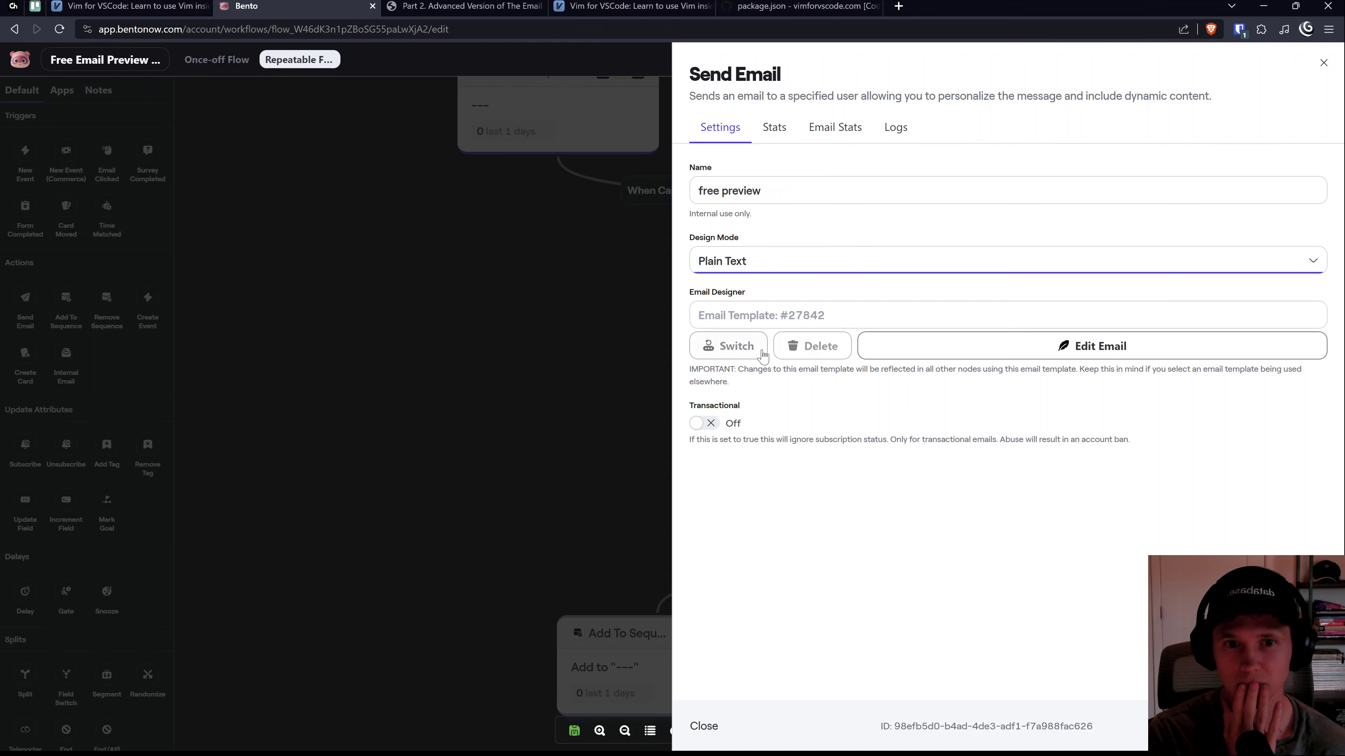
pyautogui.click(733, 347)
pyautogui.press('Escape')
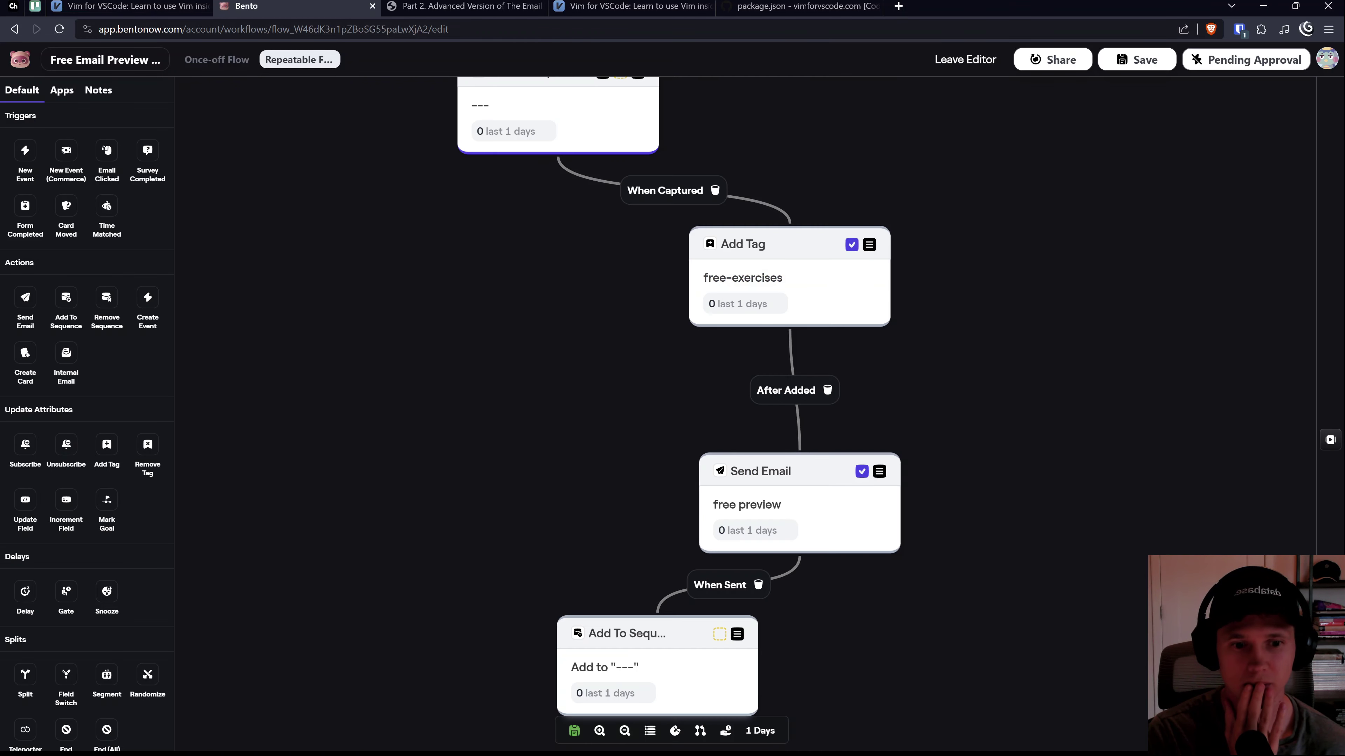
# Step: Reopen the Send Email step's settings, check its Stats, and close the panel
pyautogui.click(799, 513)
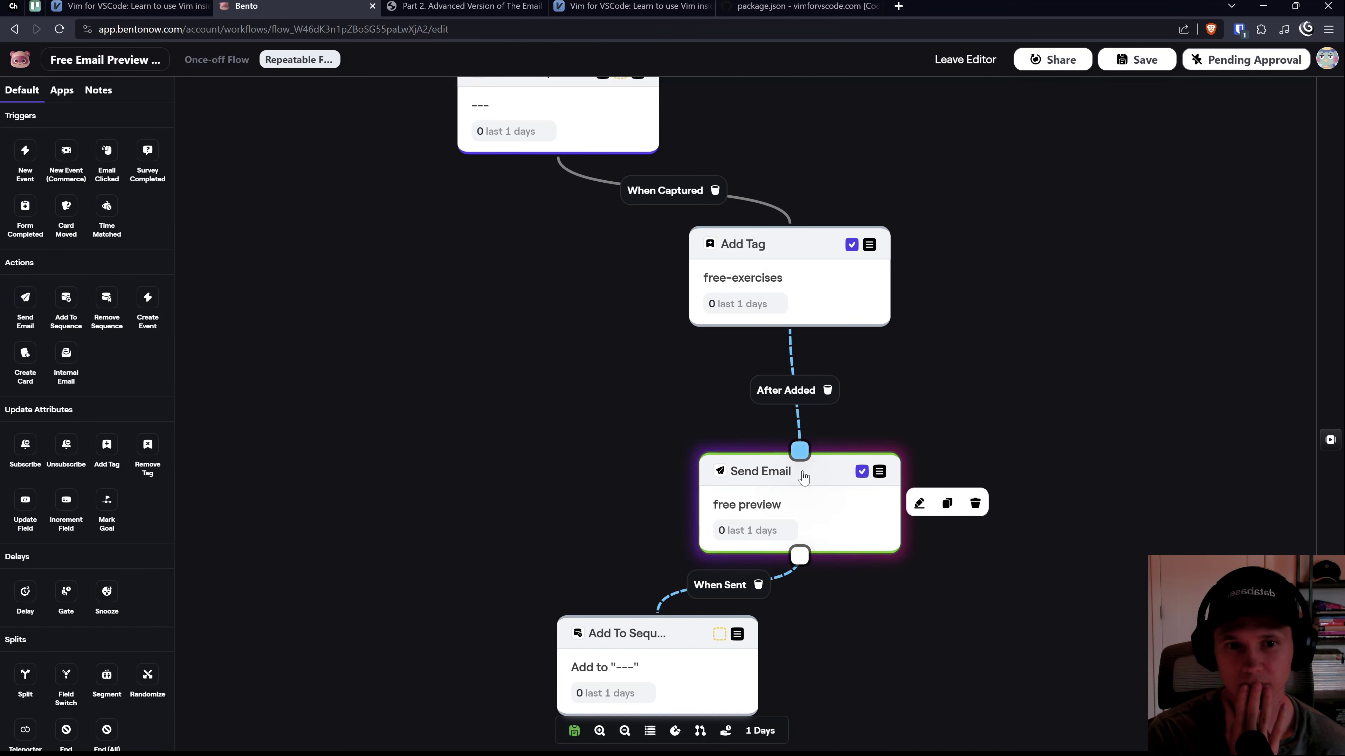
pyautogui.click(921, 506)
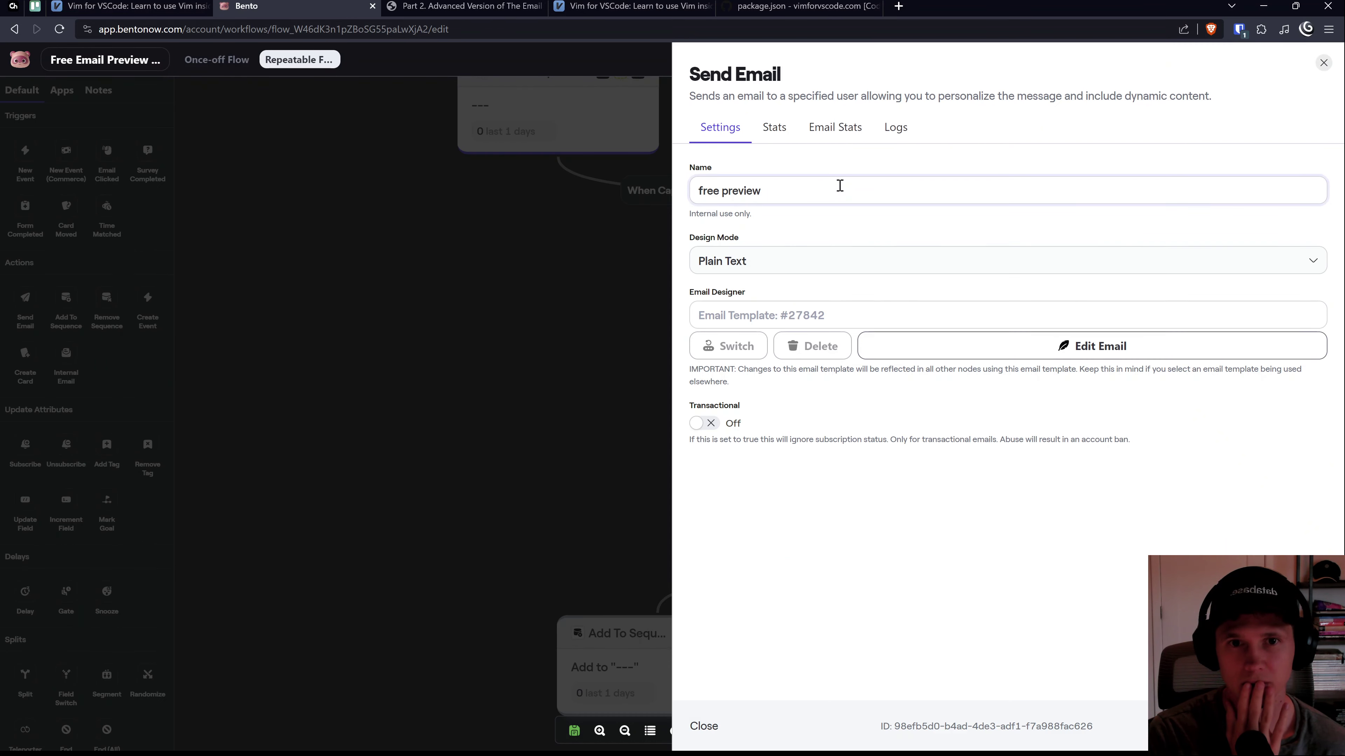
pyautogui.click(765, 132)
pyautogui.click(1324, 62)
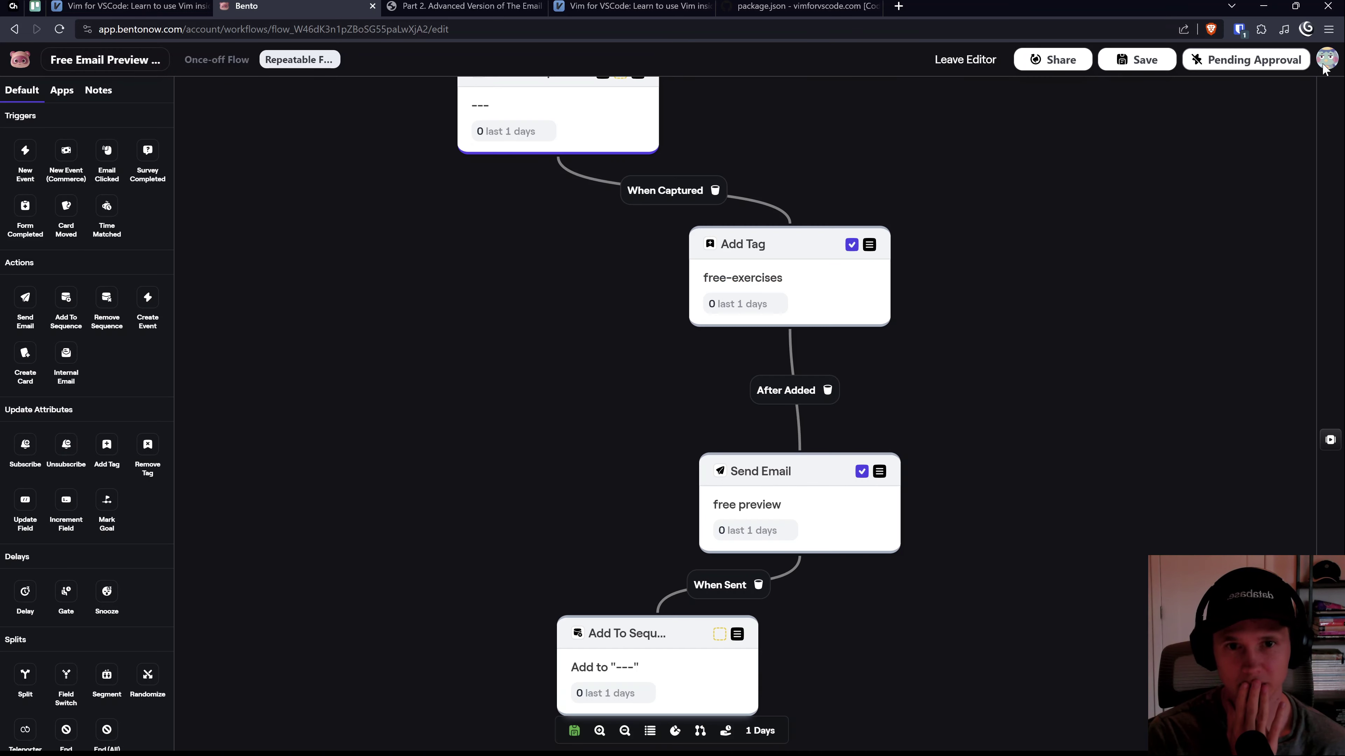
pyautogui.scroll(-5, 601, 520)
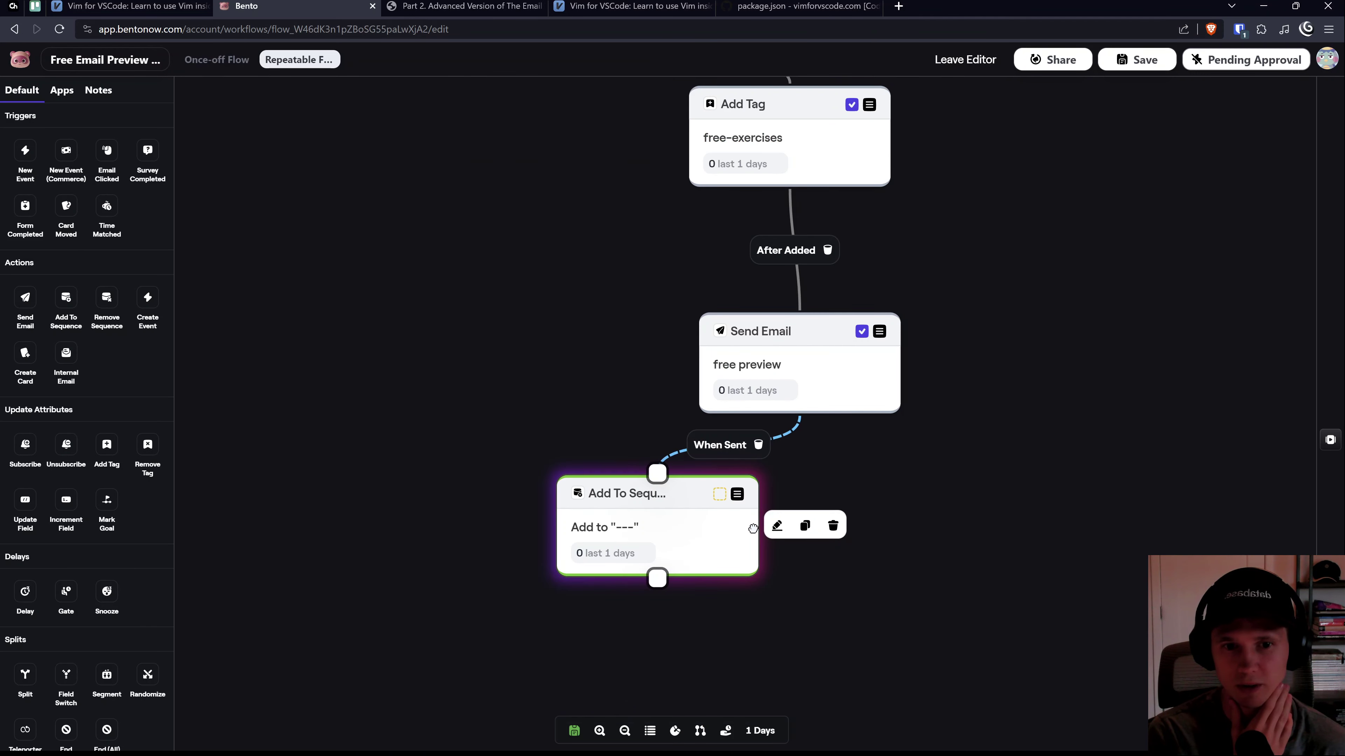
# Step: From the Add To Sequence step, start a new sequence named 'hello world'
pyautogui.click(777, 526)
pyautogui.click(824, 266)
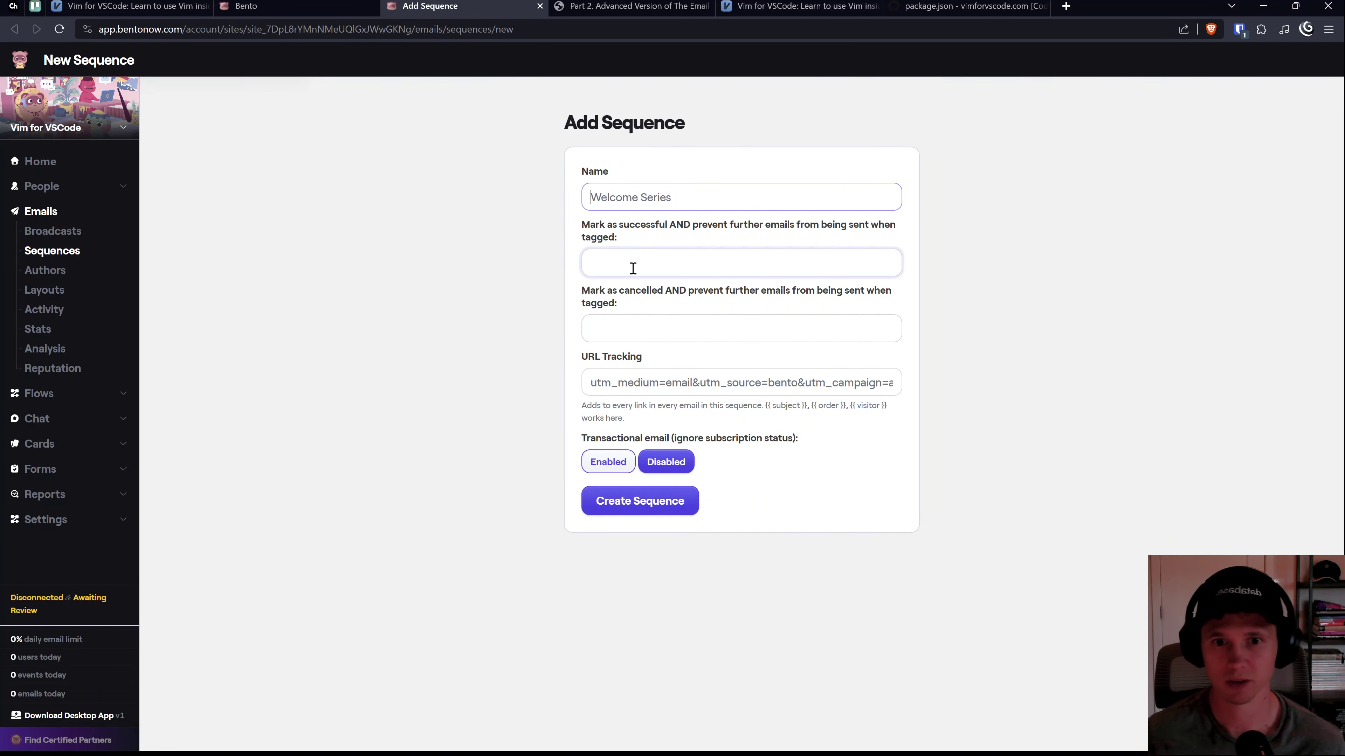
pyautogui.write('hello world')
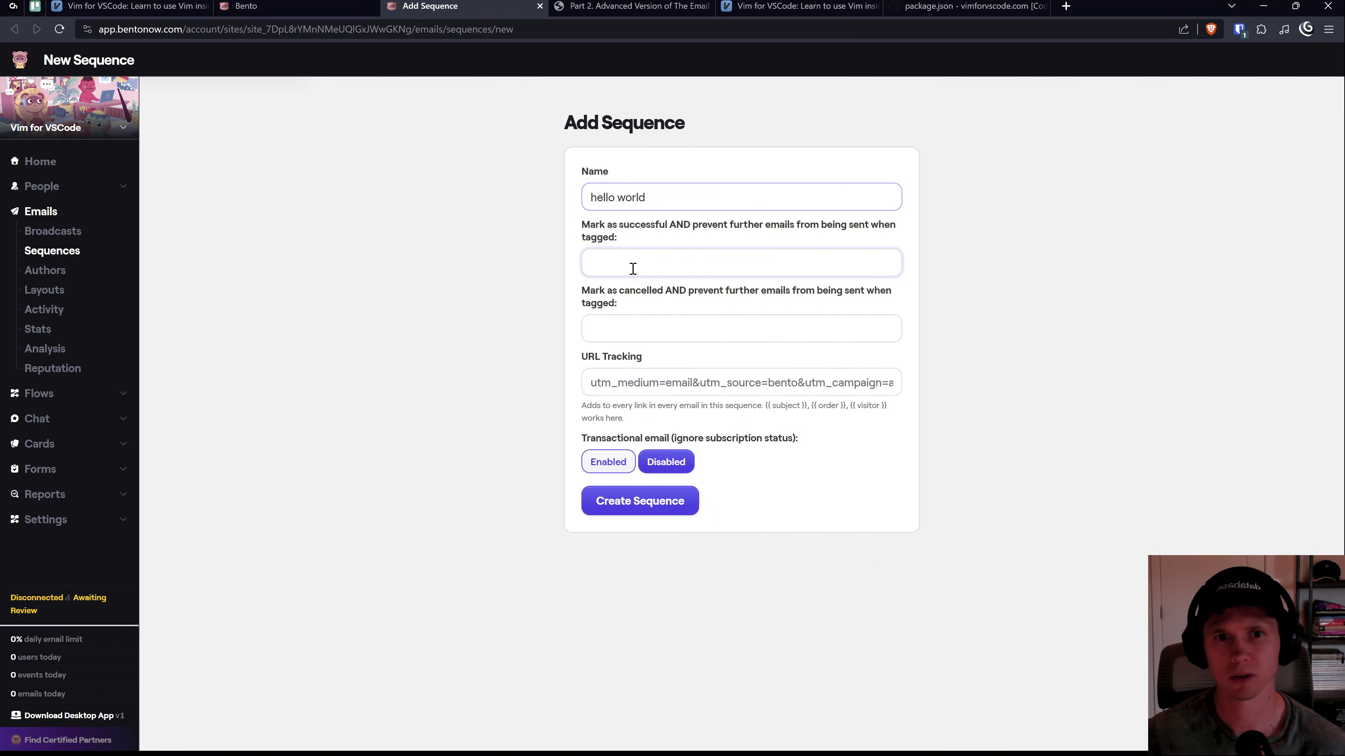
# Step: Open and dismiss the sequence's success and cancel tag fields, then return to the flow tab
pyautogui.click(633, 268)
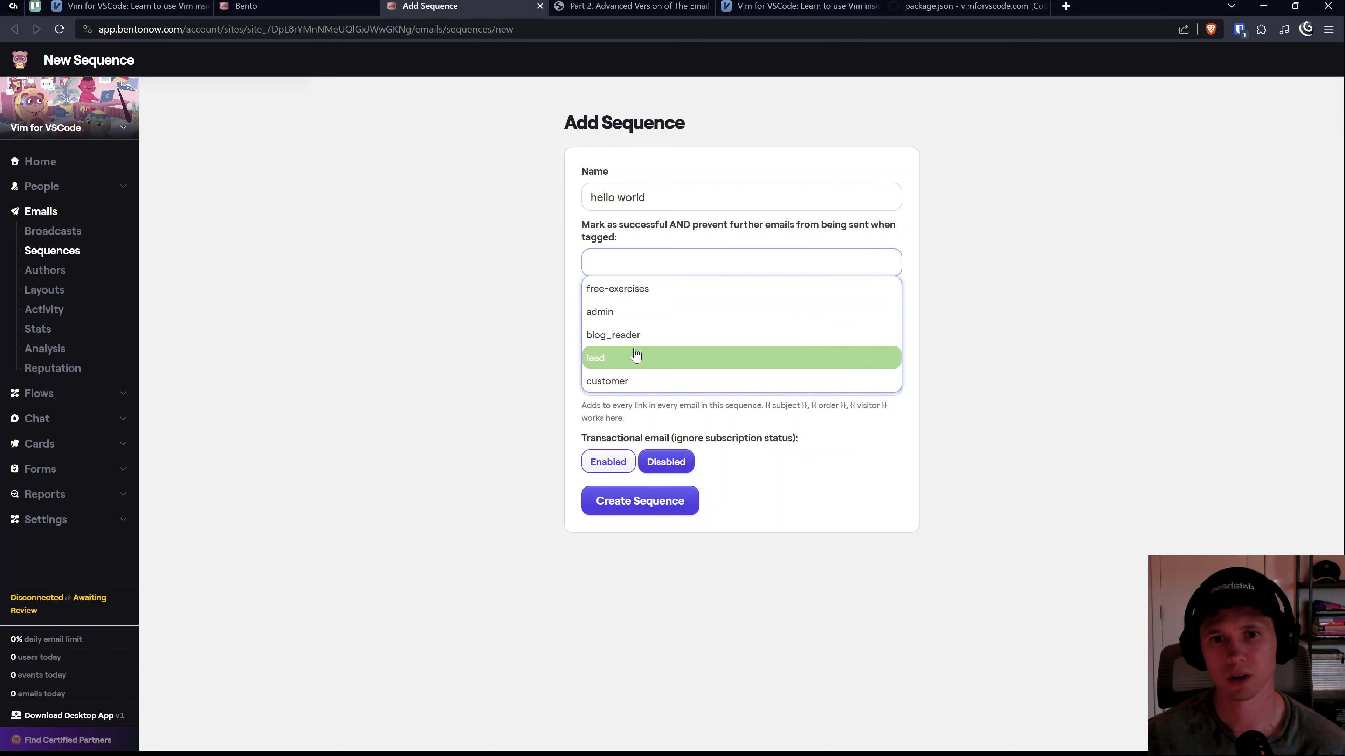
pyautogui.press('Escape')
pyautogui.click(663, 331)
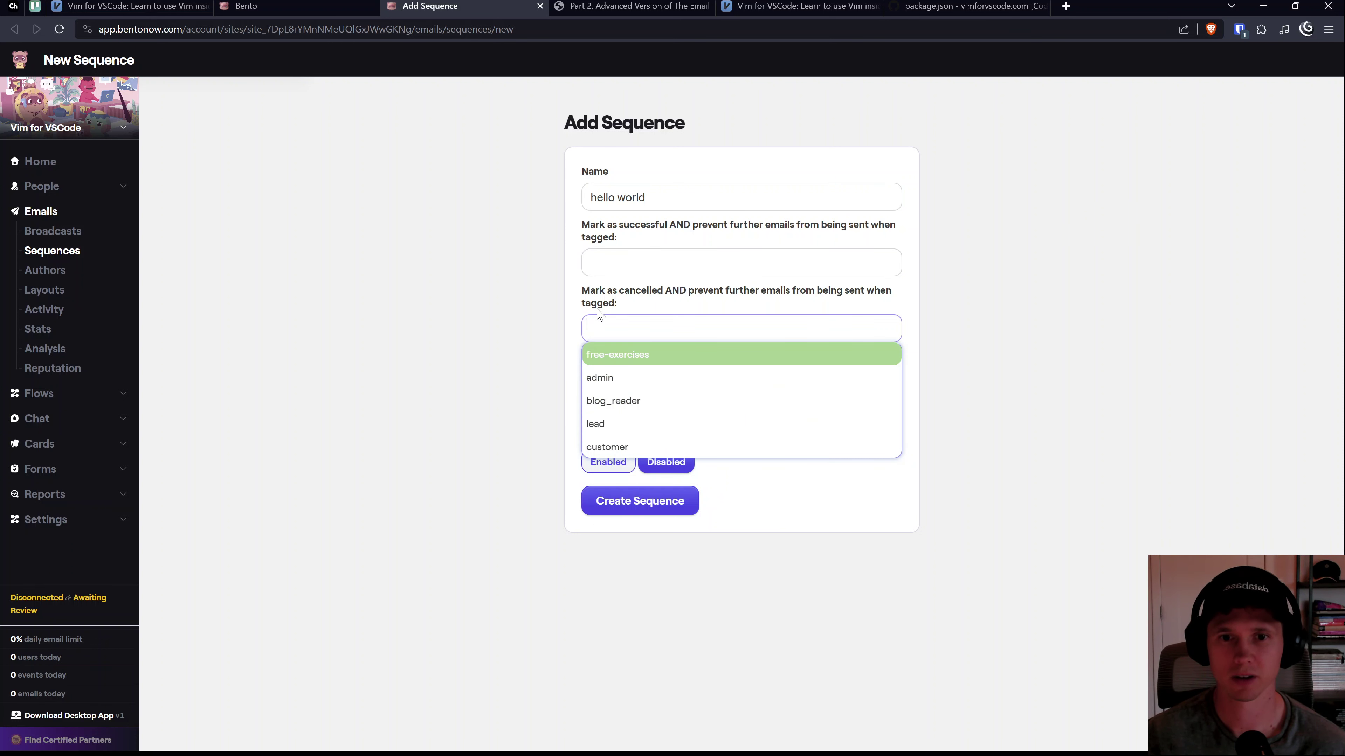
pyautogui.press('Escape')
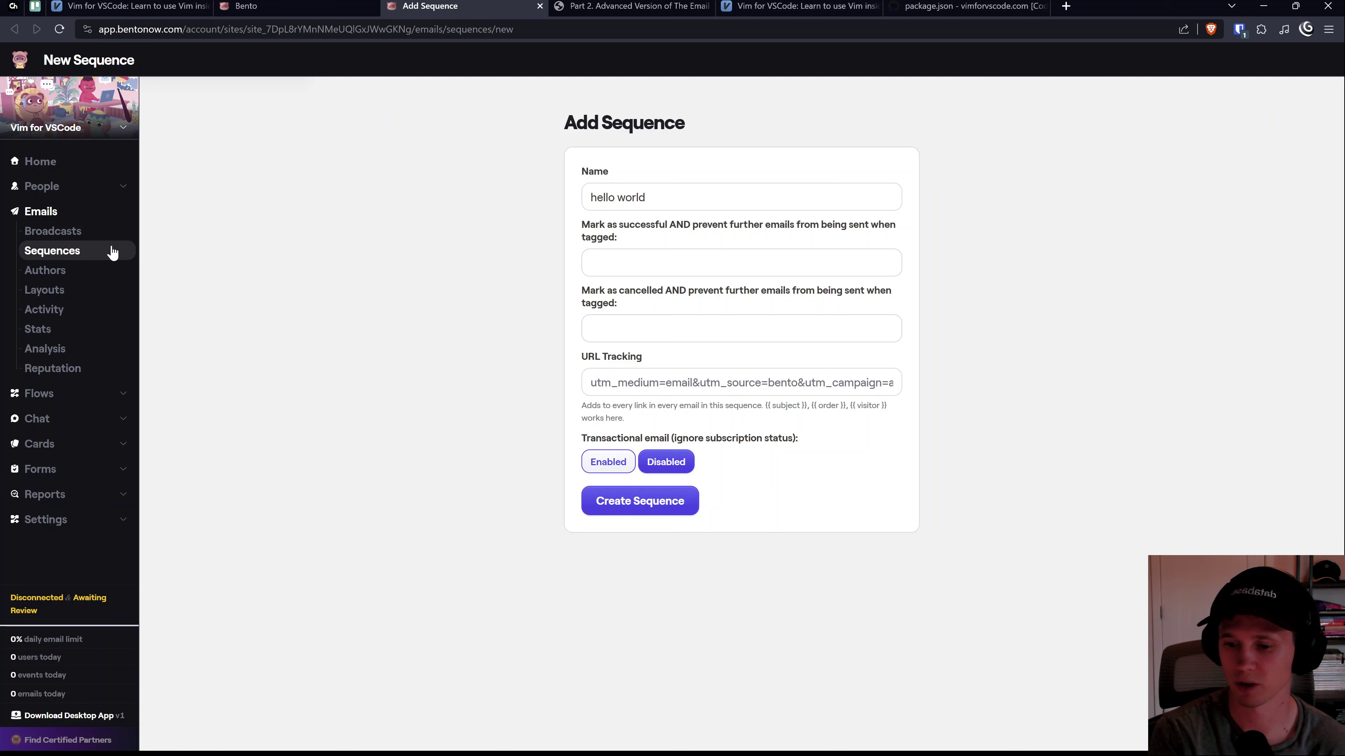
pyautogui.click(339, 7)
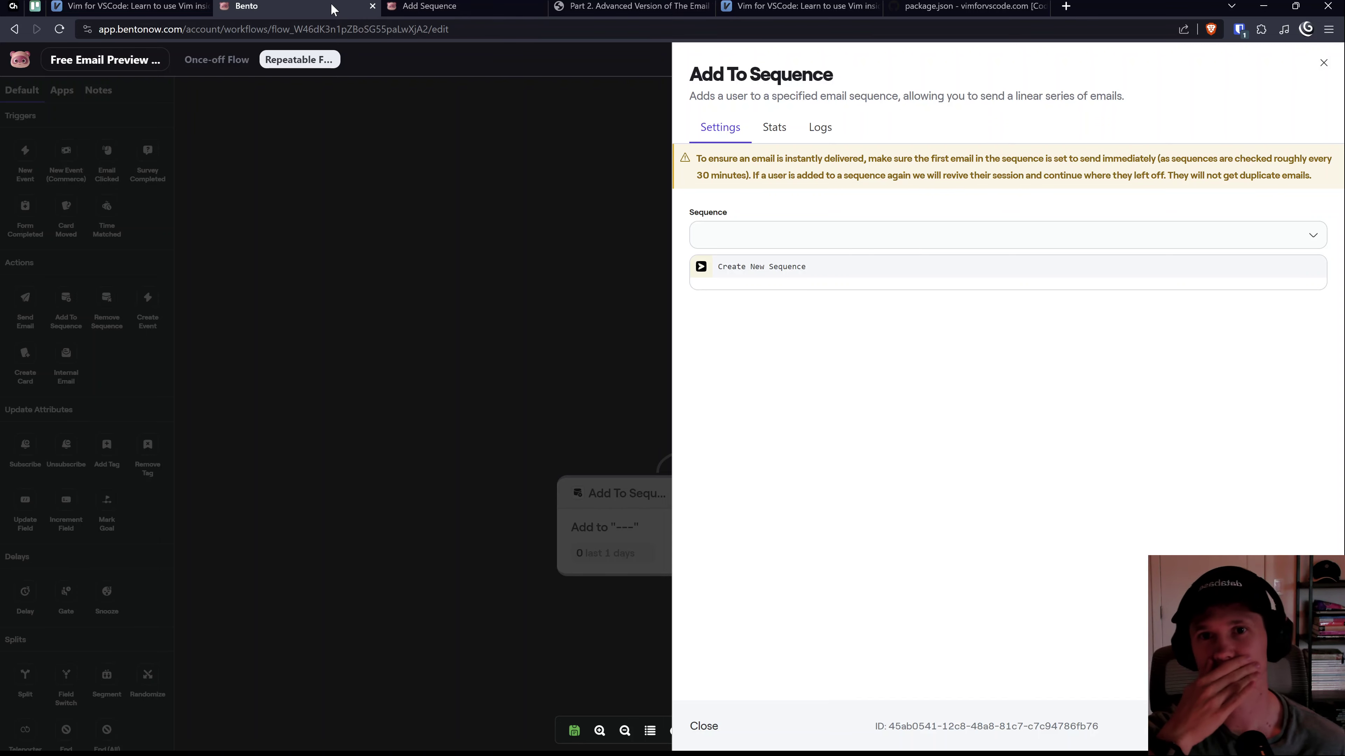
# Step: Glance at the 'hello world' form, close Add To Sequence, leave the flow editor, and open Home
pyautogui.click(410, 10)
pyautogui.click(328, 8)
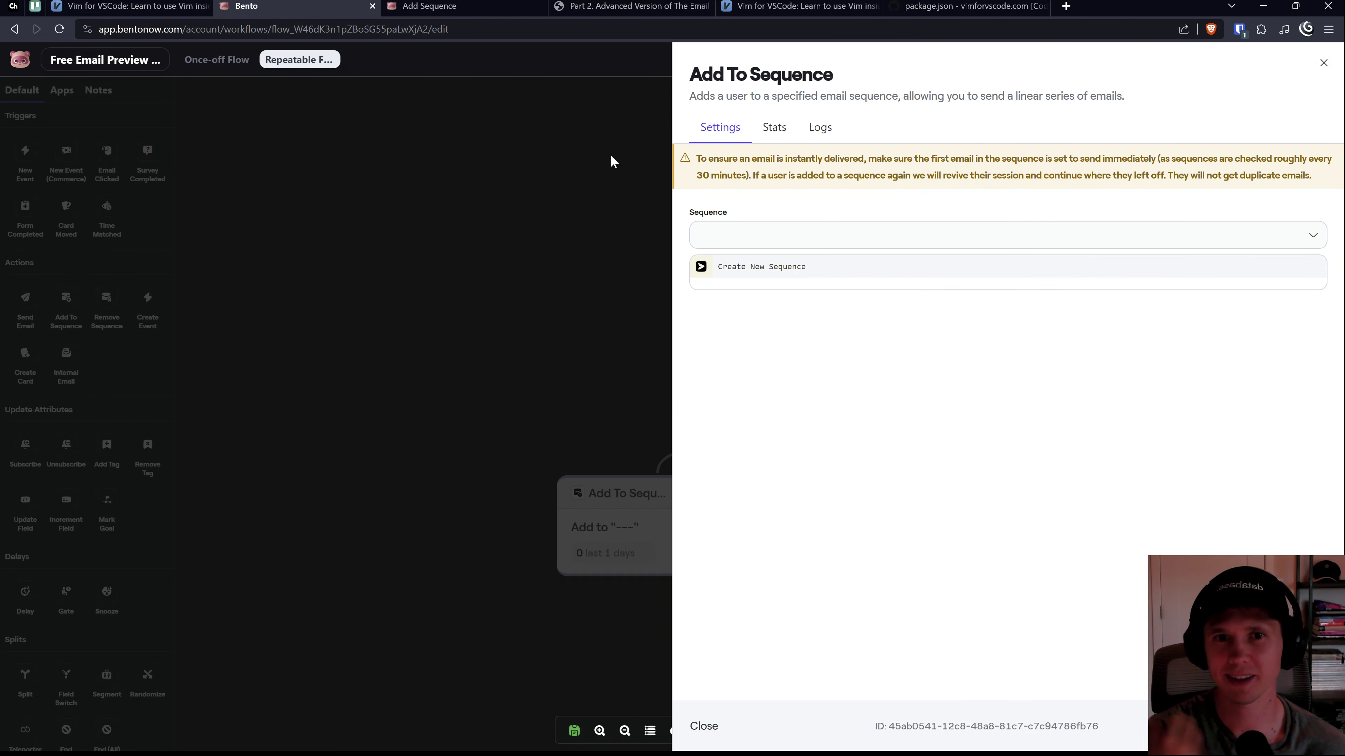
pyautogui.click(614, 168)
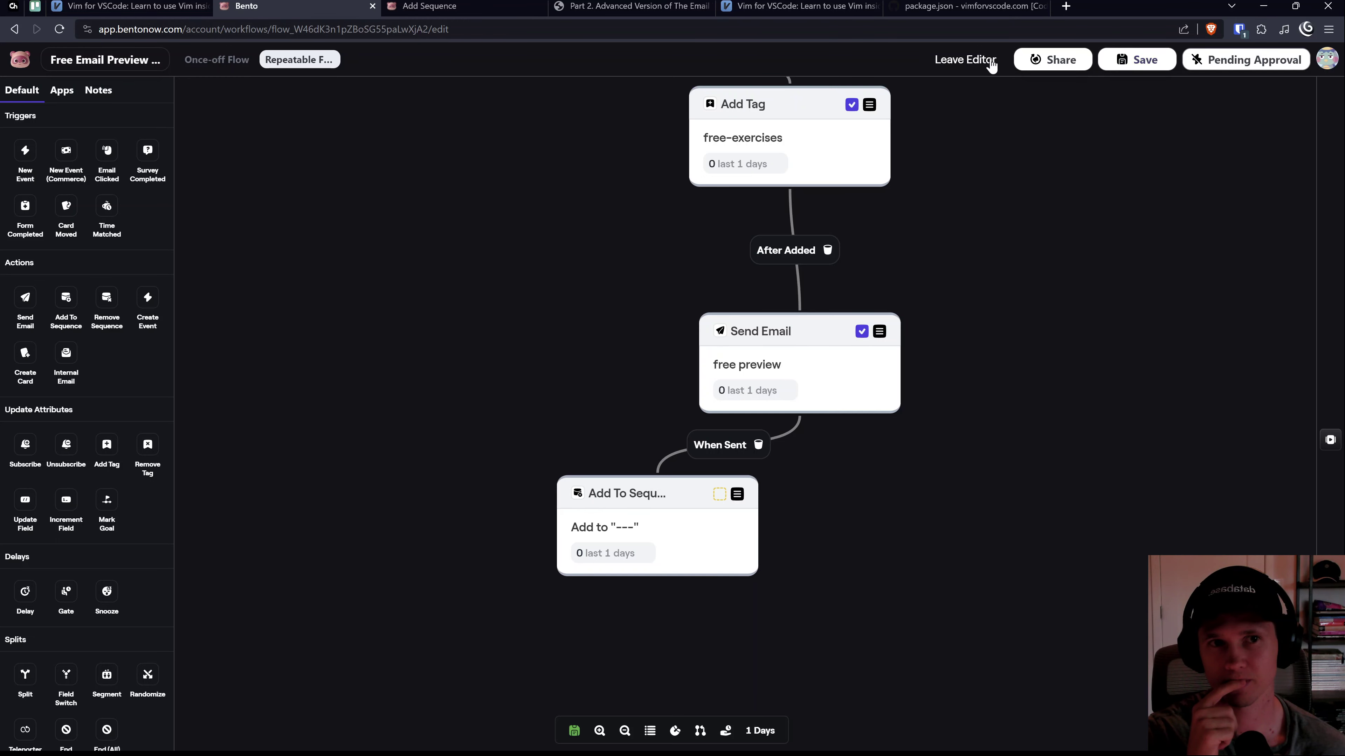
pyautogui.click(976, 64)
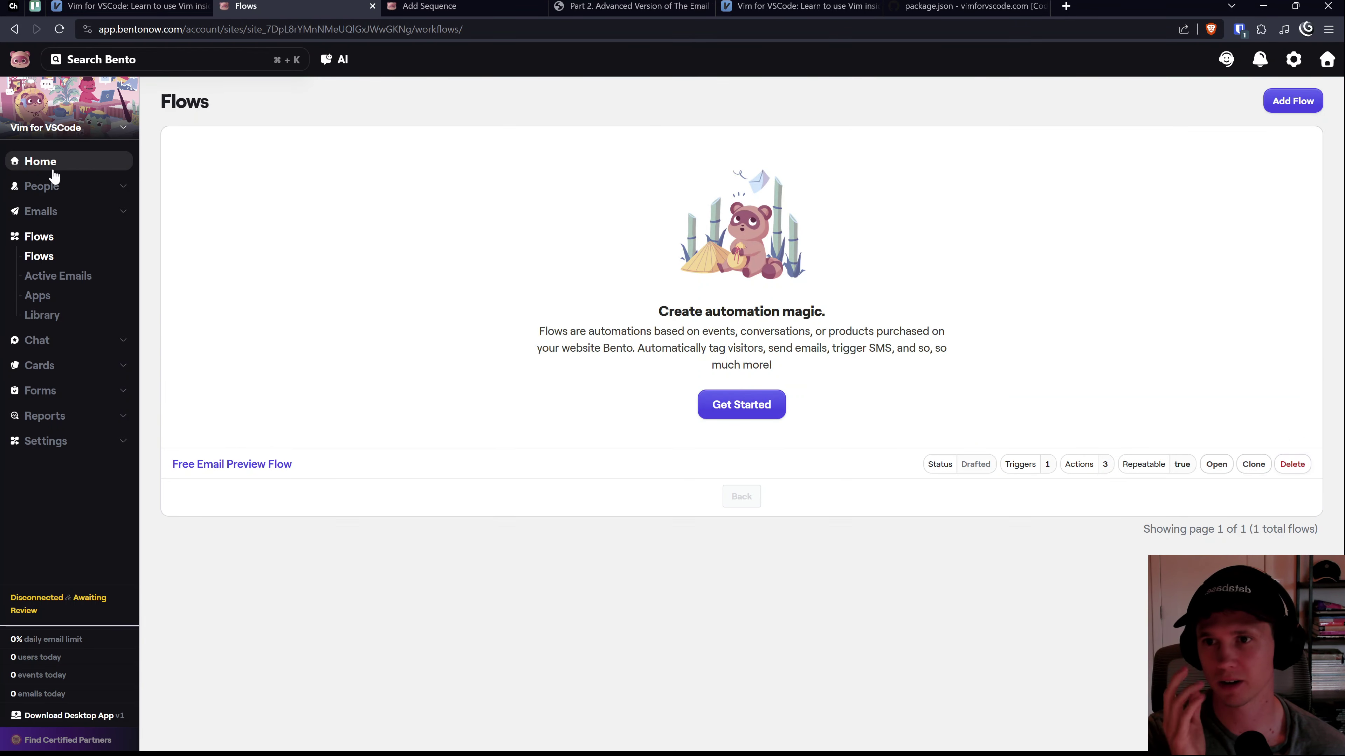
pyautogui.click(53, 168)
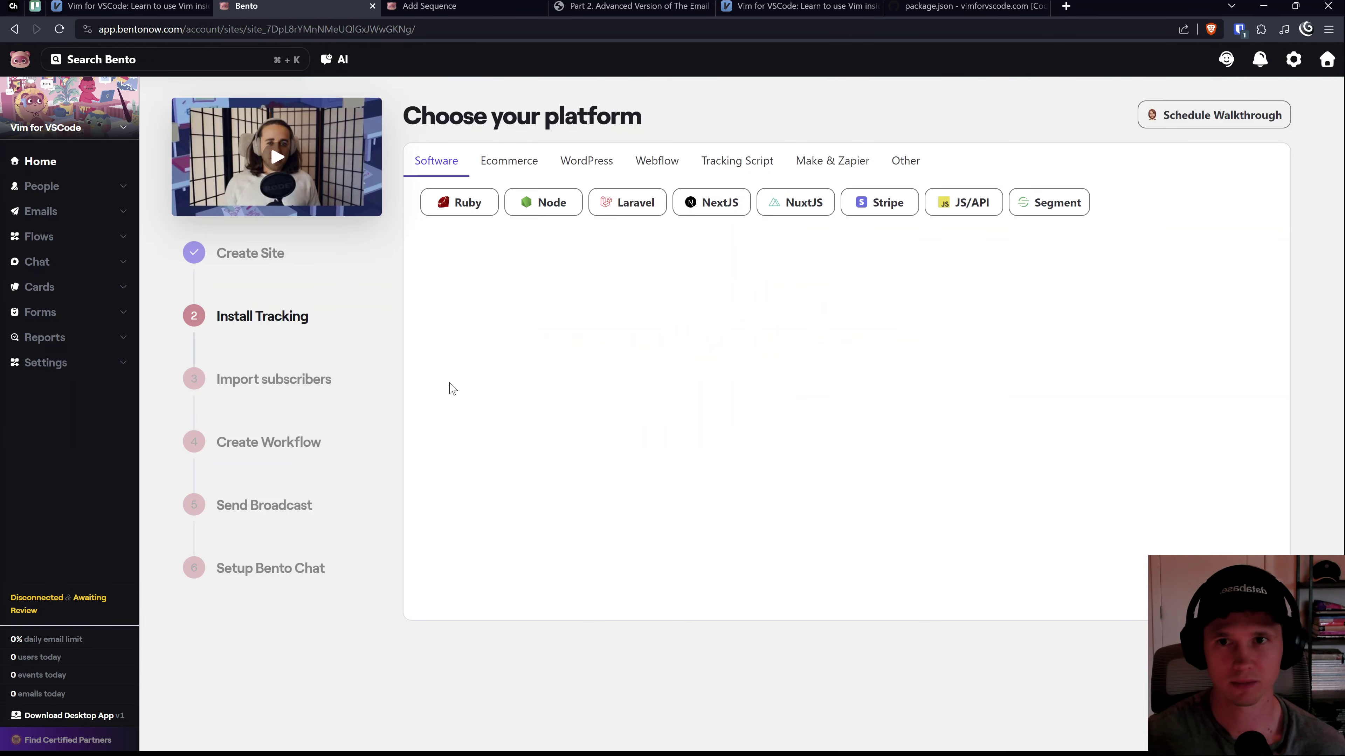